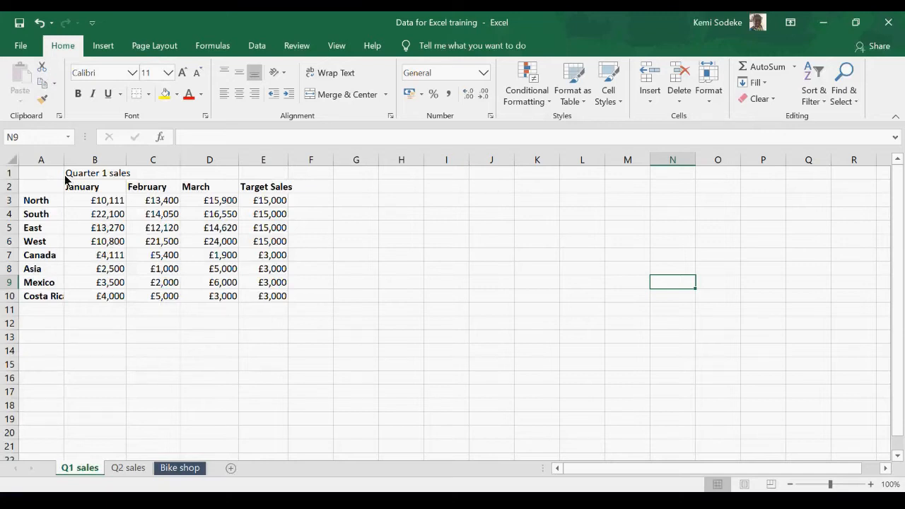
Step: Widen column A enough to fit the full Costa Rica label in A10
{"action": "left_click", "coordinate": [89, 188]}
{"action": "left_click", "coordinate": [149, 187]}
{"action": "left_click", "coordinate": [203, 189]}
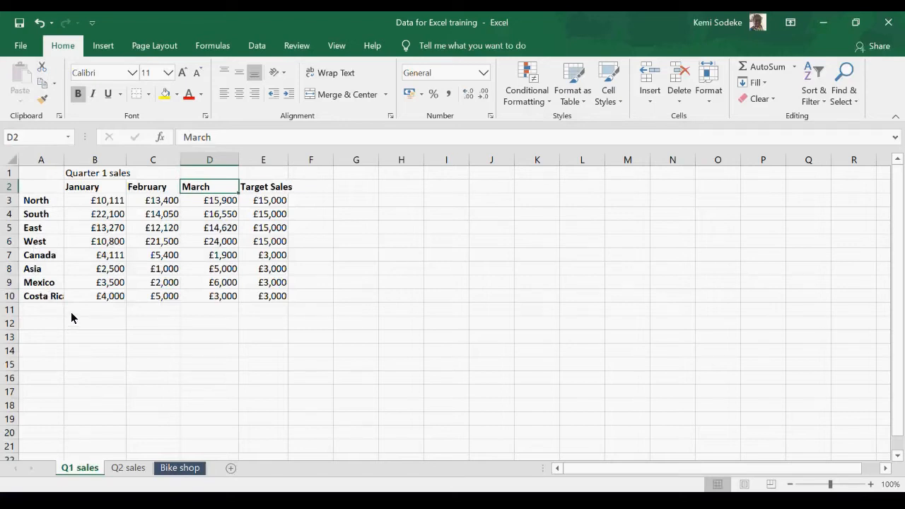
{"action": "left_click", "coordinate": [44, 295]}
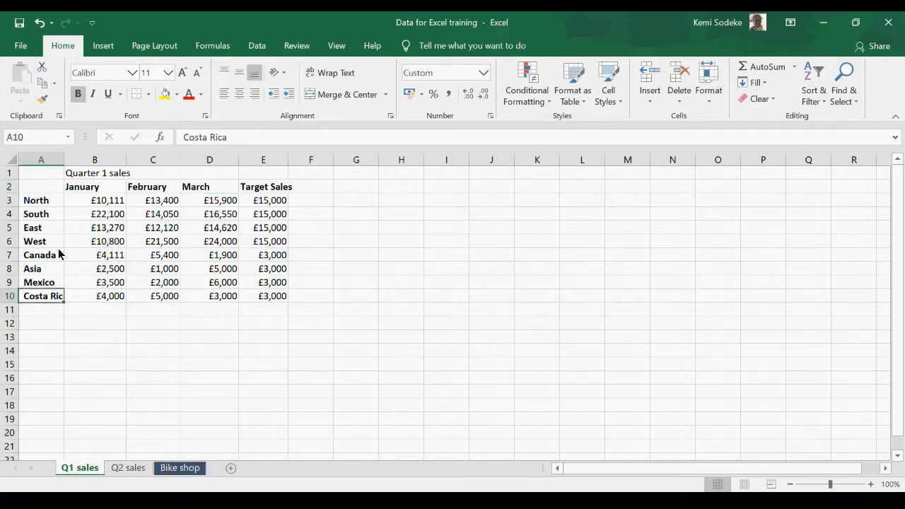
{"action": "left_click_drag", "start_coordinate": [65, 159], "coordinate": [75, 162]}
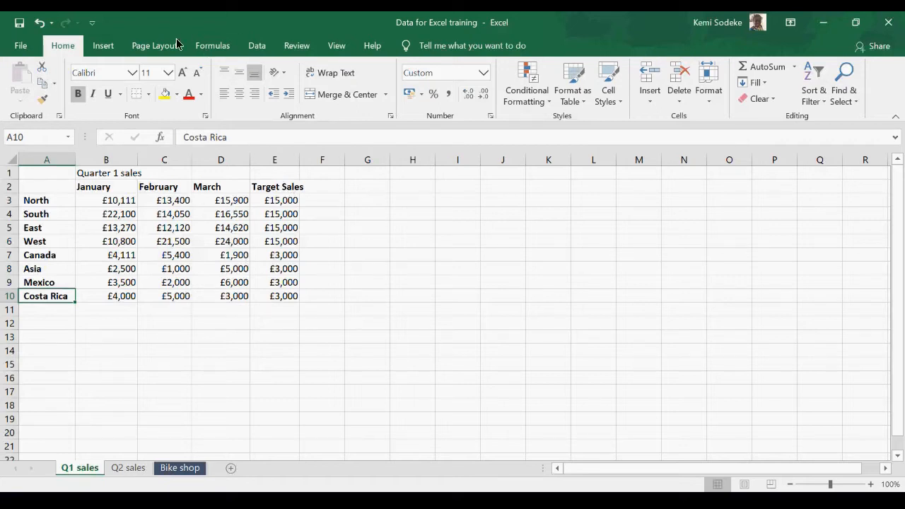
Step: Look through the chart types offered for the quarter 1 sales data, from Column to Combo, without inserting a chart
{"action": "left_click", "coordinate": [103, 47]}
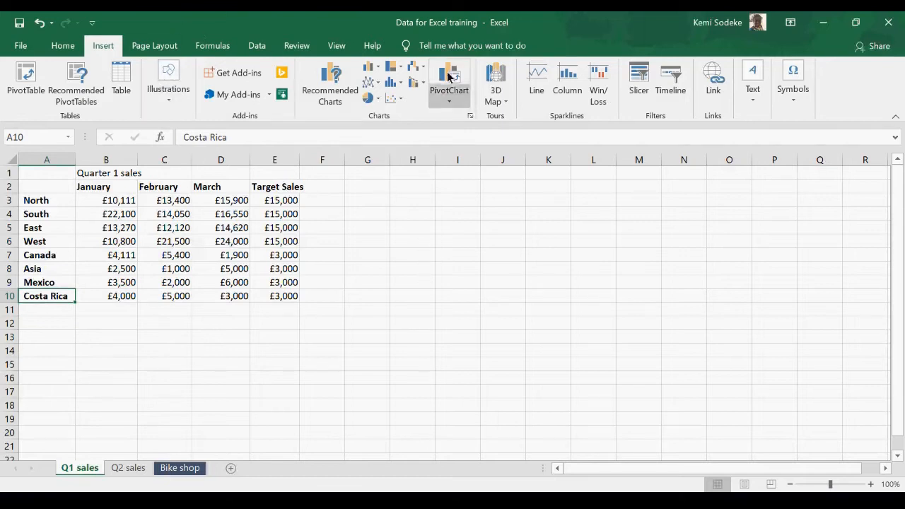
{"action": "left_click", "coordinate": [471, 116]}
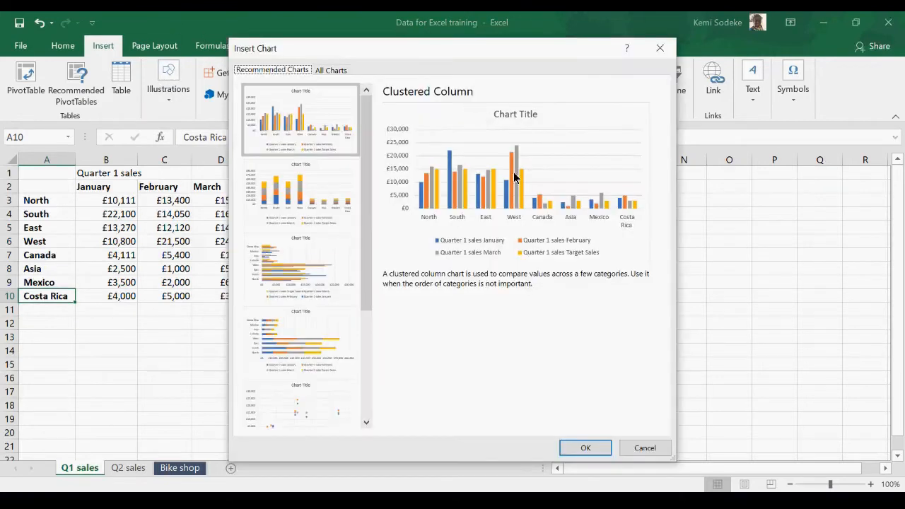
{"action": "left_click", "coordinate": [334, 72]}
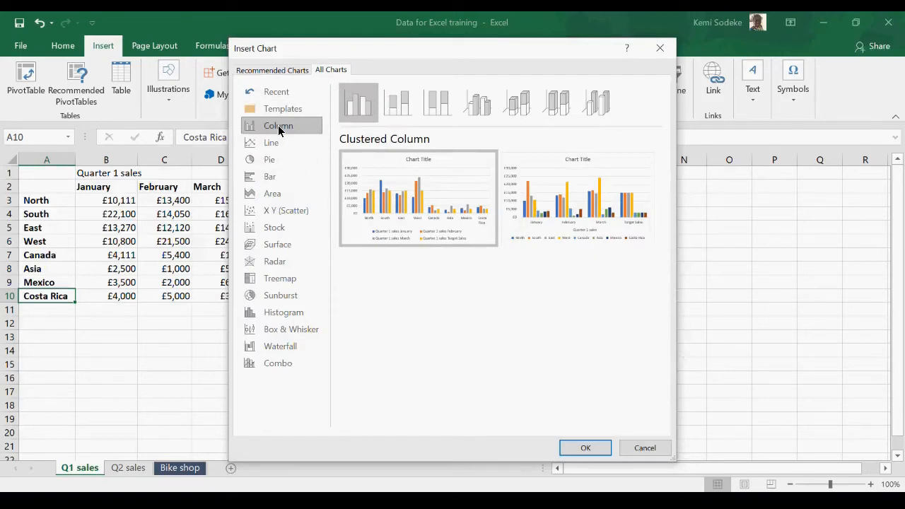
{"action": "left_click", "coordinate": [275, 145]}
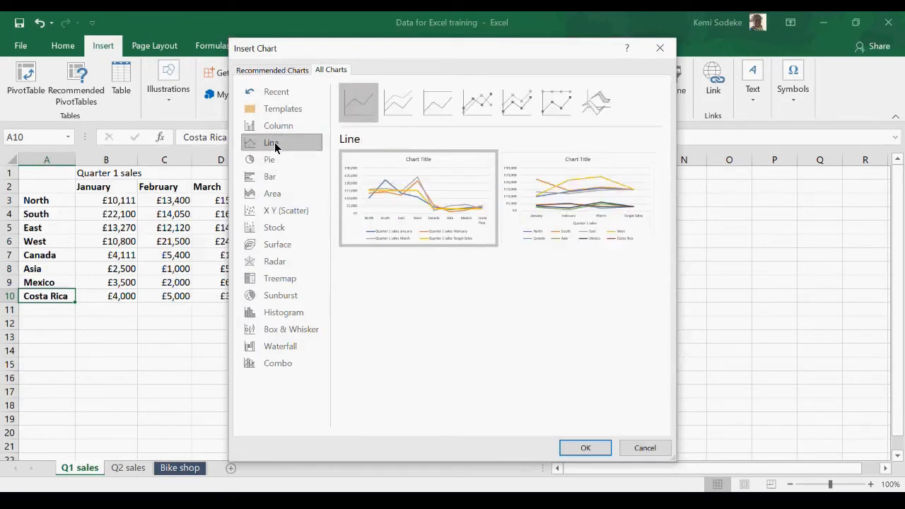
{"action": "left_click", "coordinate": [271, 161]}
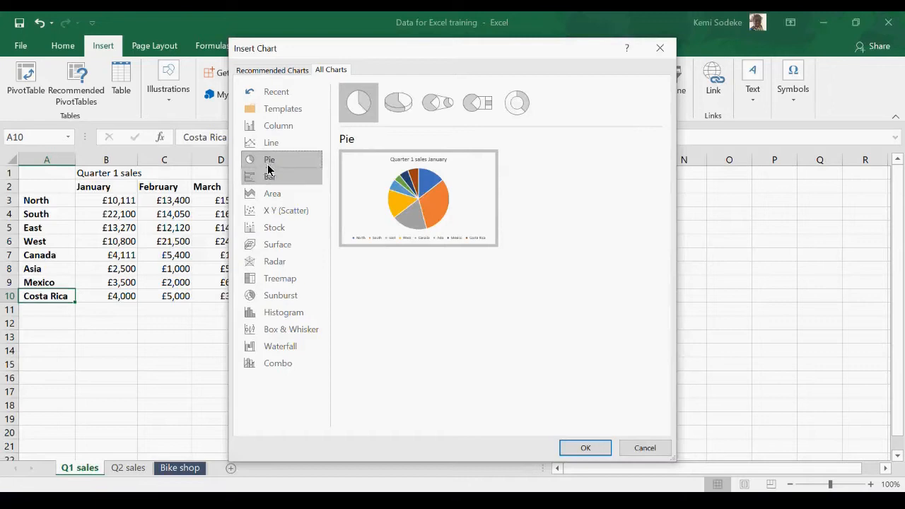
{"action": "left_click", "coordinate": [275, 183]}
{"action": "left_click", "coordinate": [281, 195]}
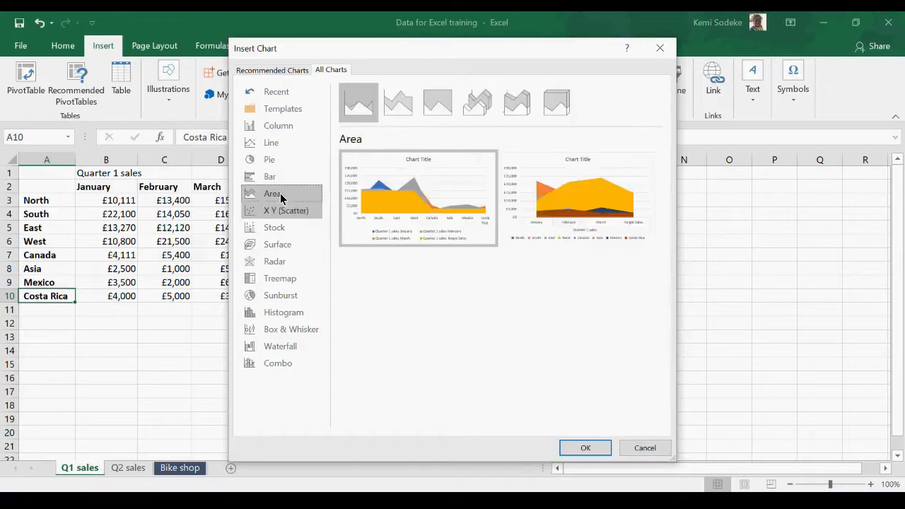
{"action": "left_click", "coordinate": [294, 214]}
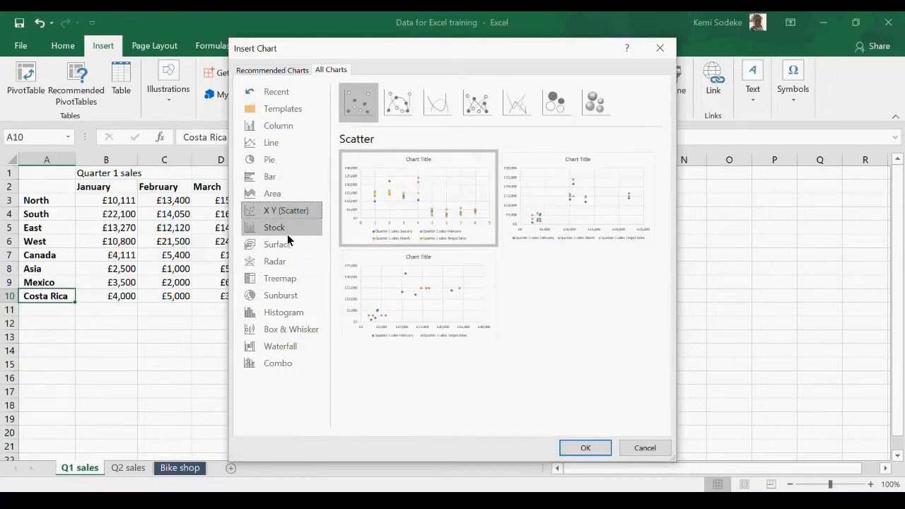
{"action": "left_click", "coordinate": [293, 227]}
{"action": "left_click", "coordinate": [290, 245]}
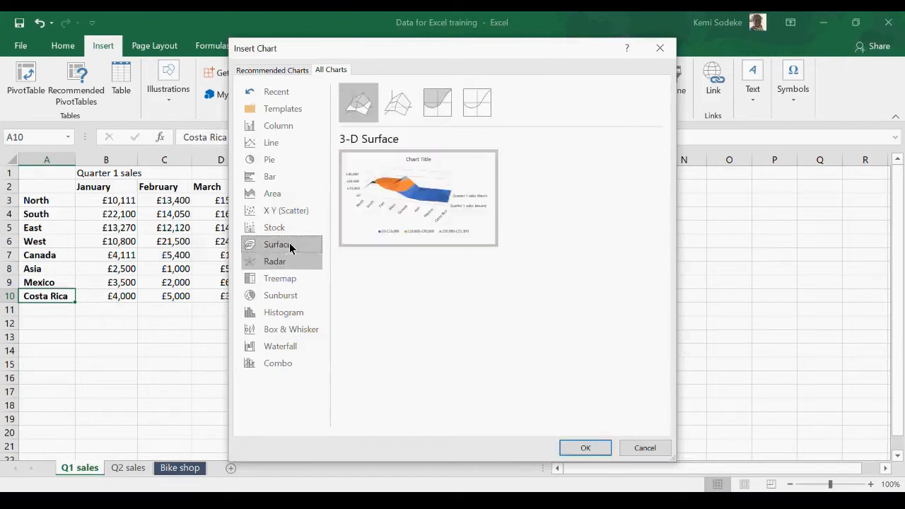
{"action": "left_click", "coordinate": [285, 266]}
{"action": "left_click", "coordinate": [288, 281]}
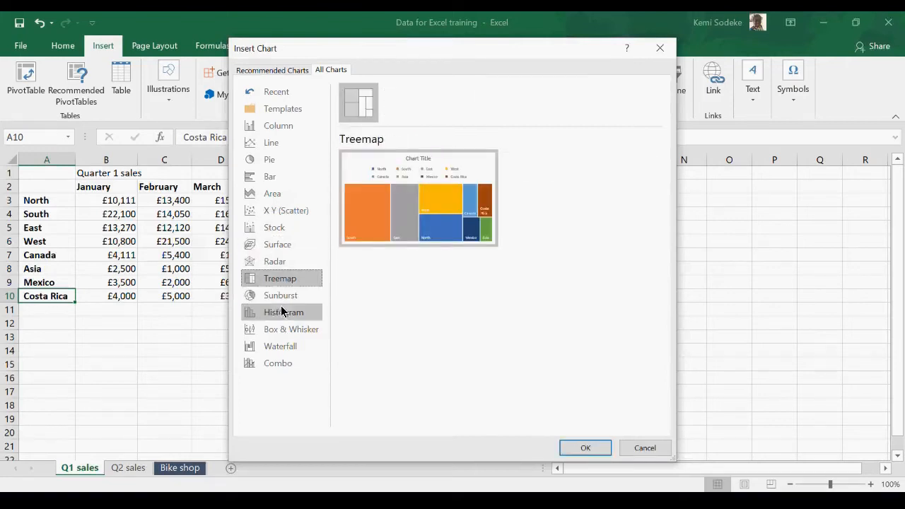
{"action": "left_click", "coordinate": [288, 297]}
{"action": "left_click", "coordinate": [289, 313]}
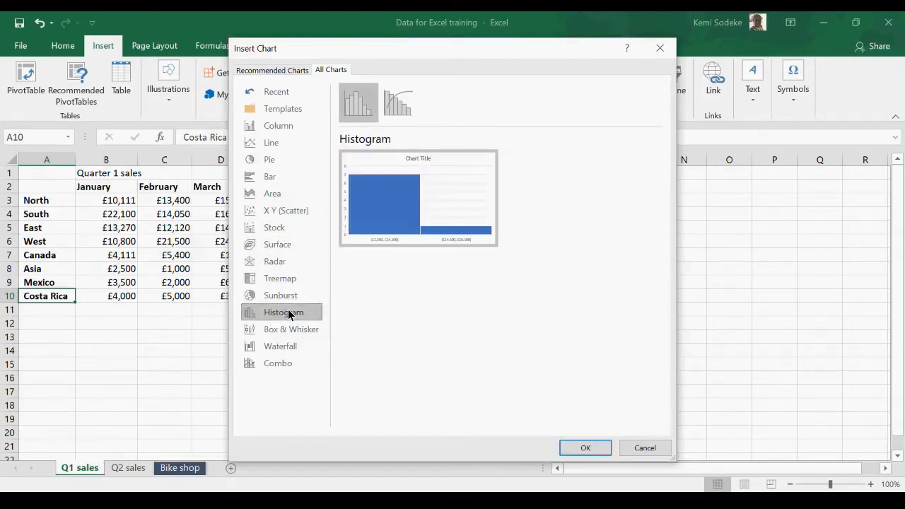
{"action": "left_click", "coordinate": [290, 347]}
{"action": "left_click", "coordinate": [290, 363]}
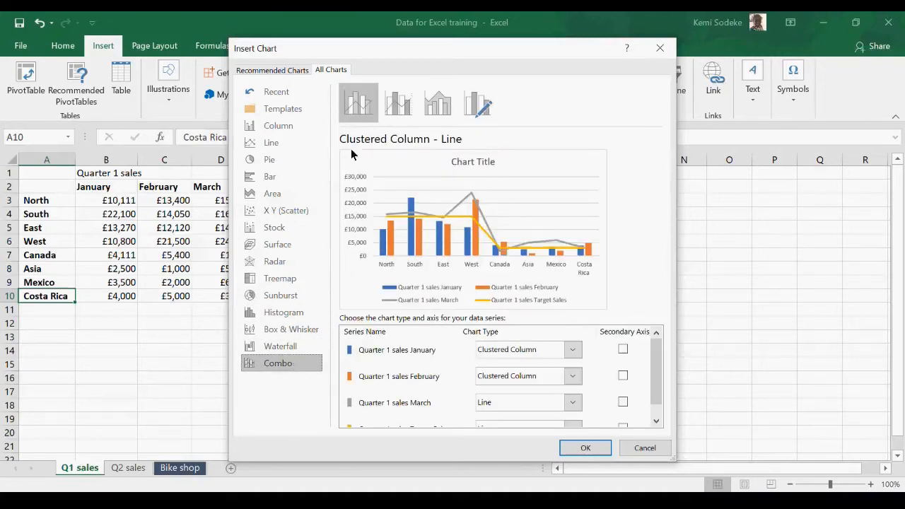
{"action": "left_click", "coordinate": [644, 448]}
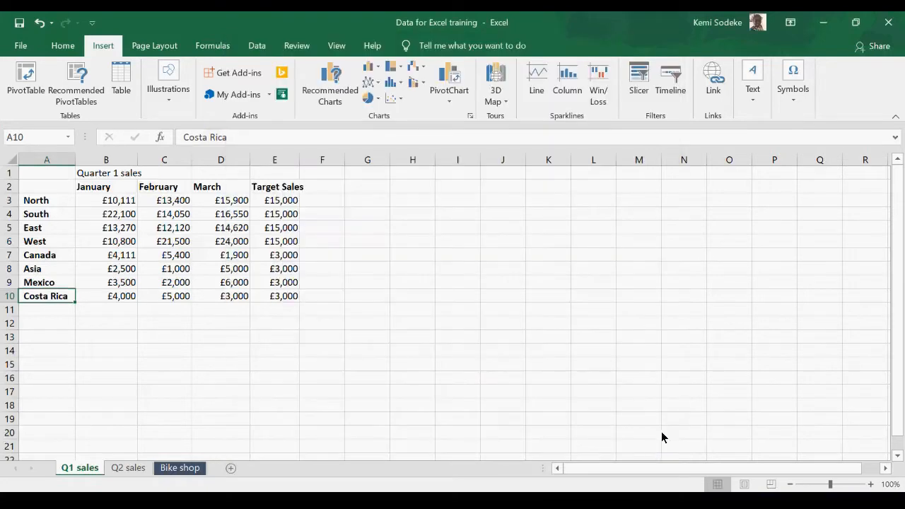
Step: Enter the heading Column in cell I2, beside the sales table
{"action": "left_click", "coordinate": [774, 214]}
{"action": "left_click", "coordinate": [466, 188]}
{"action": "type", "text": "C"}
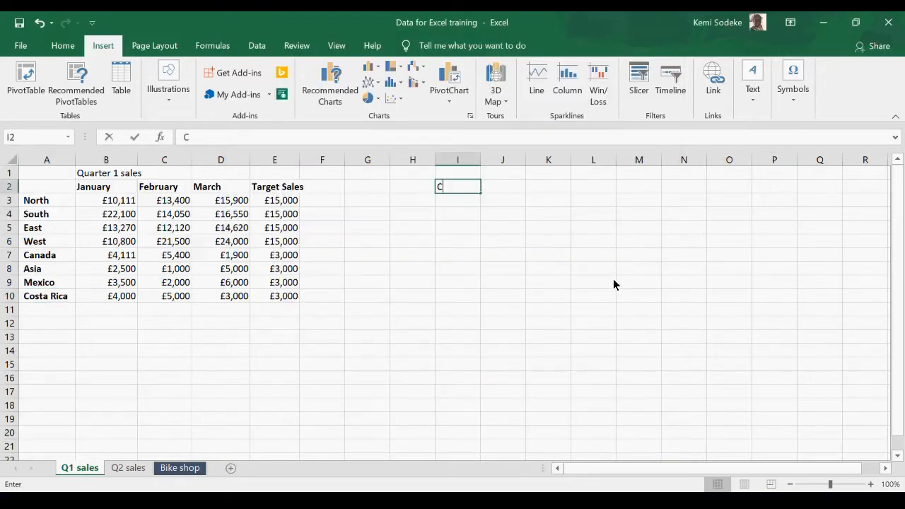
{"action": "type", "text": "olumn"}
{"action": "key", "text": "Return"}
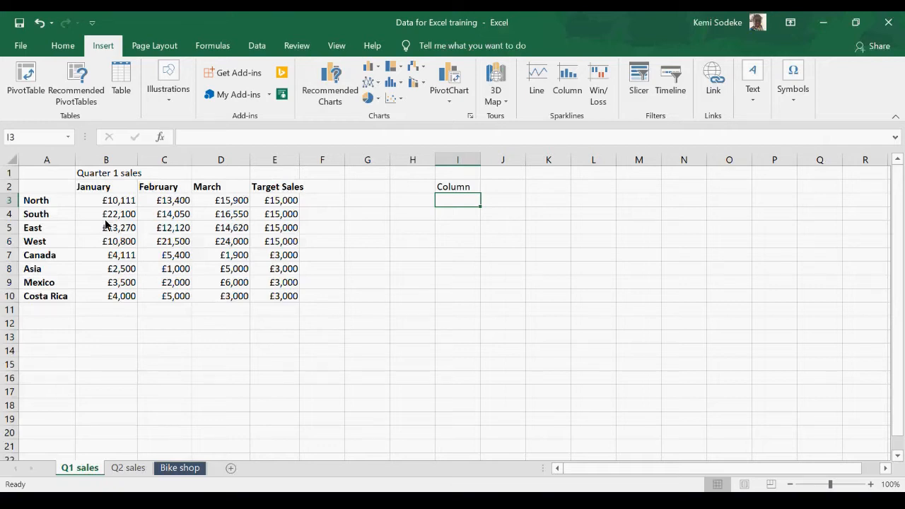
Step: Insert a clustered column chart of A2:D10 with the months as categories and place it beside the table, below the Column heading
{"action": "left_click", "coordinate": [40, 191]}
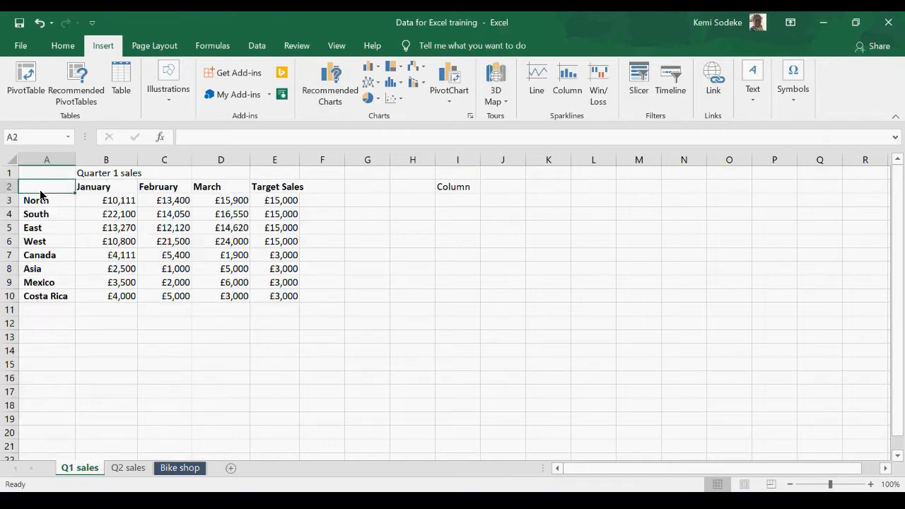
{"action": "left_click_drag", "start_coordinate": [43, 191], "coordinate": [209, 294]}
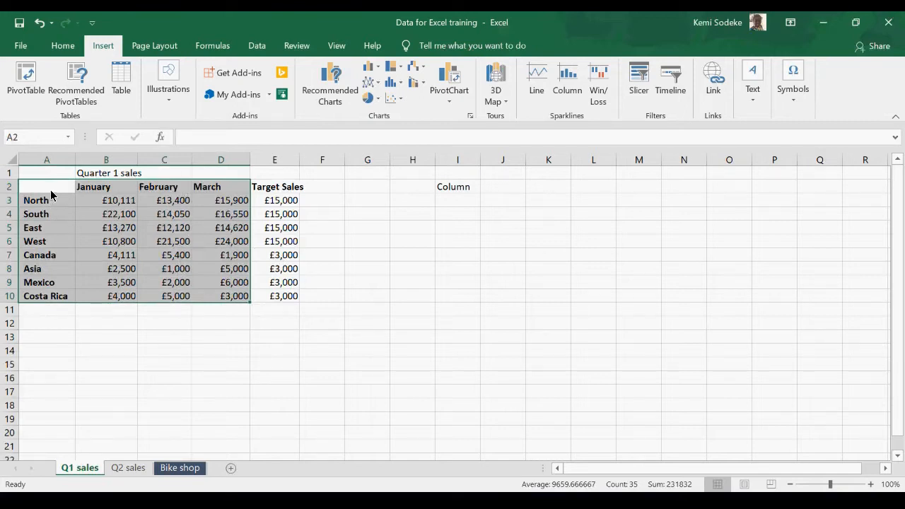
{"action": "left_click_drag", "start_coordinate": [54, 188], "coordinate": [213, 289]}
{"action": "left_click_drag", "start_coordinate": [212, 296], "coordinate": [212, 296]}
{"action": "left_click", "coordinate": [470, 118]}
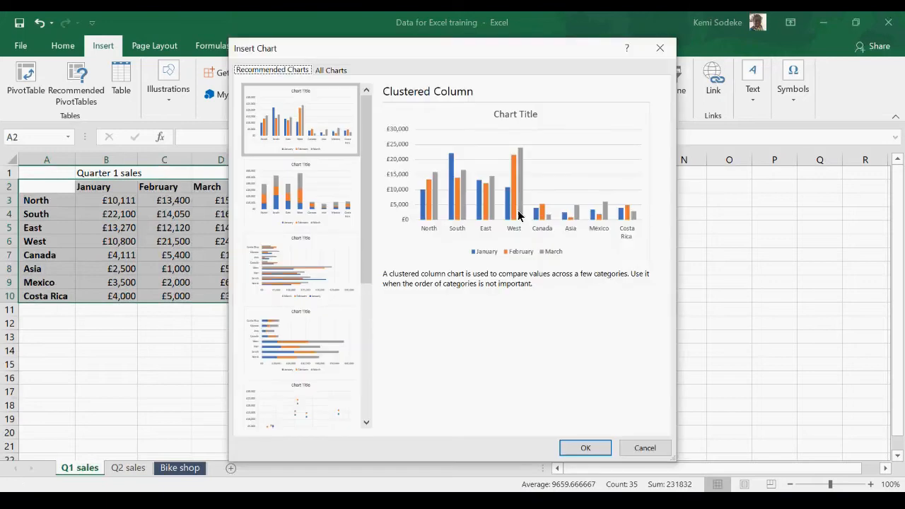
{"action": "left_click", "coordinate": [331, 73]}
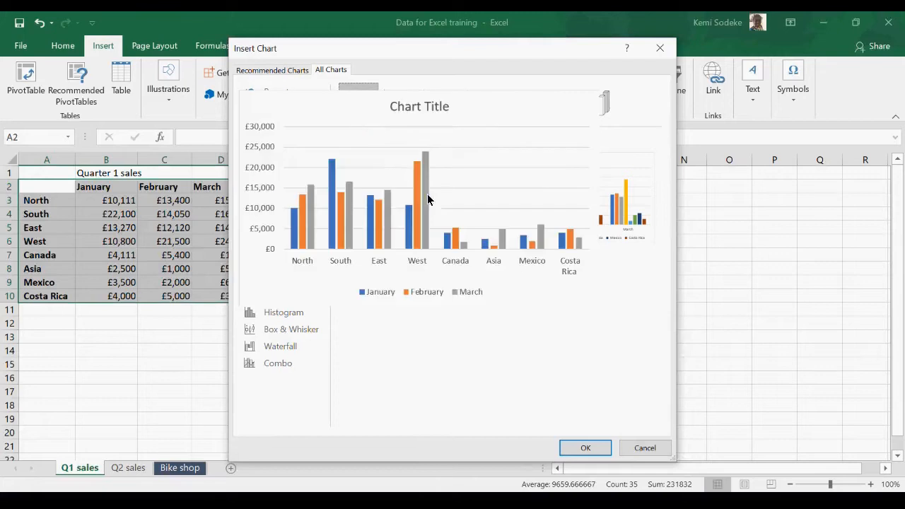
{"action": "mouse_move", "coordinate": [387, 173]}
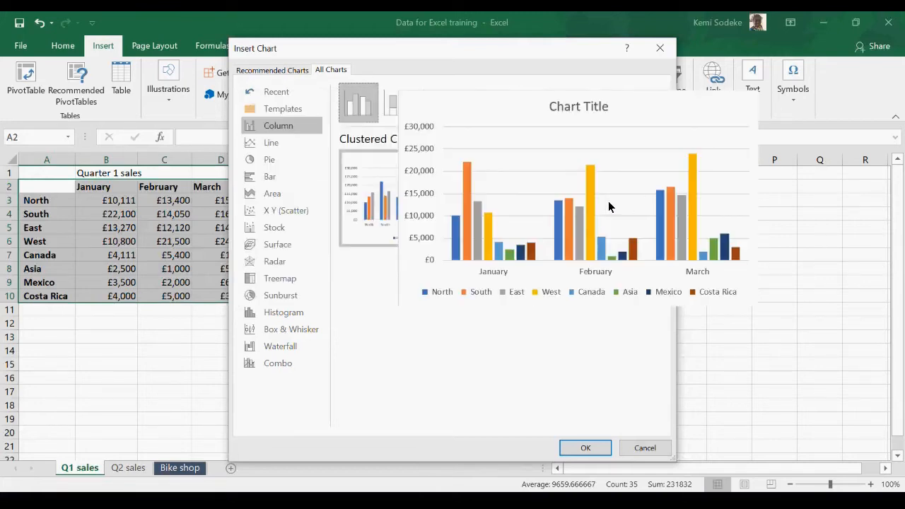
{"action": "left_click", "coordinate": [609, 201]}
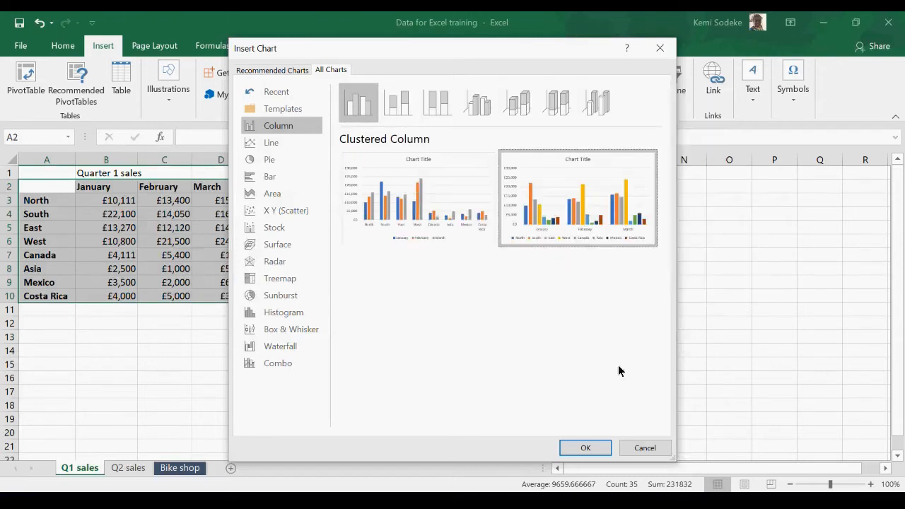
{"action": "left_click", "coordinate": [593, 449]}
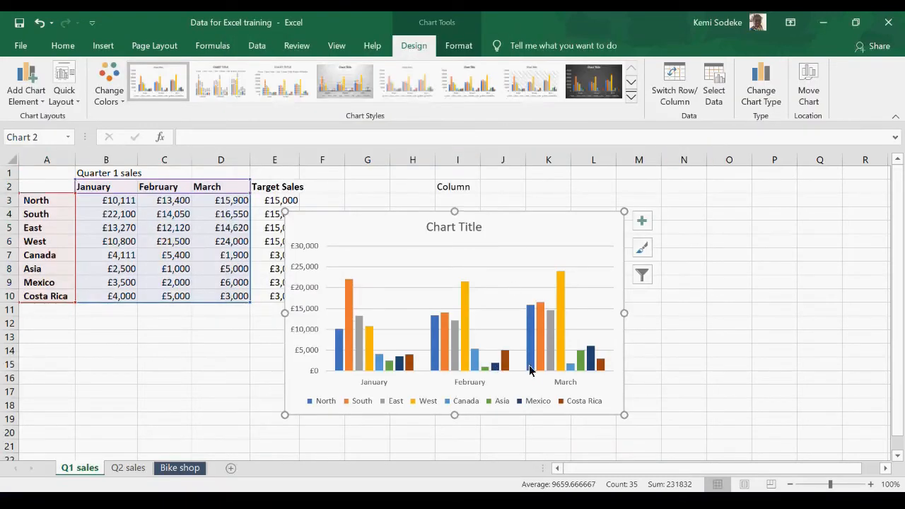
{"action": "left_click_drag", "start_coordinate": [406, 231], "coordinate": [467, 225]}
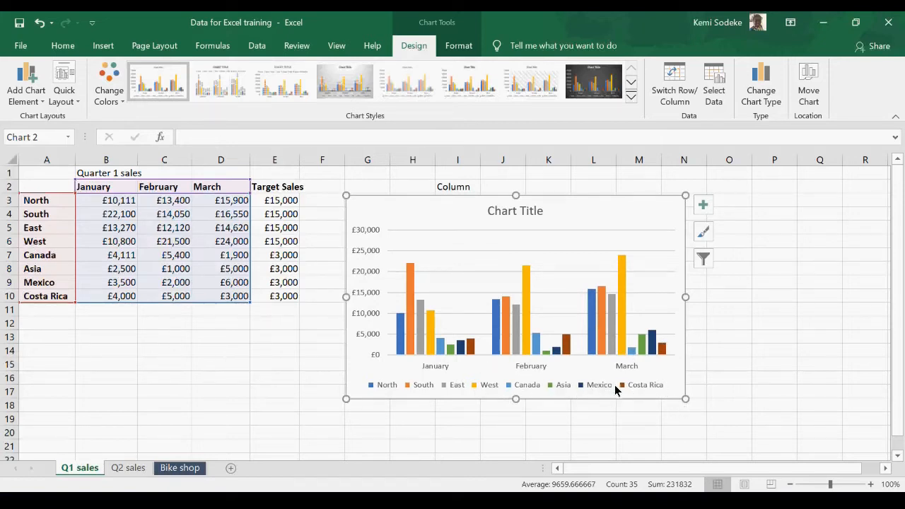
Step: Filter the Canada, Asia, Mexico and Costa Rica series out of the column chart
{"action": "left_click", "coordinate": [705, 259]}
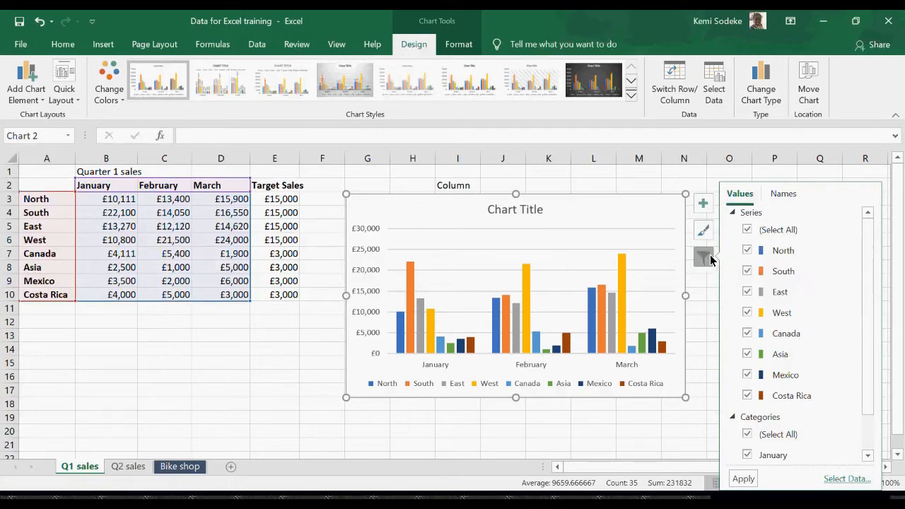
{"action": "left_click", "coordinate": [748, 396]}
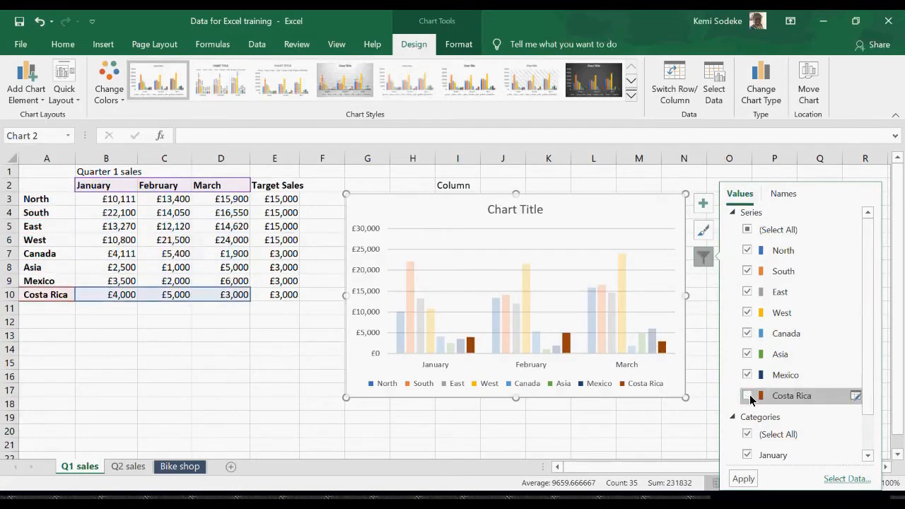
{"action": "left_click", "coordinate": [749, 376]}
{"action": "left_click", "coordinate": [748, 354]}
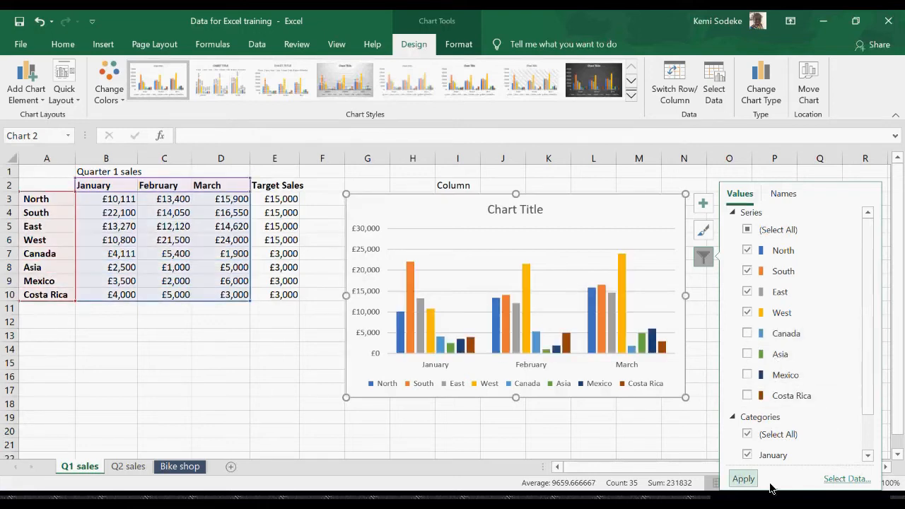
{"action": "left_click", "coordinate": [744, 478]}
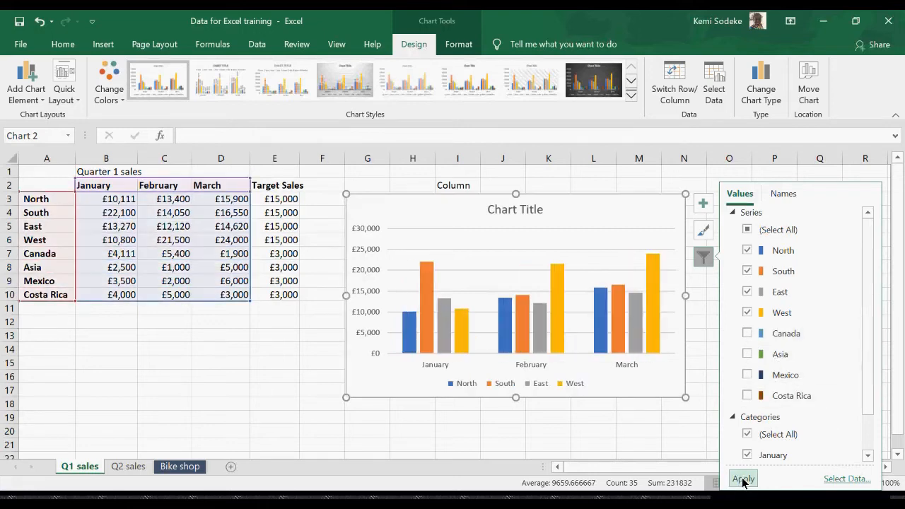
{"action": "left_click", "coordinate": [635, 435]}
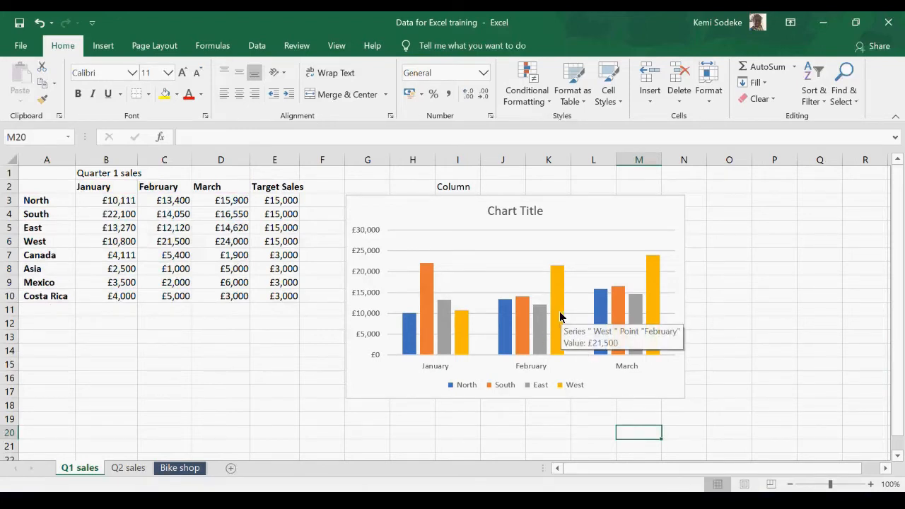
Step: Apply the chart style with the dark background to the column chart
{"action": "mouse_move", "coordinate": [555, 339]}
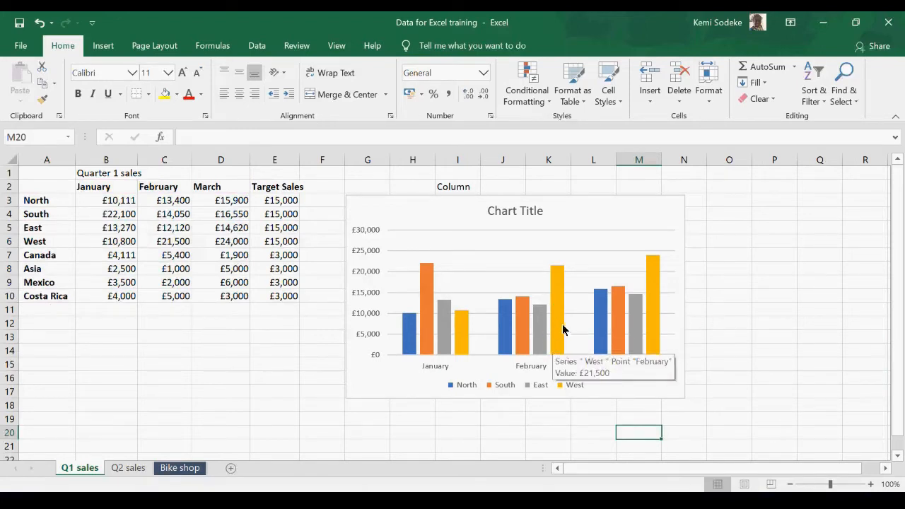
{"action": "left_click", "coordinate": [658, 304]}
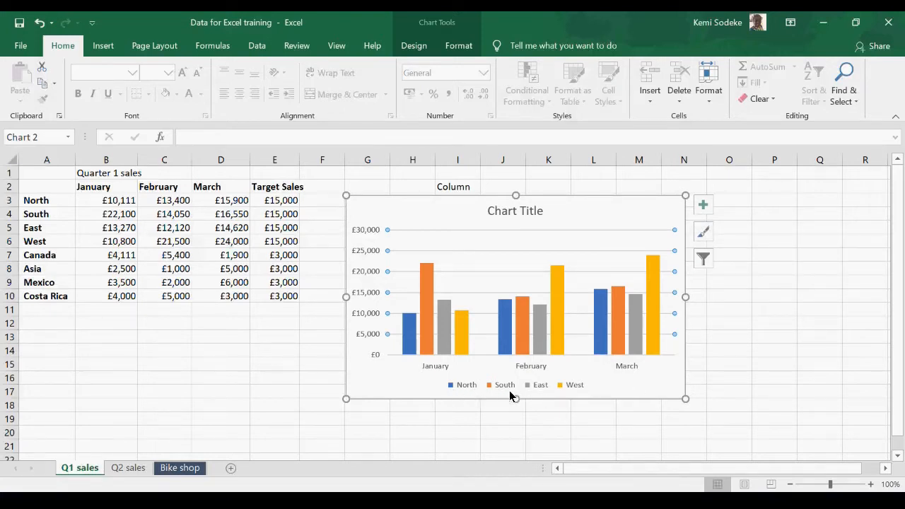
{"action": "left_click", "coordinate": [702, 235]}
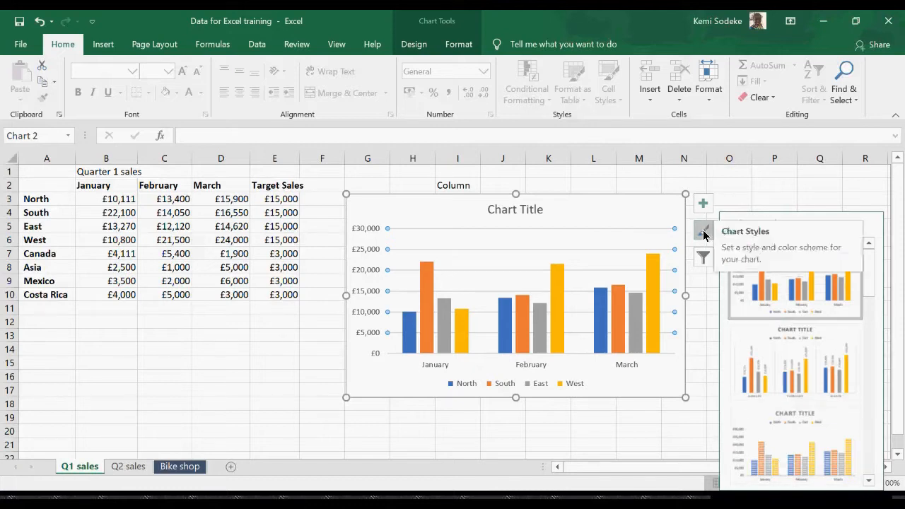
{"action": "left_click", "coordinate": [870, 482]}
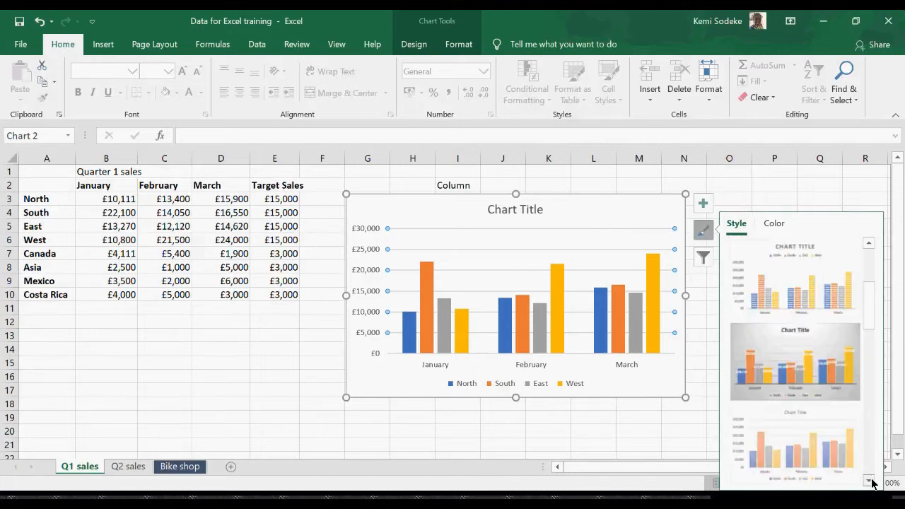
{"action": "left_click", "coordinate": [871, 481]}
{"action": "left_click", "coordinate": [870, 481]}
{"action": "left_click", "coordinate": [871, 482]}
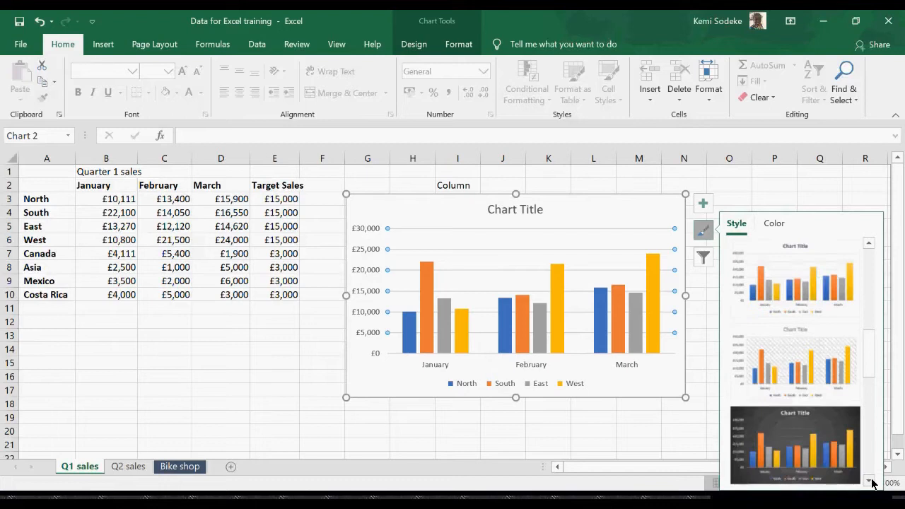
{"action": "left_click", "coordinate": [828, 452]}
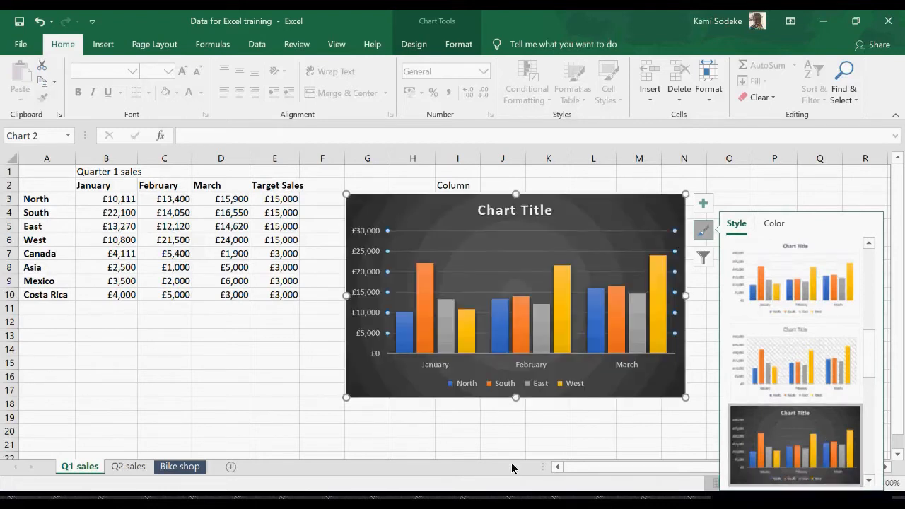
Step: Apply the chart style with rotated data labels, an uppercase title and the legend above the columns to the column chart
{"action": "left_click", "coordinate": [852, 190]}
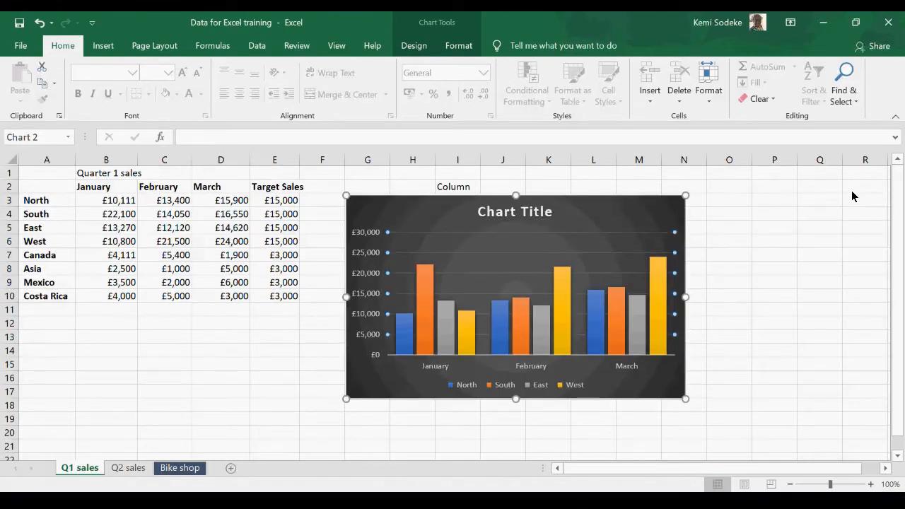
{"action": "left_click", "coordinate": [657, 259]}
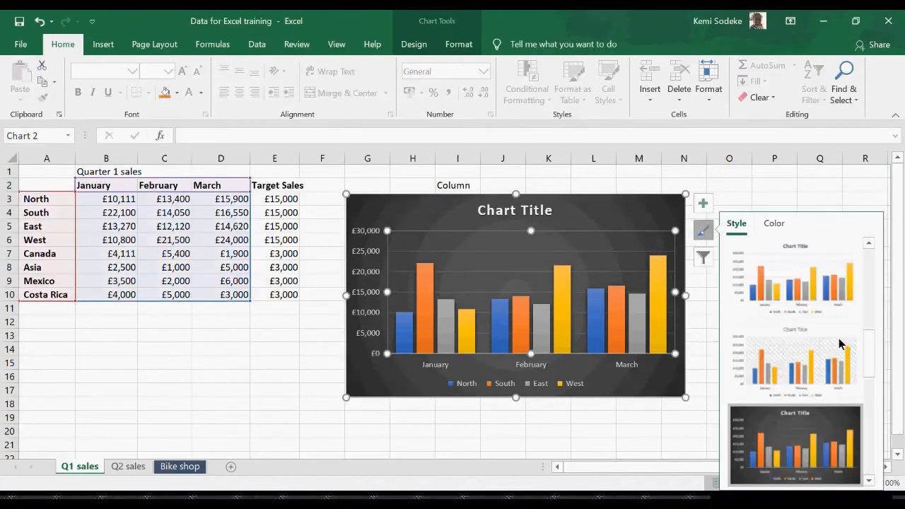
{"action": "left_click_drag", "start_coordinate": [871, 366], "coordinate": [871, 281]}
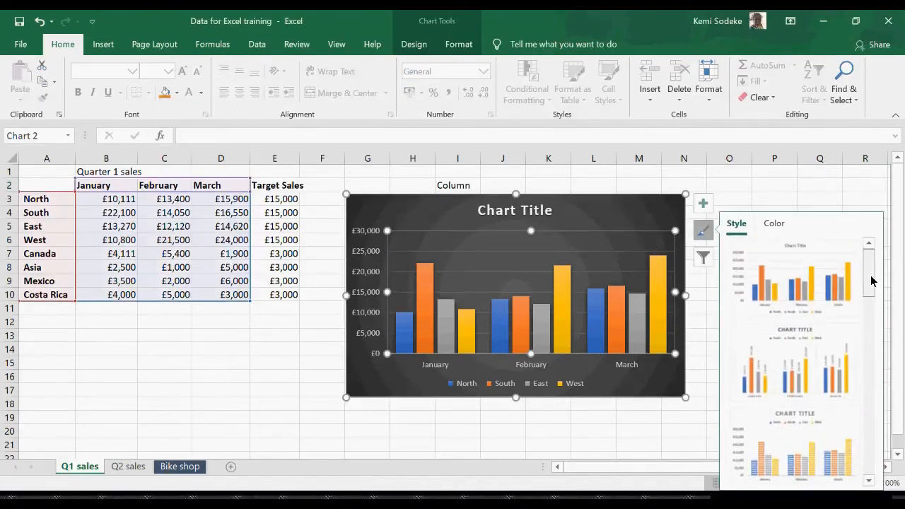
{"action": "left_click", "coordinate": [795, 360]}
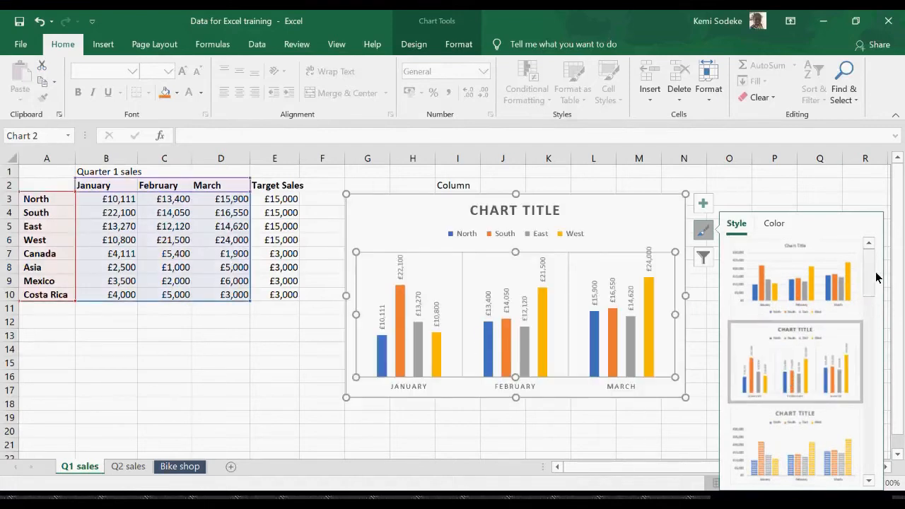
Step: Try the style with semi-transparent columns, and replace it with the first, plain light chart style
{"action": "left_click", "coordinate": [870, 481]}
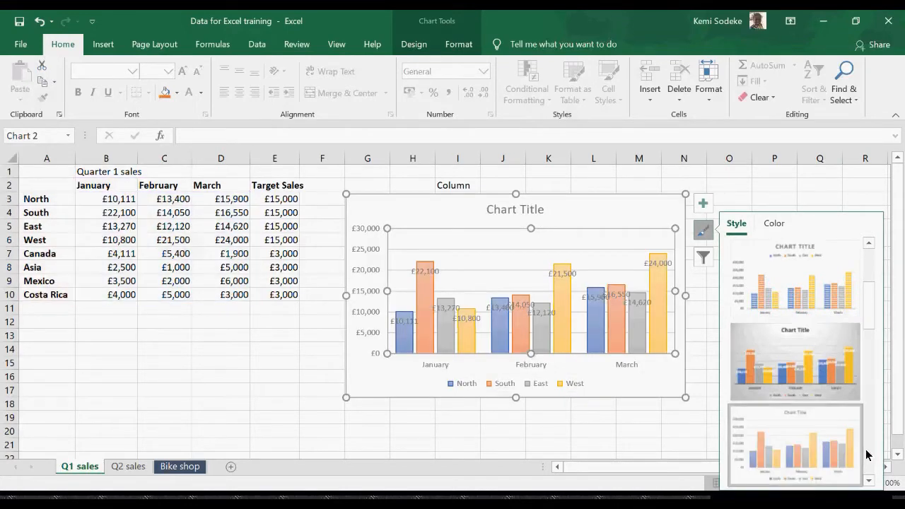
{"action": "left_click_drag", "start_coordinate": [874, 300], "coordinate": [871, 256]}
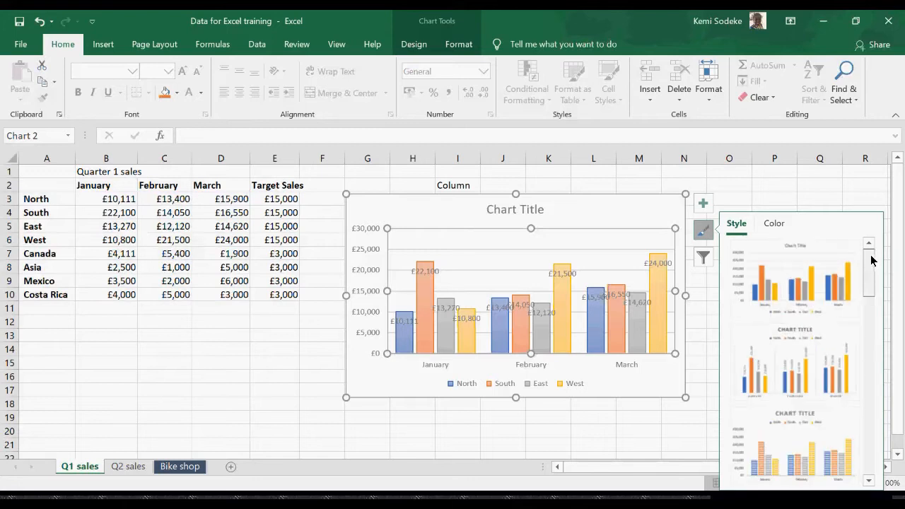
{"action": "left_click", "coordinate": [822, 298]}
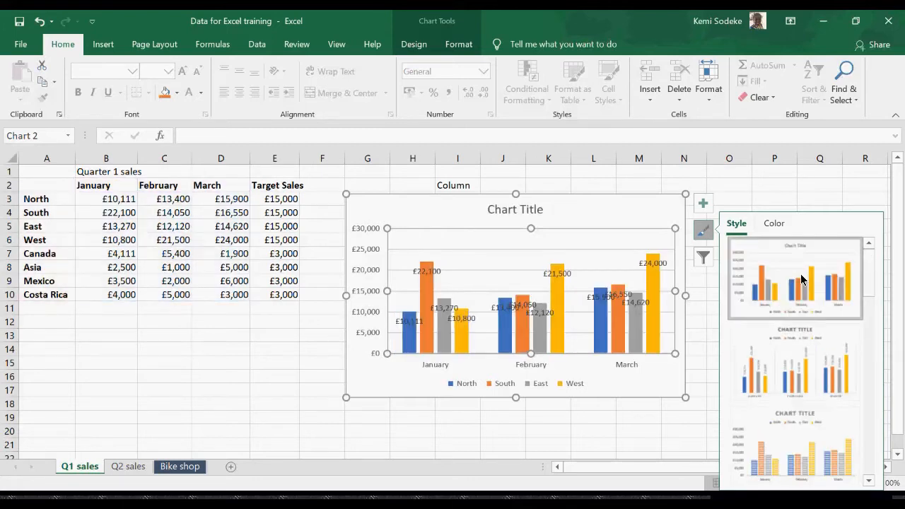
{"action": "left_click", "coordinate": [672, 424]}
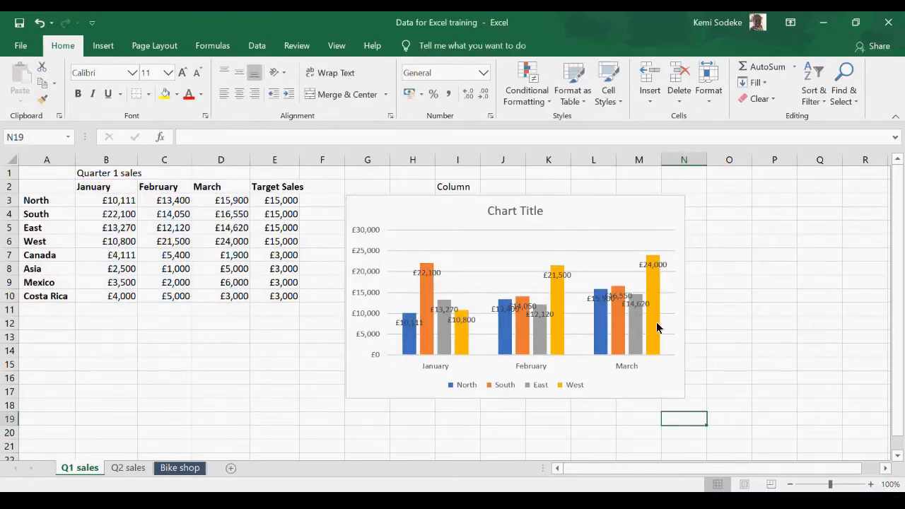
{"action": "left_click", "coordinate": [634, 319]}
{"action": "left_click", "coordinate": [704, 239]}
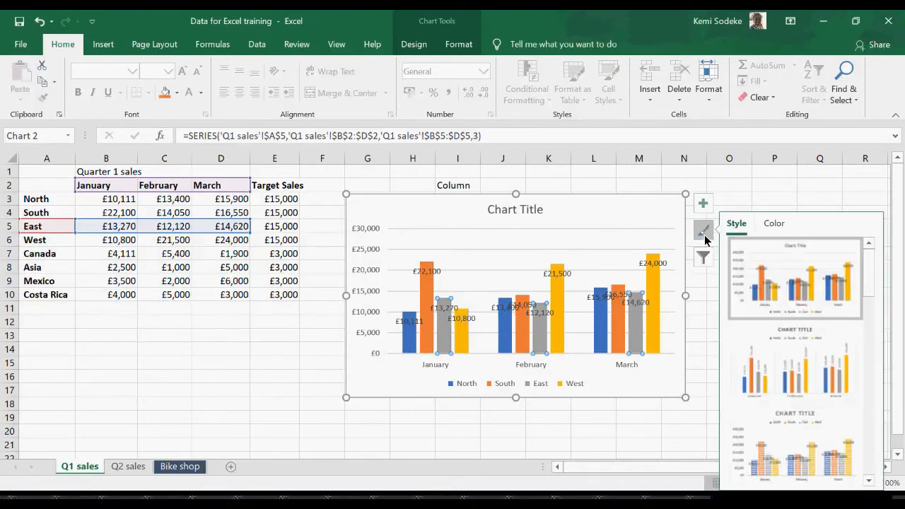
{"action": "left_click", "coordinate": [652, 311]}
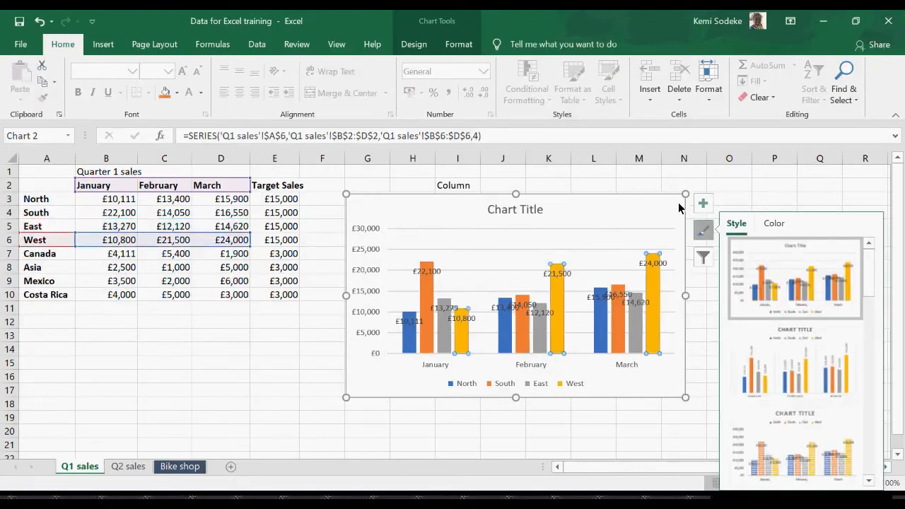
{"action": "left_click", "coordinate": [775, 186]}
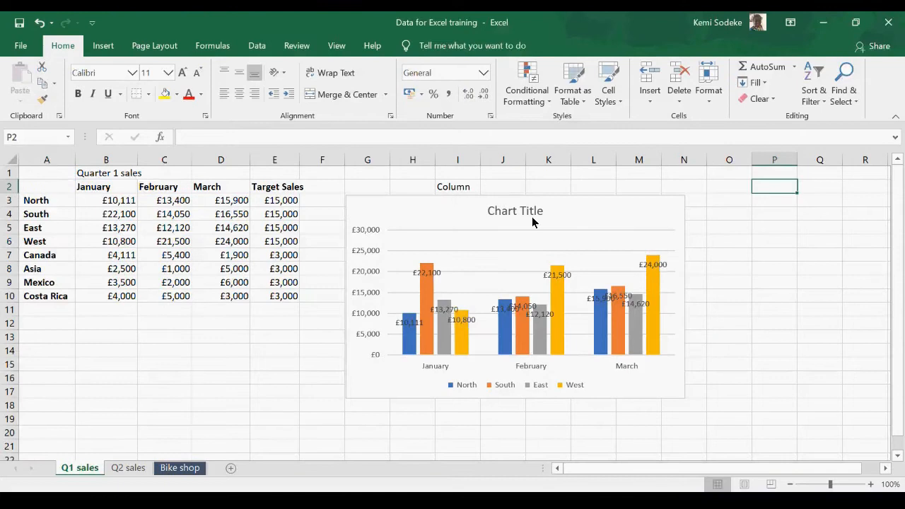
Step: Change the column chart's title to Regional Sales
{"action": "left_click", "coordinate": [531, 216]}
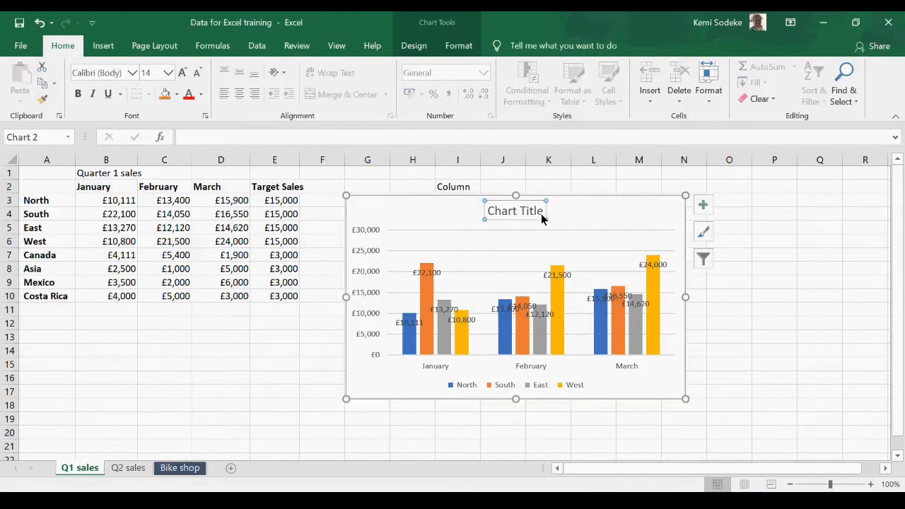
{"action": "left_click_drag", "start_coordinate": [543, 212], "coordinate": [501, 216]}
{"action": "left_click", "coordinate": [532, 216]}
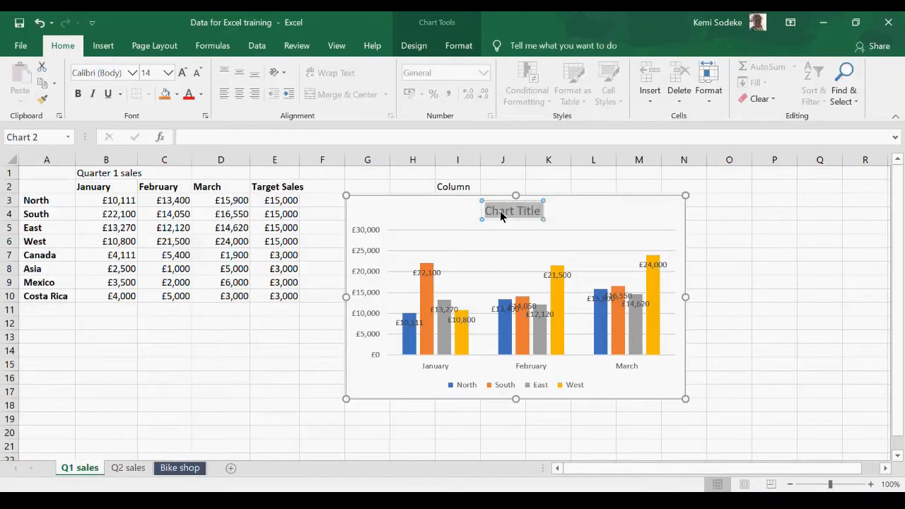
{"action": "type", "text": "Regional Sales"}
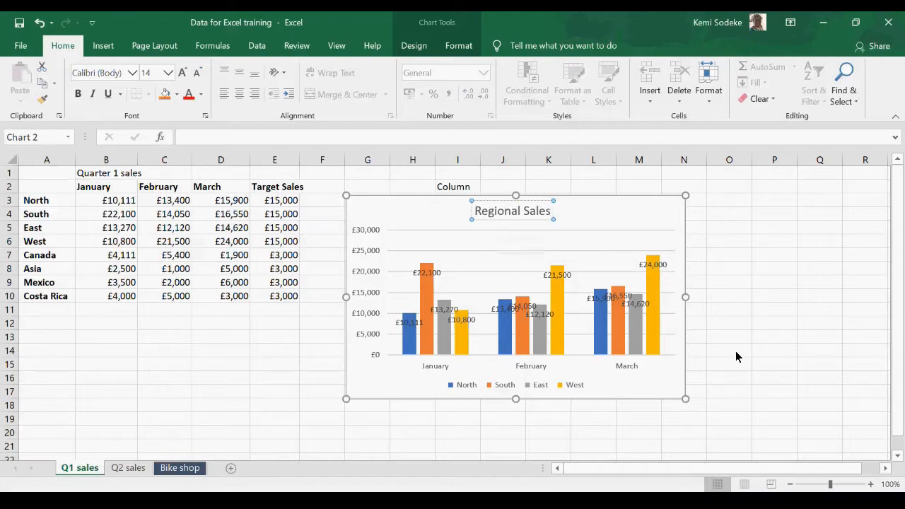
{"action": "left_click", "coordinate": [709, 349]}
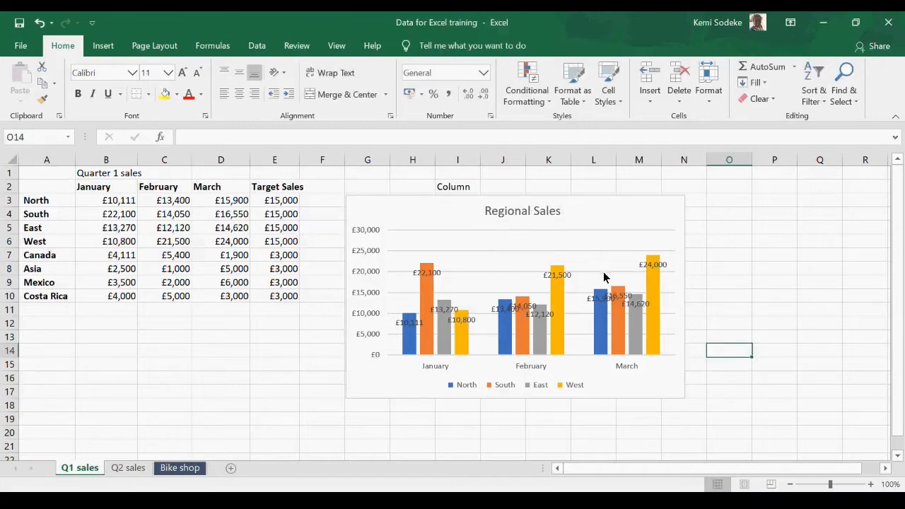
Step: Reduce the column chart's data range to A2:D6 on the Q1 sales sheet, covering only North, South, East and West
{"action": "left_click", "coordinate": [662, 263]}
{"action": "left_click", "coordinate": [705, 259]}
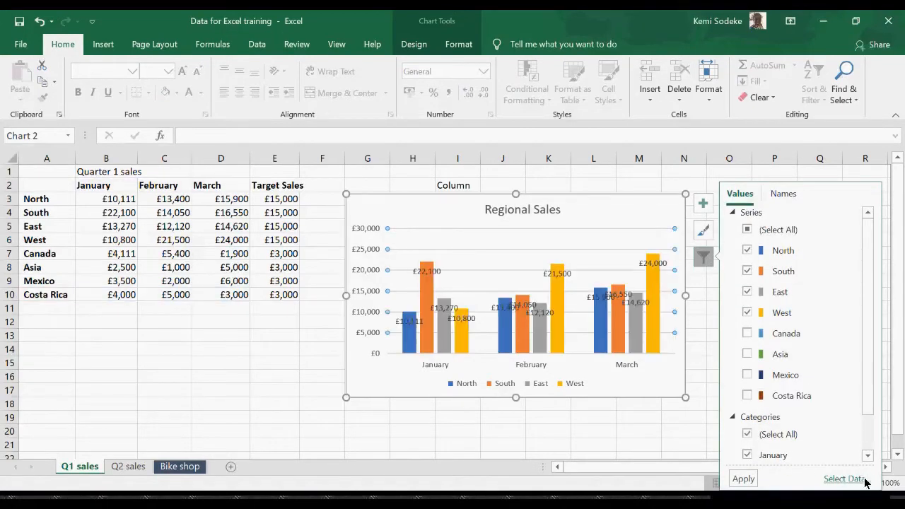
{"action": "left_click", "coordinate": [866, 408]}
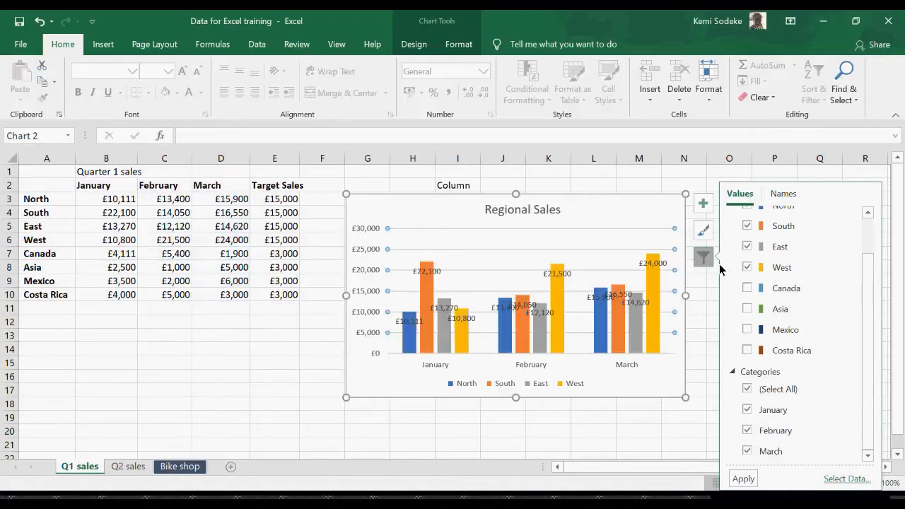
{"action": "left_click", "coordinate": [846, 479]}
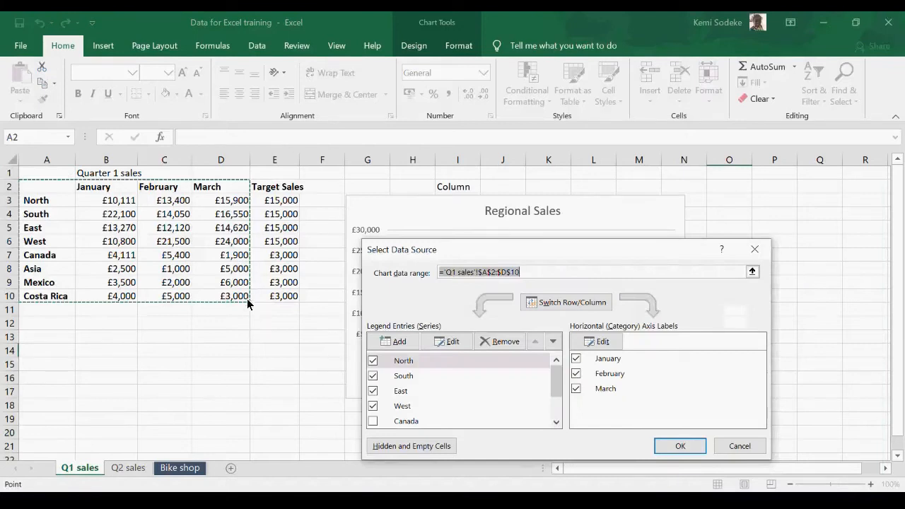
{"action": "left_click_drag", "start_coordinate": [54, 192], "coordinate": [231, 262]}
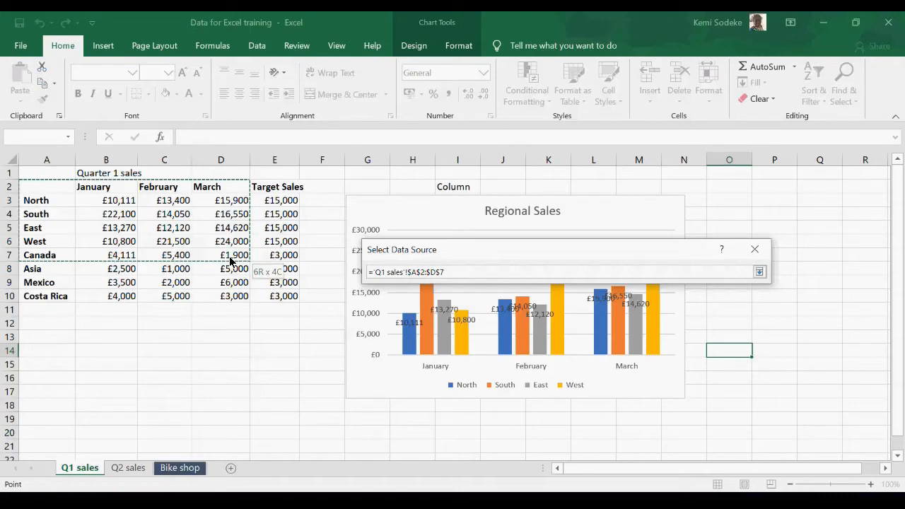
{"action": "left_click_drag", "start_coordinate": [233, 260], "coordinate": [239, 242]}
{"action": "left_click", "coordinate": [680, 445]}
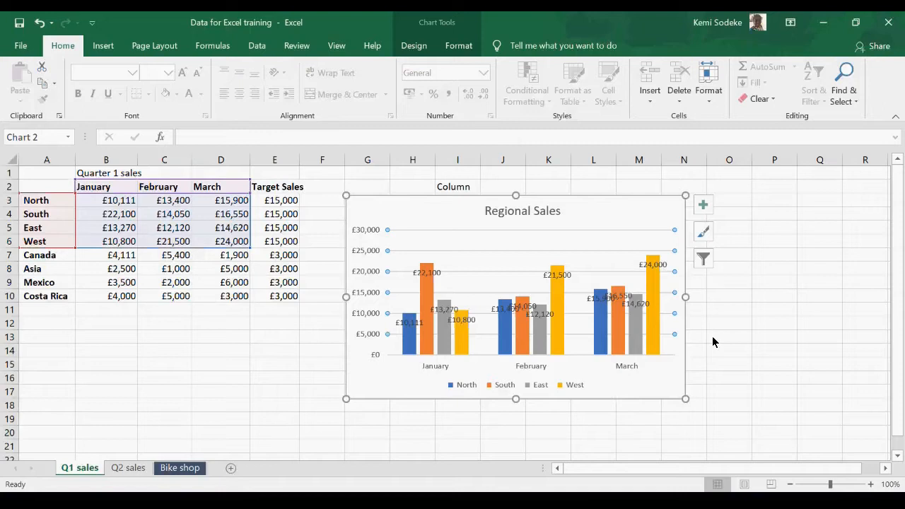
Step: Delete the column chart and replace the heading in cell I2 with Line
{"action": "left_click", "coordinate": [888, 472]}
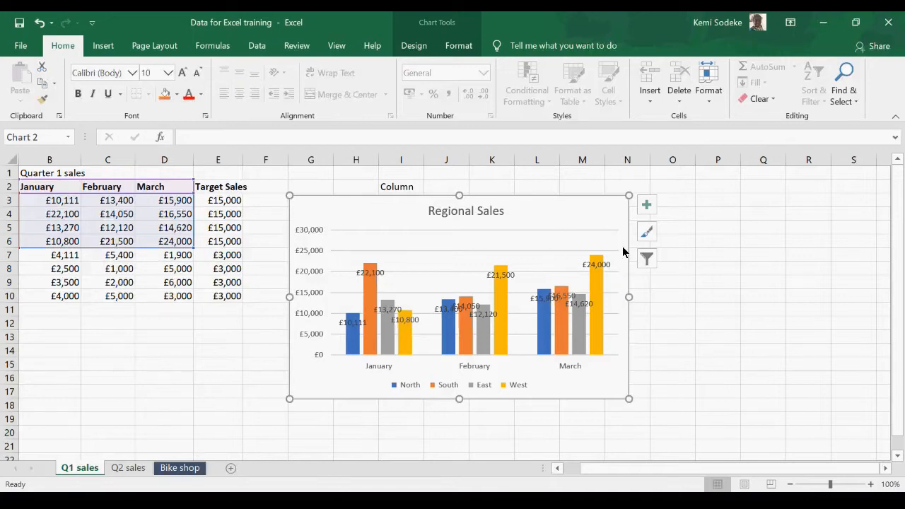
{"action": "key", "text": "Delete"}
{"action": "left_click", "coordinate": [394, 190]}
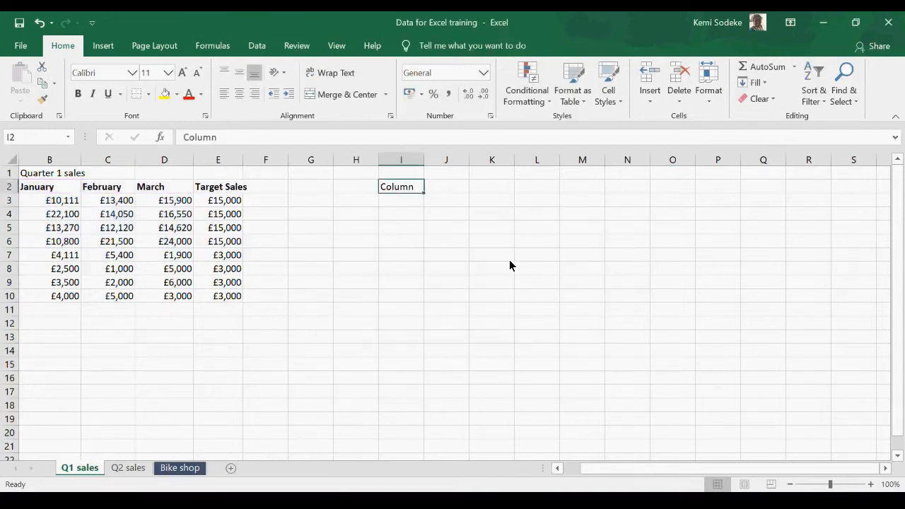
{"action": "type", "text": "Line"}
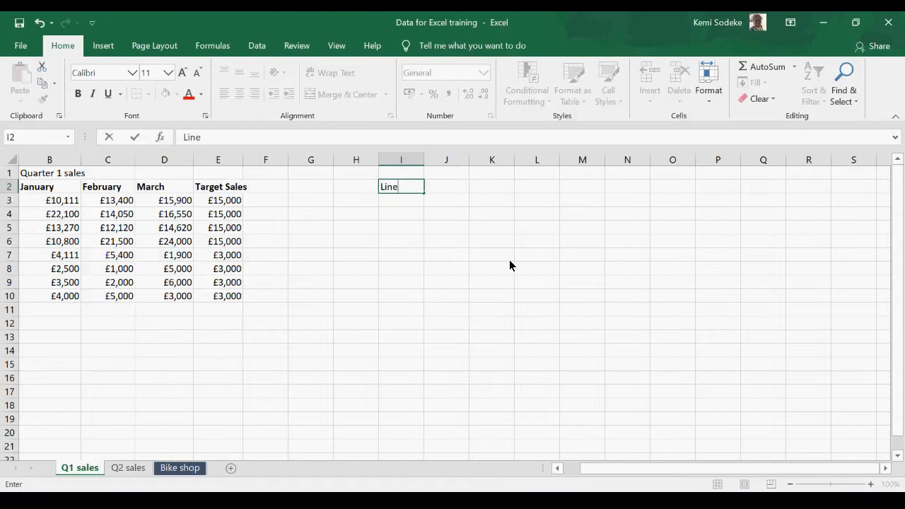
{"action": "left_click", "coordinate": [537, 297]}
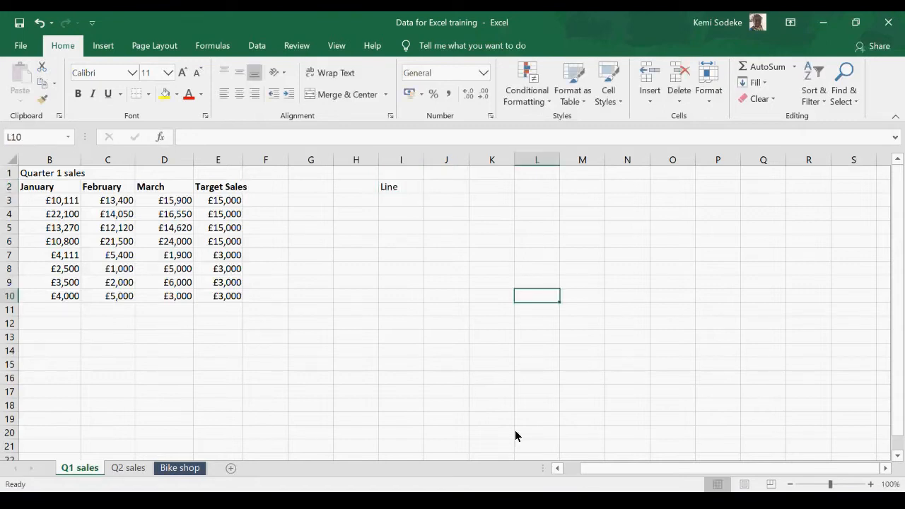
Step: Insert a basic 2-D line chart of A2:D6 and place it beside the table, below the Line heading
{"action": "left_click", "coordinate": [567, 468]}
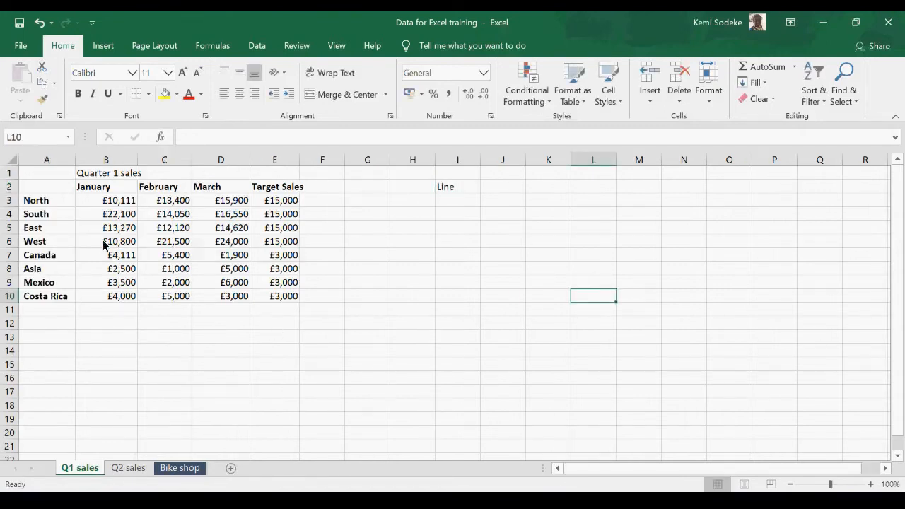
{"action": "left_click_drag", "start_coordinate": [46, 191], "coordinate": [216, 241]}
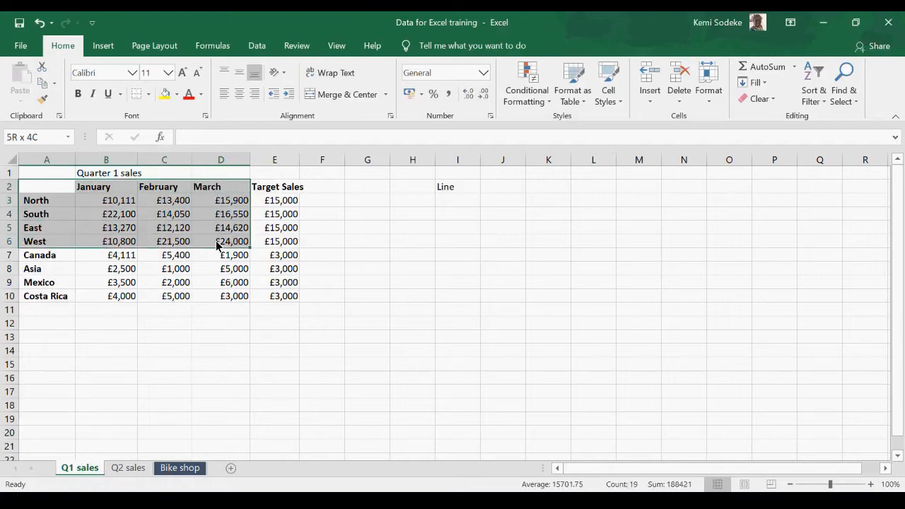
{"action": "left_click", "coordinate": [103, 47]}
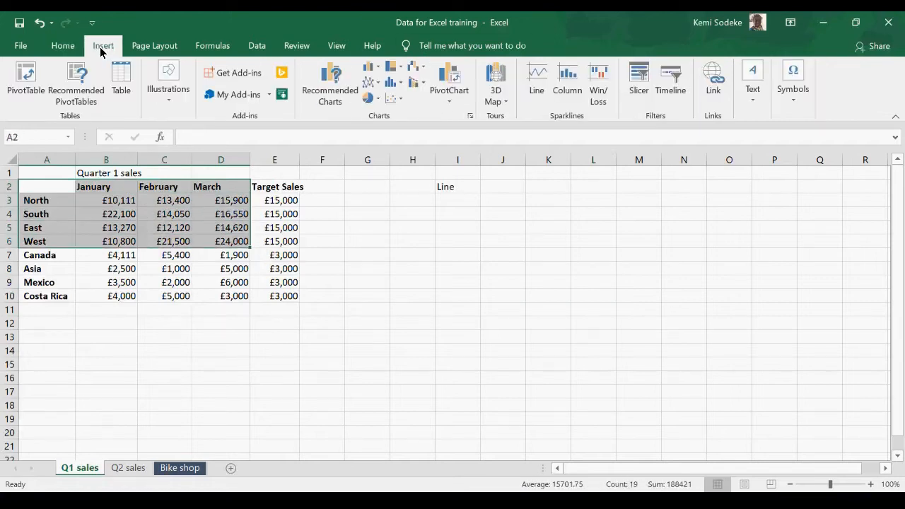
{"action": "left_click", "coordinate": [376, 85]}
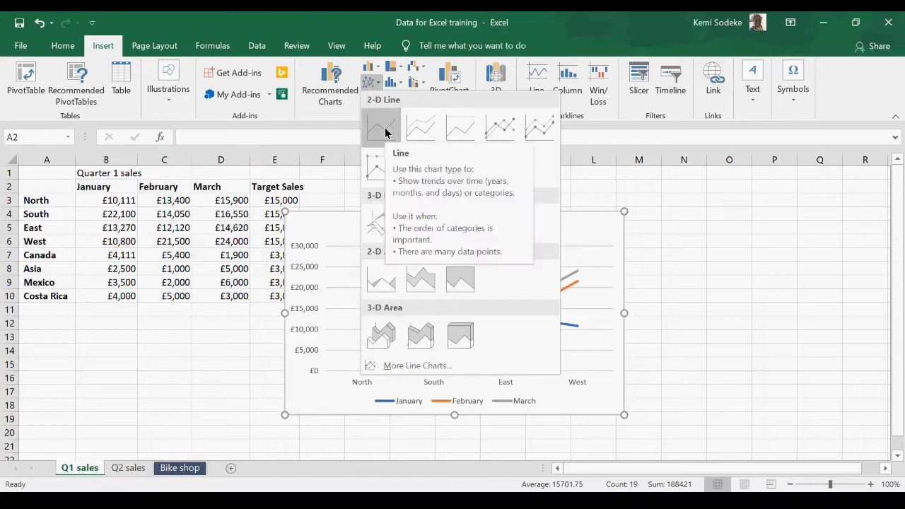
{"action": "left_click", "coordinate": [387, 131]}
{"action": "left_click_drag", "start_coordinate": [491, 231], "coordinate": [573, 219]}
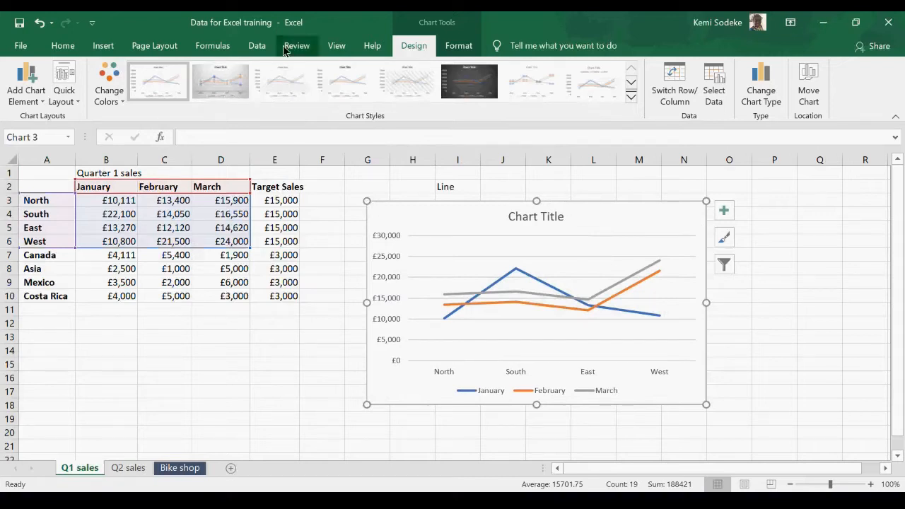
Step: Recolour the line chart with the monochromatic orange palette that runs from light to dark
{"action": "left_click", "coordinate": [112, 80]}
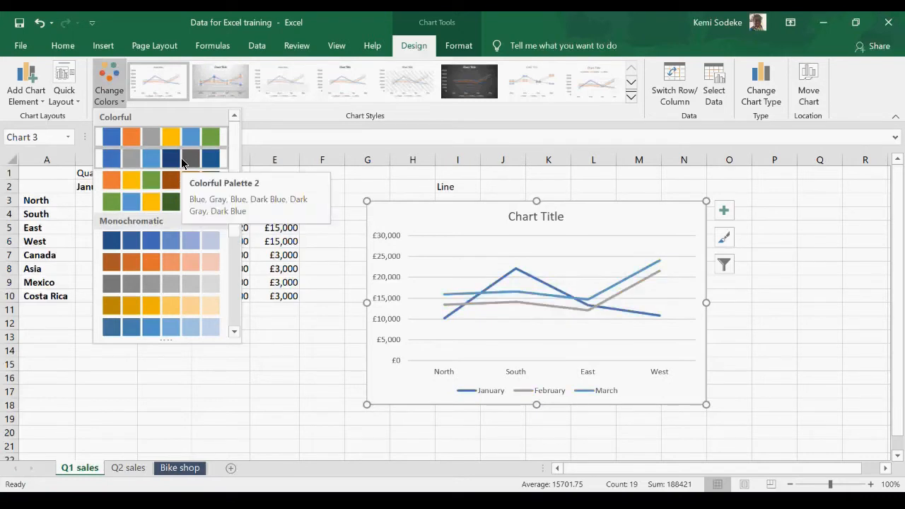
{"action": "left_click", "coordinate": [234, 331]}
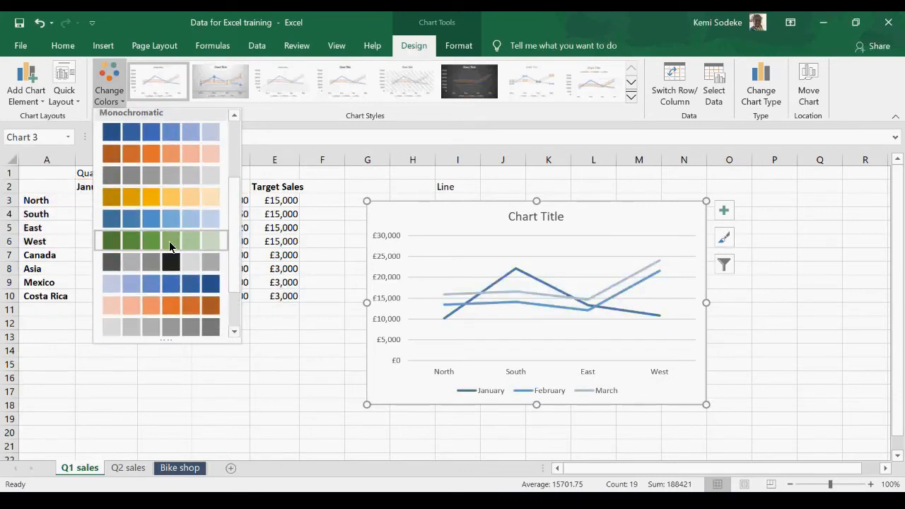
{"action": "left_click", "coordinate": [171, 304]}
{"action": "left_click", "coordinate": [770, 313]}
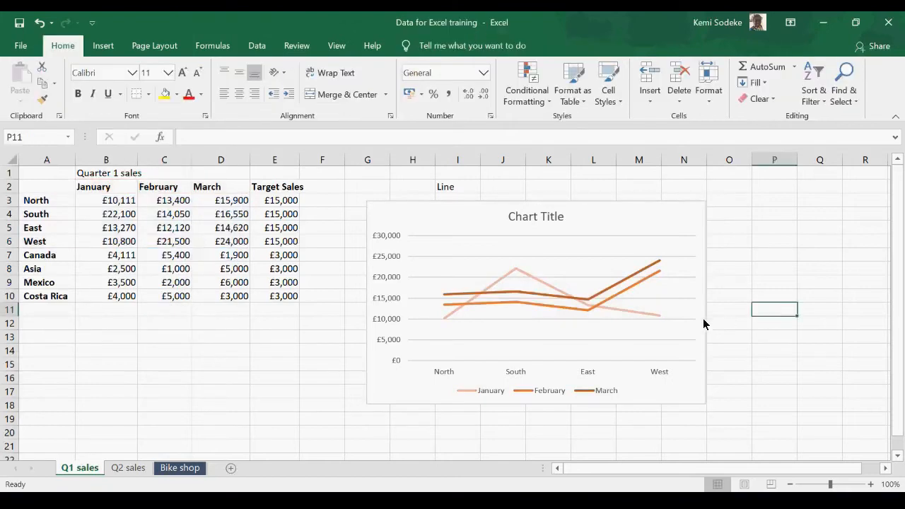
Step: Change the line chart on the Q1 sales sheet to a basic 2-D pie chart
{"action": "left_click", "coordinate": [486, 217]}
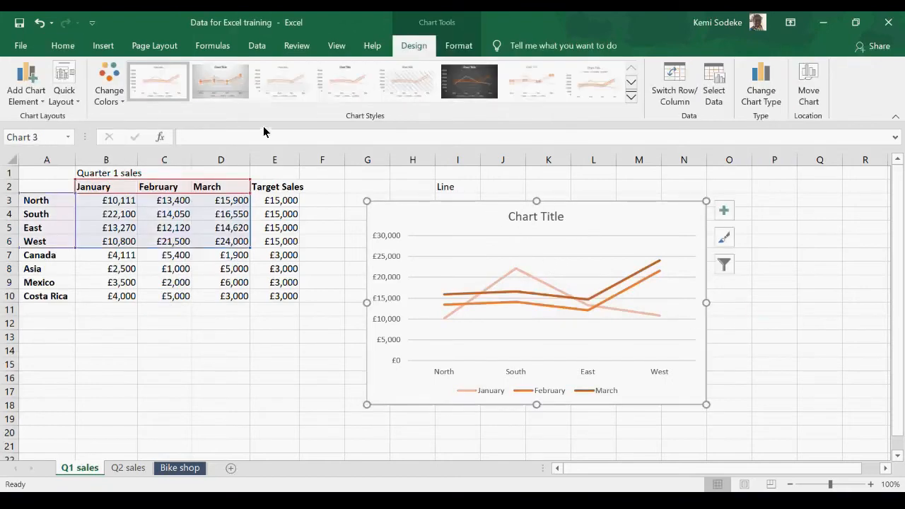
{"action": "left_click", "coordinate": [104, 47]}
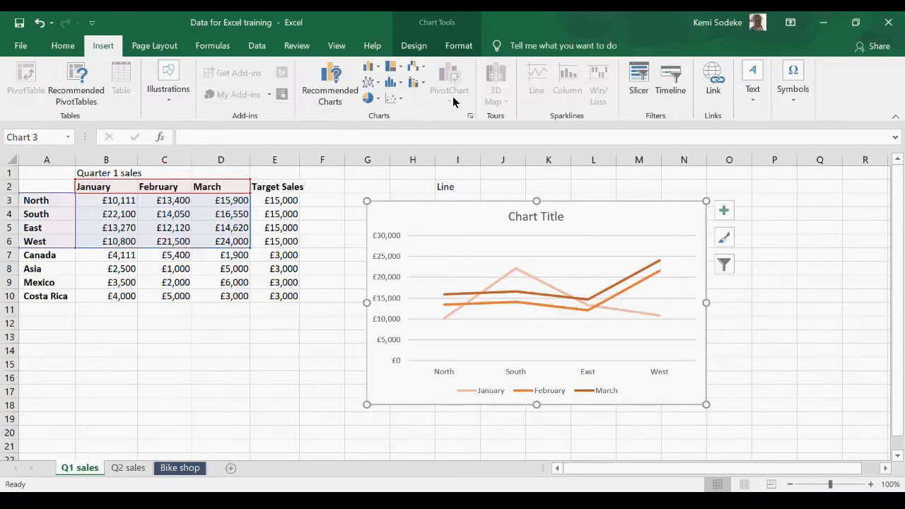
{"action": "left_click", "coordinate": [469, 116]}
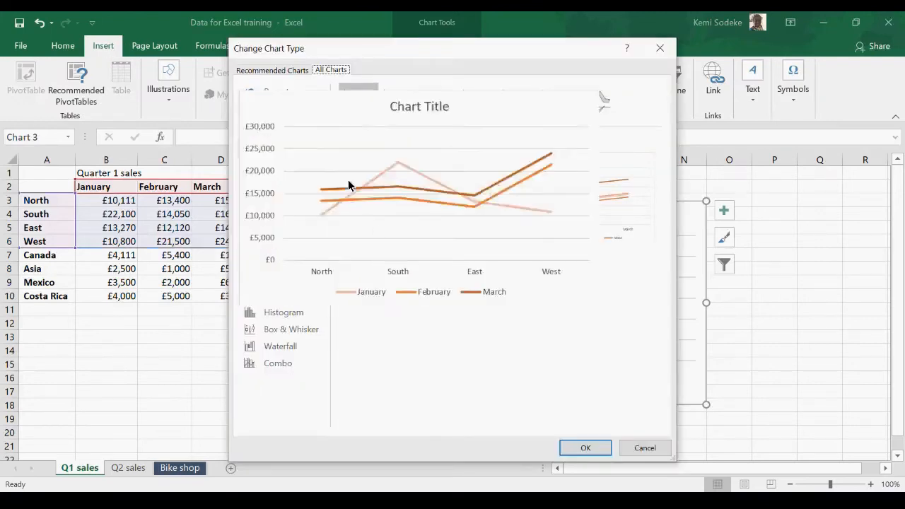
{"action": "left_click", "coordinate": [278, 162]}
{"action": "mouse_move", "coordinate": [446, 239]}
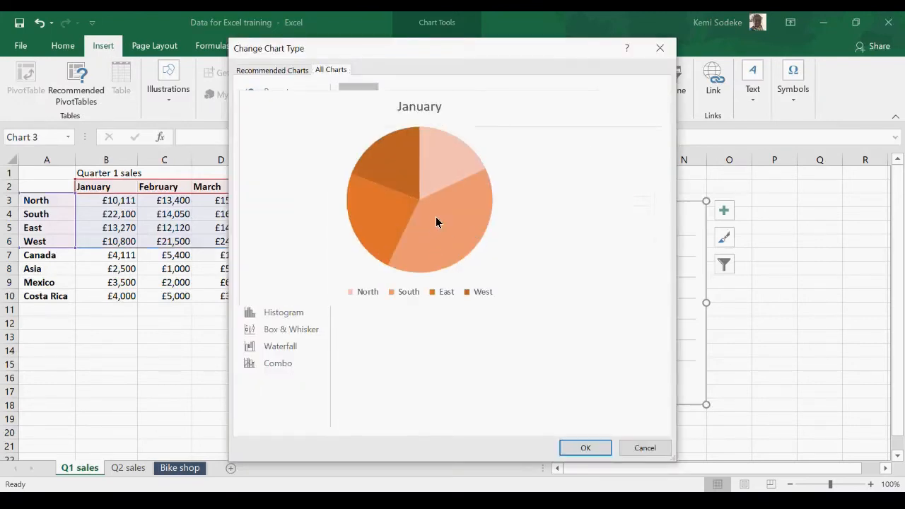
{"action": "left_click", "coordinate": [587, 448]}
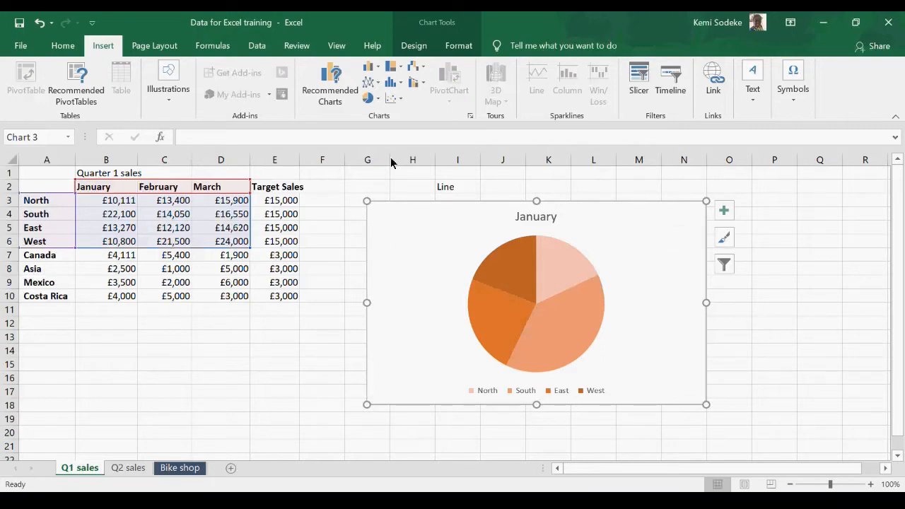
Step: Preview the area type for the Q1 sales chart, but change the chart to a clustered bar chart
{"action": "left_click", "coordinate": [471, 118]}
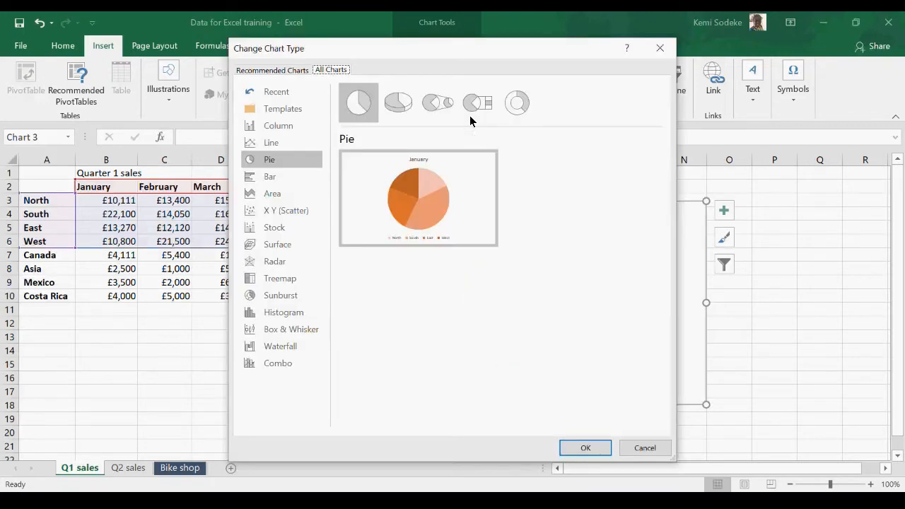
{"action": "left_click", "coordinate": [280, 199]}
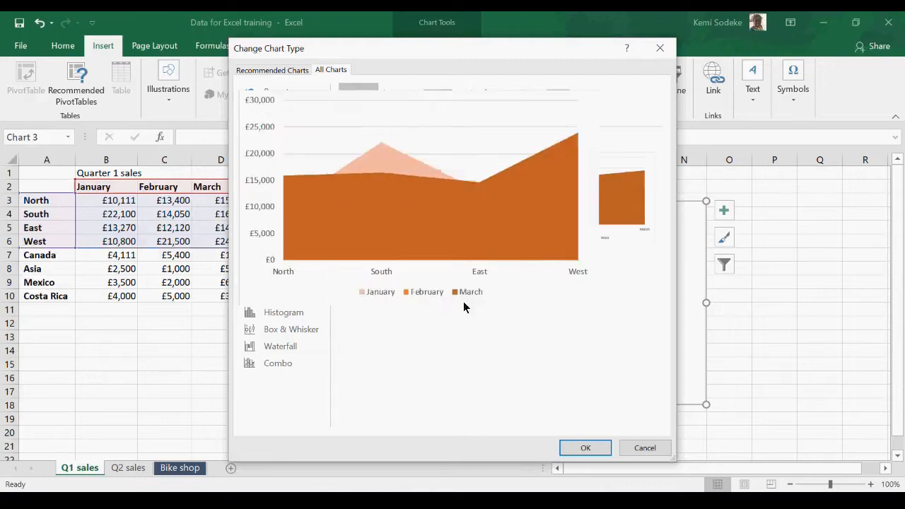
{"action": "left_click", "coordinate": [276, 181]}
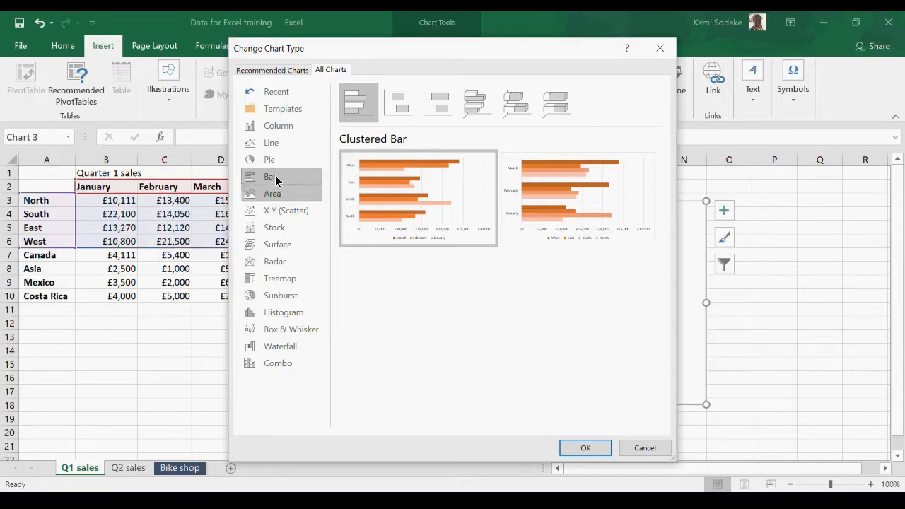
{"action": "left_click", "coordinate": [582, 447]}
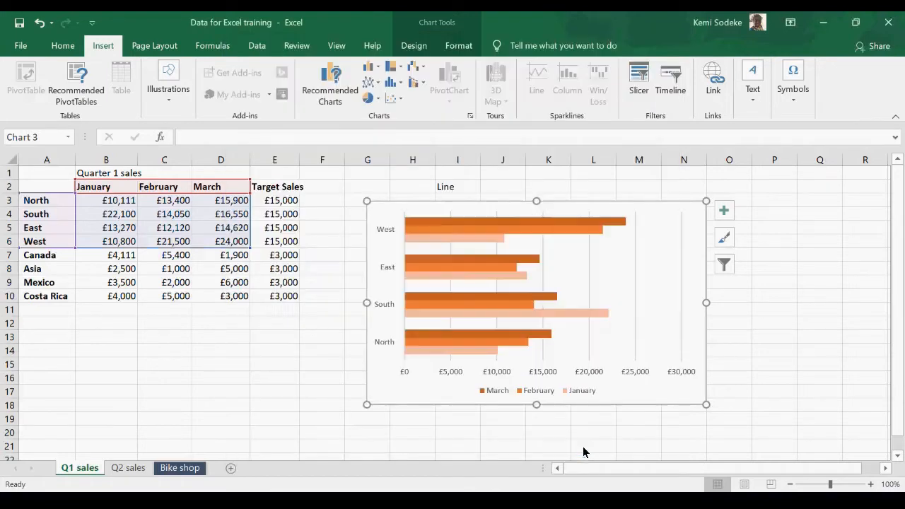
{"action": "left_click", "coordinate": [749, 380]}
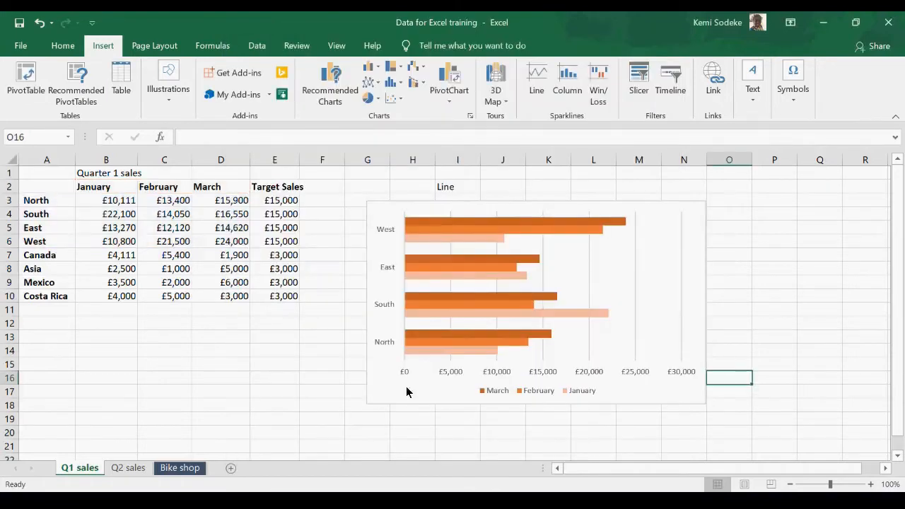
{"action": "left_click", "coordinate": [282, 404]}
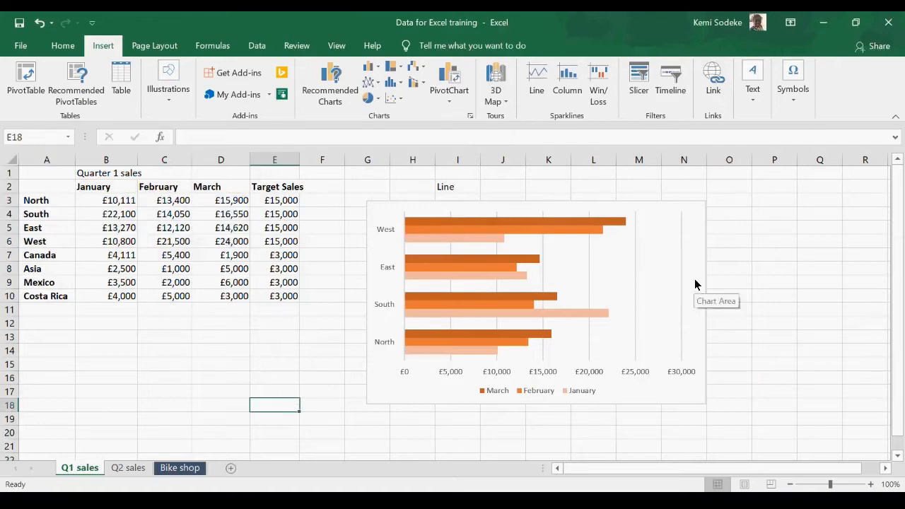
Step: Convert the clustered bar chart to a 2-D pie chart and deselect it
{"action": "left_click", "coordinate": [549, 287]}
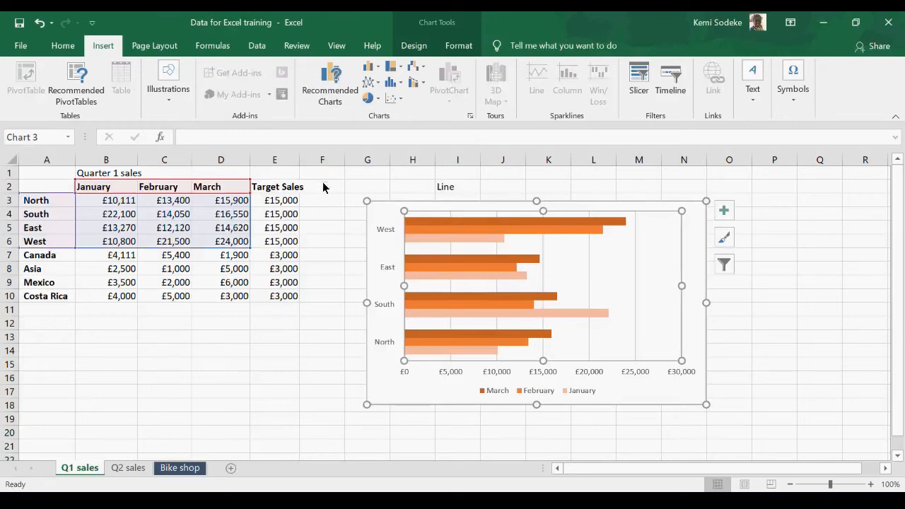
{"action": "left_click", "coordinate": [369, 101]}
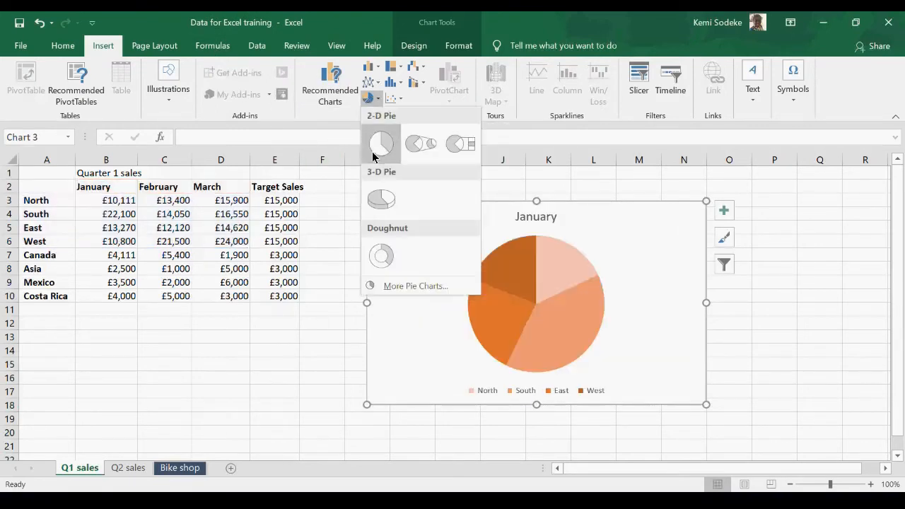
{"action": "left_click", "coordinate": [379, 145]}
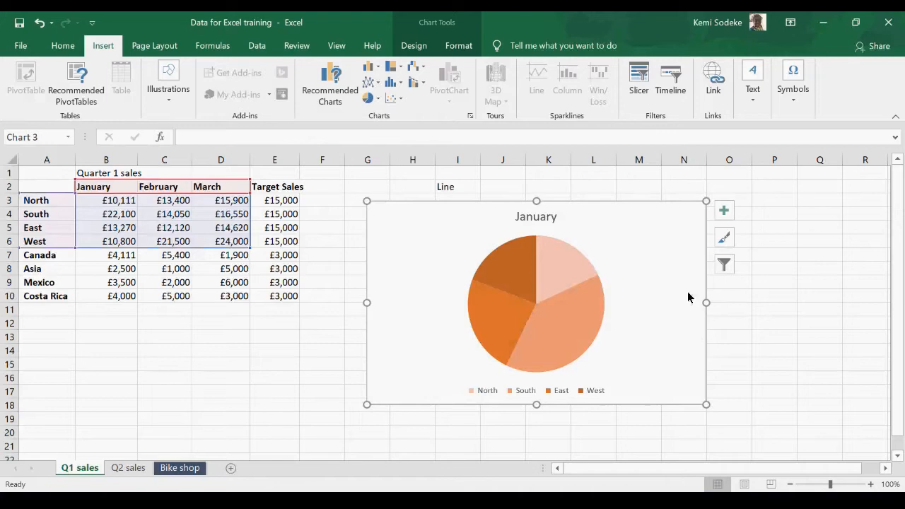
{"action": "left_click", "coordinate": [769, 326]}
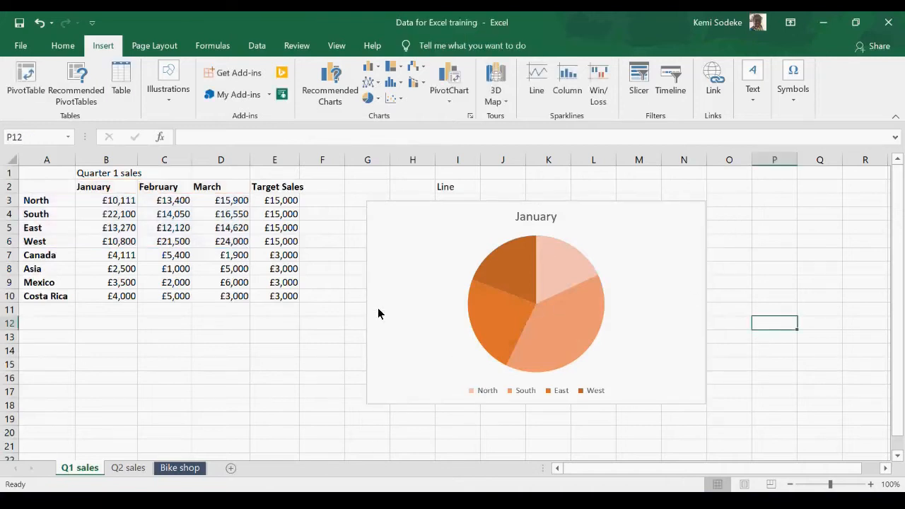
Step: On the Q2 sales sheet, insert a Pie of Pie chart from the monthly sales table A2:D10
{"action": "left_click", "coordinate": [135, 470]}
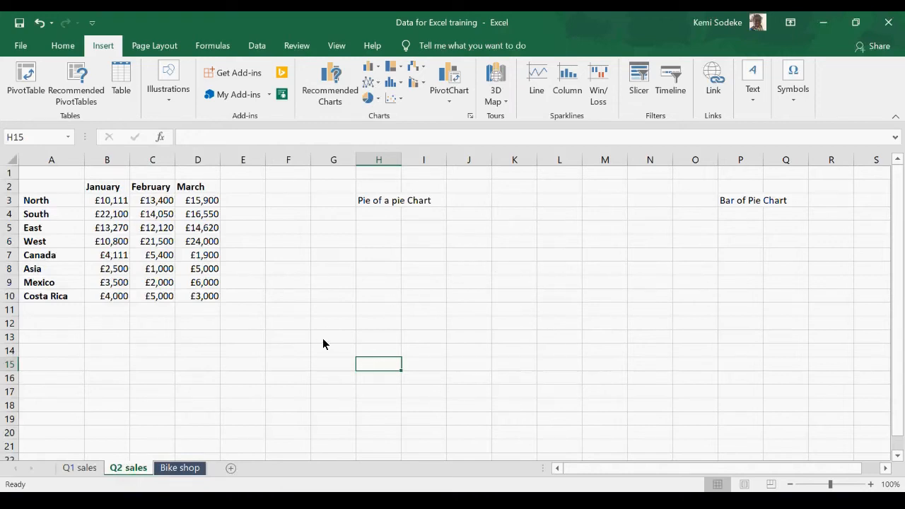
{"action": "left_click_drag", "start_coordinate": [46, 188], "coordinate": [181, 296]}
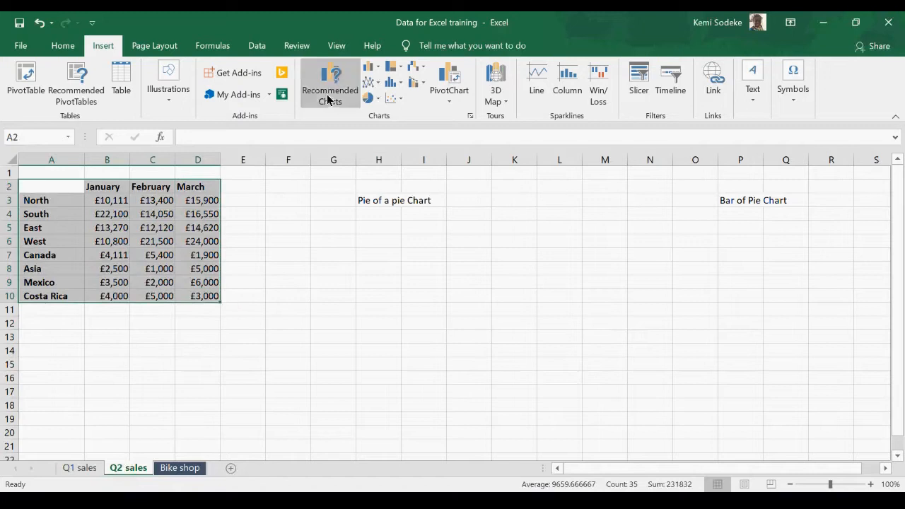
{"action": "left_click", "coordinate": [470, 116]}
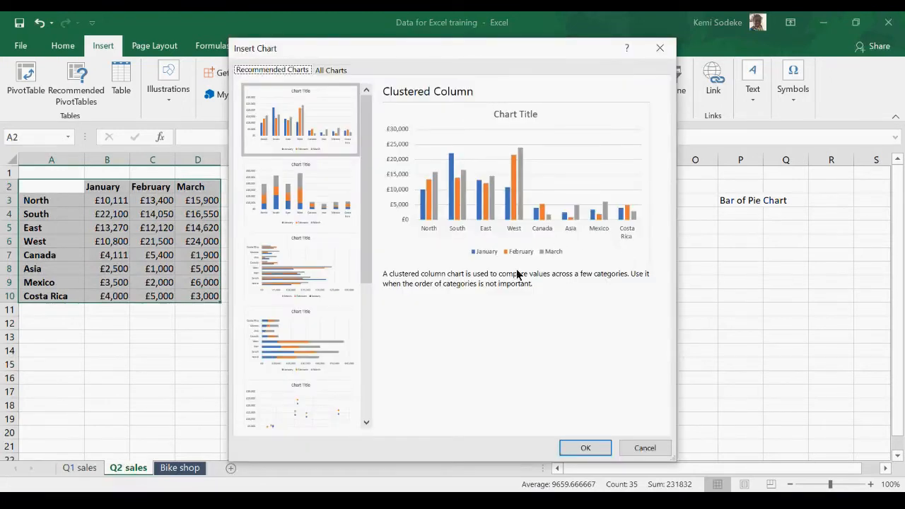
{"action": "left_click", "coordinate": [329, 71]}
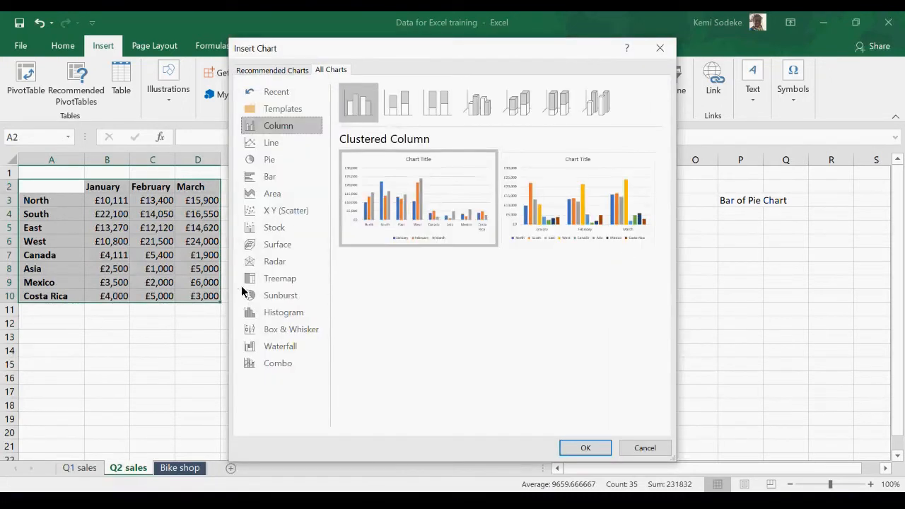
{"action": "left_click", "coordinate": [278, 160]}
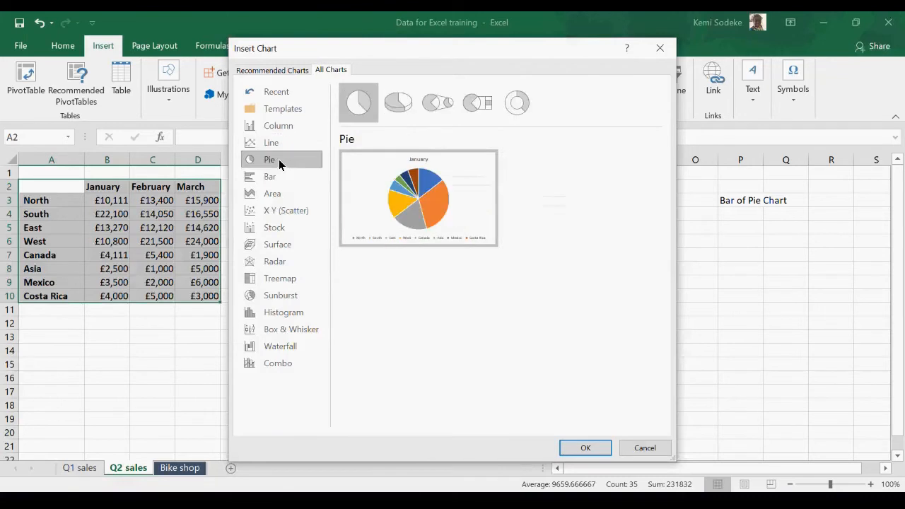
{"action": "left_click", "coordinate": [438, 104]}
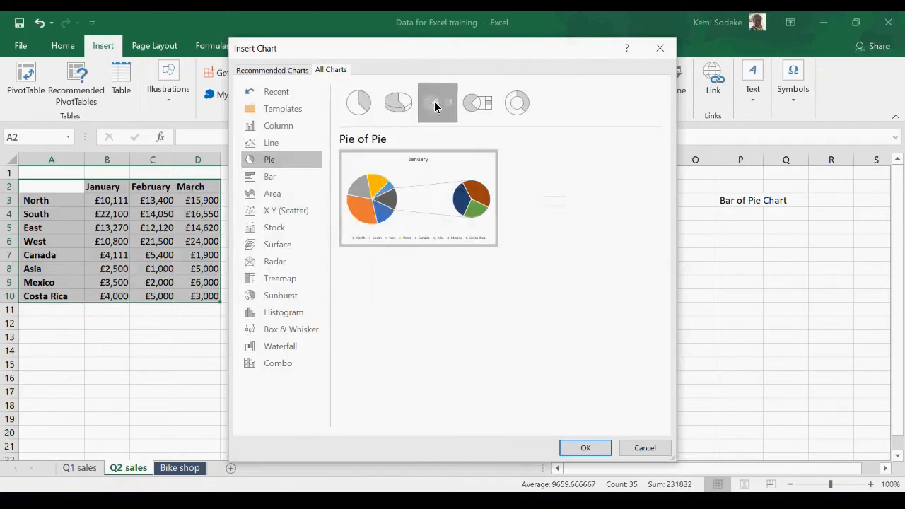
{"action": "mouse_move", "coordinate": [476, 242]}
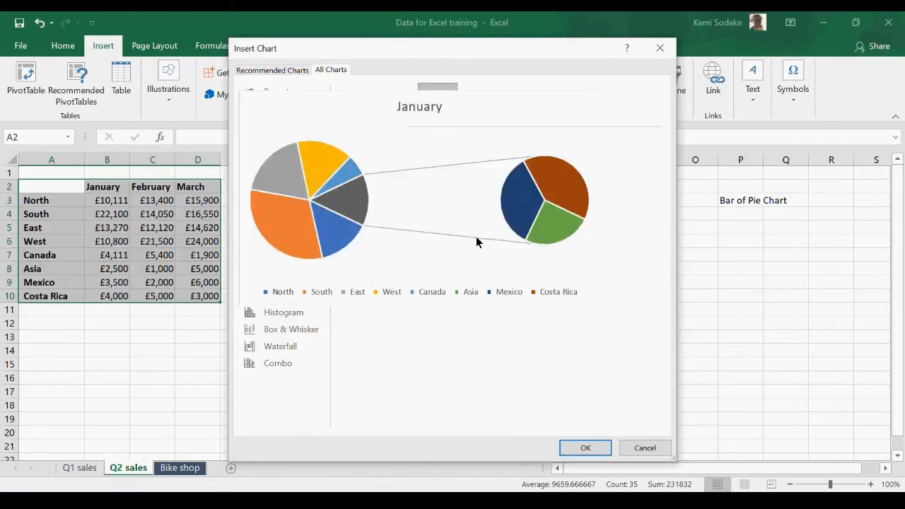
{"action": "left_click", "coordinate": [587, 448]}
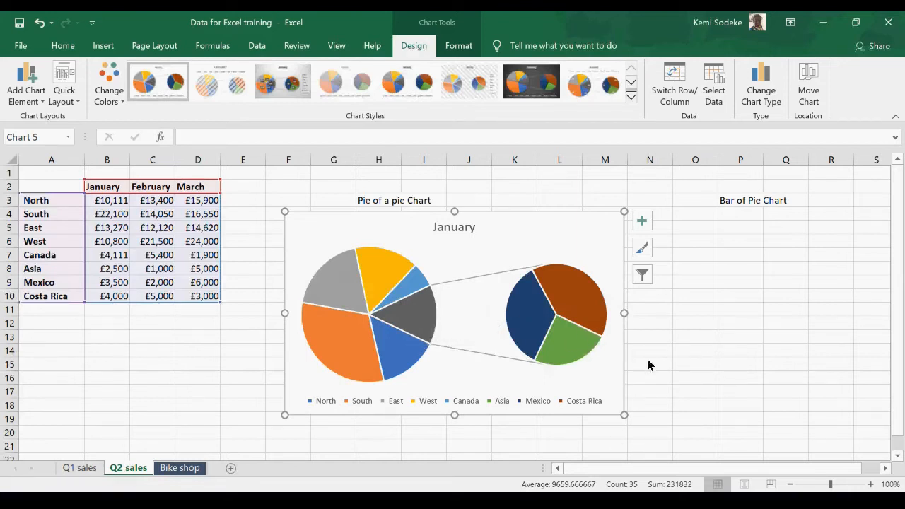
Step: Insert a Bar of Pie chart from the same sales table A2:D10 on the Q2 sales sheet
{"action": "left_click", "coordinate": [886, 470]}
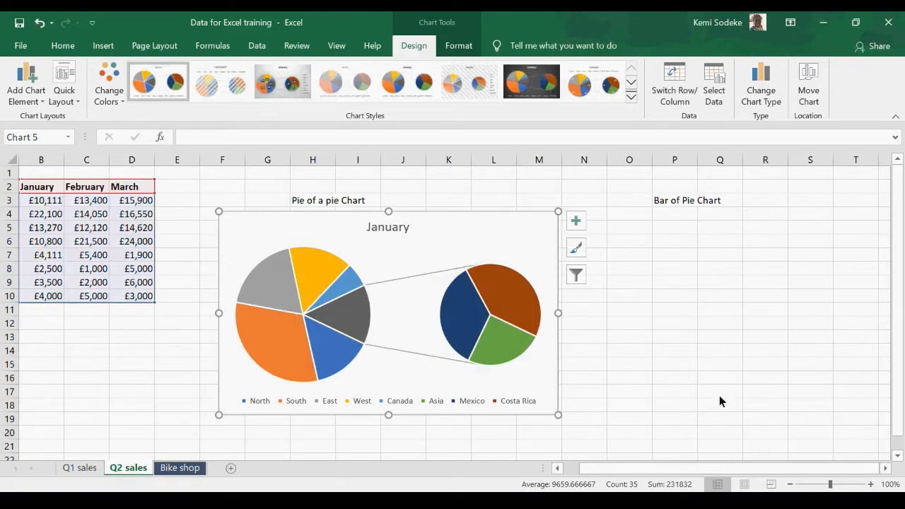
{"action": "left_click_drag", "start_coordinate": [622, 470], "coordinate": [606, 470]}
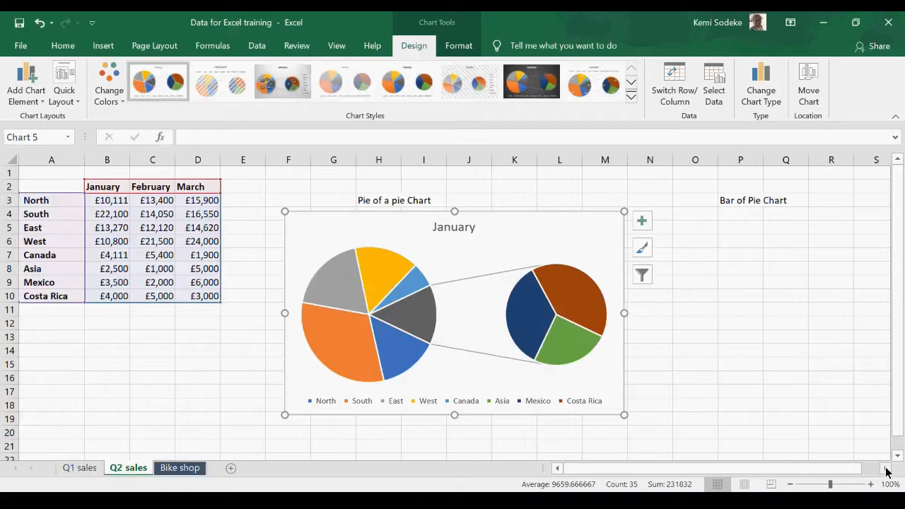
{"action": "left_click", "coordinate": [75, 298]}
{"action": "left_click", "coordinate": [141, 365]}
{"action": "left_click_drag", "start_coordinate": [56, 187], "coordinate": [181, 294]}
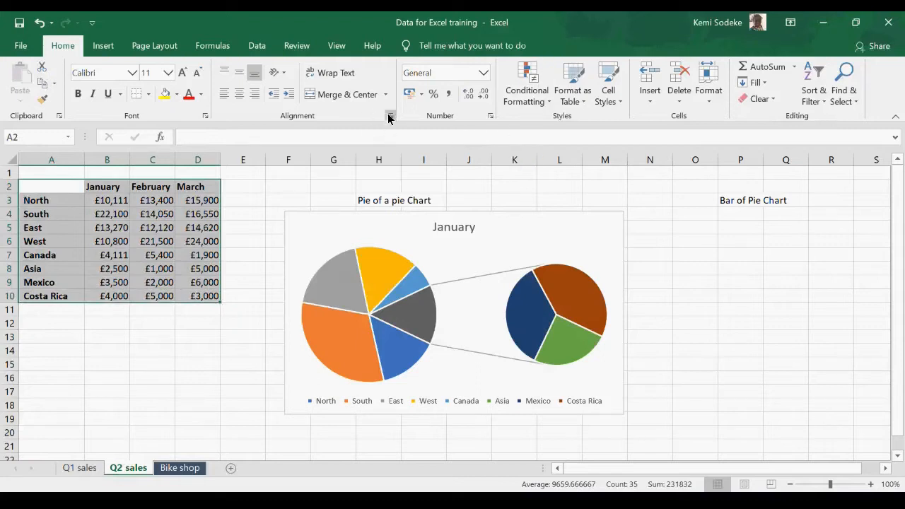
{"action": "left_click", "coordinate": [104, 45]}
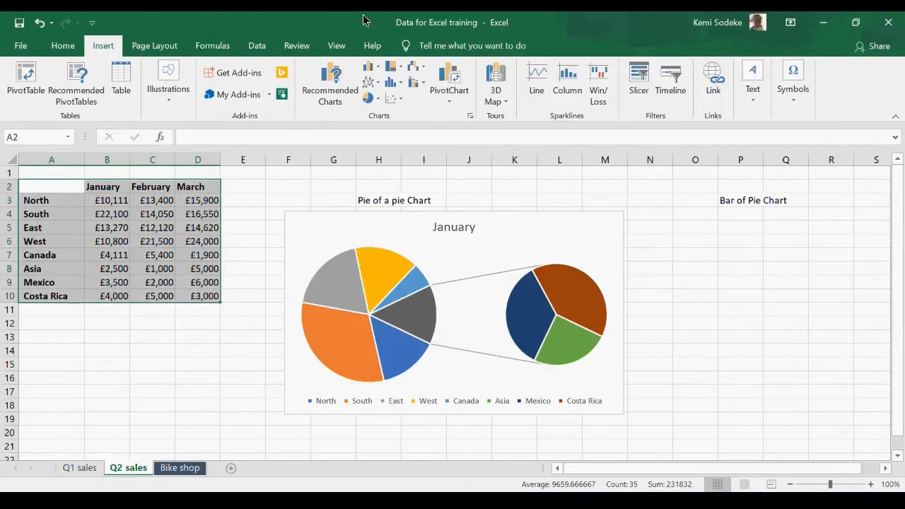
{"action": "left_click", "coordinate": [470, 115]}
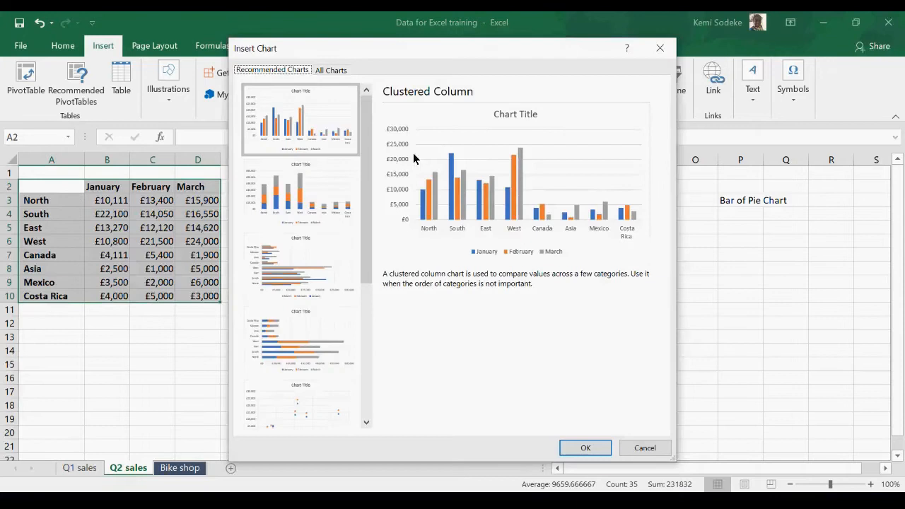
{"action": "left_click", "coordinate": [315, 70]}
{"action": "left_click", "coordinate": [281, 162]}
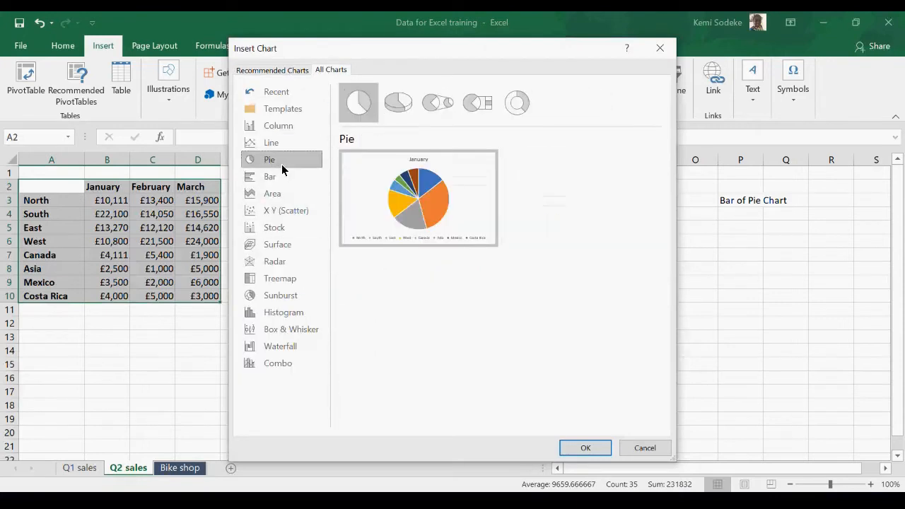
{"action": "left_click", "coordinate": [489, 104]}
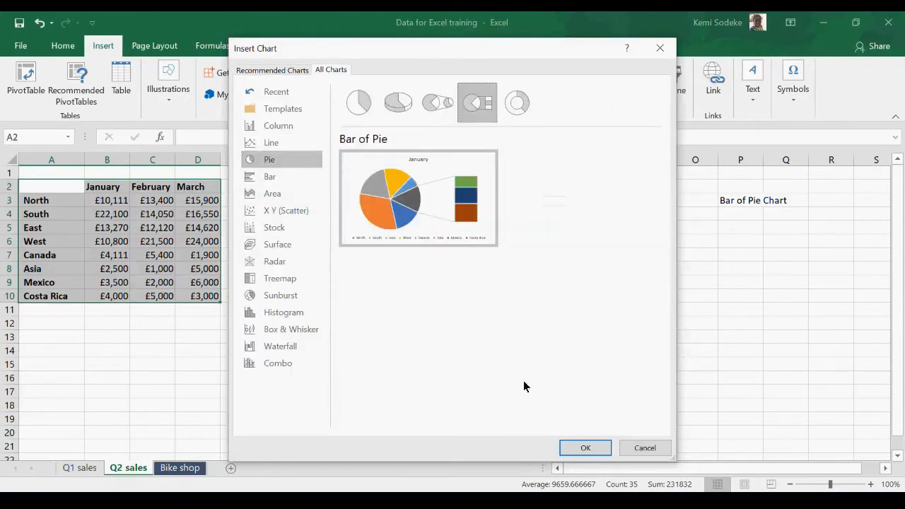
{"action": "left_click", "coordinate": [587, 449]}
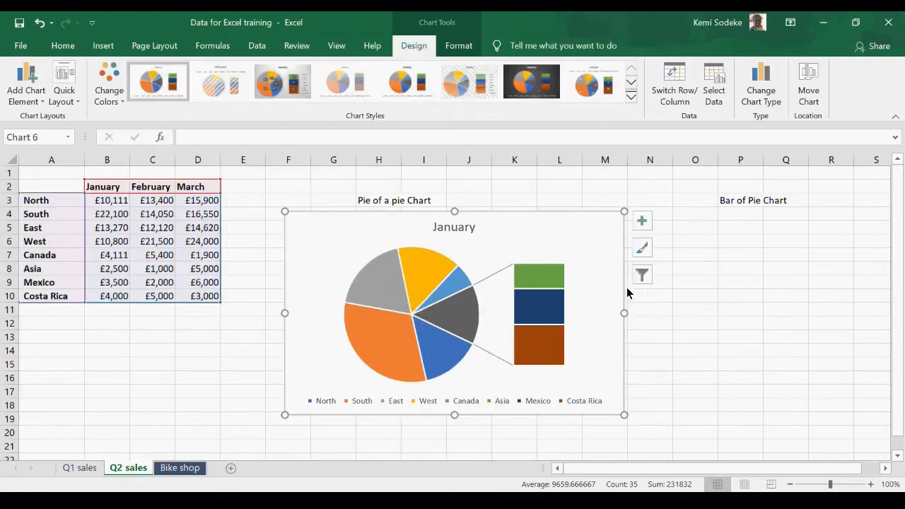
Step: Move the bar of pie chart beside the pie of pie chart, below the Bar of Pie Chart heading, with its top edge at row 12
{"action": "left_click_drag", "start_coordinate": [503, 245], "coordinate": [858, 245]}
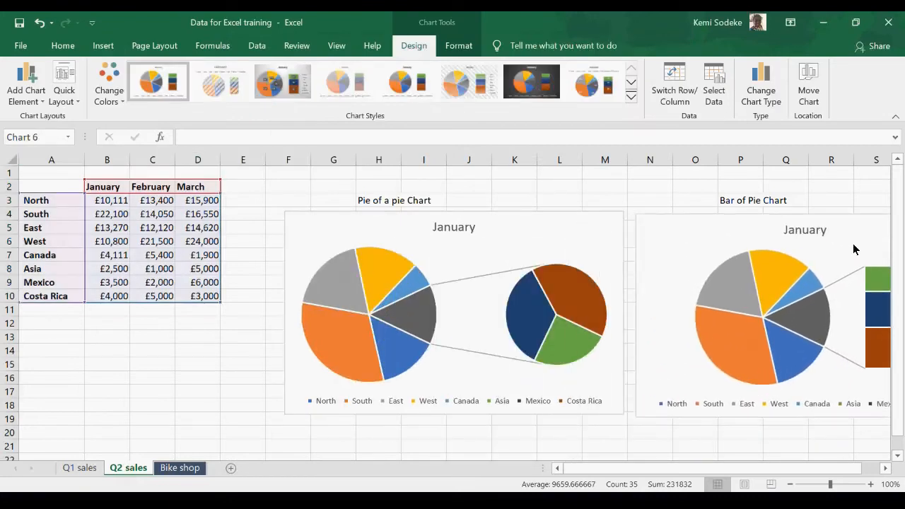
{"action": "left_click", "coordinate": [900, 459]}
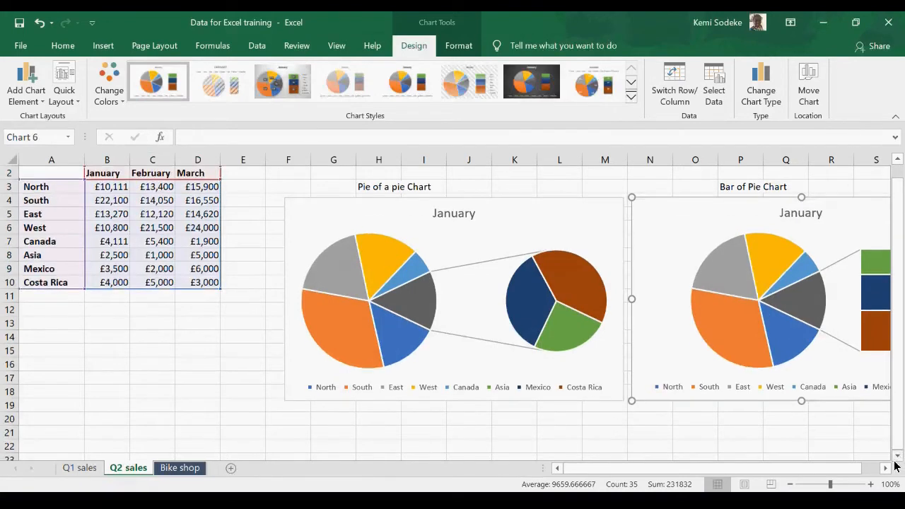
{"action": "left_click", "coordinate": [885, 469]}
{"action": "left_click", "coordinate": [885, 468]}
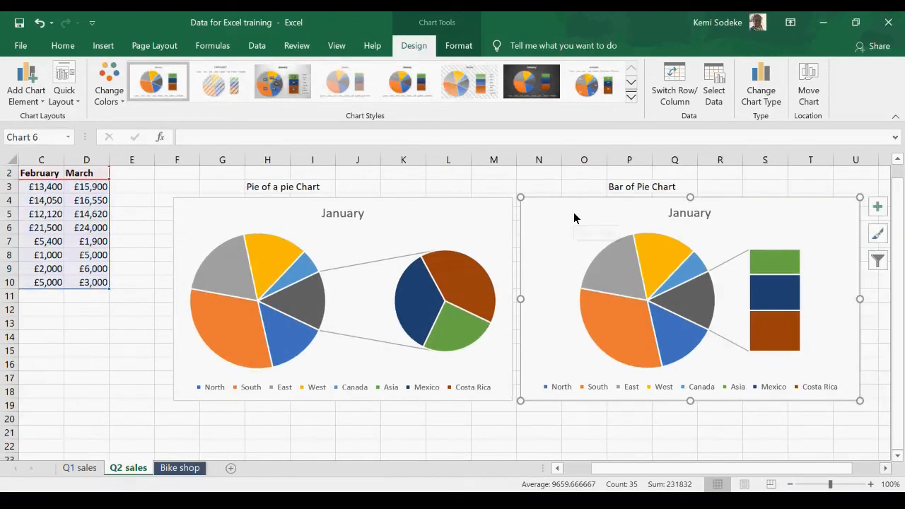
{"action": "left_click_drag", "start_coordinate": [582, 216], "coordinate": [587, 327]}
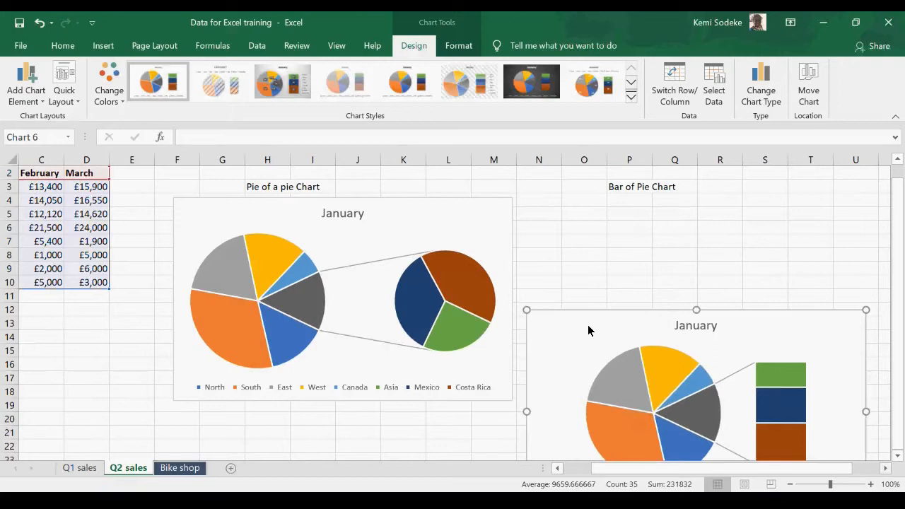
Step: Nudge the pie of pie chart's January title slightly down and align the chart's left edge with column F, below its heading
{"action": "scroll", "coordinate": [631, 260], "scroll_direction": "down", "scroll_amount": 3}
{"action": "scroll", "coordinate": [601, 269], "scroll_direction": "up", "scroll_amount": 4}
{"action": "left_click", "coordinate": [343, 227]}
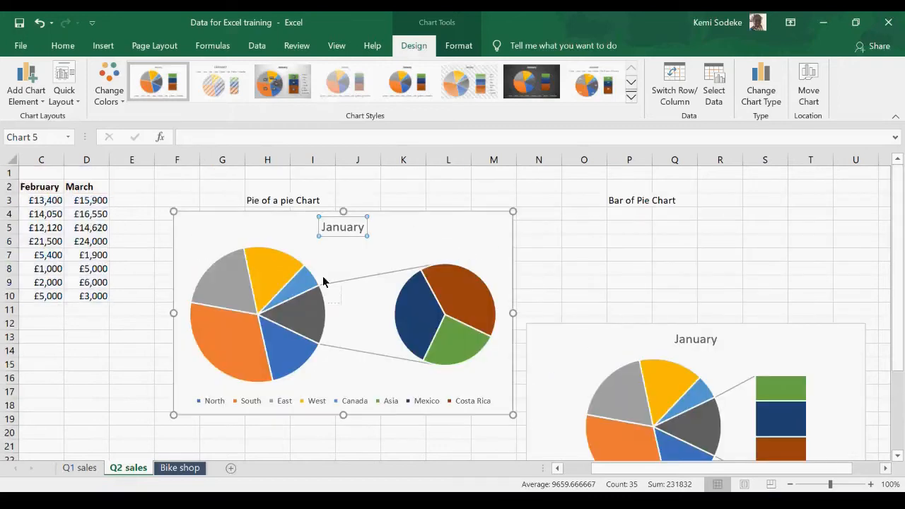
{"action": "left_click_drag", "start_coordinate": [310, 347], "coordinate": [340, 226]}
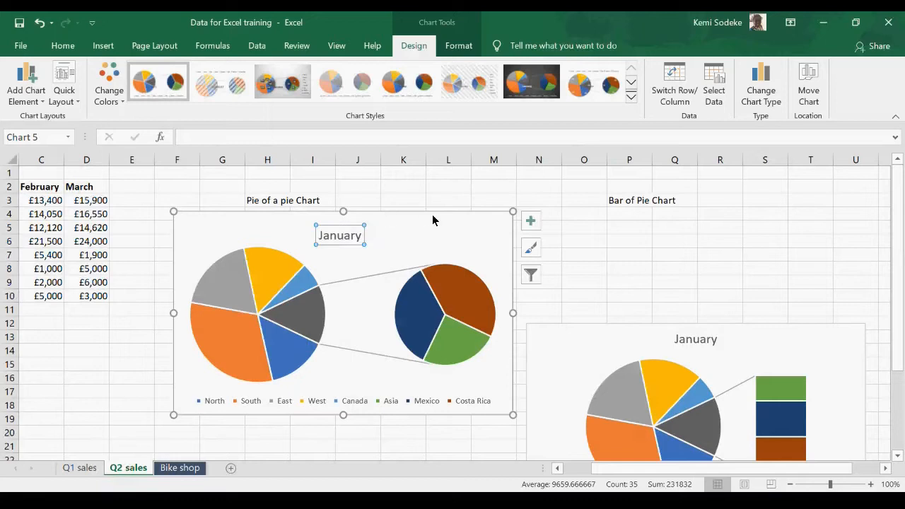
{"action": "left_click_drag", "start_coordinate": [434, 216], "coordinate": [413, 225]}
Step: Duplicate the pie of pie chart directly below the original with its top edge at row 21 and deselect it
{"action": "scroll", "coordinate": [642, 264], "scroll_direction": "down", "scroll_amount": 3}
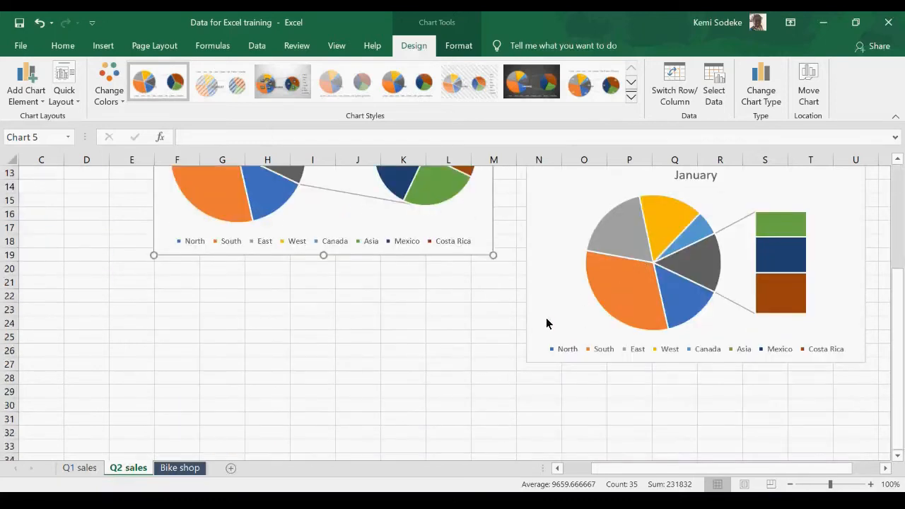
{"action": "scroll", "coordinate": [546, 319], "scroll_direction": "up", "scroll_amount": 3}
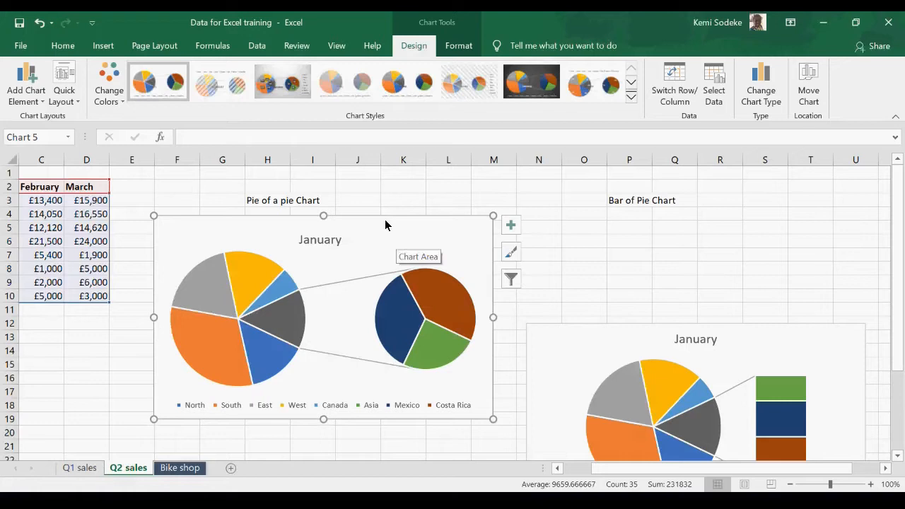
{"action": "left_click_drag", "start_coordinate": [386, 223], "coordinate": [382, 450]}
{"action": "scroll", "coordinate": [538, 354], "scroll_direction": "down", "scroll_amount": 3}
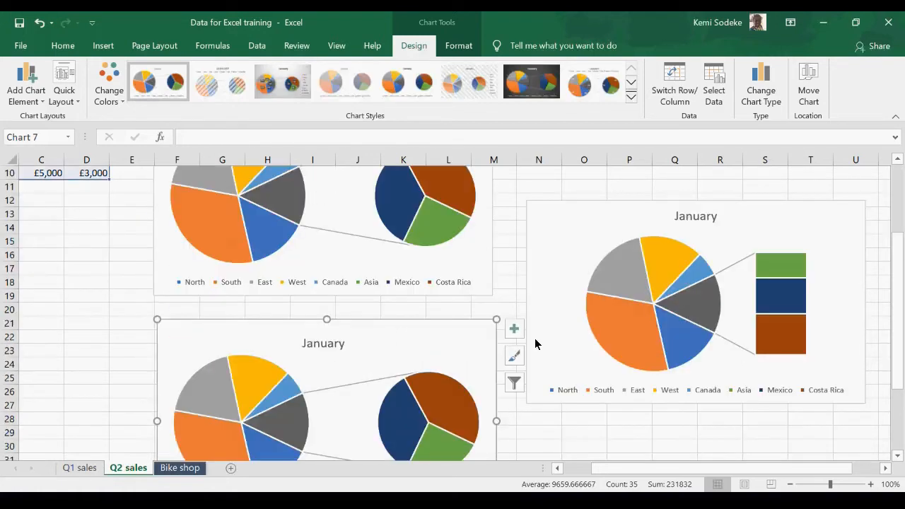
{"action": "scroll", "coordinate": [451, 319], "scroll_direction": "up", "scroll_amount": 3}
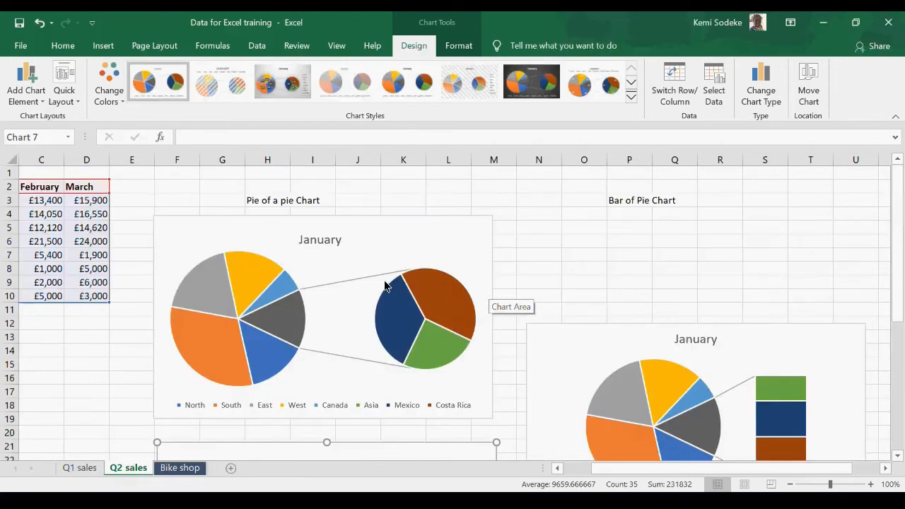
{"action": "scroll", "coordinate": [459, 281], "scroll_direction": "down", "scroll_amount": 4}
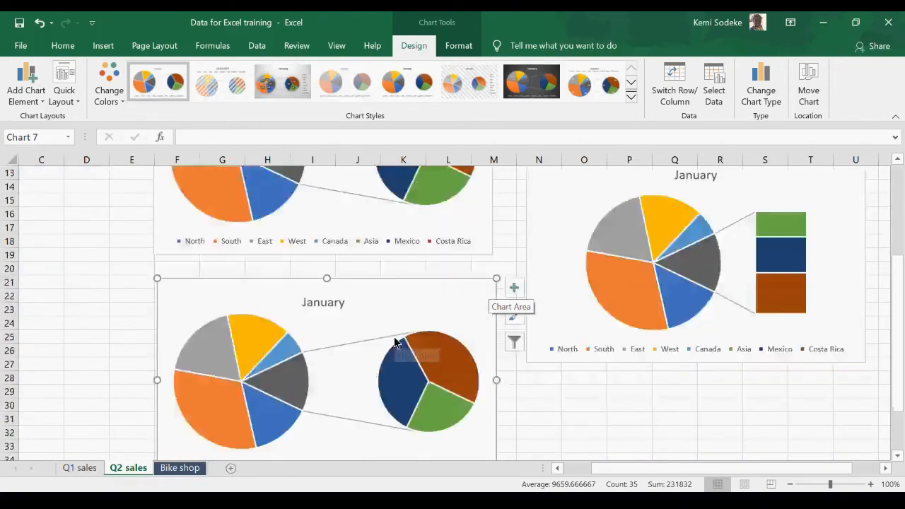
{"action": "scroll", "coordinate": [543, 358], "scroll_direction": "up", "scroll_amount": 2}
{"action": "scroll", "coordinate": [542, 358], "scroll_direction": "down", "scroll_amount": 3}
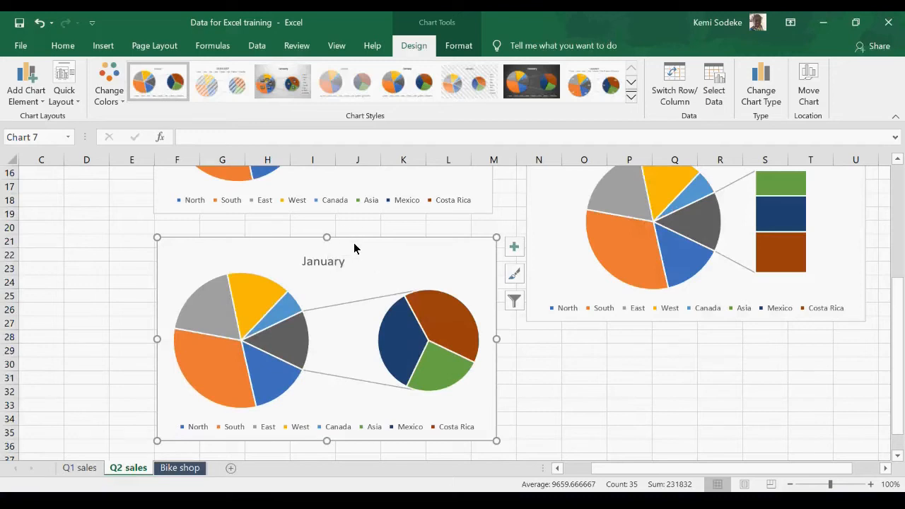
{"action": "scroll", "coordinate": [685, 396], "scroll_direction": "down", "scroll_amount": 1}
{"action": "scroll", "coordinate": [568, 476], "scroll_direction": "left", "scroll_amount": 2}
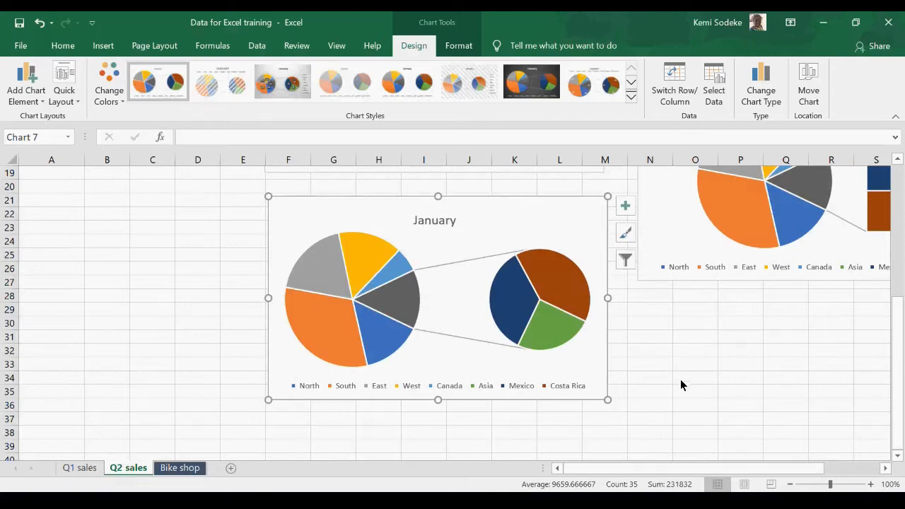
{"action": "left_click", "coordinate": [705, 381]}
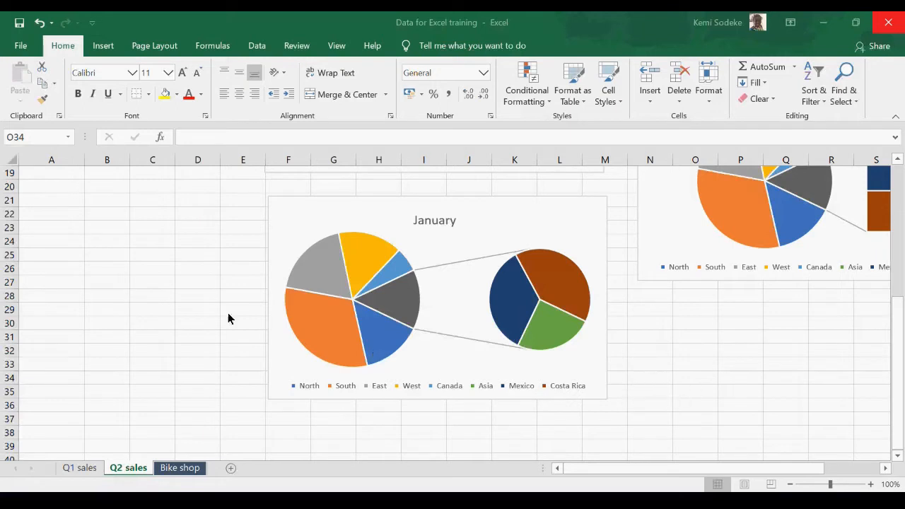
Step: Delete the original pie of pie chart below the Pie of a pie Chart heading
{"action": "scroll", "coordinate": [403, 425], "scroll_direction": "up", "scroll_amount": 6}
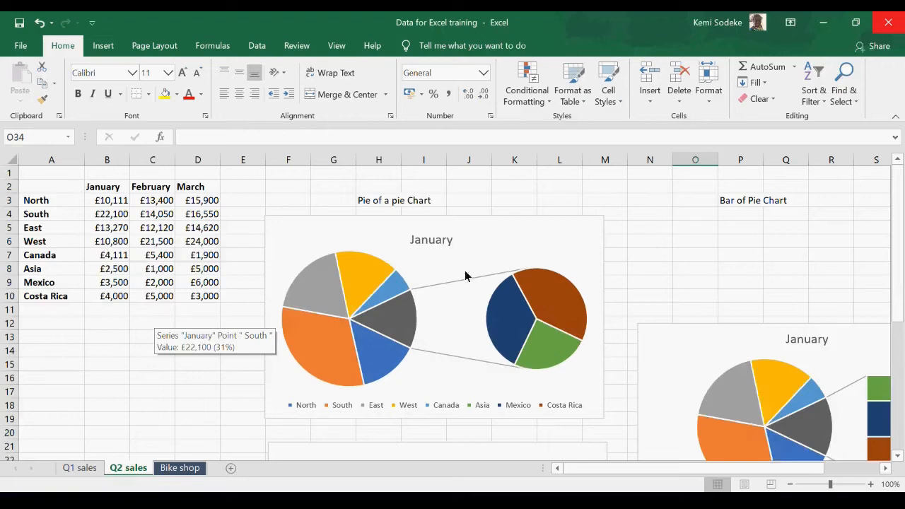
{"action": "left_click", "coordinate": [513, 238]}
{"action": "key", "text": "Delete"}
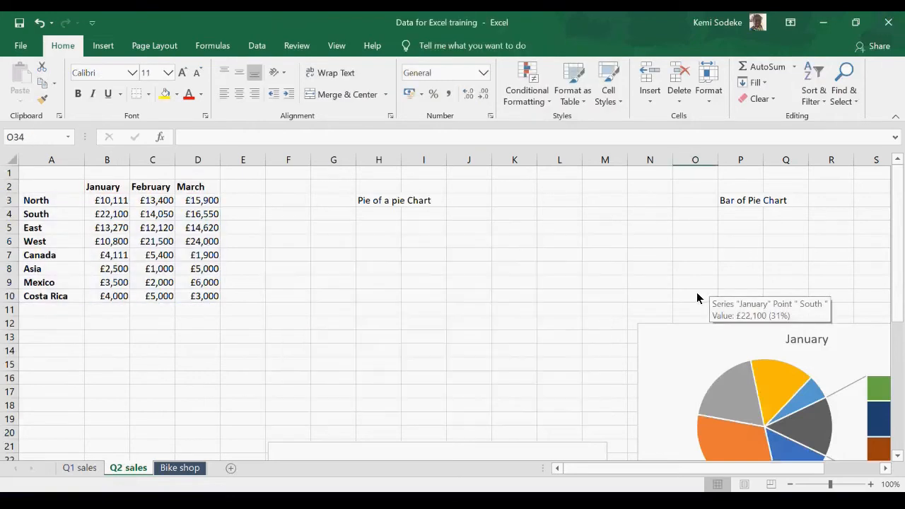
{"action": "left_click", "coordinate": [283, 337]}
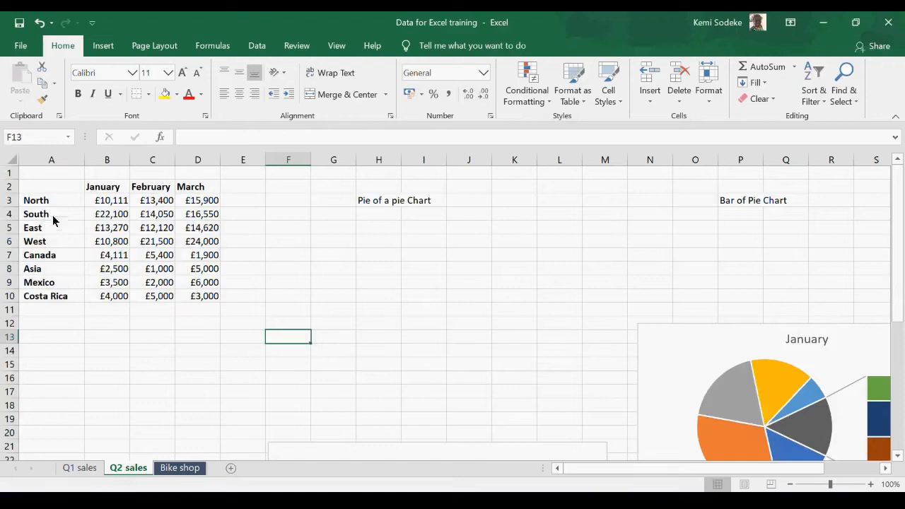
{"action": "left_click_drag", "start_coordinate": [57, 189], "coordinate": [211, 244]}
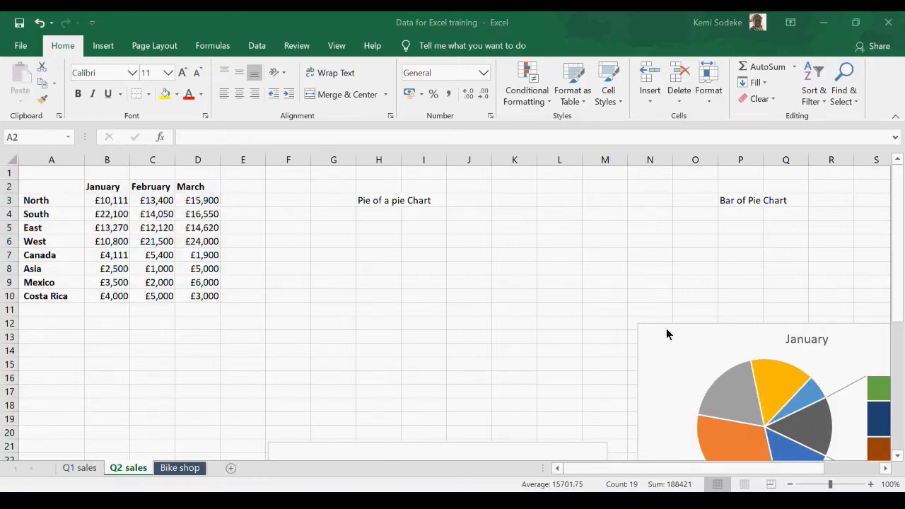
{"action": "left_click", "coordinate": [110, 391]}
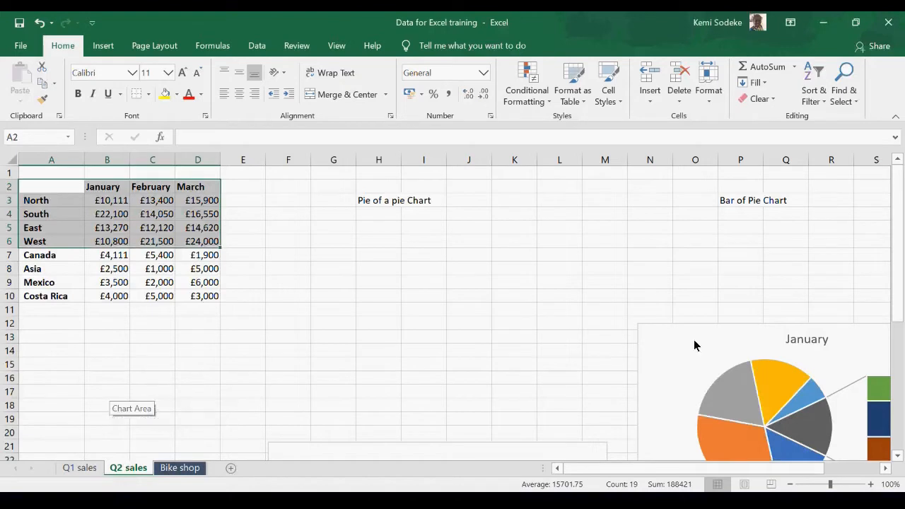
{"action": "left_click", "coordinate": [436, 324]}
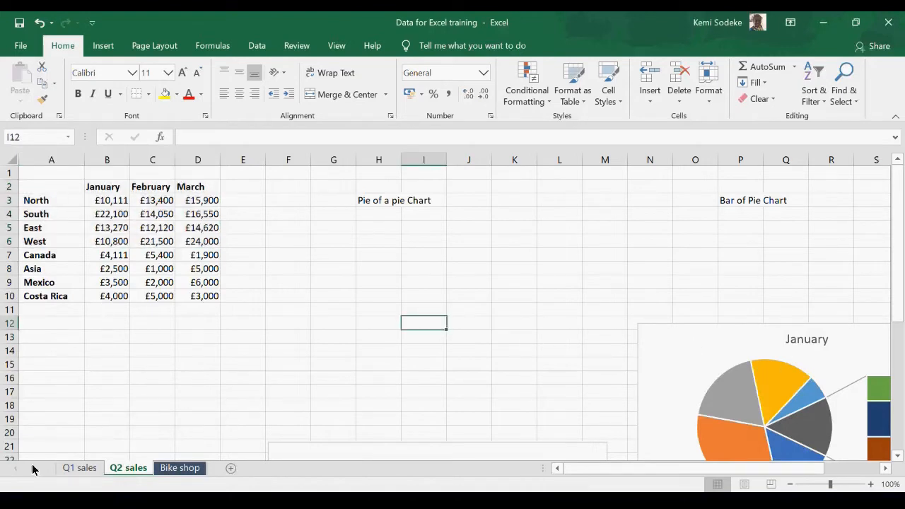
Step: Delete the January pie chart from the Q1 sales sheet
{"action": "left_click", "coordinate": [79, 467]}
{"action": "left_click", "coordinate": [641, 281]}
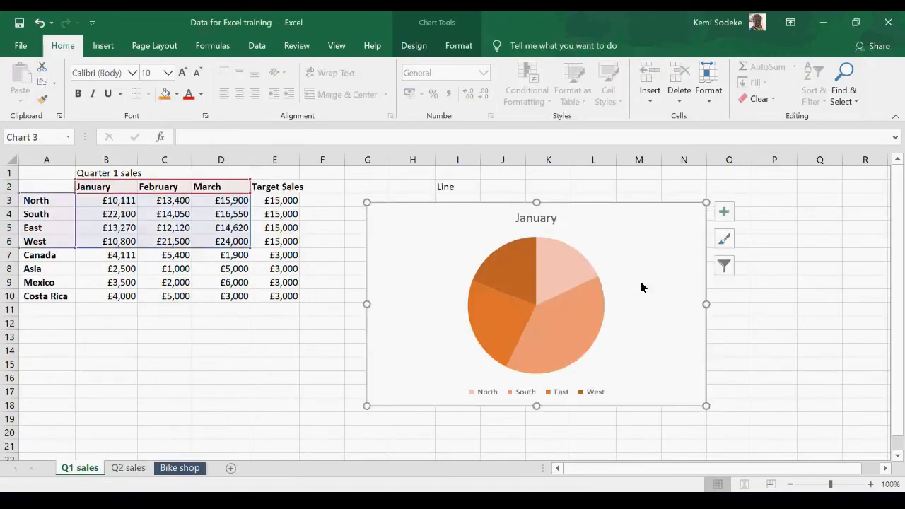
{"action": "key", "text": "Delete"}
Step: Insert a clustered bar chart from the January to March sales table A2:D10
{"action": "left_click_drag", "start_coordinate": [54, 186], "coordinate": [194, 295]}
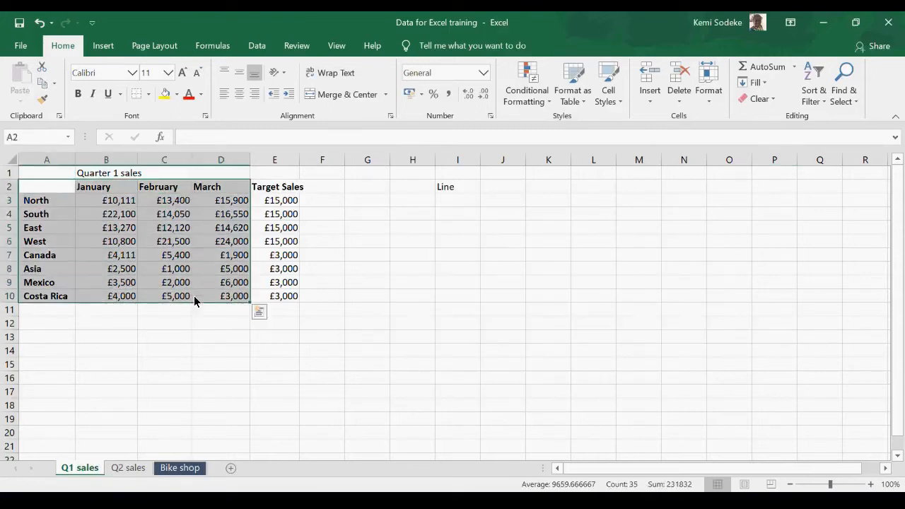
{"action": "left_click", "coordinate": [103, 45]}
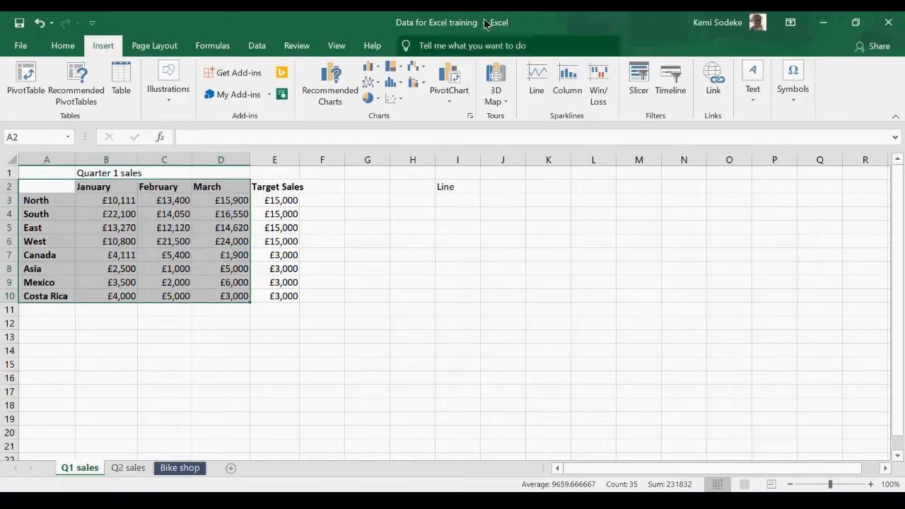
{"action": "left_click", "coordinate": [470, 117]}
{"action": "left_click", "coordinate": [332, 70]}
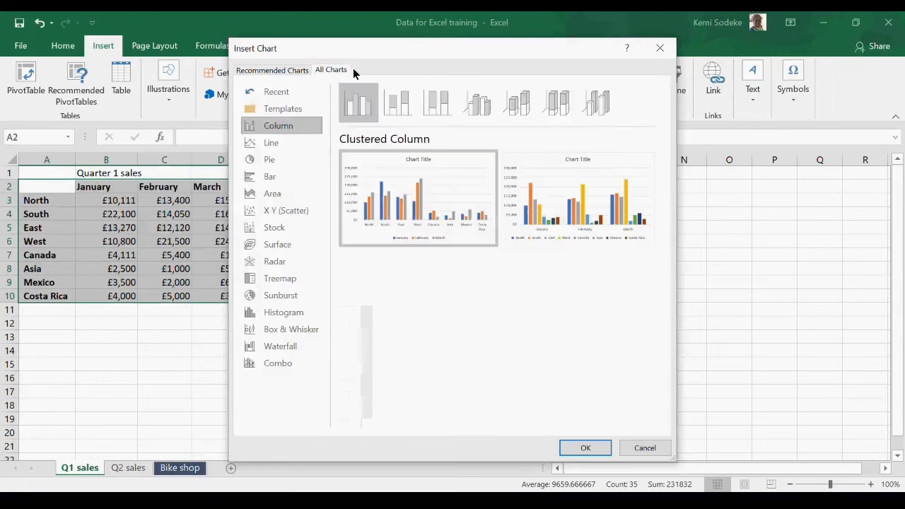
{"action": "left_click", "coordinate": [270, 177]}
{"action": "mouse_move", "coordinate": [470, 241]}
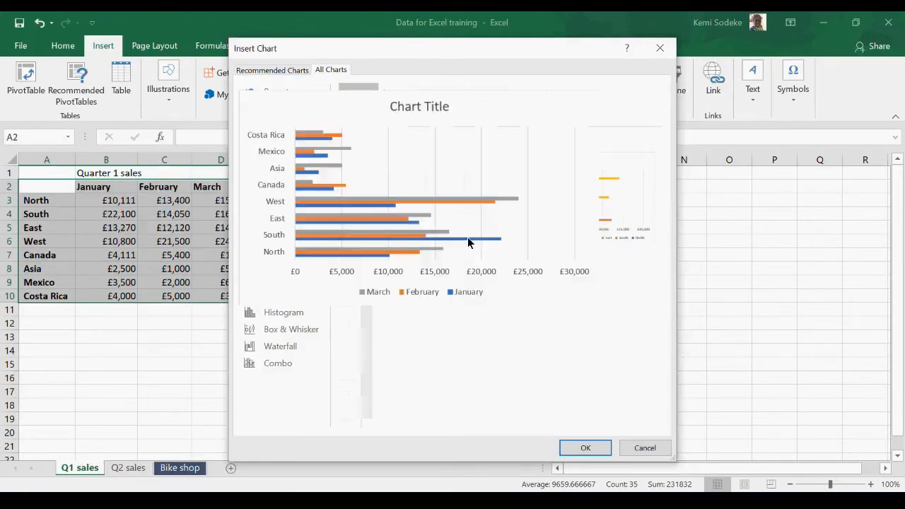
{"action": "left_click", "coordinate": [584, 448]}
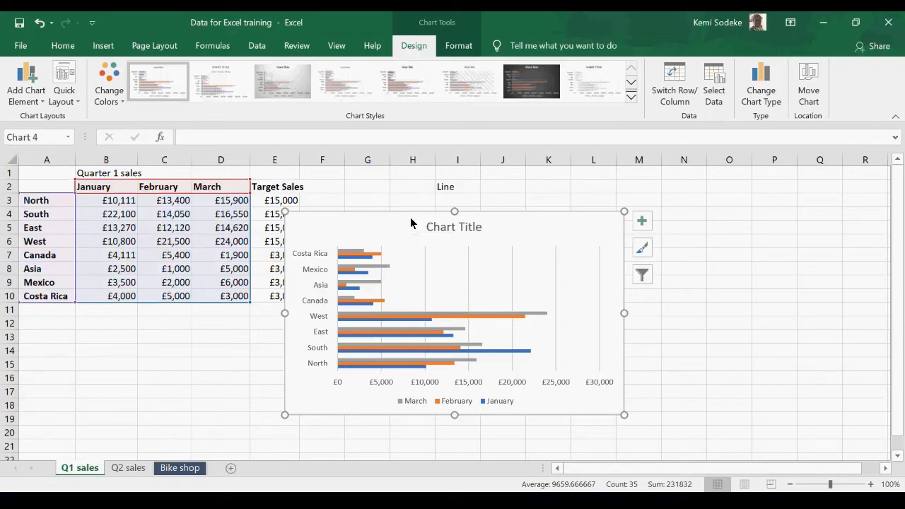
Step: Duplicate the clustered bar chart beside the original, starting around column N
{"action": "left_click_drag", "start_coordinate": [411, 223], "coordinate": [787, 217]}
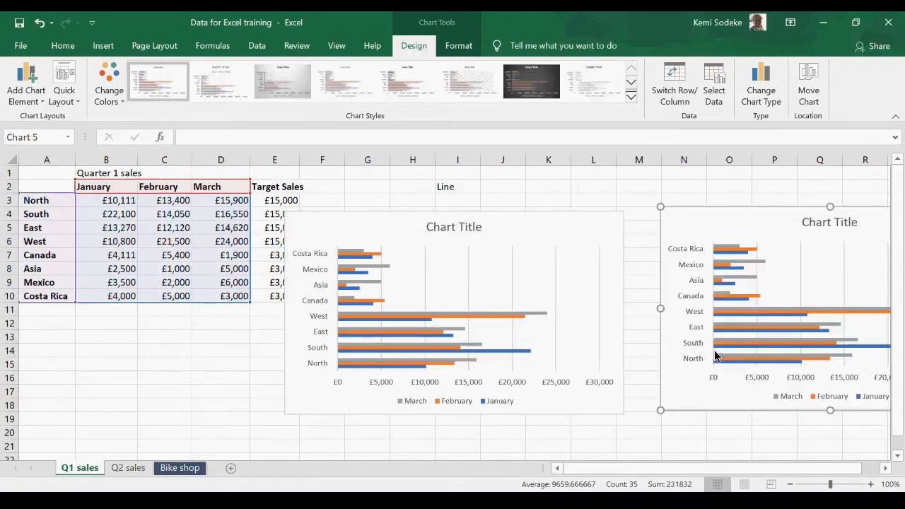
Step: Copy the original clustered bar chart and paste the copy below it at cell F22
{"action": "left_click", "coordinate": [388, 222]}
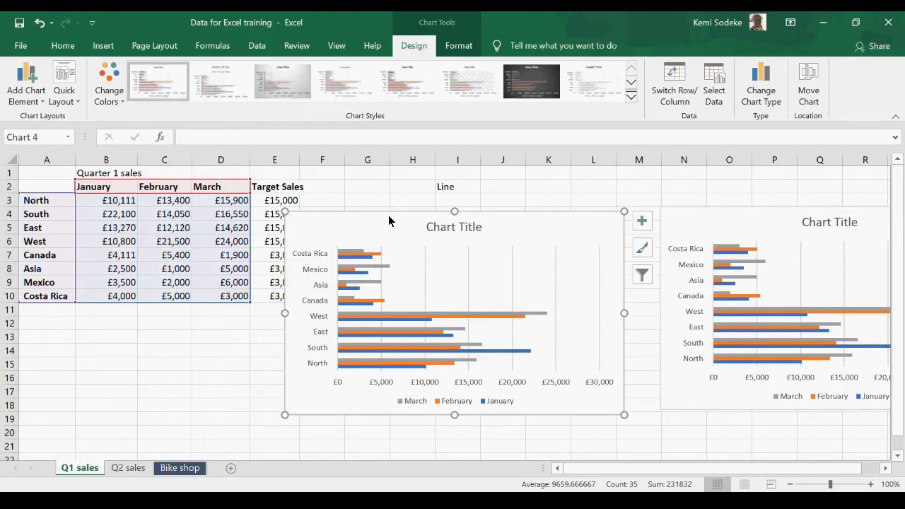
{"action": "left_click", "coordinate": [21, 46]}
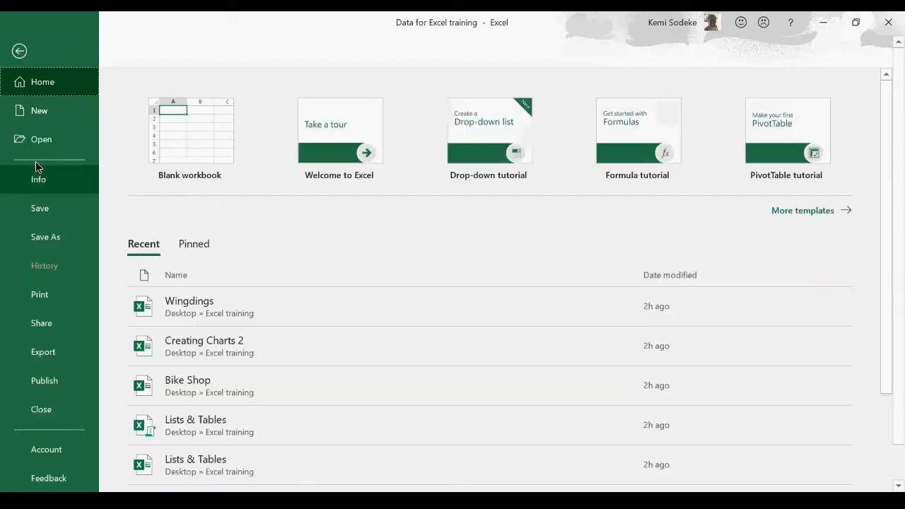
{"action": "left_click", "coordinate": [20, 51]}
{"action": "left_click", "coordinate": [60, 45]}
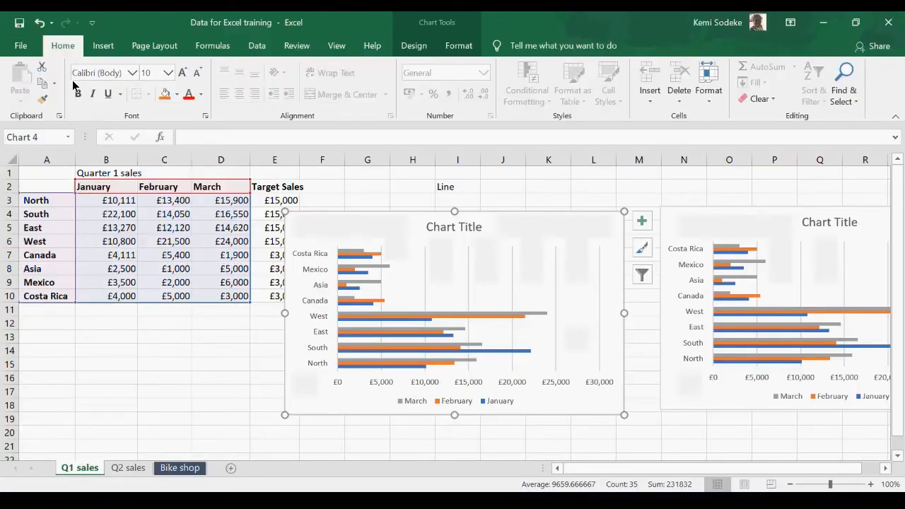
{"action": "left_click", "coordinate": [44, 86]}
{"action": "scroll", "coordinate": [282, 340], "scroll_direction": "down", "scroll_amount": 5}
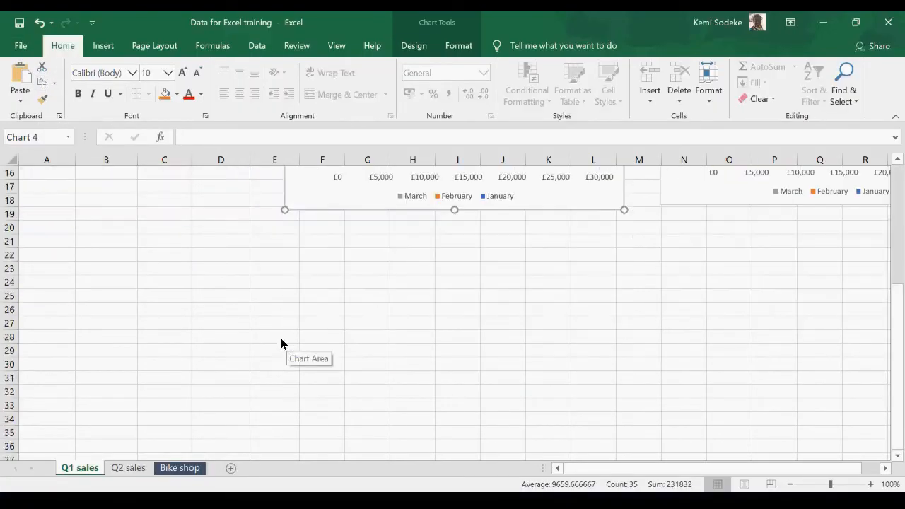
{"action": "left_click", "coordinate": [302, 256]}
{"action": "left_click", "coordinate": [27, 82]}
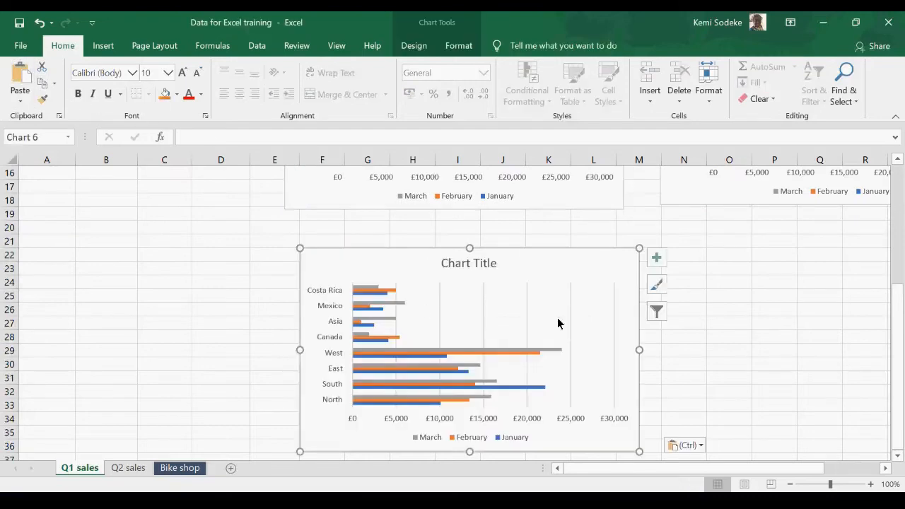
{"action": "scroll", "coordinate": [579, 326], "scroll_direction": "up", "scroll_amount": 5}
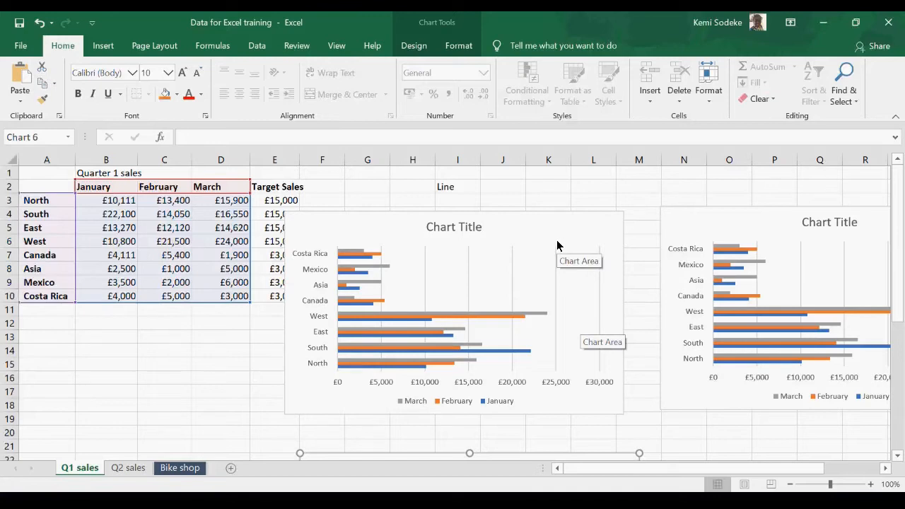
{"action": "scroll", "coordinate": [573, 318], "scroll_direction": "down", "scroll_amount": 6}
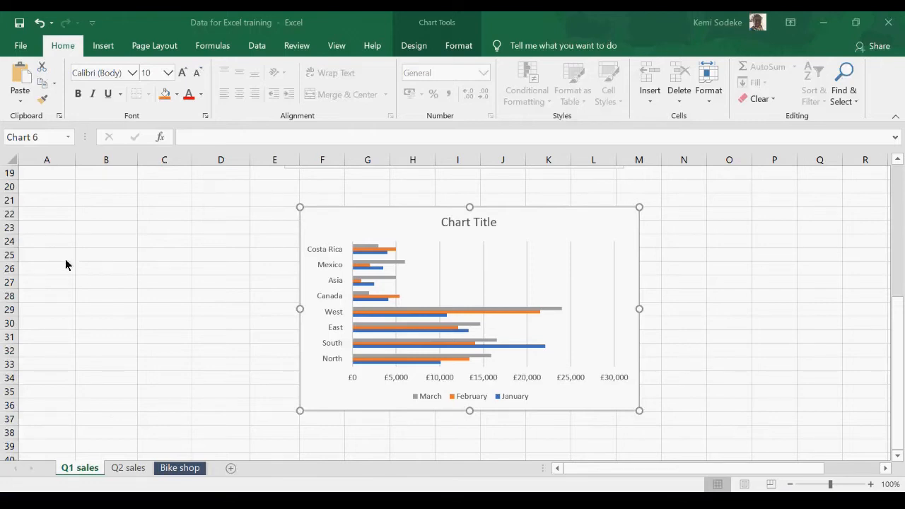
{"action": "scroll", "coordinate": [555, 280], "scroll_direction": "up", "scroll_amount": 6}
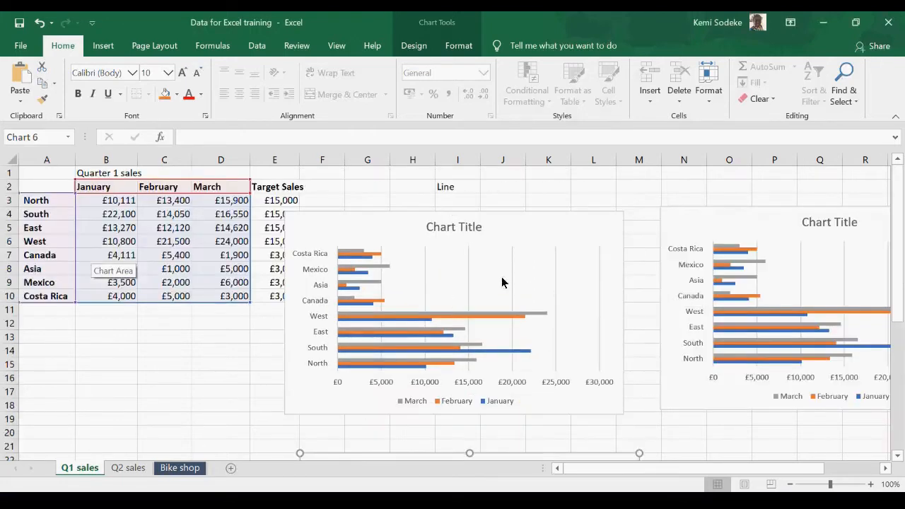
Step: Delete the duplicate clustered bar chart beside the original
{"action": "left_click", "coordinate": [745, 263]}
{"action": "left_click", "coordinate": [786, 221]}
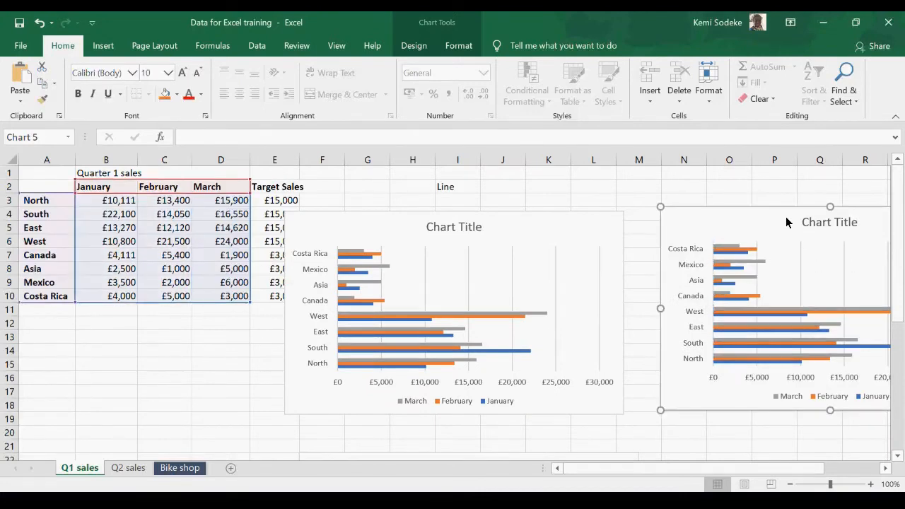
{"action": "key", "text": "Delete"}
{"action": "key", "text": "Delete"}
Step: Move the original clustered bar chart below the Line heading, clear of the Target Sales column
{"action": "left_click_drag", "start_coordinate": [388, 224], "coordinate": [469, 207]}
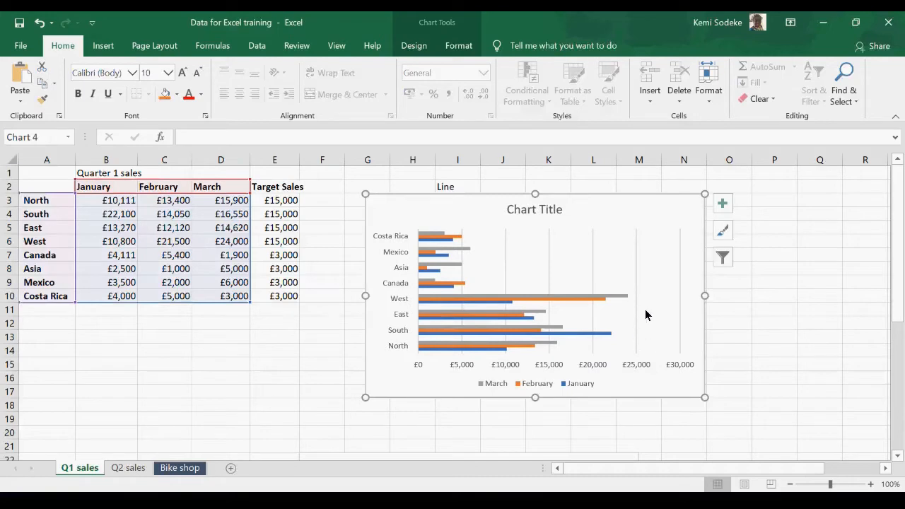
Step: Limit the clustered bar chart's source data to the range A2:D7 on the Q1 sales sheet
{"action": "left_click", "coordinate": [727, 264]}
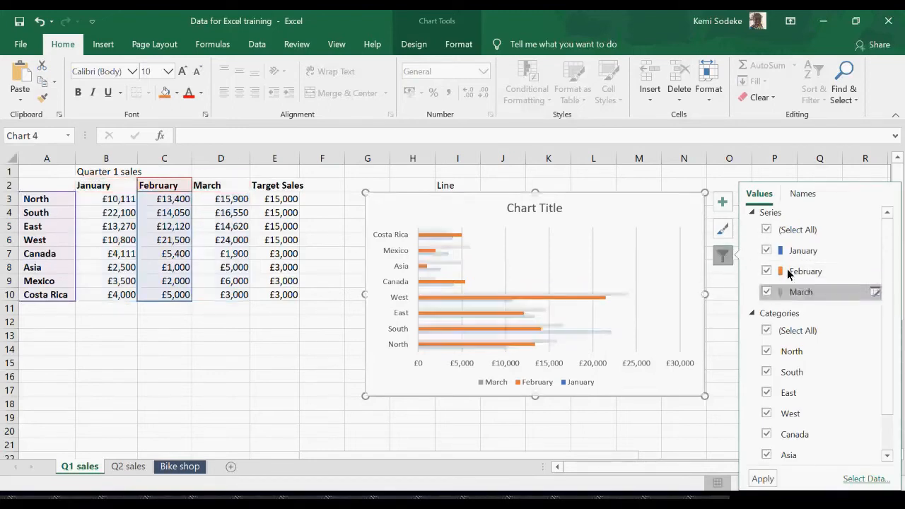
{"action": "left_click", "coordinate": [861, 480]}
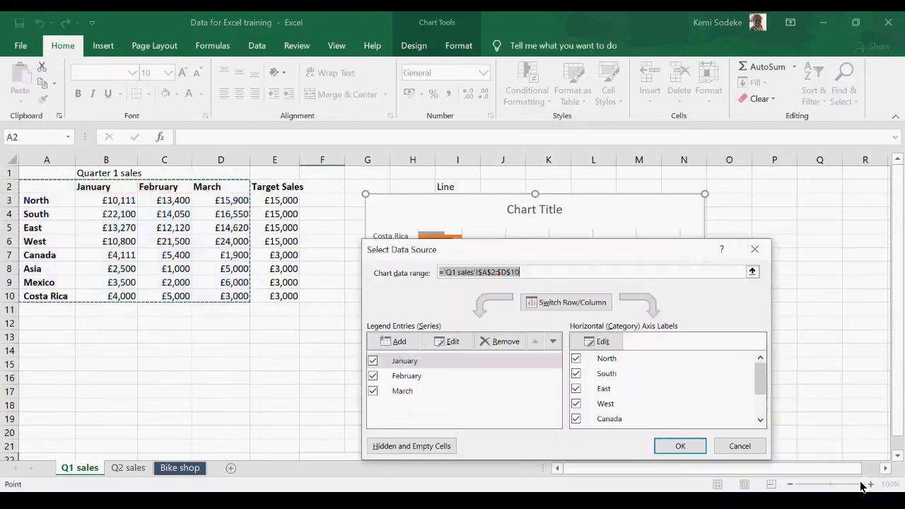
{"action": "left_click", "coordinate": [50, 191]}
{"action": "left_click_drag", "start_coordinate": [51, 191], "coordinate": [239, 256]}
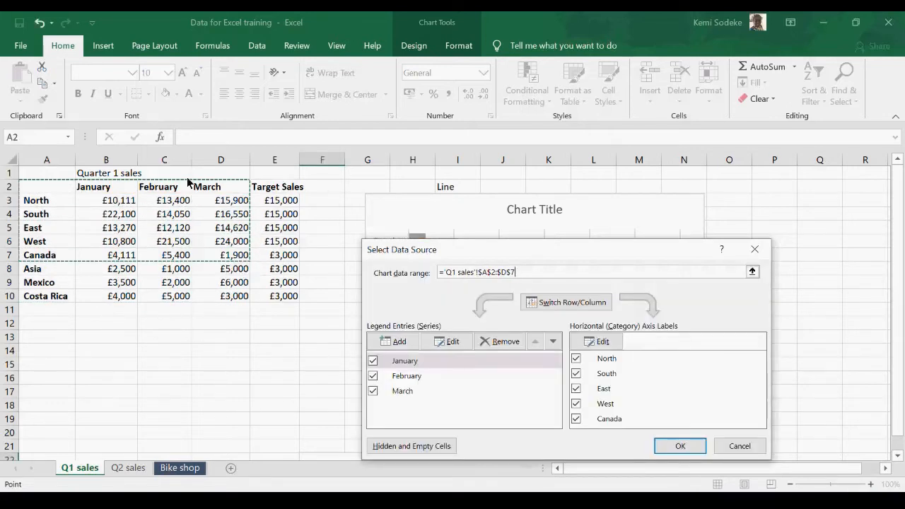
{"action": "left_click", "coordinate": [681, 446]}
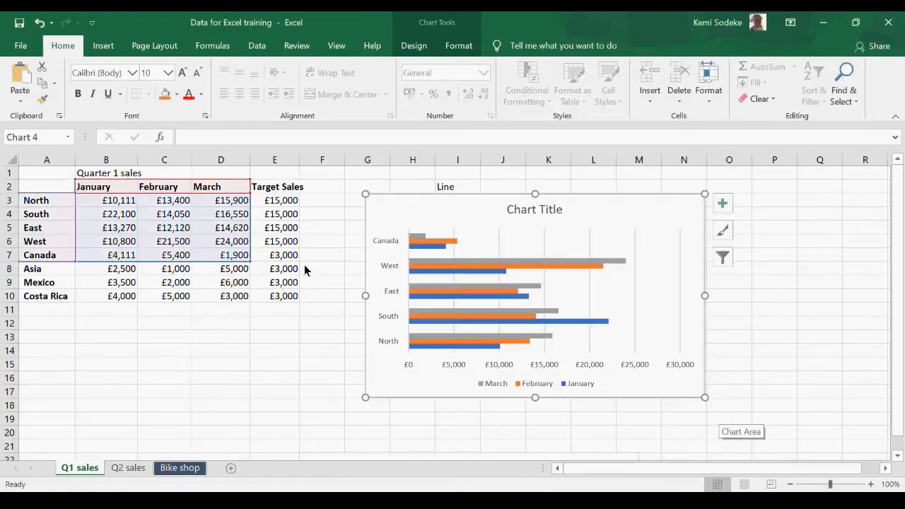
Step: Switch the bar chart's rows and columns so the regions become the series and the months the categories
{"action": "left_click", "coordinate": [723, 257]}
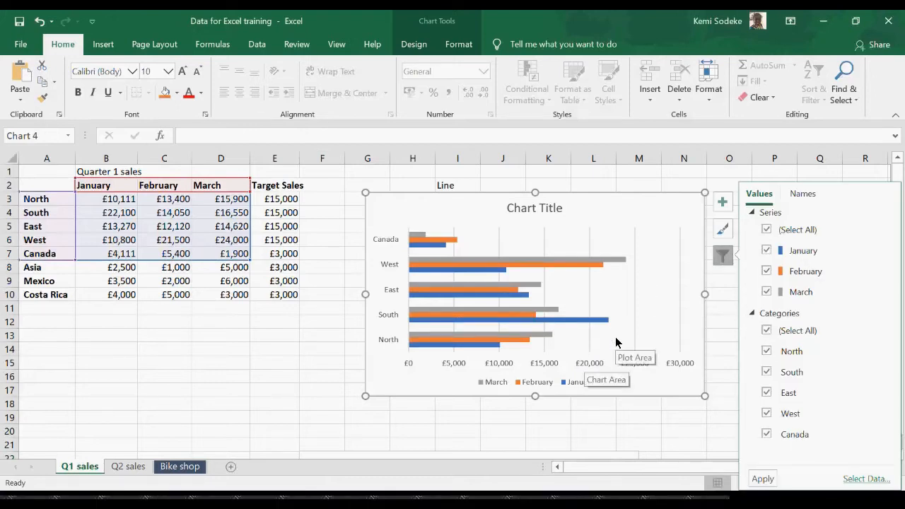
{"action": "left_click", "coordinate": [865, 480]}
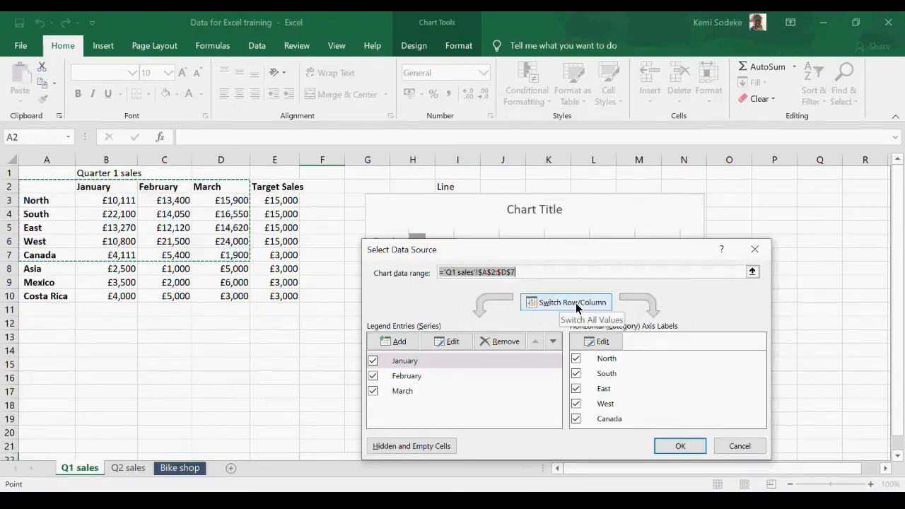
{"action": "left_click", "coordinate": [575, 307]}
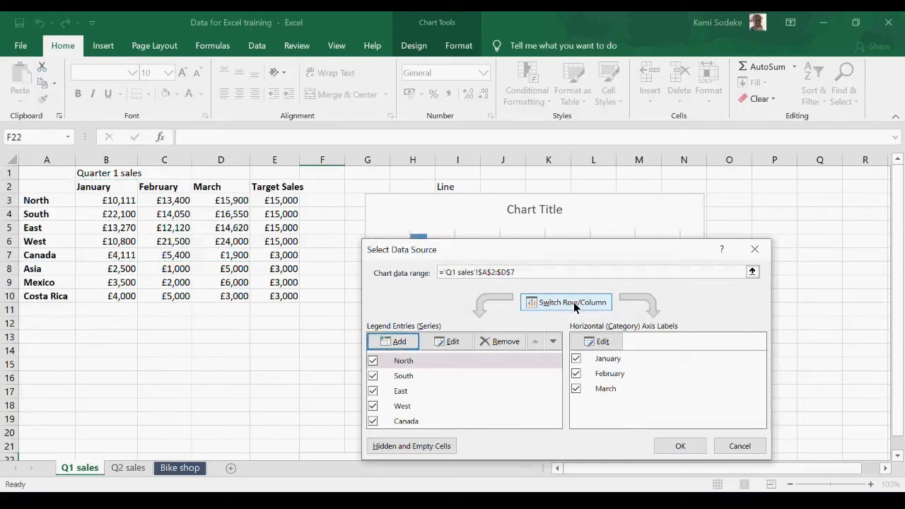
{"action": "left_click", "coordinate": [680, 446]}
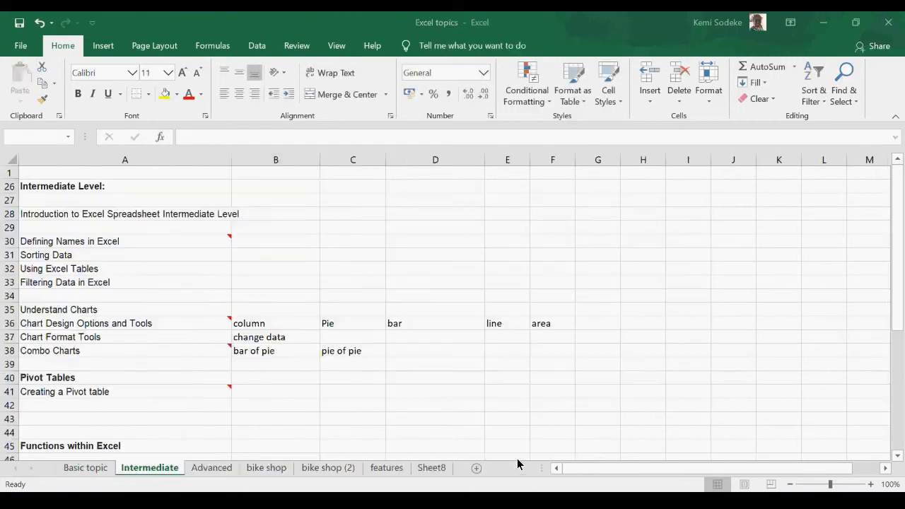
Step: Open the bike shop (2) sheet in the Excel topics workbook and widen its Product and Order ID columns
{"action": "scroll", "coordinate": [213, 335], "scroll_direction": "down", "scroll_amount": 2}
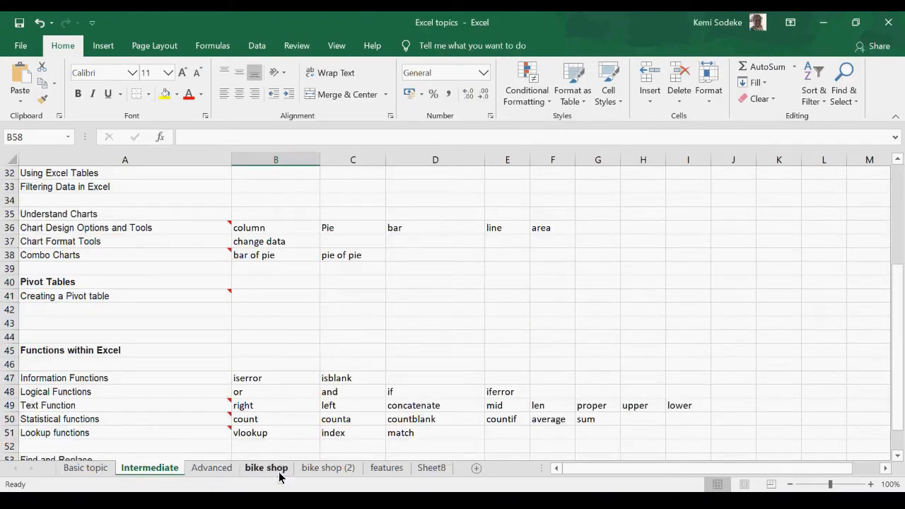
{"action": "left_click", "coordinate": [594, 272]}
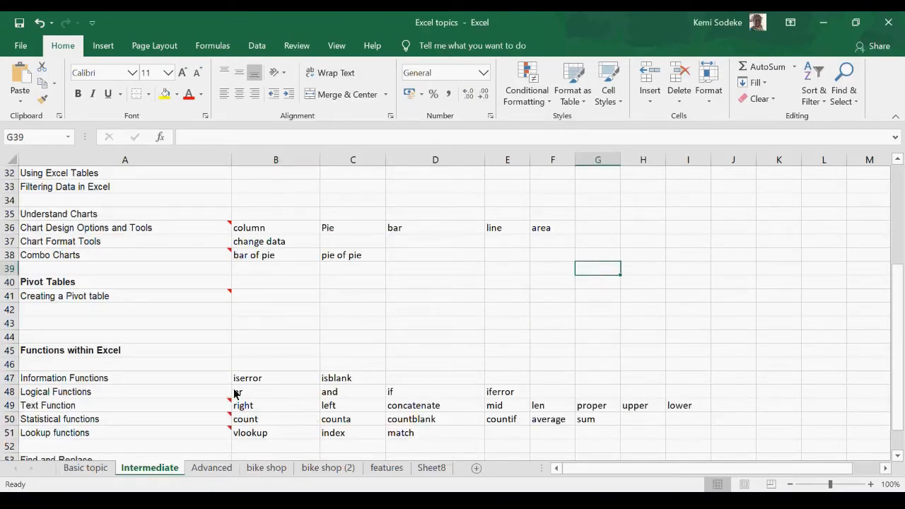
{"action": "left_click", "coordinate": [273, 471]}
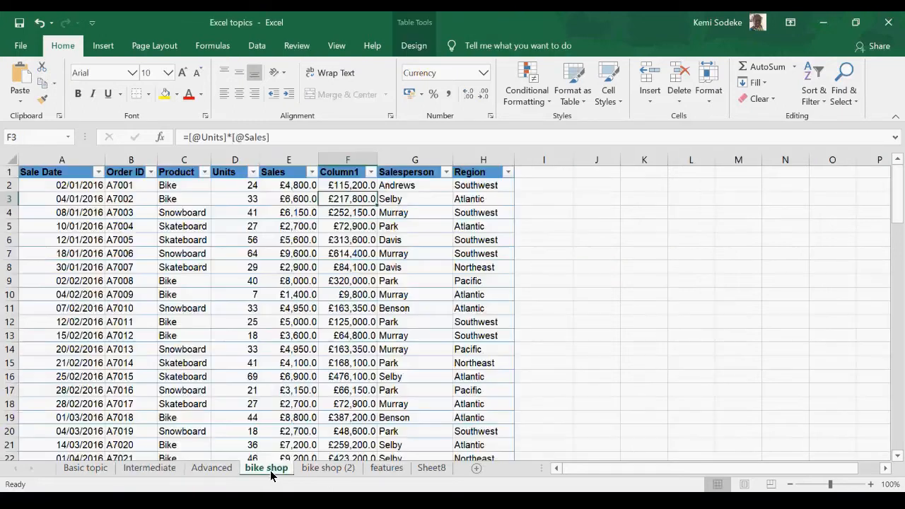
{"action": "left_click", "coordinate": [315, 470]}
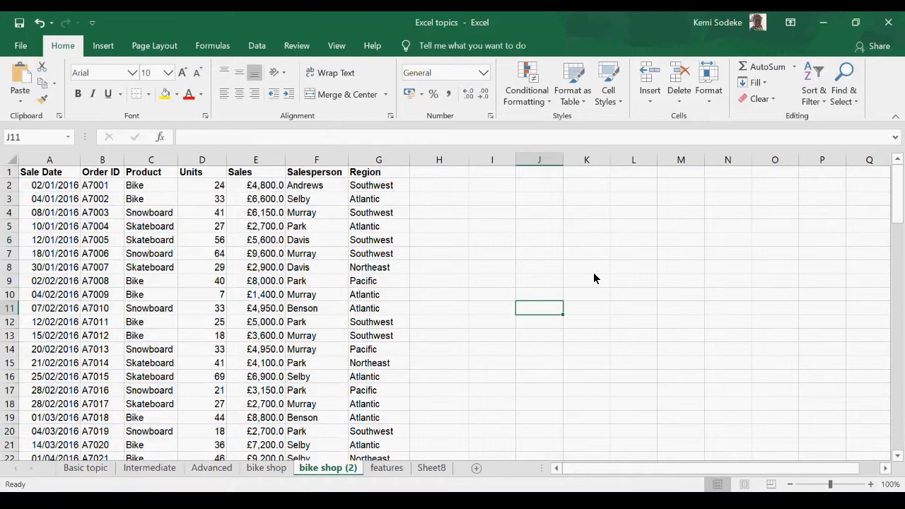
{"action": "left_click_drag", "start_coordinate": [178, 162], "coordinate": [205, 164]}
{"action": "left_click_drag", "start_coordinate": [127, 162], "coordinate": [139, 164]}
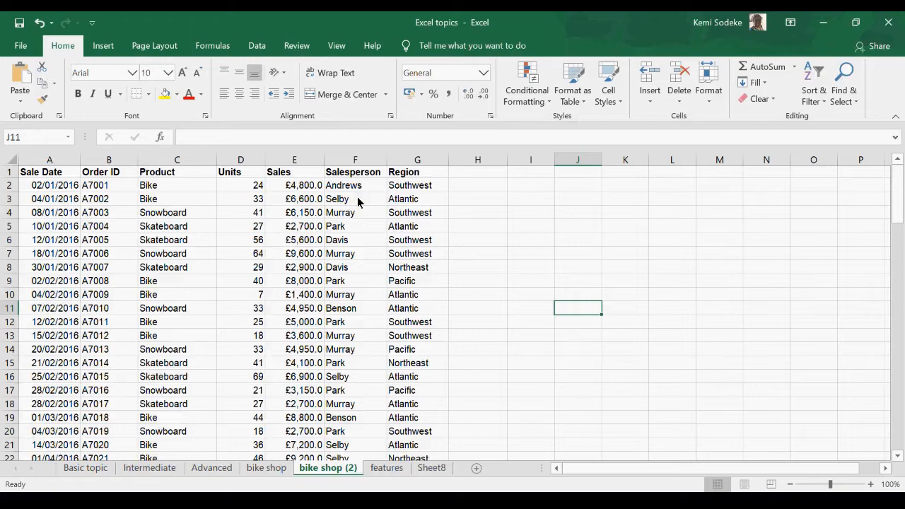
Step: Examine the header row and the sales records below it on the bike shop (2) sheet
{"action": "left_click", "coordinate": [341, 336]}
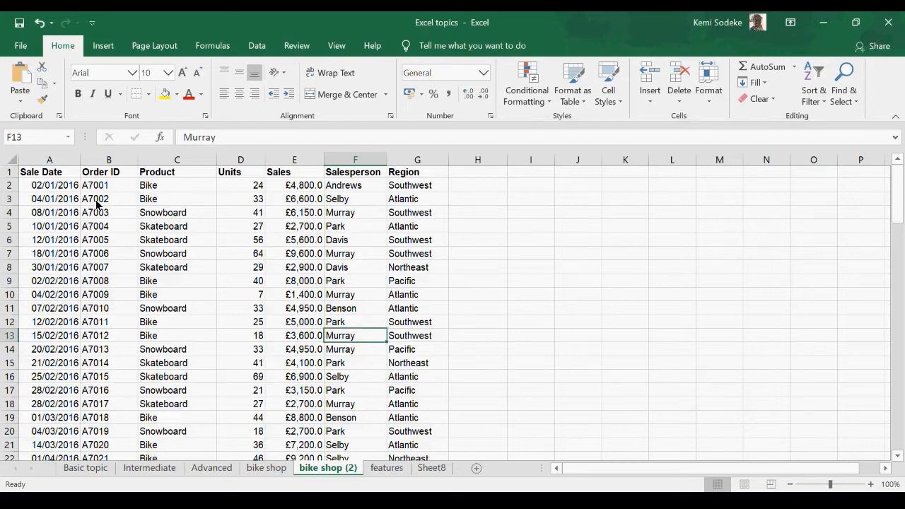
{"action": "left_click_drag", "start_coordinate": [47, 177], "coordinate": [396, 231]}
{"action": "left_click", "coordinate": [292, 212]}
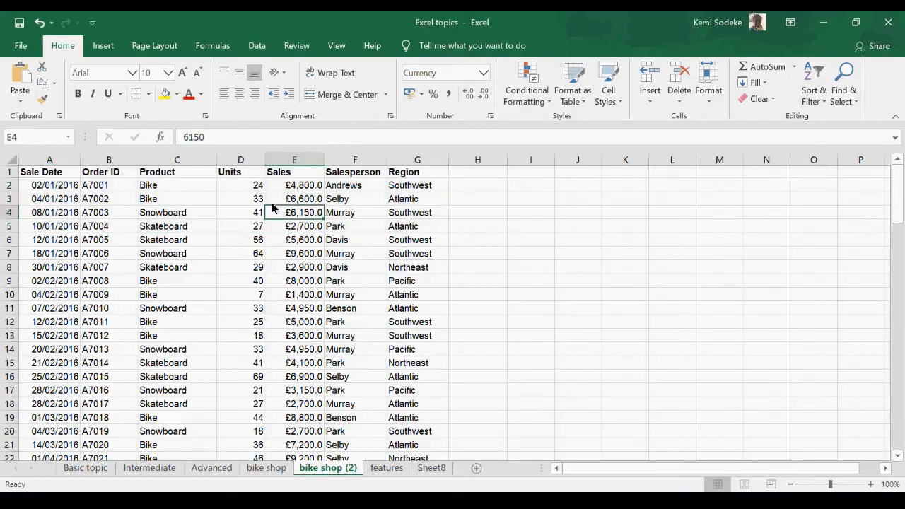
{"action": "left_click", "coordinate": [10, 176]}
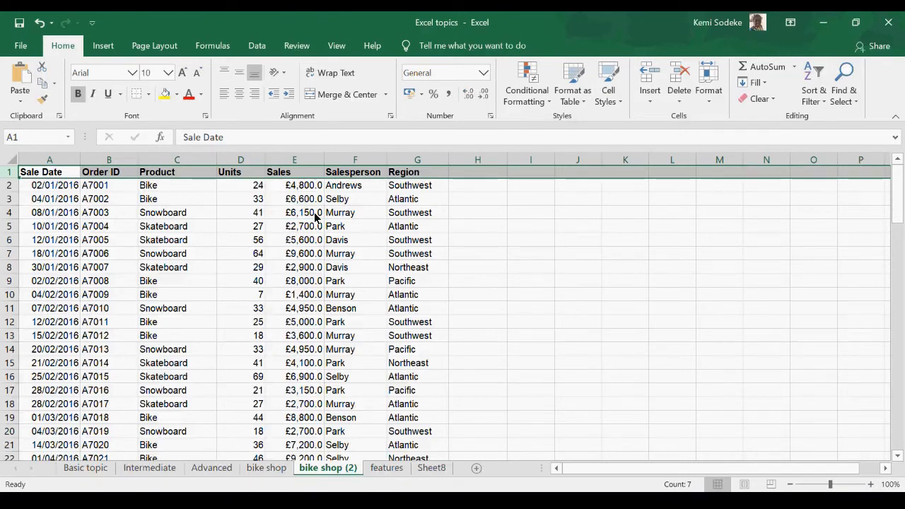
{"action": "left_click", "coordinate": [264, 239]}
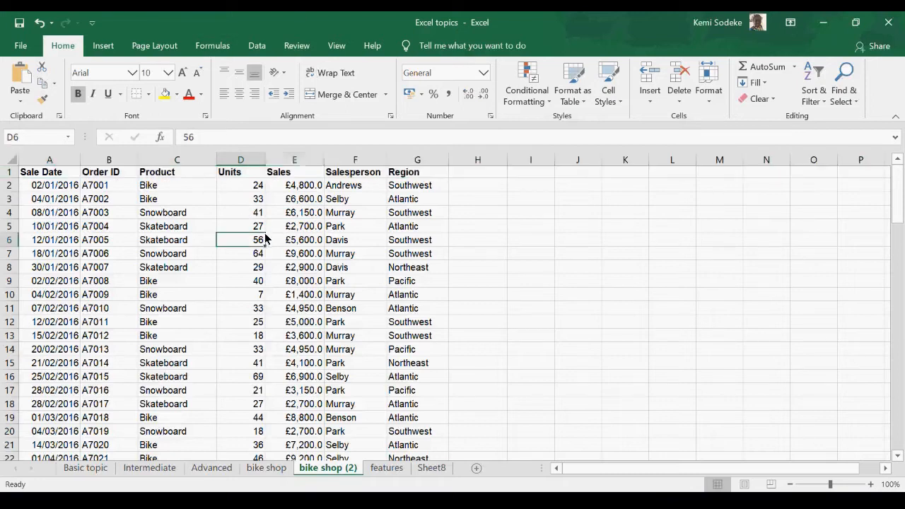
{"action": "key", "text": "shift+Right"}
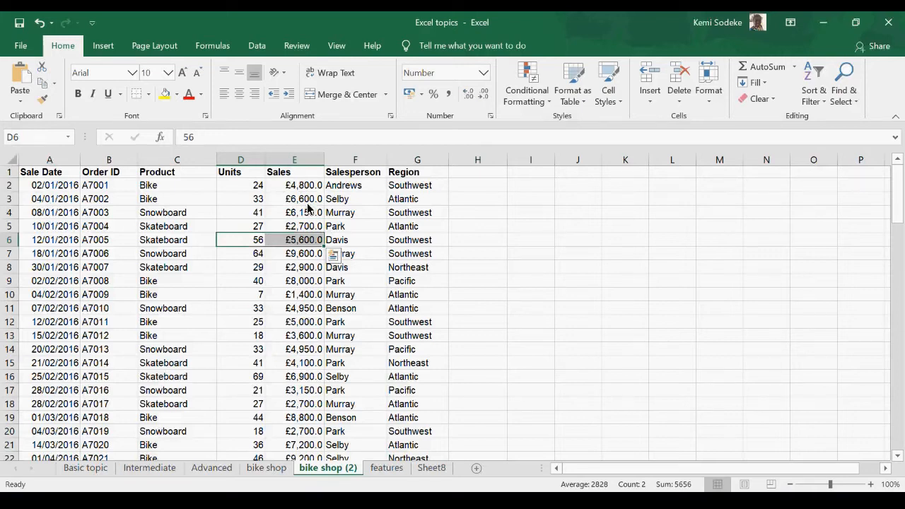
{"action": "left_click_drag", "start_coordinate": [42, 173], "coordinate": [414, 434]}
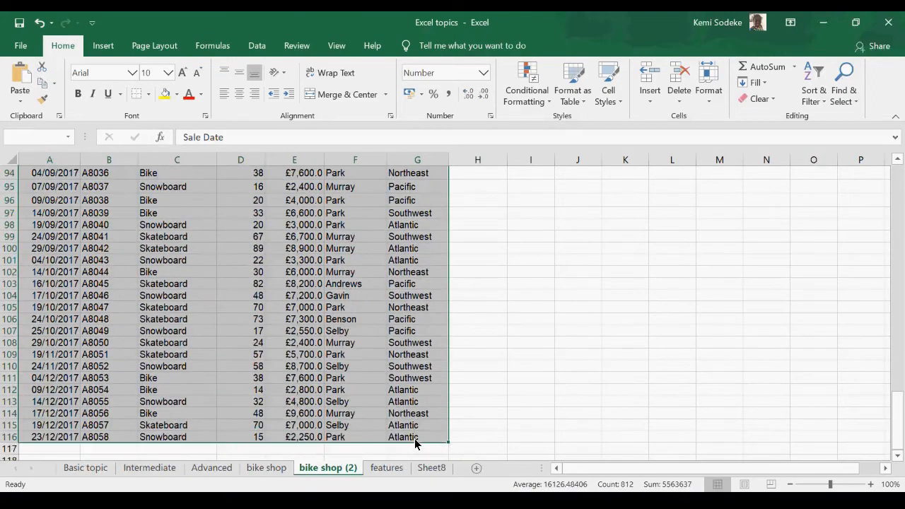
{"action": "left_click", "coordinate": [100, 51]}
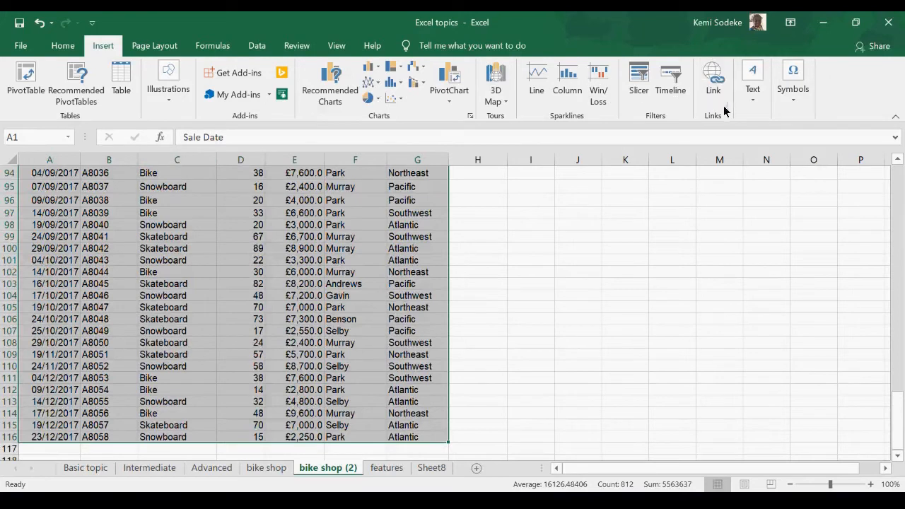
{"action": "left_click", "coordinate": [449, 102]}
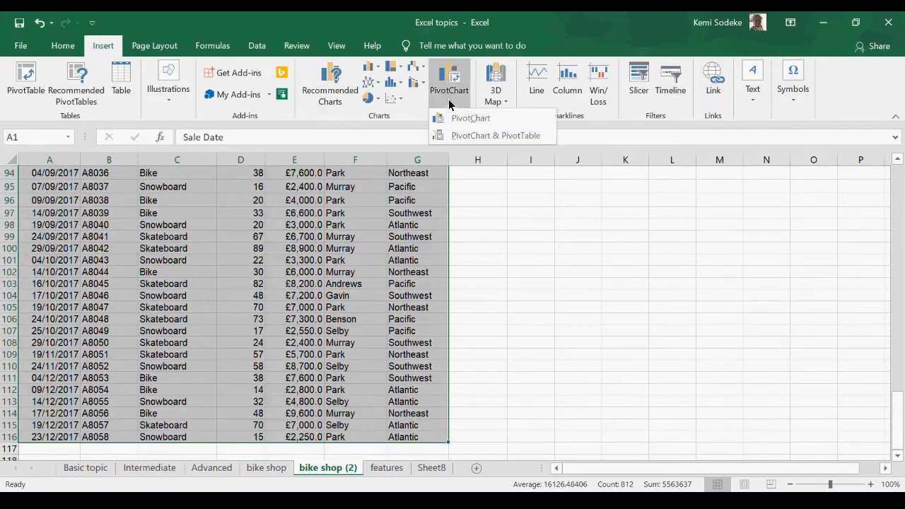
{"action": "left_click", "coordinate": [526, 136]}
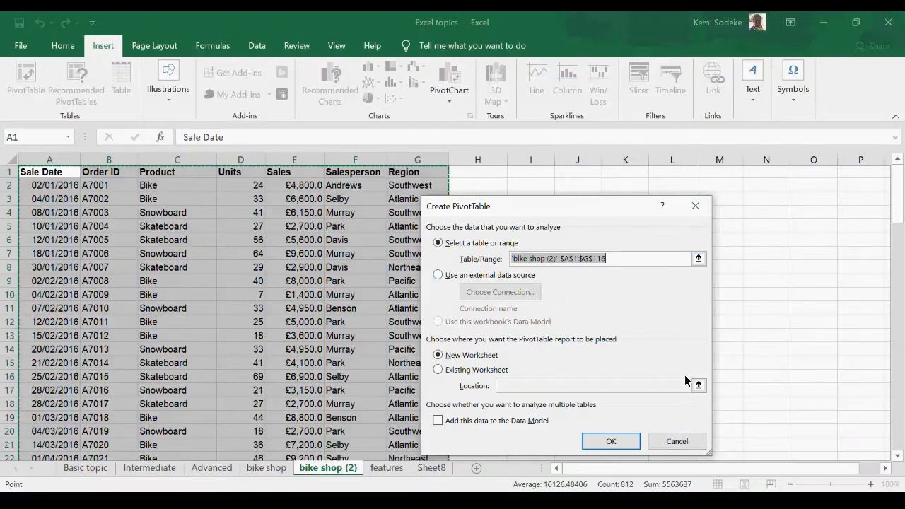
{"action": "left_click", "coordinate": [678, 442]}
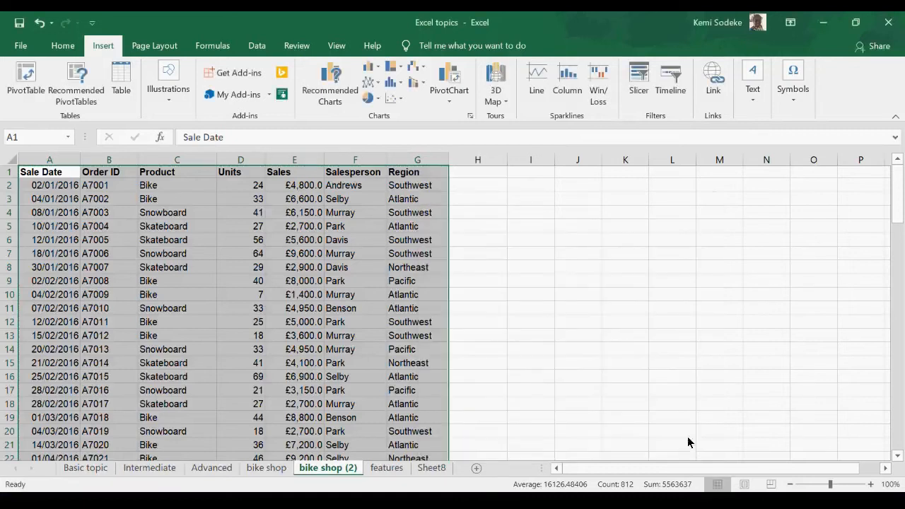
Step: Create a PivotTable from the bike shop (2) range A1:G116, placed on the existing worksheet at I1:L6
{"action": "left_click", "coordinate": [560, 279]}
{"action": "left_click_drag", "start_coordinate": [30, 172], "coordinate": [419, 437]}
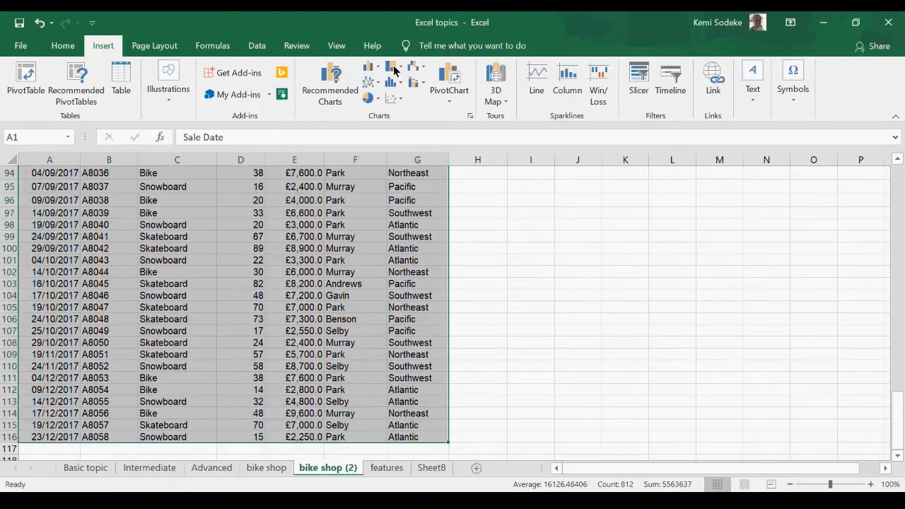
{"action": "left_click", "coordinate": [261, 48]}
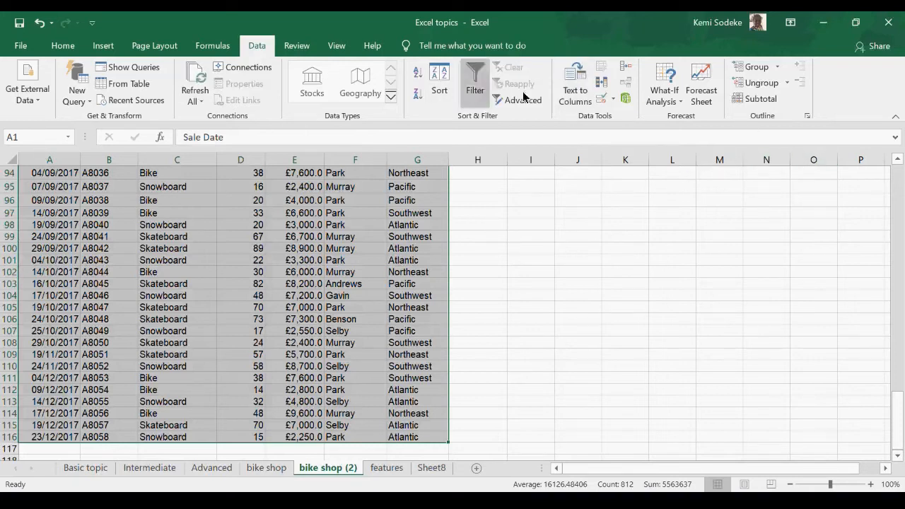
{"action": "left_click", "coordinate": [104, 47]}
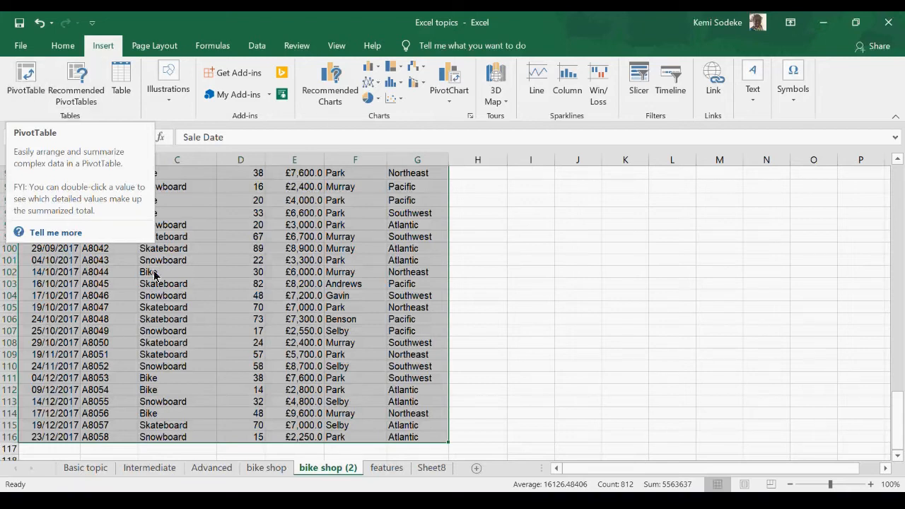
{"action": "left_click", "coordinate": [26, 80]}
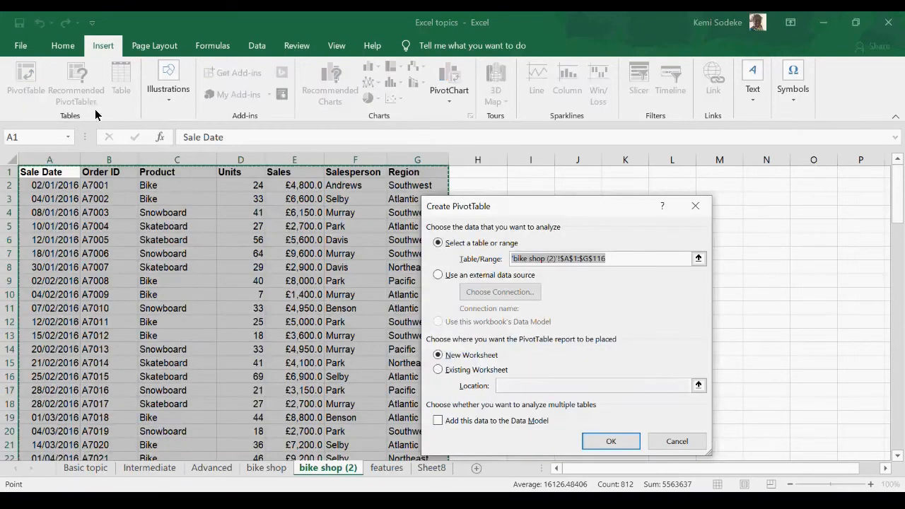
{"action": "left_click_drag", "start_coordinate": [565, 216], "coordinate": [641, 194]}
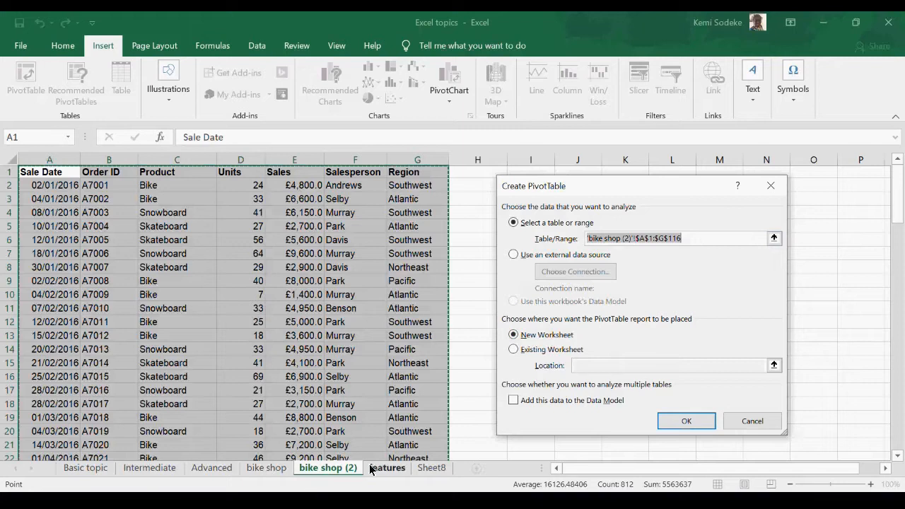
{"action": "left_click", "coordinate": [515, 350]}
{"action": "left_click_drag", "start_coordinate": [626, 183], "coordinate": [644, 286]}
{"action": "left_click_drag", "start_coordinate": [549, 166], "coordinate": [668, 230]}
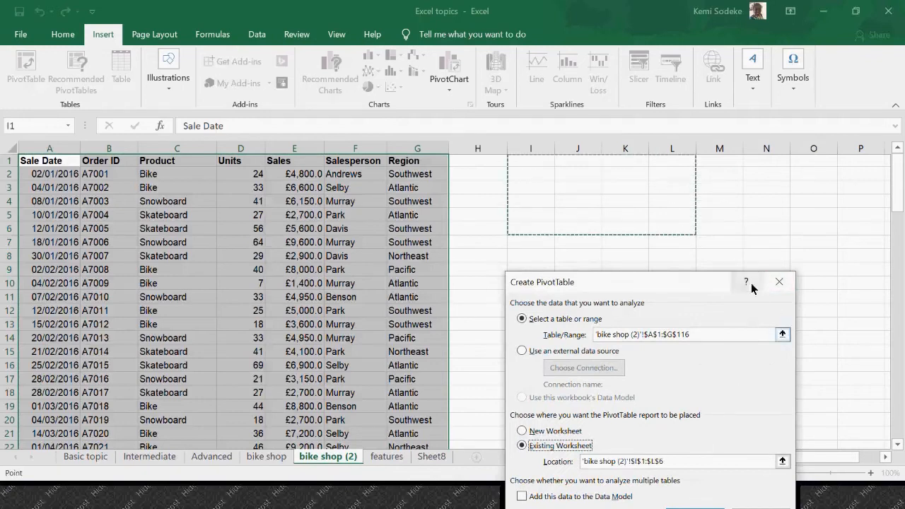
{"action": "left_click_drag", "start_coordinate": [695, 287], "coordinate": [700, 271]}
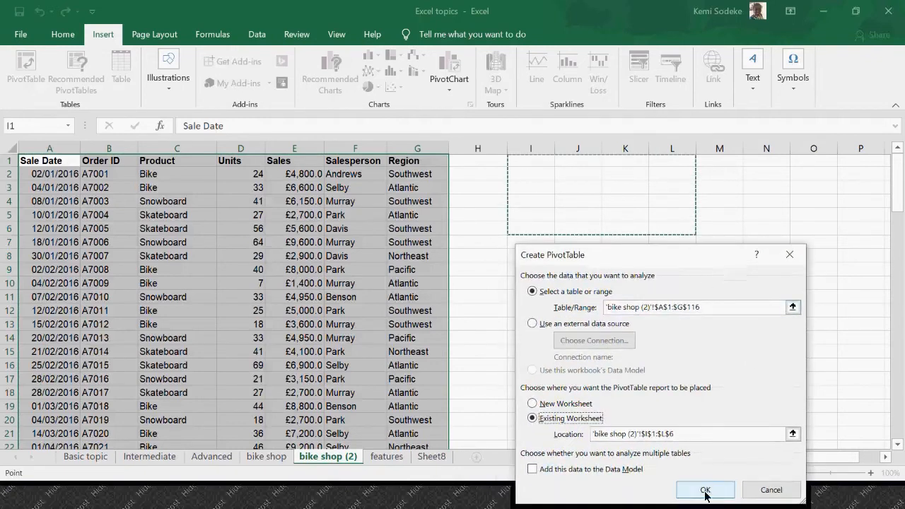
{"action": "left_click", "coordinate": [707, 489]}
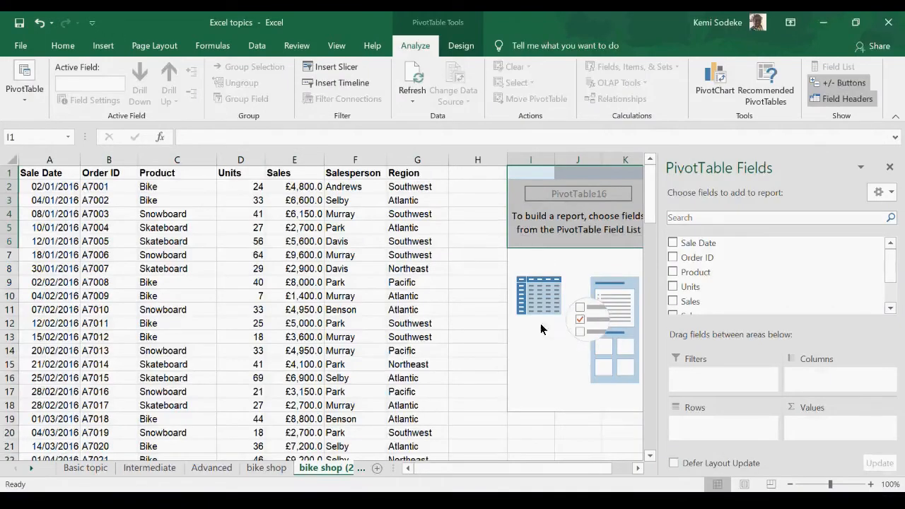
Step: Add the Salesperson field to the rows of the PivotTable
{"action": "left_click", "coordinate": [637, 468]}
{"action": "left_click", "coordinate": [637, 468]}
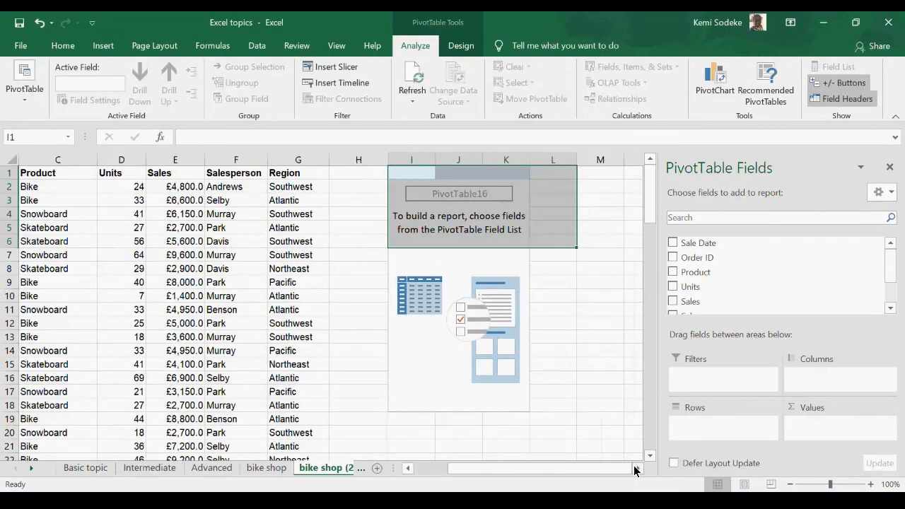
{"action": "left_click", "coordinate": [637, 468]}
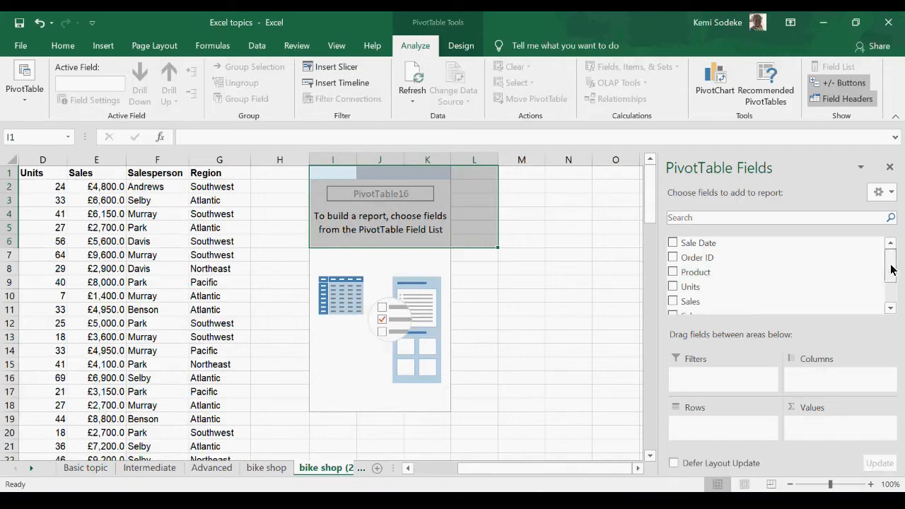
{"action": "left_click_drag", "start_coordinate": [891, 264], "coordinate": [884, 301]}
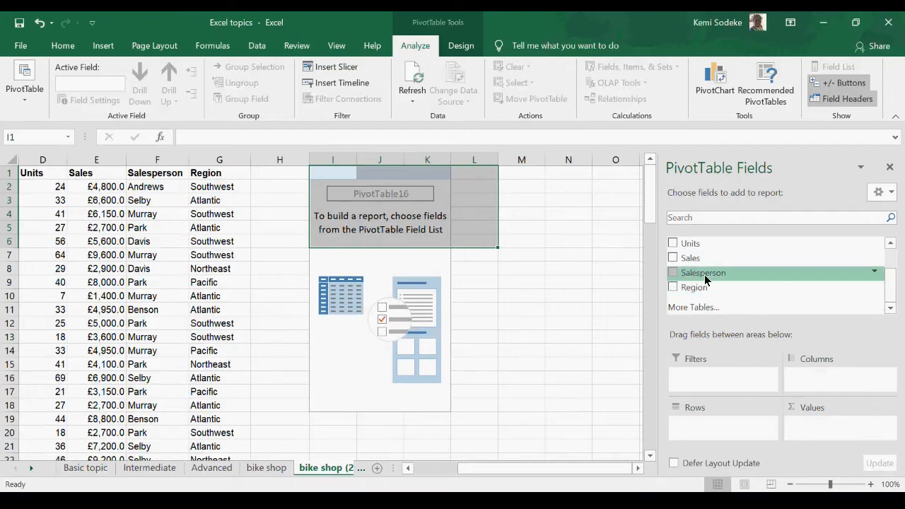
{"action": "left_click_drag", "start_coordinate": [708, 274], "coordinate": [711, 432]}
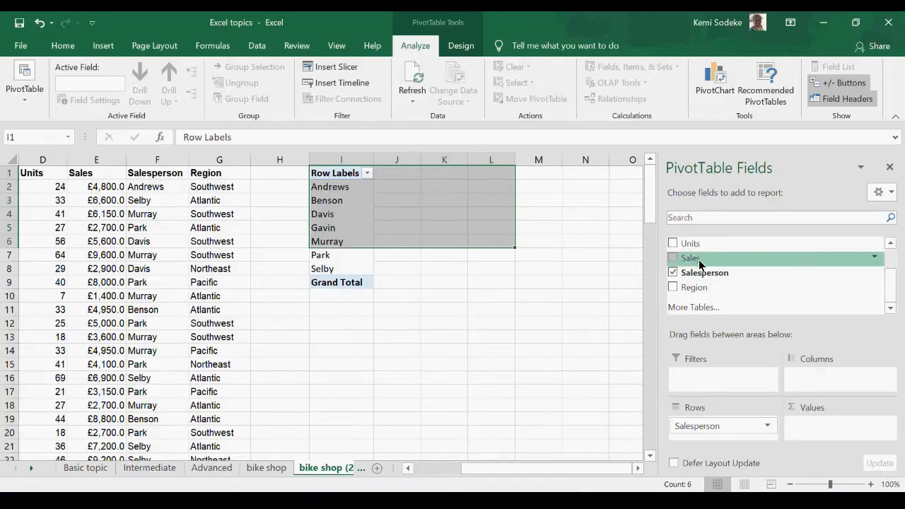
Step: Add the Sales field to the PivotTable's values as a sum and widen column J slightly
{"action": "left_click_drag", "start_coordinate": [703, 259], "coordinate": [804, 314]}
{"action": "left_click_drag", "start_coordinate": [825, 413], "coordinate": [825, 417]}
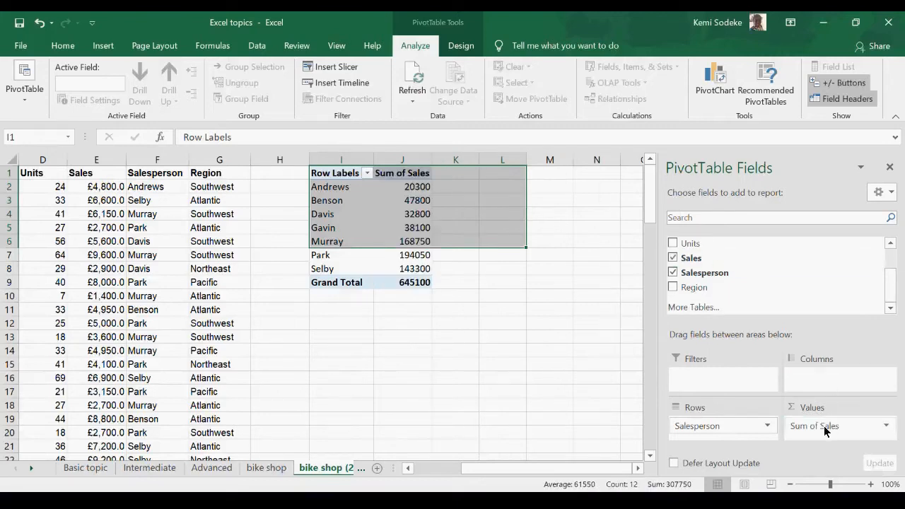
{"action": "left_click", "coordinate": [470, 369]}
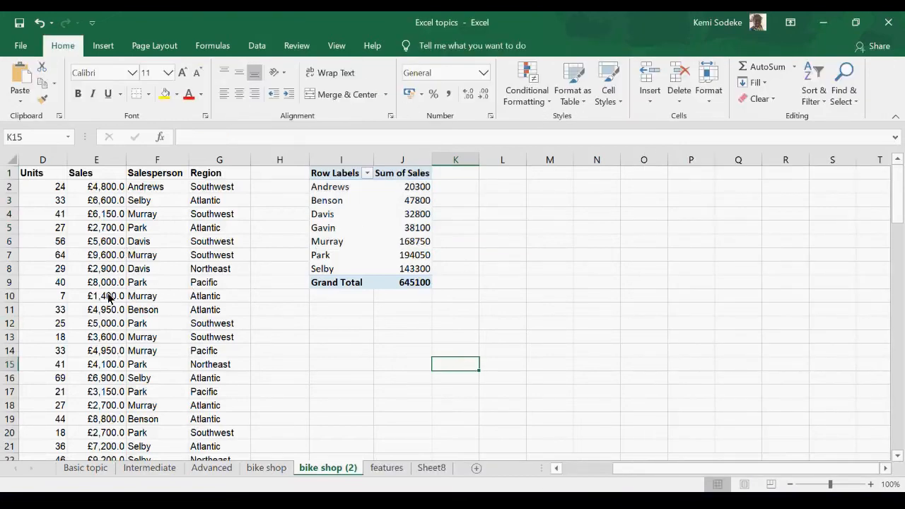
{"action": "left_click_drag", "start_coordinate": [432, 158], "coordinate": [444, 160]}
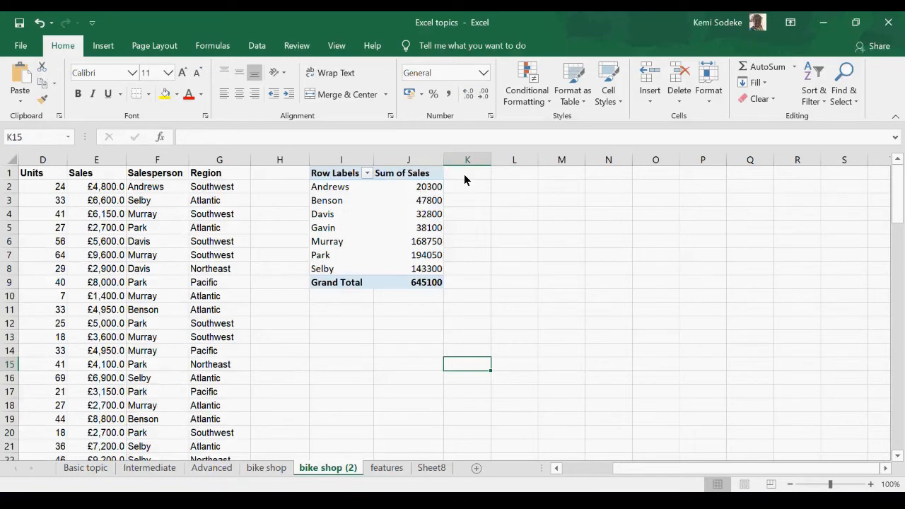
Step: Try to set up filtering on the PivotTable's header row, with and without the blank cell K1
{"action": "left_click_drag", "start_coordinate": [476, 174], "coordinate": [320, 180]}
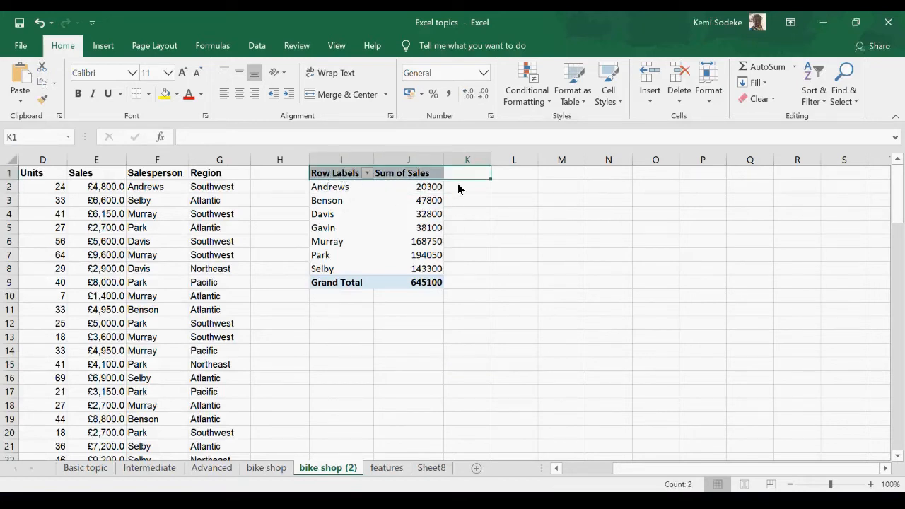
{"action": "left_click", "coordinate": [257, 47]}
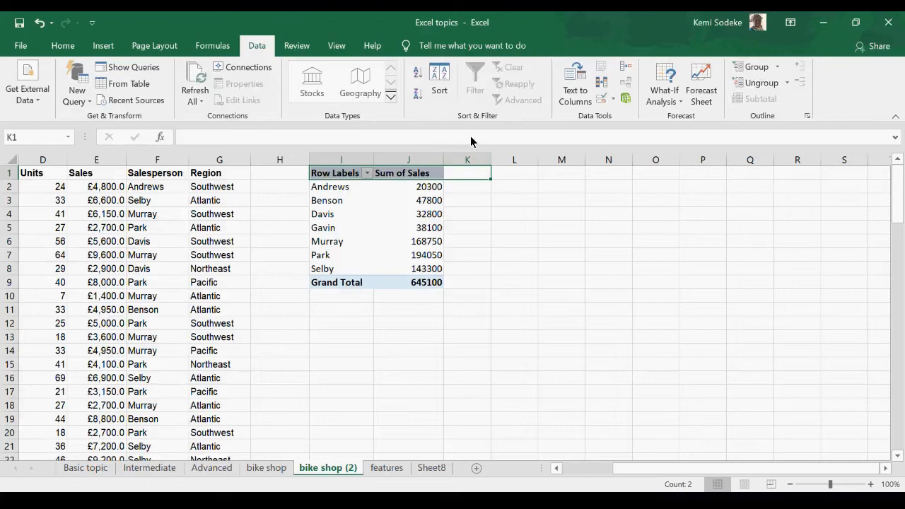
{"action": "left_click", "coordinate": [467, 212]}
{"action": "left_click_drag", "start_coordinate": [459, 176], "coordinate": [424, 188]}
{"action": "left_click", "coordinate": [459, 174]}
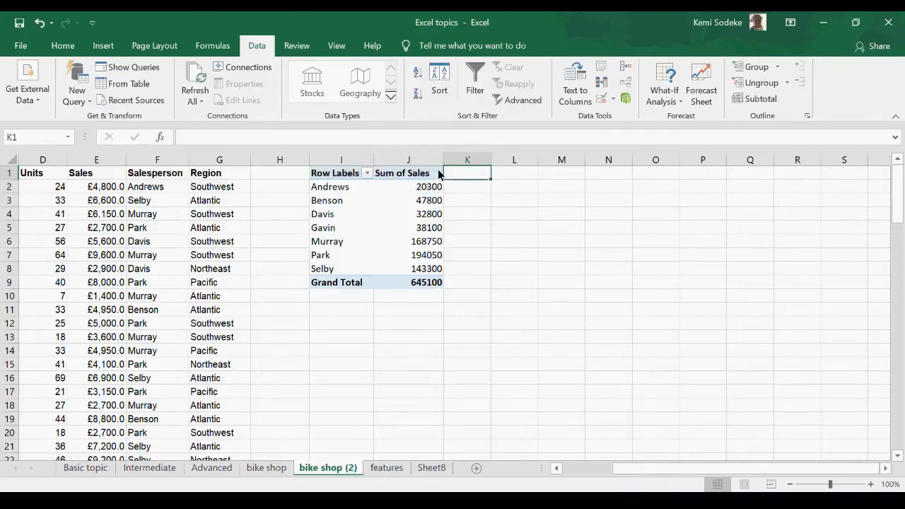
{"action": "left_click", "coordinate": [435, 174]}
{"action": "left_click", "coordinate": [467, 179]}
{"action": "left_click_drag", "start_coordinate": [467, 176], "coordinate": [336, 179]}
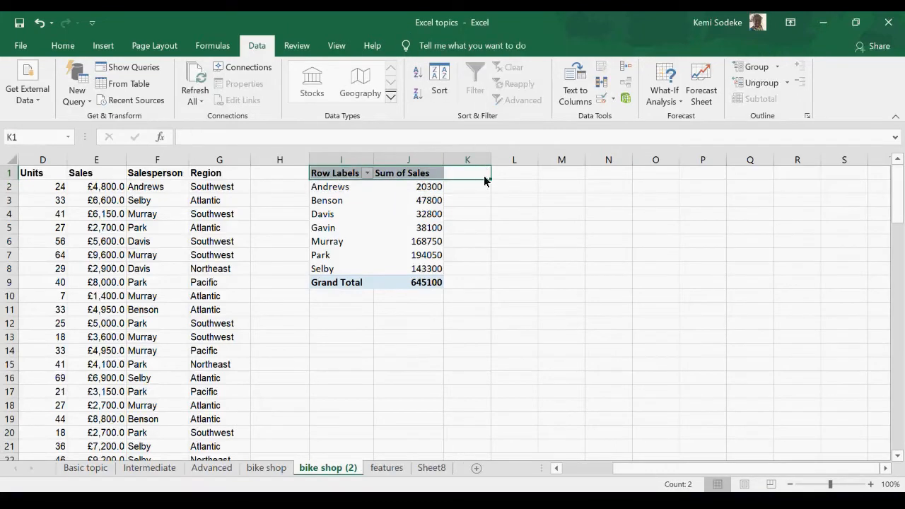
{"action": "left_click", "coordinate": [627, 351]}
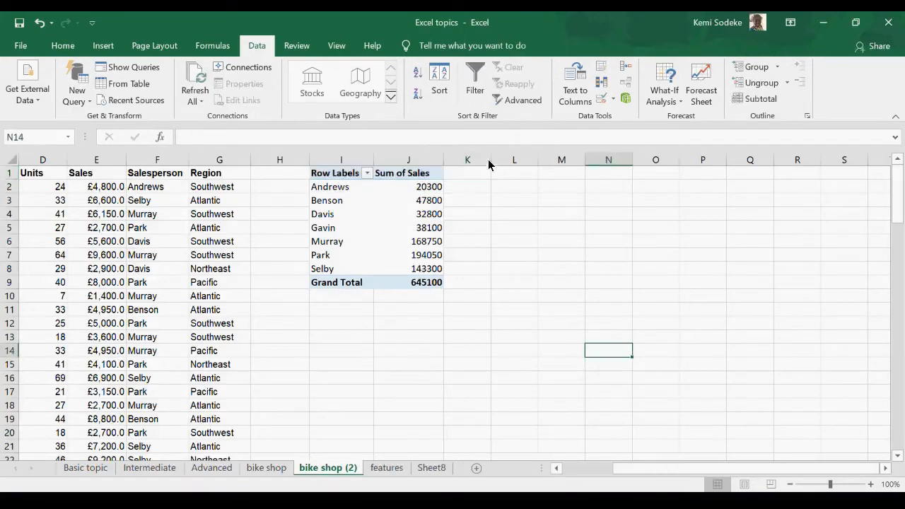
{"action": "left_click", "coordinate": [424, 176]}
{"action": "left_click_drag", "start_coordinate": [430, 176], "coordinate": [344, 181]}
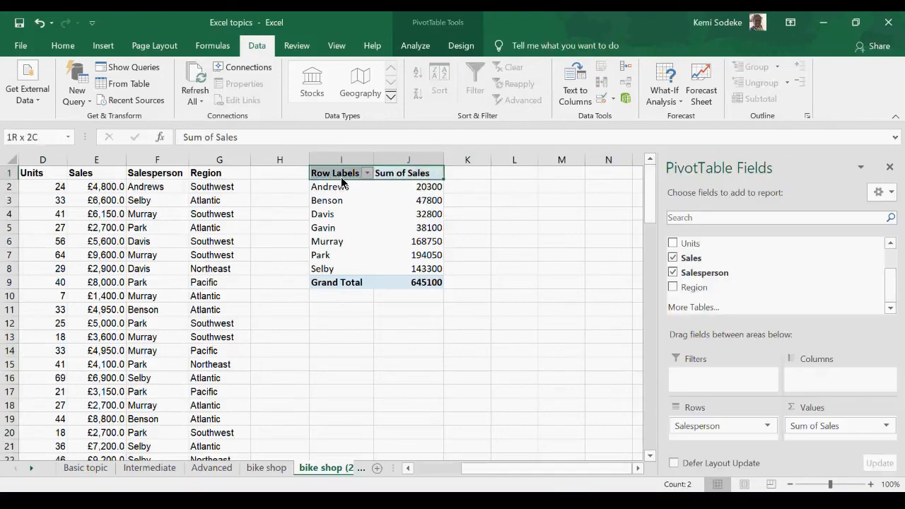
{"action": "left_click", "coordinate": [497, 217]}
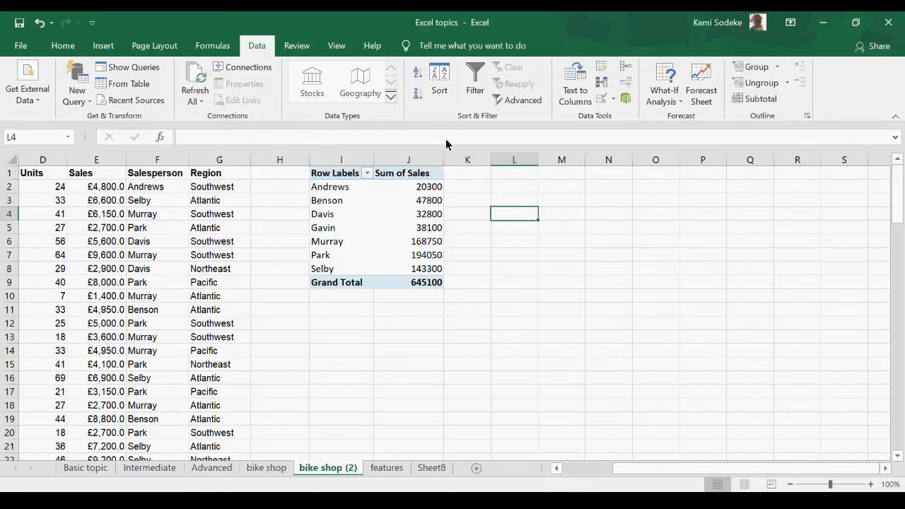
Step: Try to filter the header row I1:K1 with the placeholder text rrr in K1
{"action": "left_click", "coordinate": [461, 173]}
{"action": "type", "text": "rrr"}
{"action": "left_click_drag", "start_coordinate": [495, 312], "coordinate": [493, 298]}
{"action": "left_click_drag", "start_coordinate": [476, 175], "coordinate": [326, 178]}
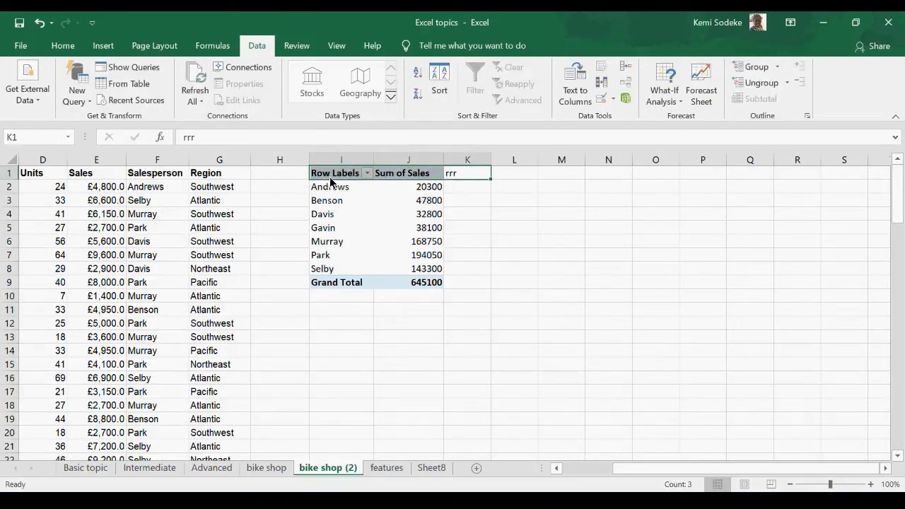
{"action": "left_click", "coordinate": [476, 227]}
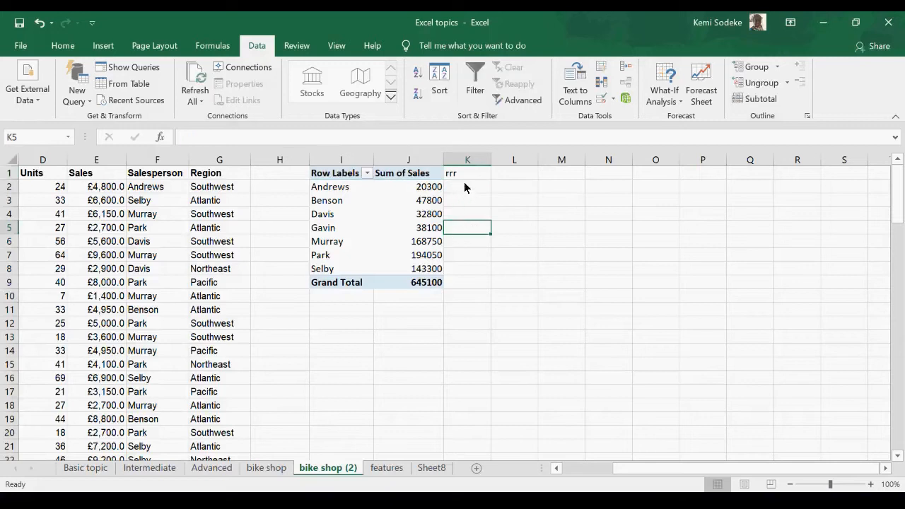
Step: Add the Region field to the PivotTable's report filters
{"action": "left_click", "coordinate": [410, 216]}
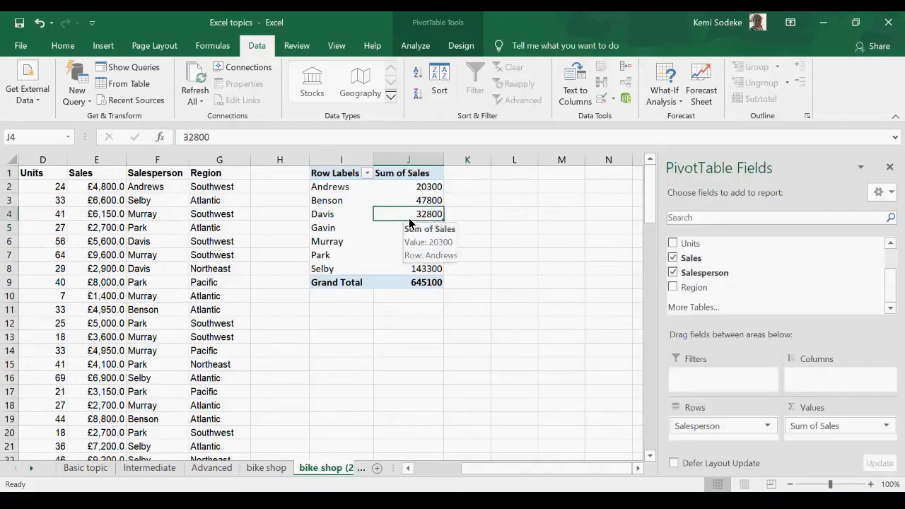
{"action": "left_click", "coordinate": [524, 283]}
{"action": "left_click", "coordinate": [338, 187]}
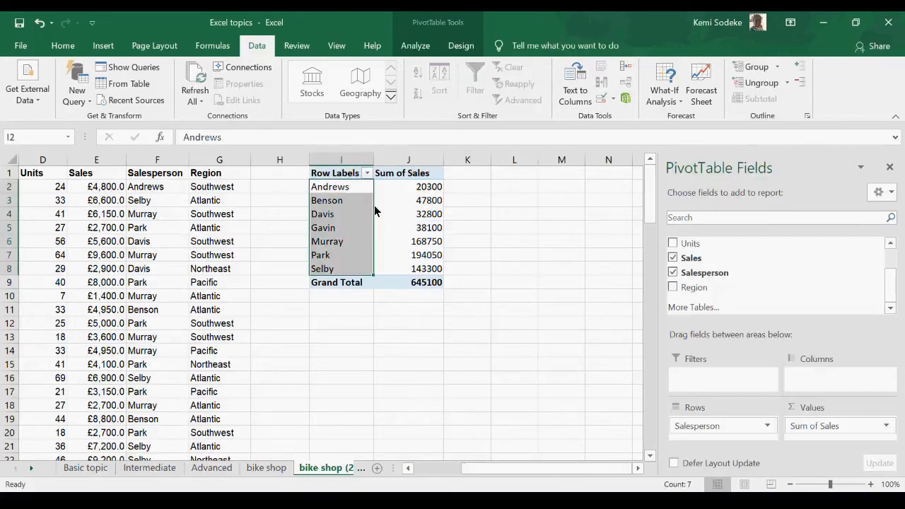
{"action": "left_click", "coordinate": [432, 188]}
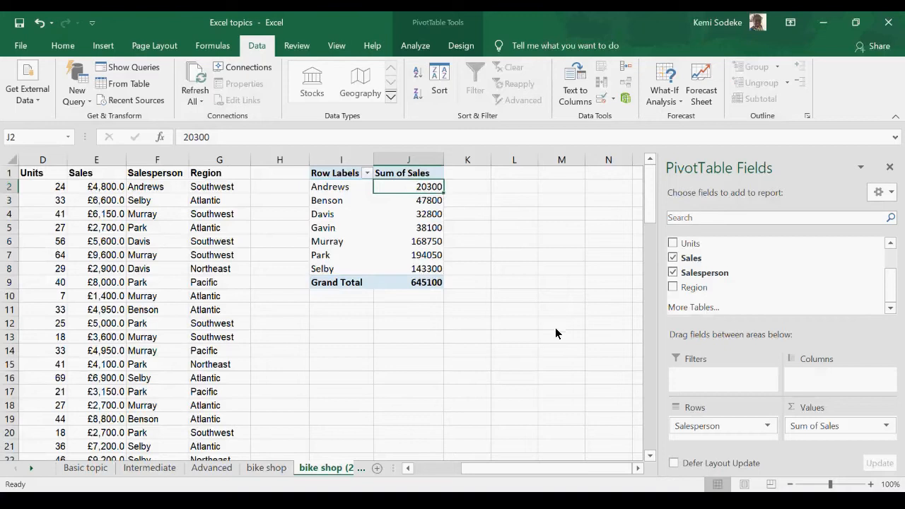
{"action": "left_click", "coordinate": [393, 349]}
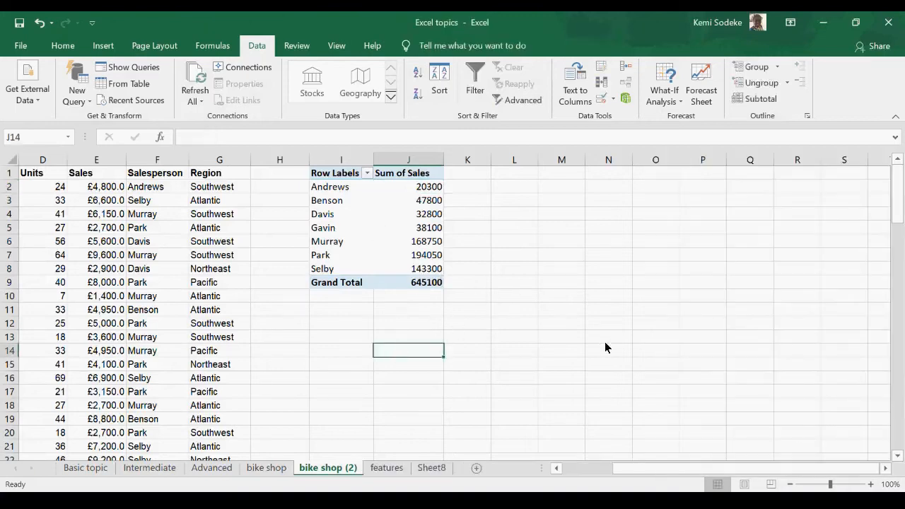
{"action": "left_click", "coordinate": [371, 231]}
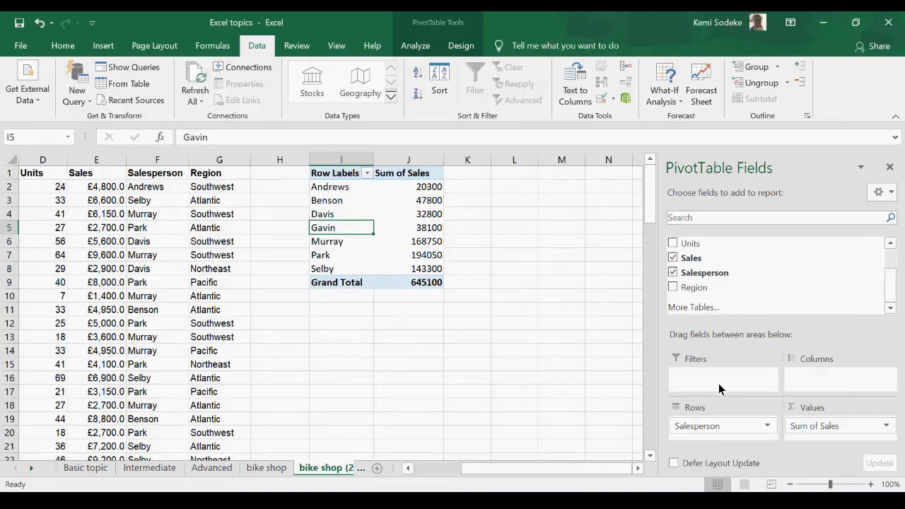
{"action": "left_click_drag", "start_coordinate": [692, 364], "coordinate": [697, 376]}
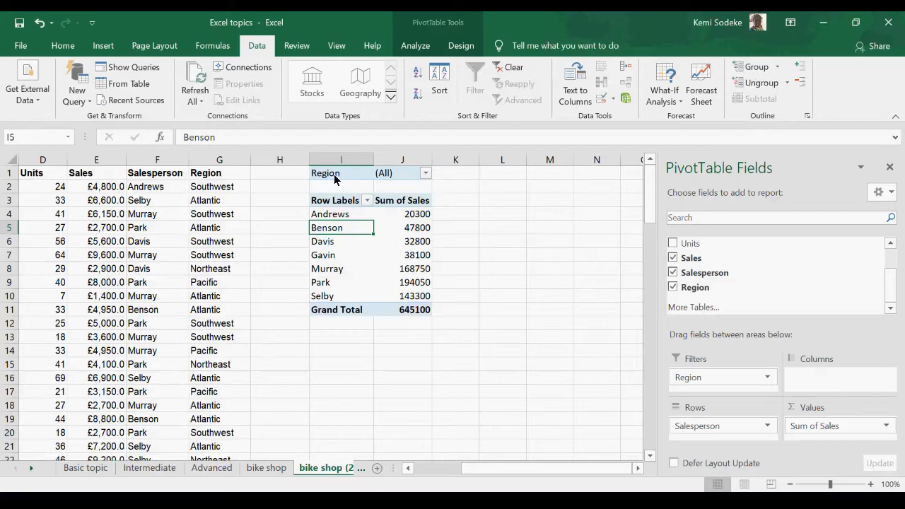
Step: Filter the PivotTable by Region with multiple items allowed, leaving only Atlantic selected
{"action": "left_click", "coordinate": [426, 174]}
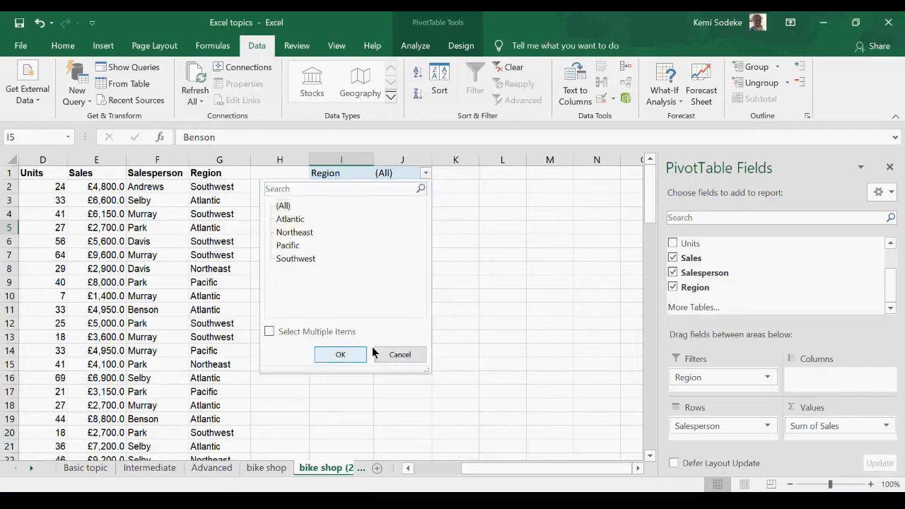
{"action": "left_click", "coordinate": [270, 332]}
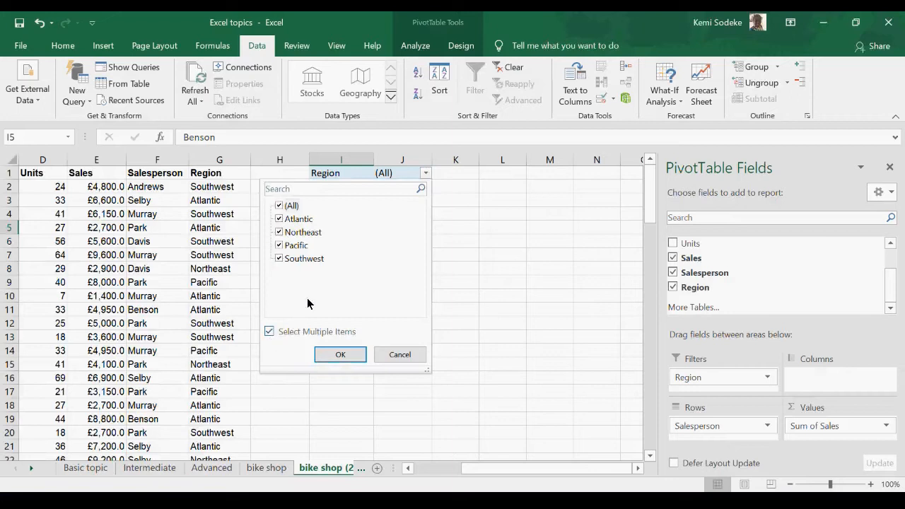
{"action": "left_click", "coordinate": [279, 246]}
{"action": "left_click", "coordinate": [279, 259]}
{"action": "left_click", "coordinate": [280, 232]}
{"action": "left_click", "coordinate": [338, 356]}
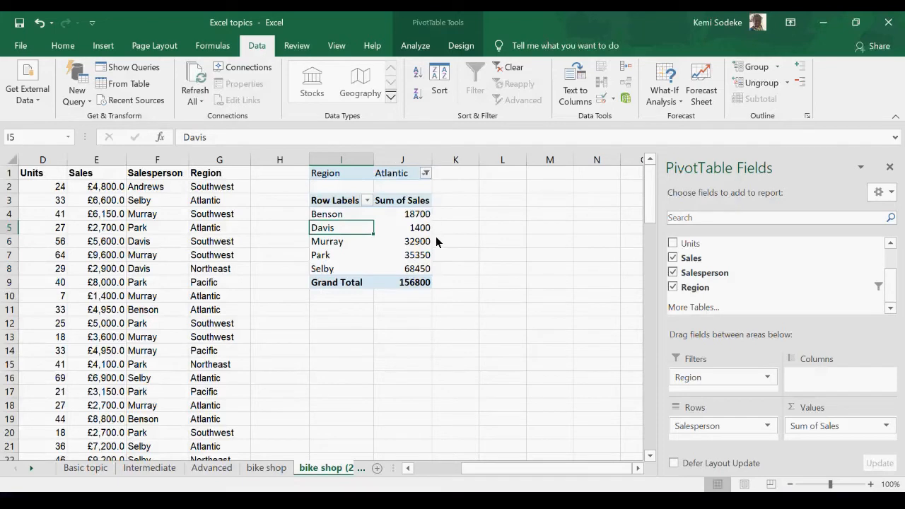
Step: Reset the PivotTable's Region filter to (All) regions
{"action": "left_click", "coordinate": [426, 174]}
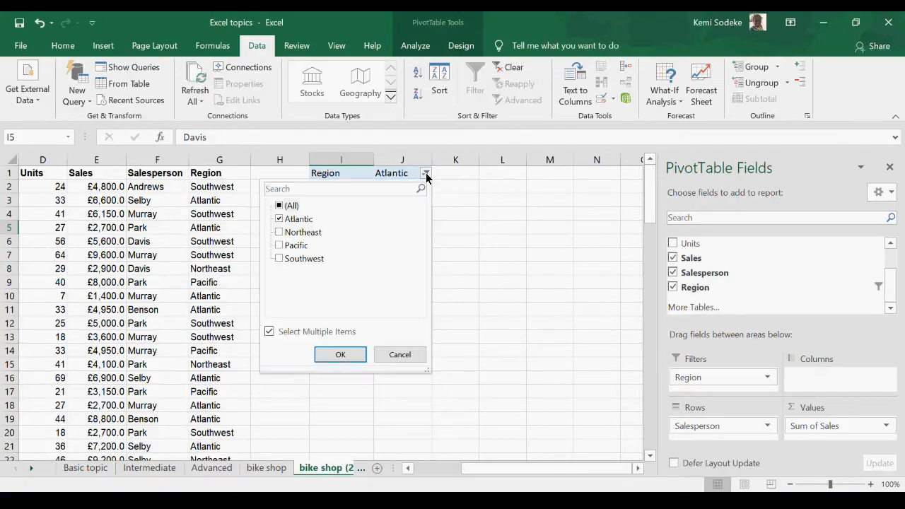
{"action": "left_click", "coordinate": [270, 332]}
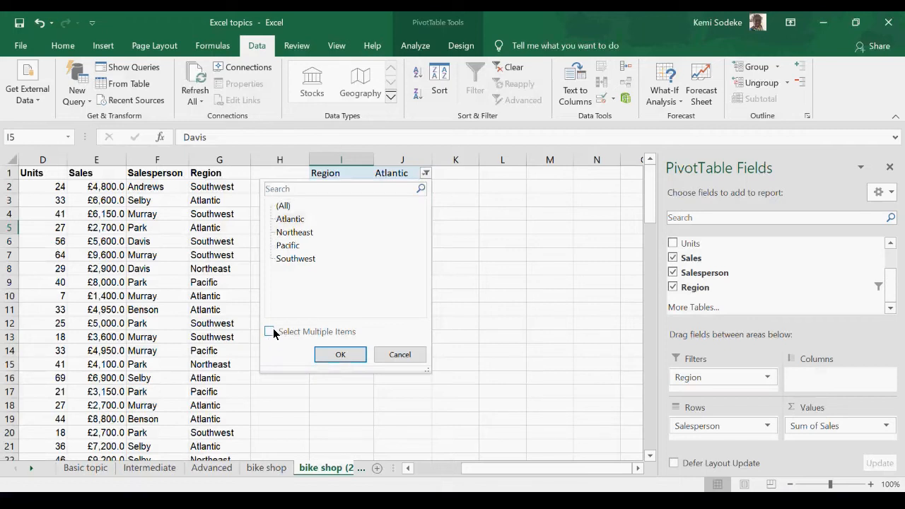
{"action": "left_click", "coordinate": [341, 356]}
{"action": "left_click", "coordinate": [426, 174]}
{"action": "left_click", "coordinate": [269, 332]}
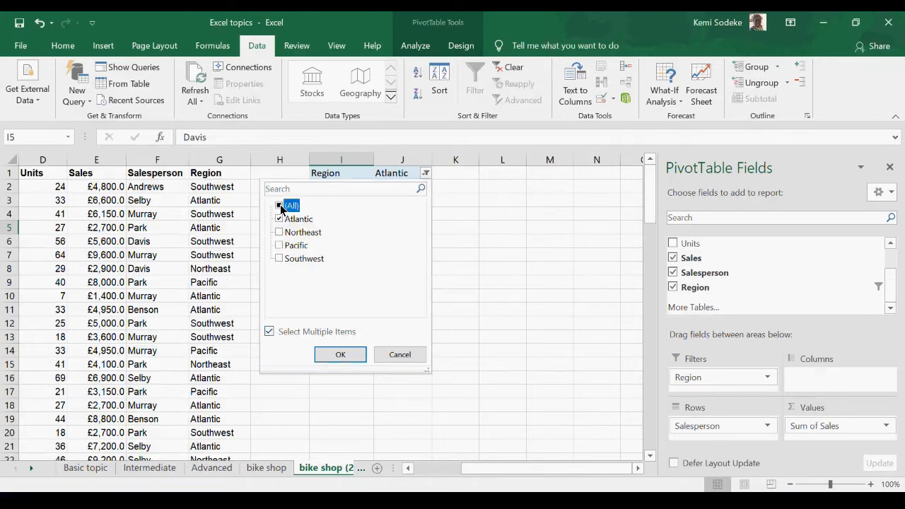
{"action": "left_click", "coordinate": [341, 355]}
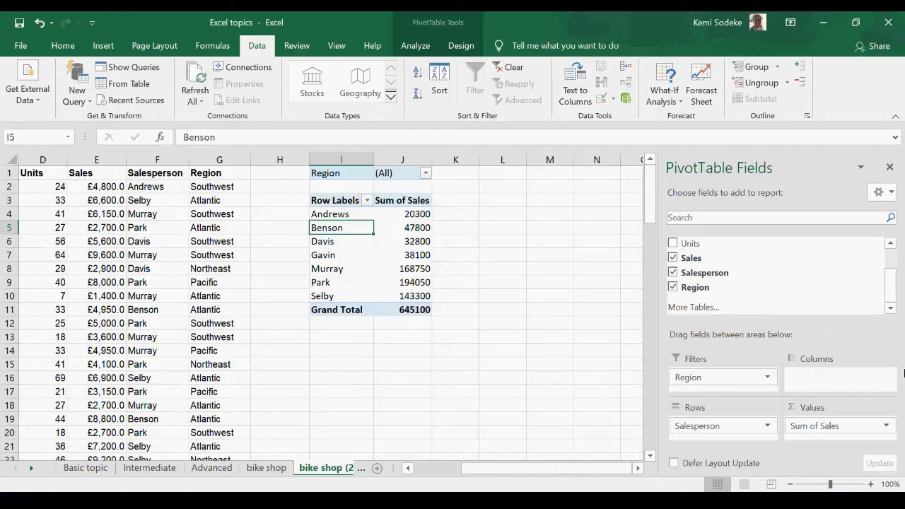
Step: Add the Product field to the PivotTable's rows beneath Salesperson
{"action": "left_click_drag", "start_coordinate": [891, 292], "coordinate": [893, 268]}
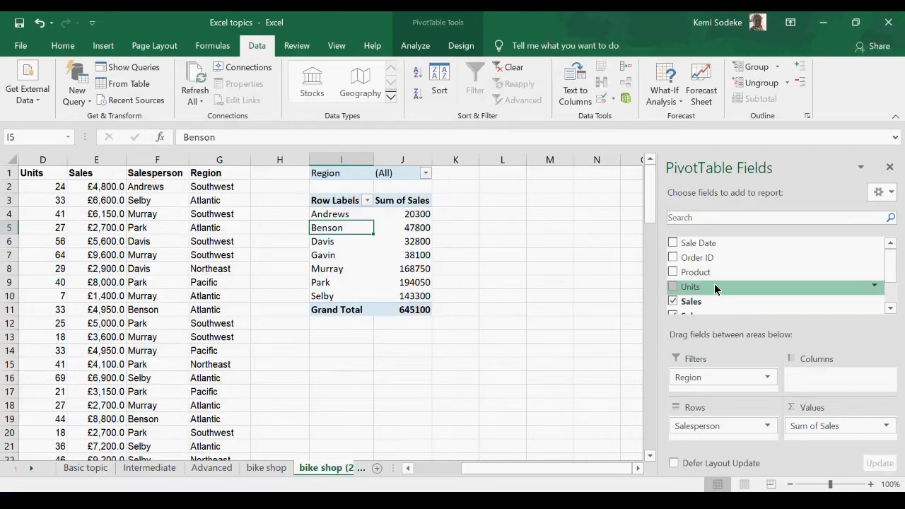
{"action": "left_click_drag", "start_coordinate": [703, 283], "coordinate": [711, 437]}
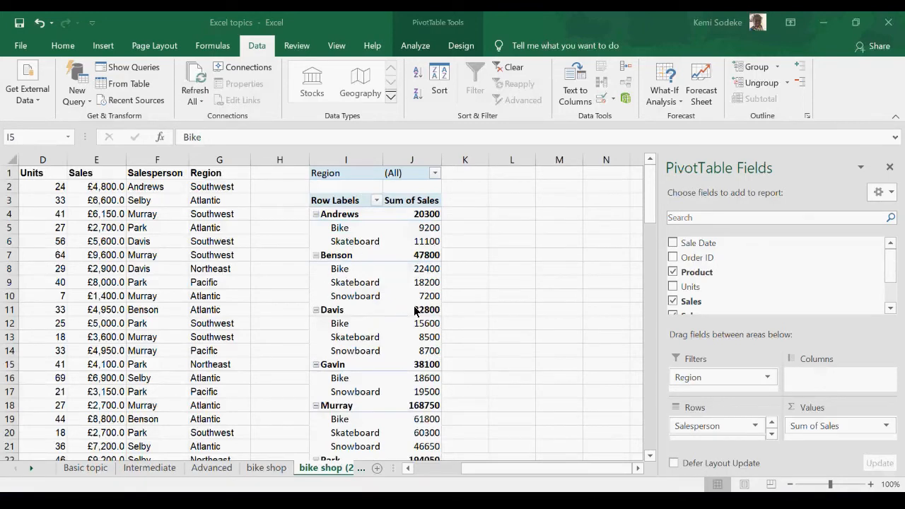
{"action": "left_click", "coordinate": [365, 244]}
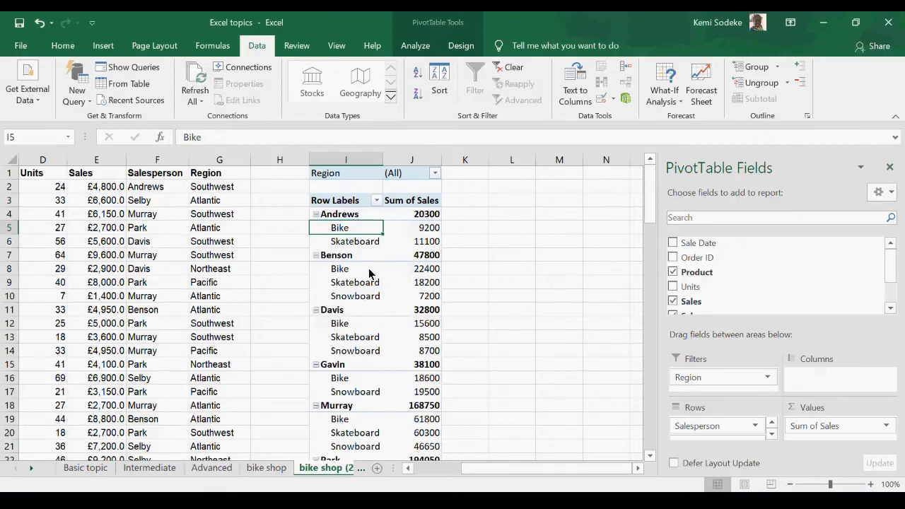
Step: Remove the Salesperson field from the PivotTable so that the rows list sales by Product only
{"action": "left_click", "coordinate": [772, 434]}
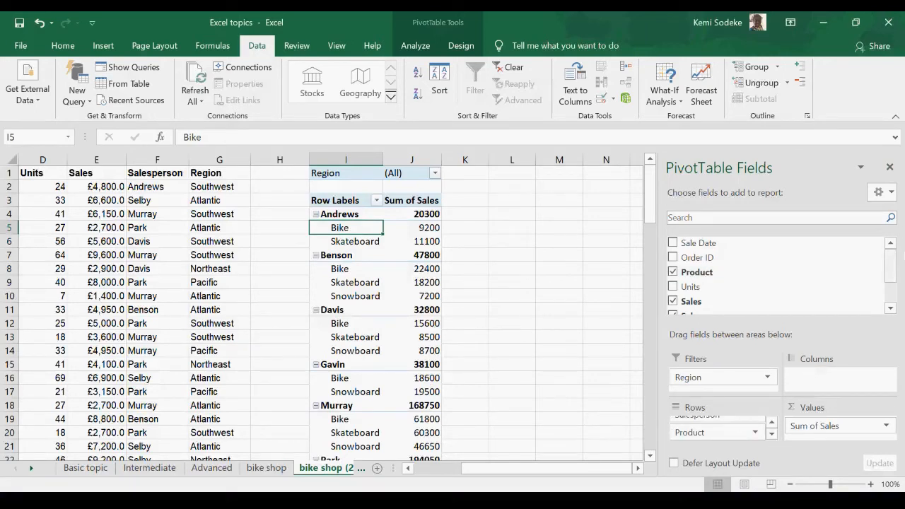
{"action": "scroll", "coordinate": [889, 277], "scroll_direction": "down", "scroll_amount": 1}
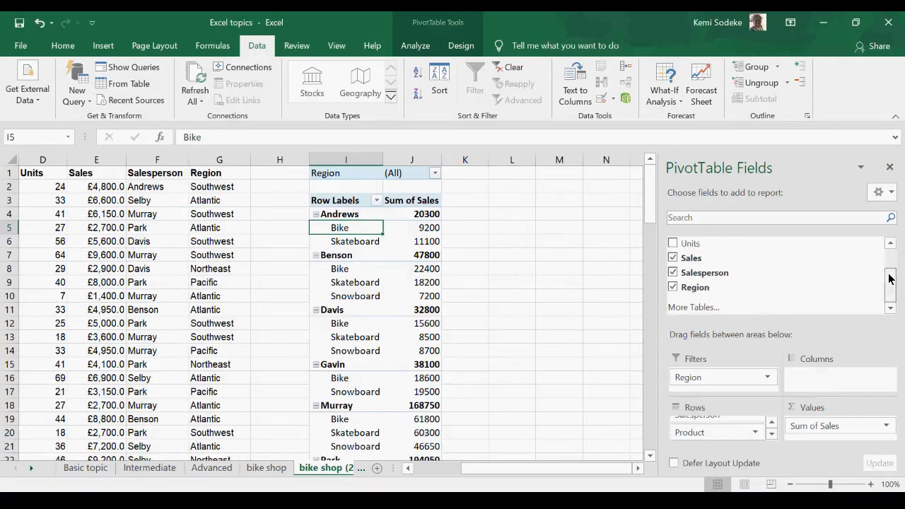
{"action": "left_click", "coordinate": [672, 274]}
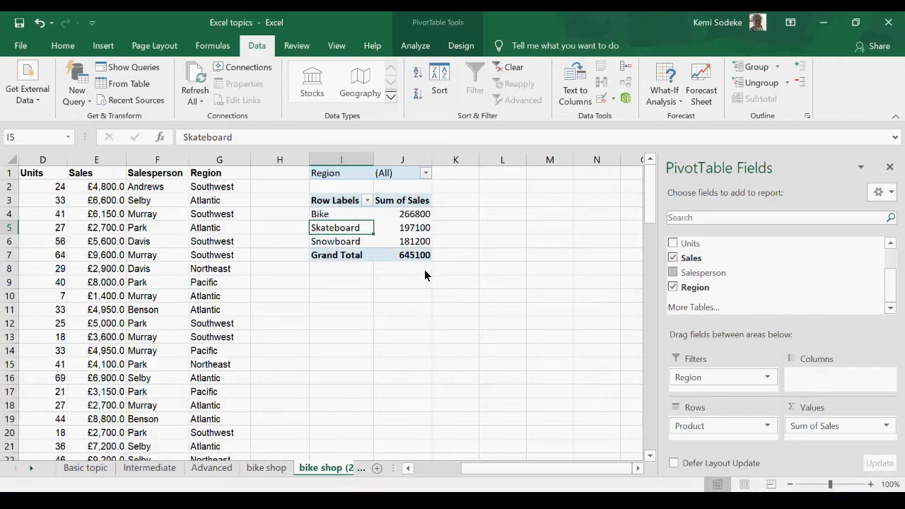
Step: Compare the sum of the source Sales column E with the PivotTable's Grand Total
{"action": "left_click", "coordinate": [403, 257]}
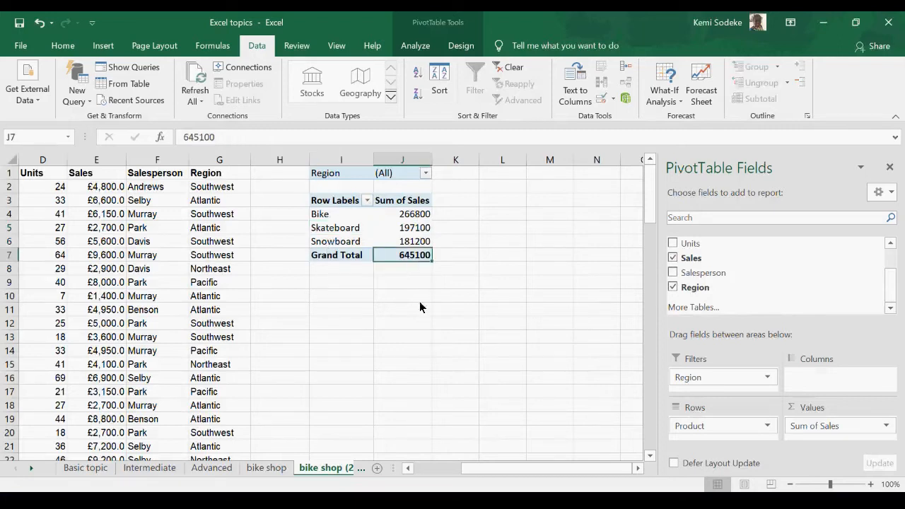
{"action": "left_click_drag", "start_coordinate": [106, 187], "coordinate": [117, 447]}
{"action": "left_click", "coordinate": [107, 162]}
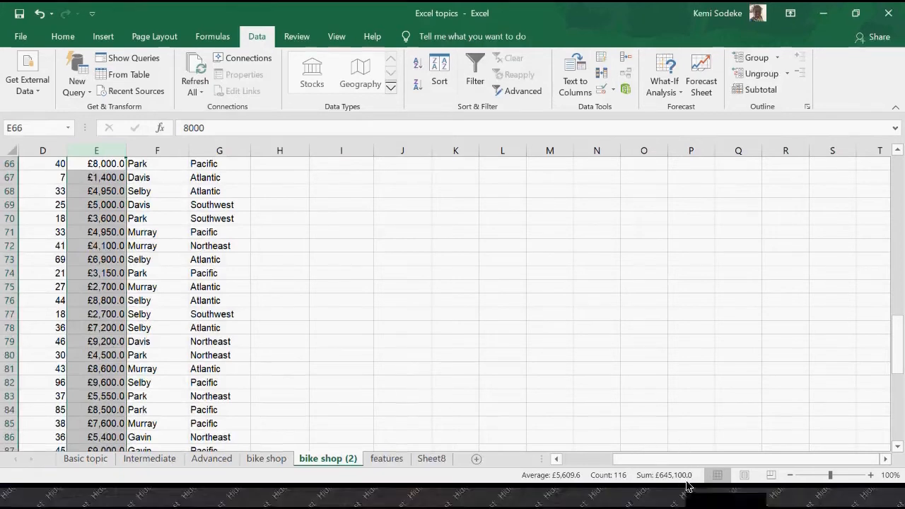
{"action": "scroll", "coordinate": [683, 435], "scroll_direction": "up", "scroll_amount": 20}
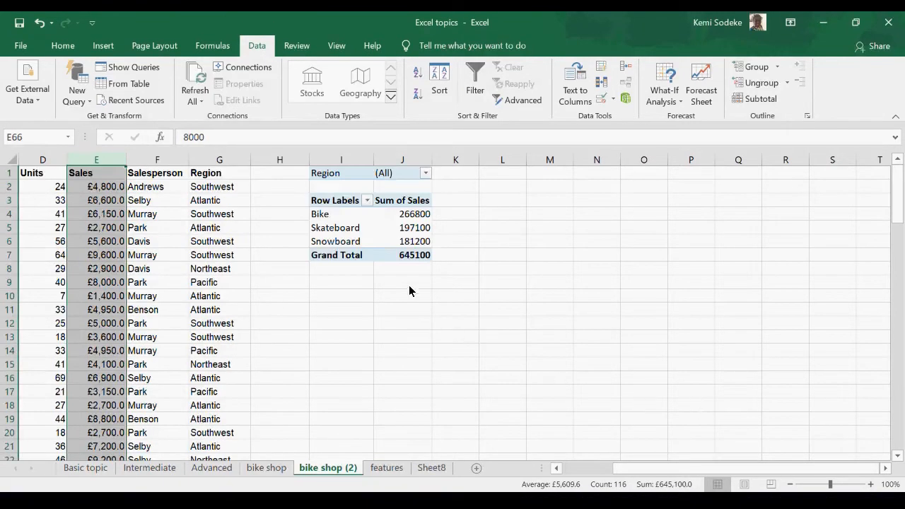
{"action": "left_click", "coordinate": [412, 256]}
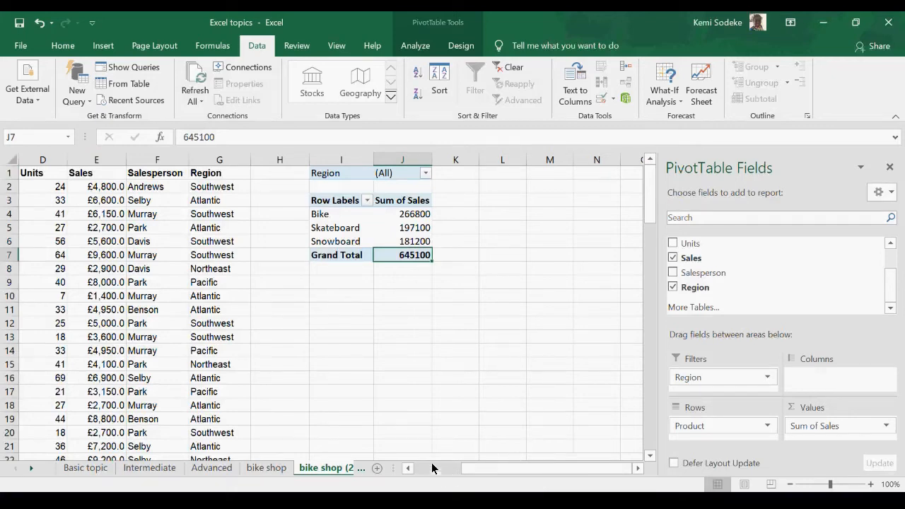
Step: Add the Salesperson field above Product and the Units field beneath it in the PivotTable's rows, and close the field list
{"action": "left_click_drag", "start_coordinate": [719, 278], "coordinate": [707, 410]}
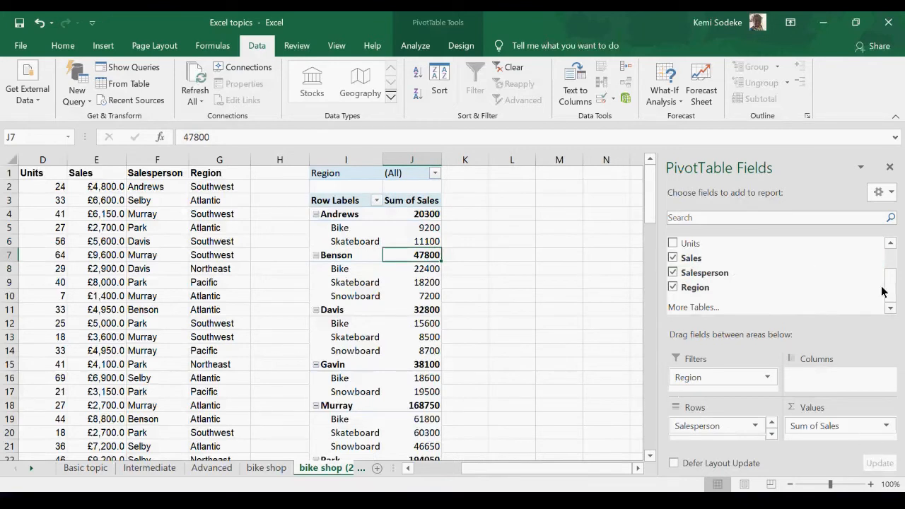
{"action": "scroll", "coordinate": [901, 286], "scroll_direction": "up", "scroll_amount": 1}
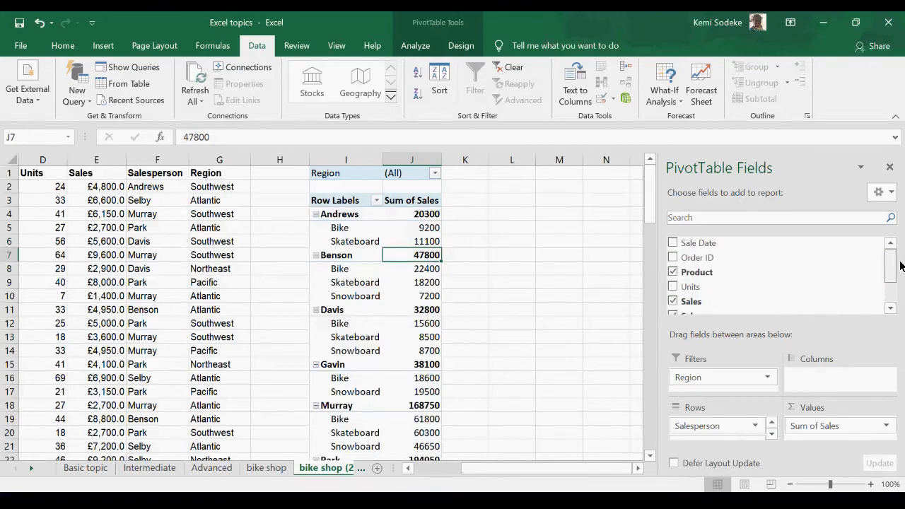
{"action": "left_click_drag", "start_coordinate": [892, 269], "coordinate": [889, 244]}
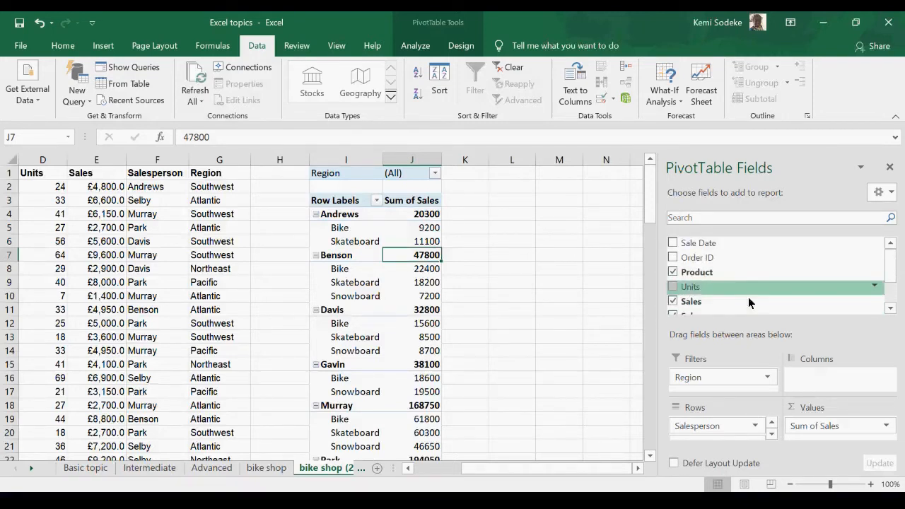
{"action": "scroll", "coordinate": [718, 428], "scroll_direction": "down", "scroll_amount": 1}
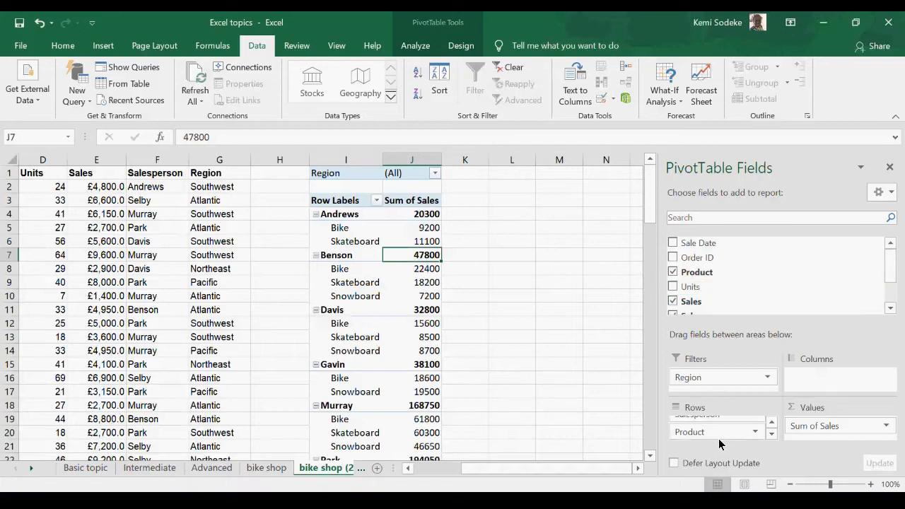
{"action": "left_click_drag", "start_coordinate": [719, 442], "coordinate": [719, 441]}
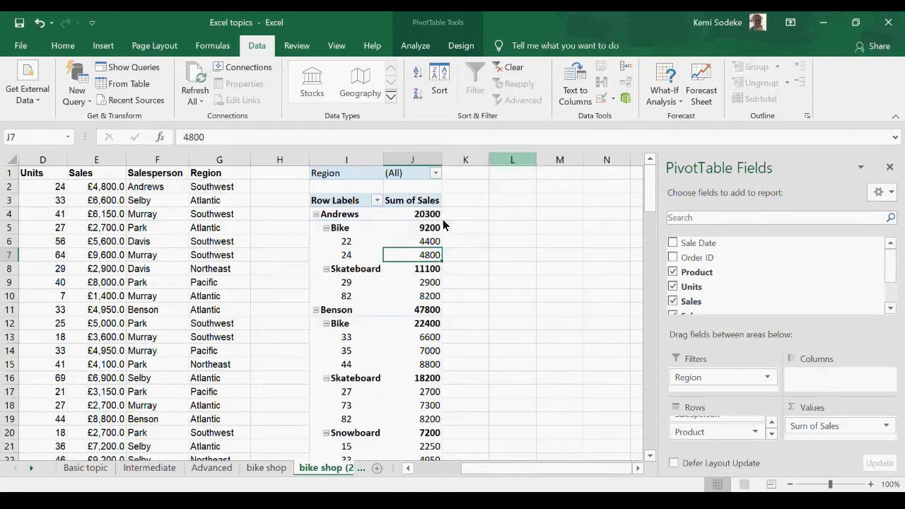
{"action": "left_click", "coordinate": [890, 168]}
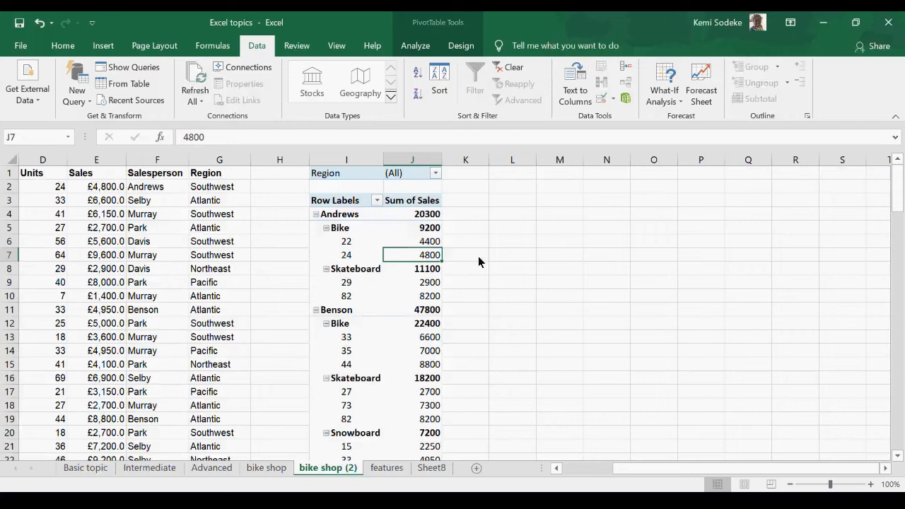
Step: Turn on the Classic PivotTable layout in the PivotTable's display options
{"action": "left_click", "coordinate": [382, 230]}
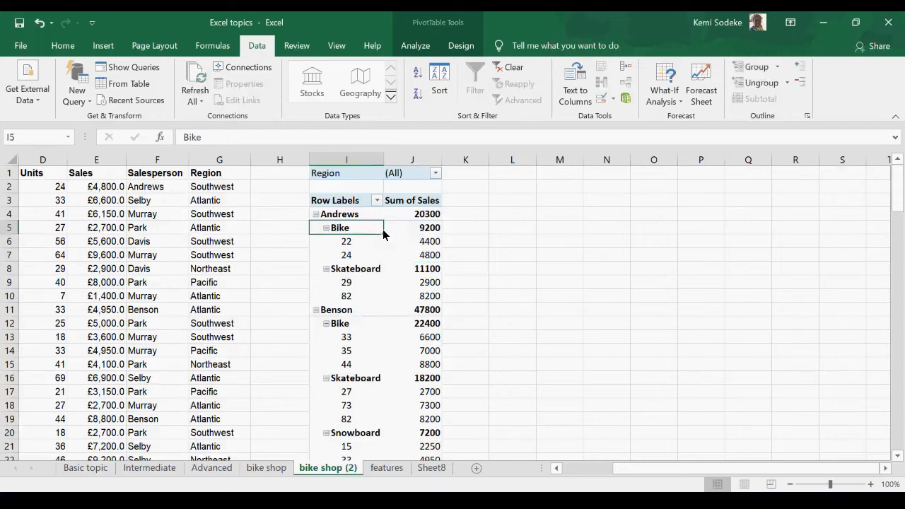
{"action": "right_click", "coordinate": [399, 216]}
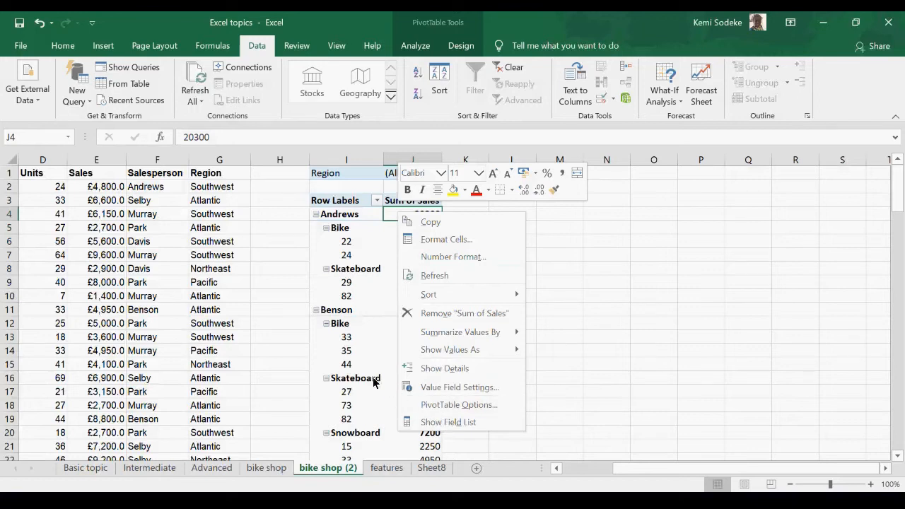
{"action": "left_click", "coordinate": [467, 406]}
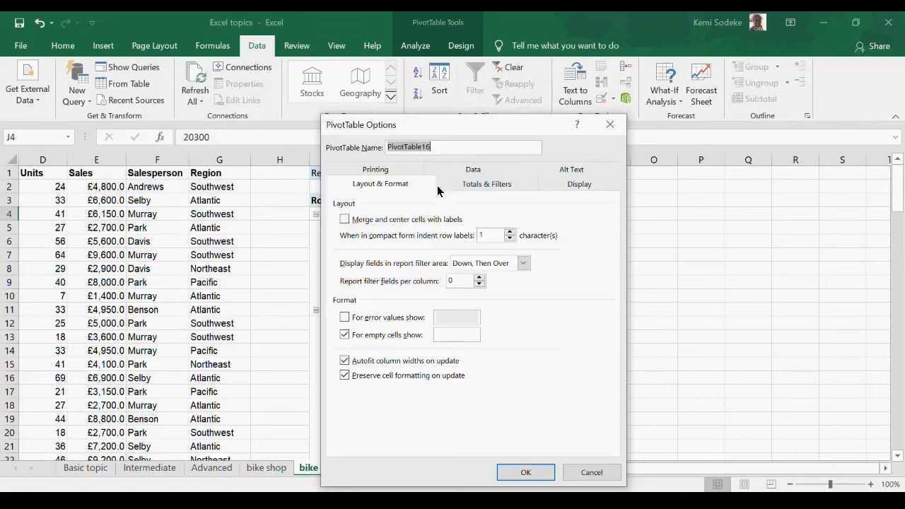
{"action": "left_click_drag", "start_coordinate": [444, 125], "coordinate": [636, 135]}
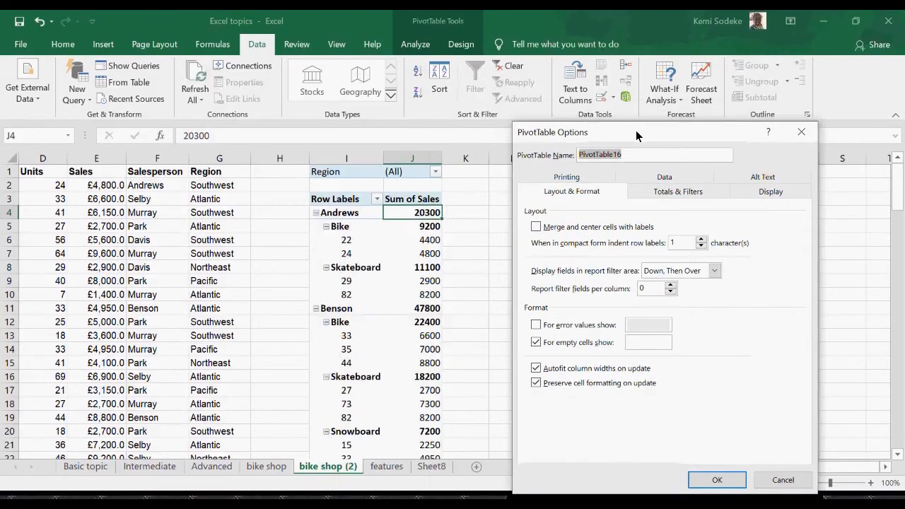
{"action": "left_click", "coordinate": [675, 179]}
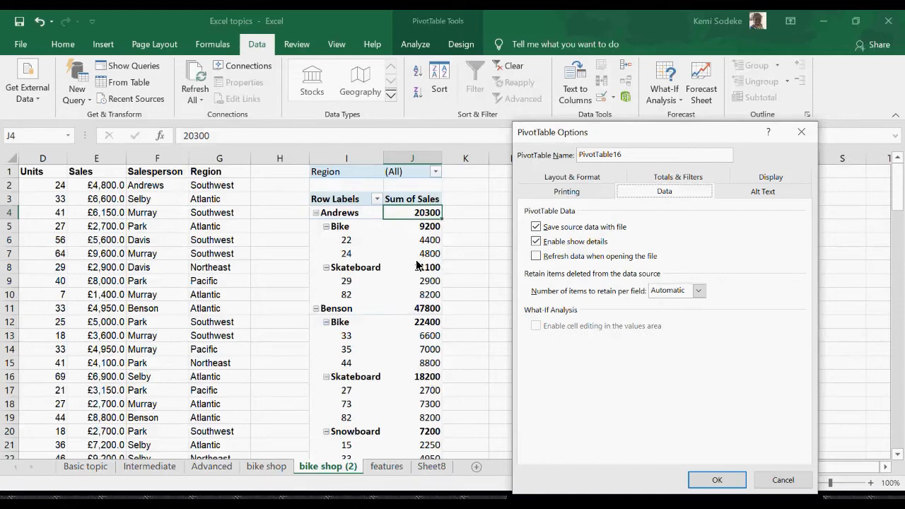
{"action": "left_click", "coordinate": [771, 178]}
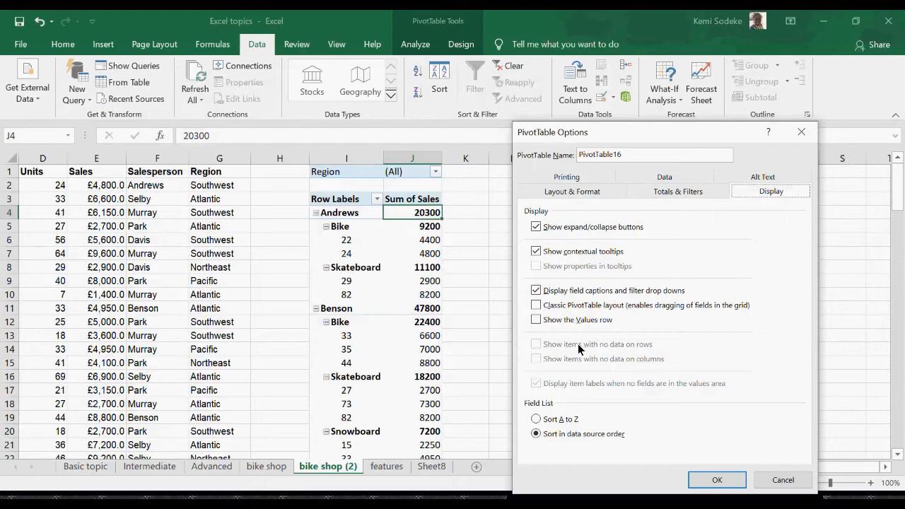
{"action": "left_click", "coordinate": [536, 305]}
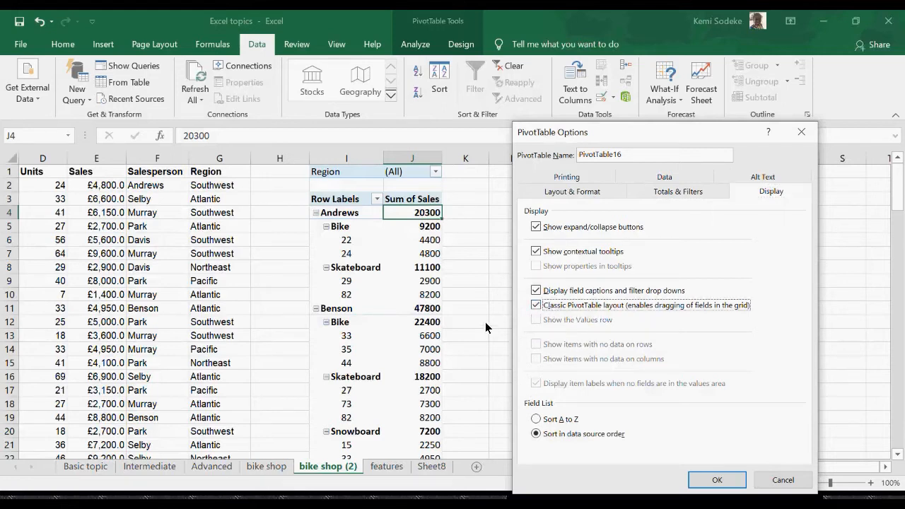
{"action": "left_click_drag", "start_coordinate": [631, 132], "coordinate": [700, 115]}
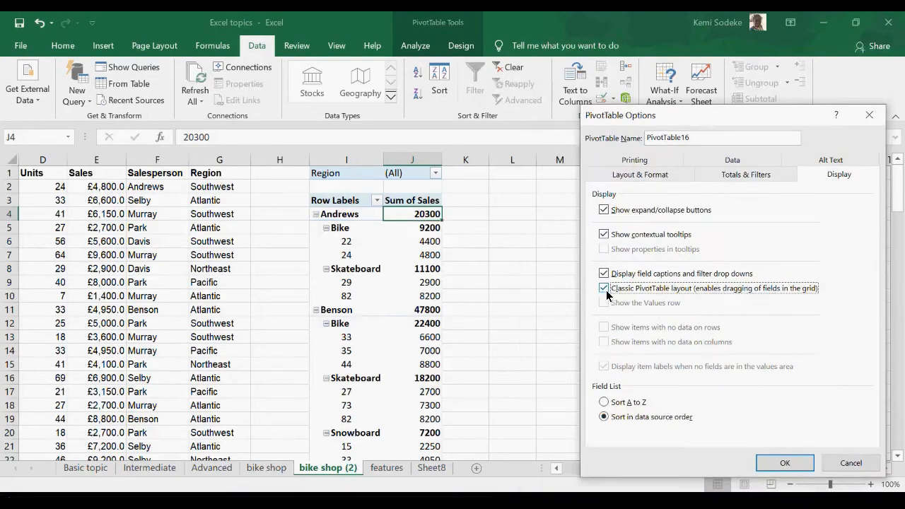
{"action": "left_click", "coordinate": [785, 464]}
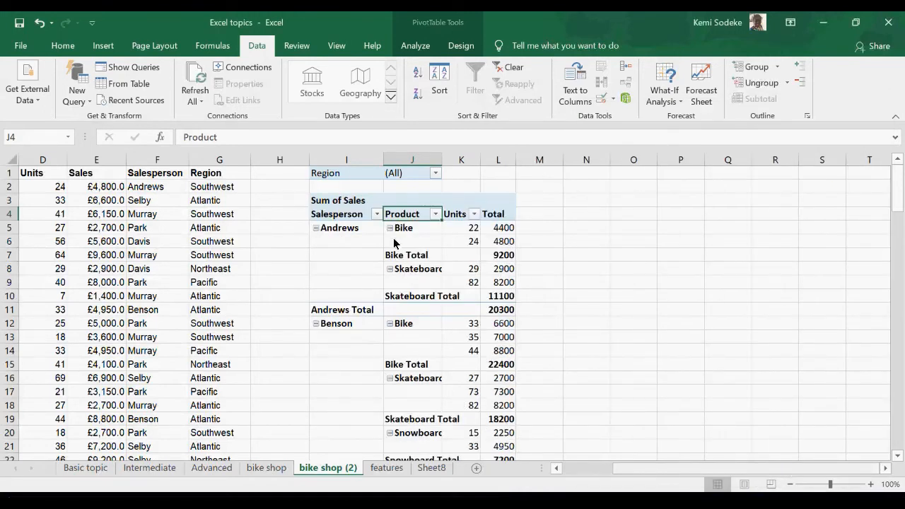
Step: Widen the PivotTable's Product, Units and Total columns (J to L) so that their contents fit
{"action": "left_click_drag", "start_coordinate": [442, 159], "coordinate": [581, 161]}
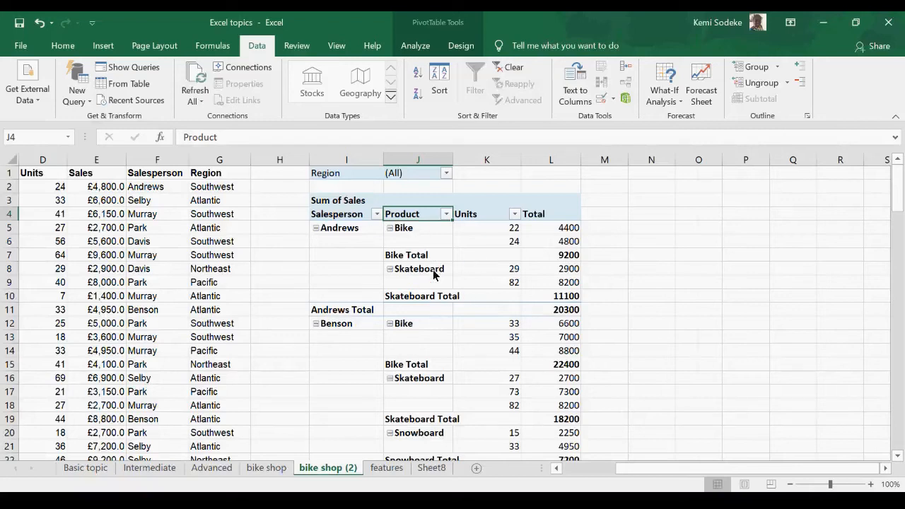
{"action": "left_click", "coordinate": [364, 258]}
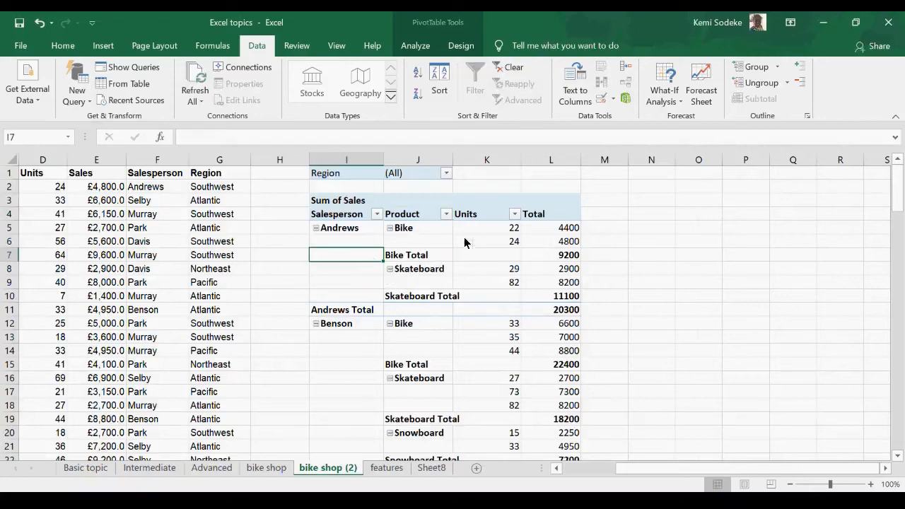
Step: Set the PivotTable's field list to Sort A to Z in its display options
{"action": "left_click", "coordinate": [539, 216]}
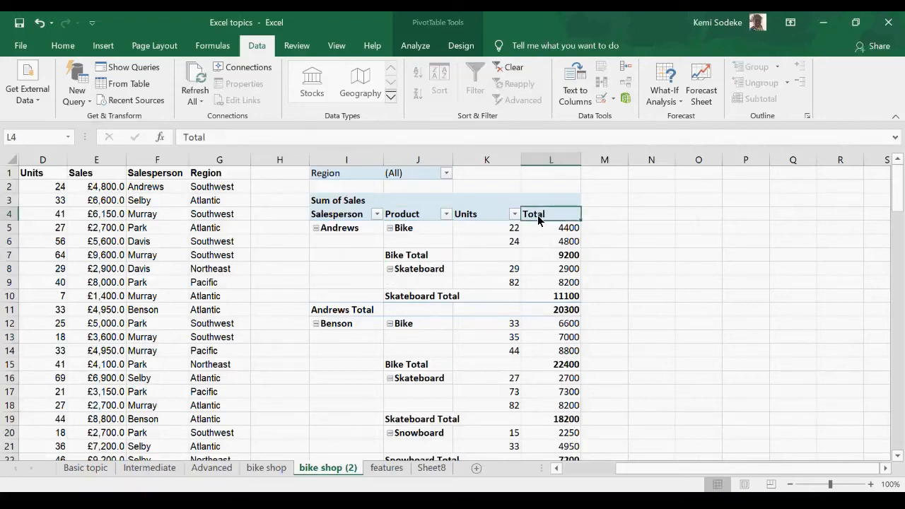
{"action": "right_click", "coordinate": [537, 219]}
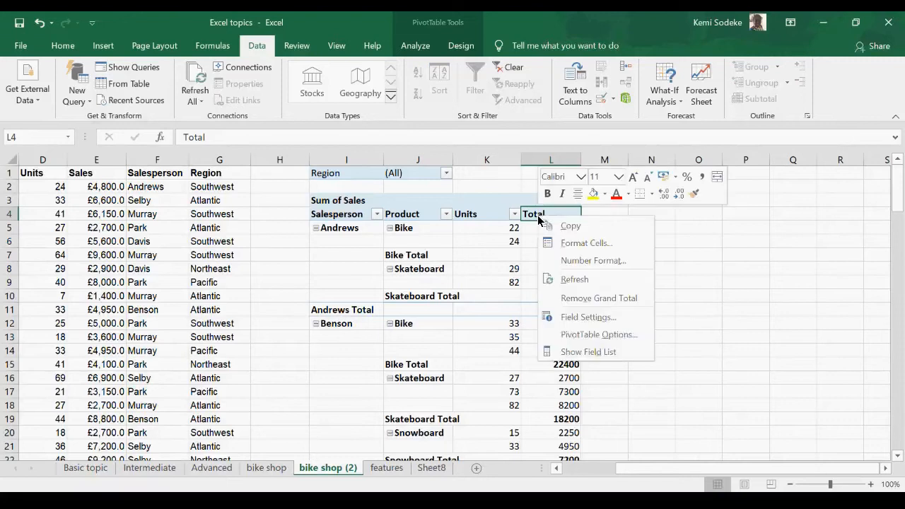
{"action": "left_click", "coordinate": [591, 336]}
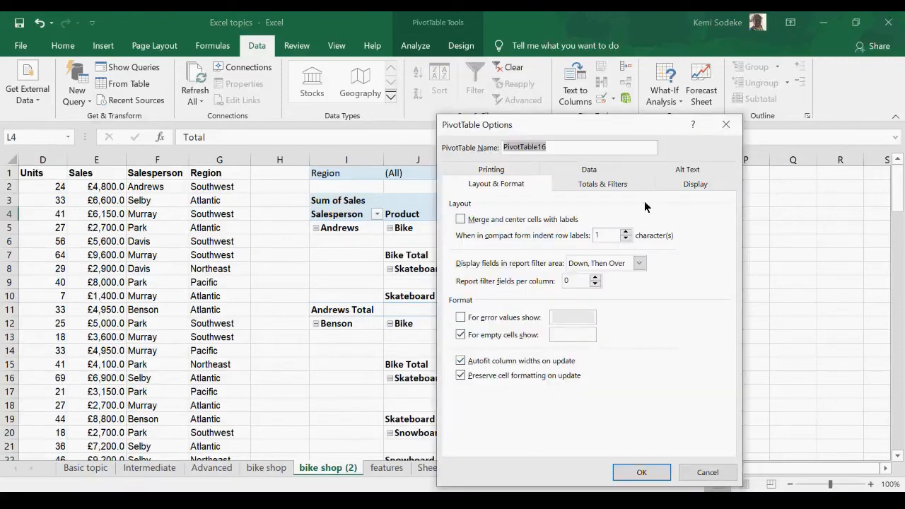
{"action": "left_click", "coordinate": [617, 187]}
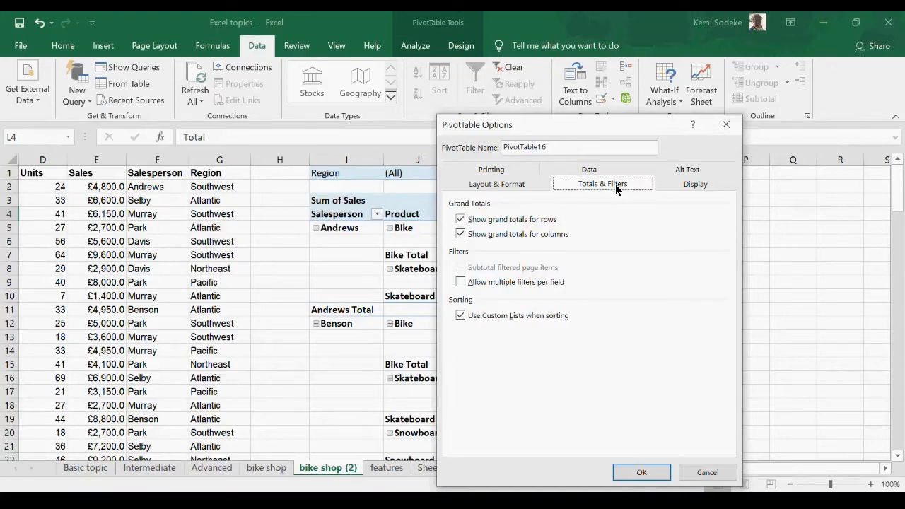
{"action": "left_click", "coordinate": [697, 186]}
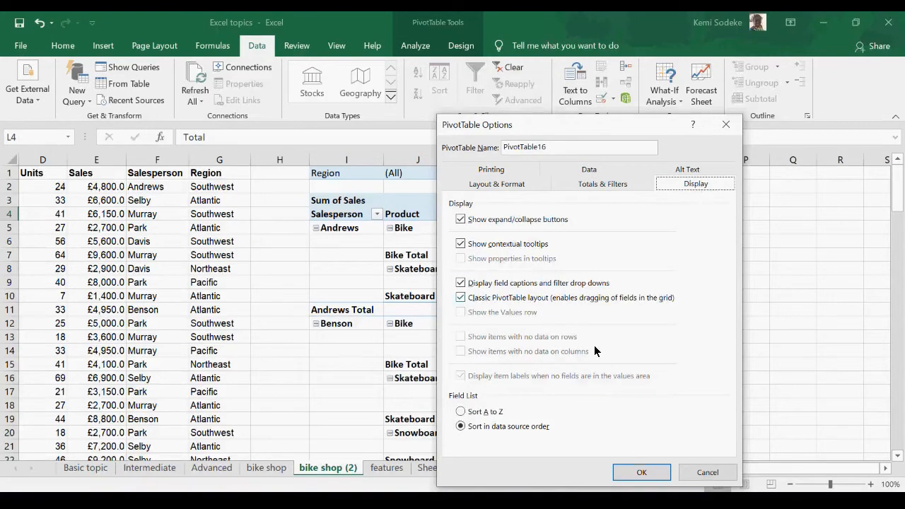
{"action": "left_click", "coordinate": [462, 412]}
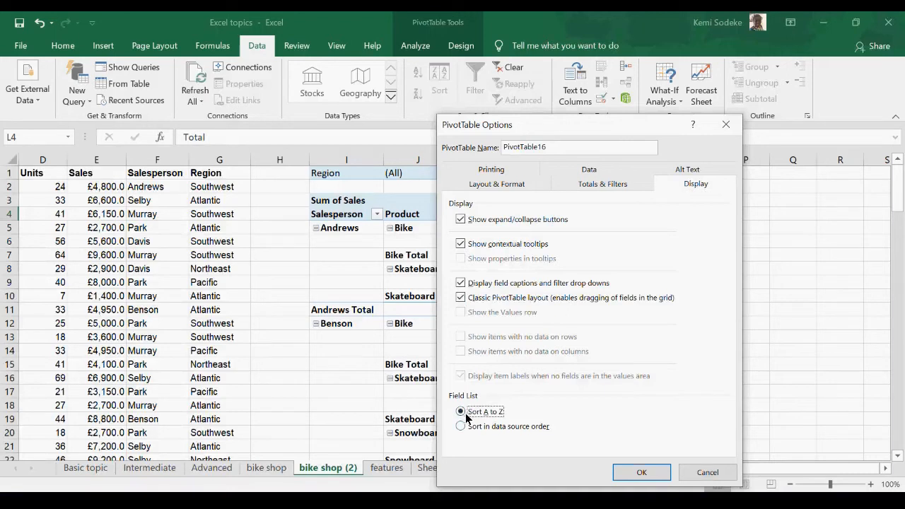
{"action": "left_click", "coordinate": [647, 471]}
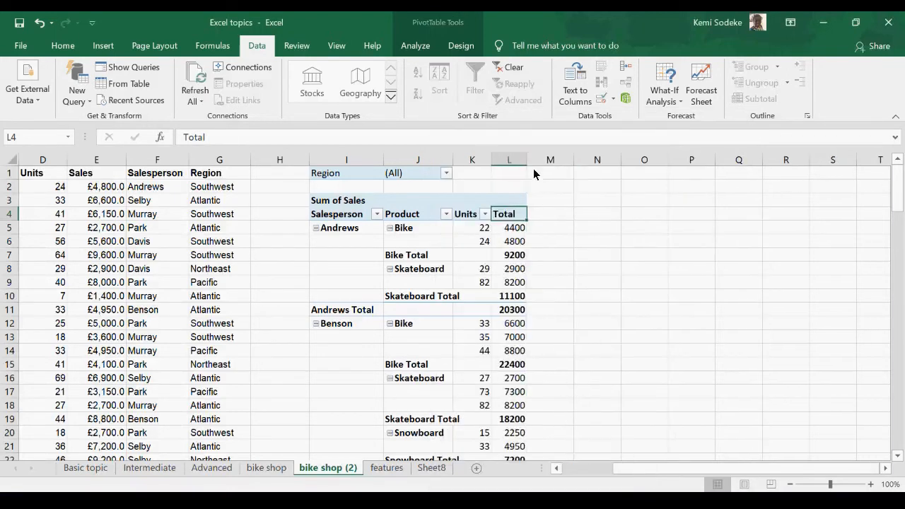
Step: Sort the PivotTable's Salesperson field from Z to A
{"action": "left_click", "coordinate": [350, 220]}
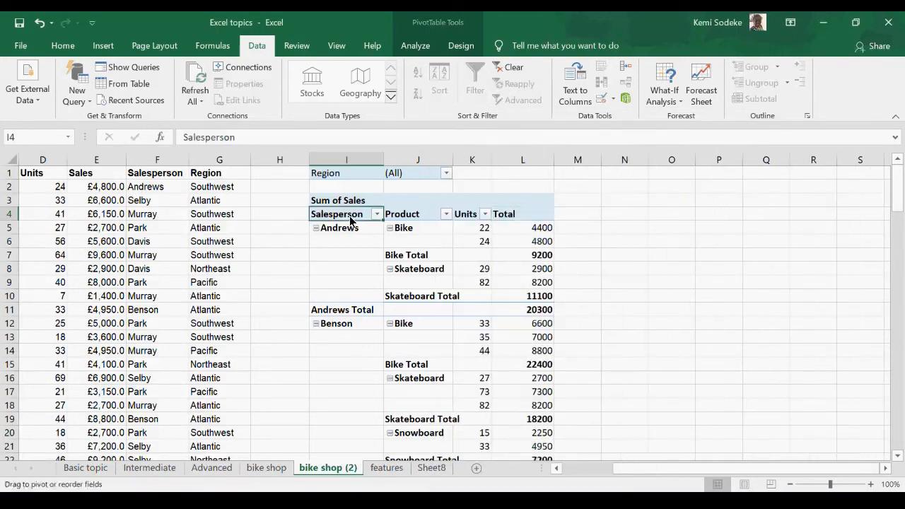
{"action": "right_click", "coordinate": [345, 217]}
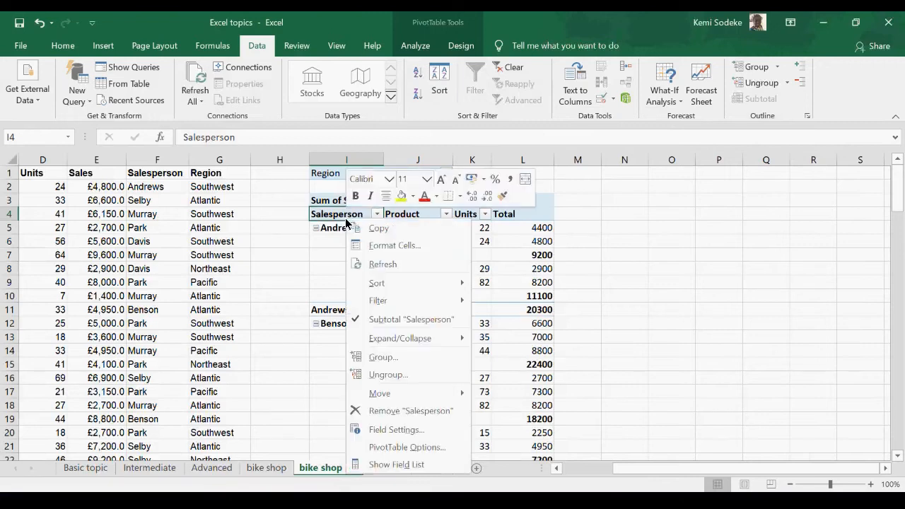
{"action": "left_click", "coordinate": [344, 219]}
{"action": "left_click", "coordinate": [377, 214]}
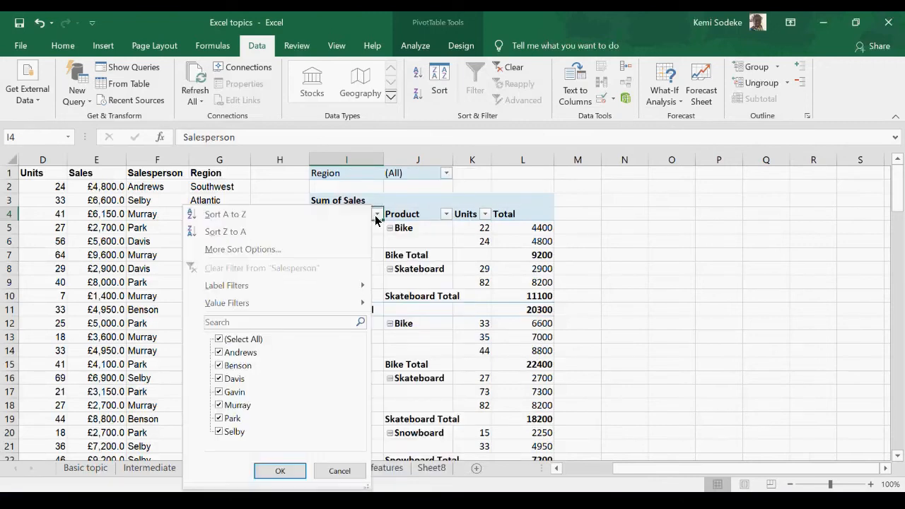
{"action": "left_click", "coordinate": [233, 232]}
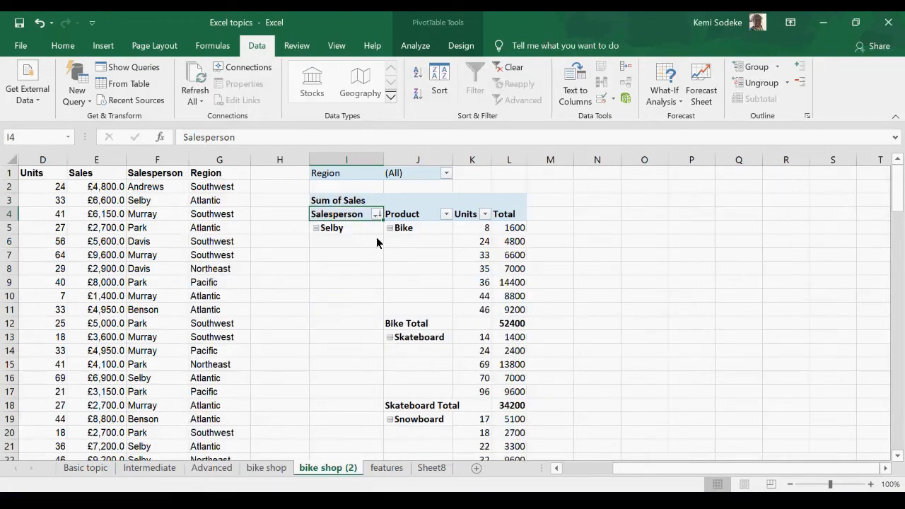
Step: Sort the PivotTable's Salesperson field from A to Z
{"action": "left_click", "coordinate": [378, 214]}
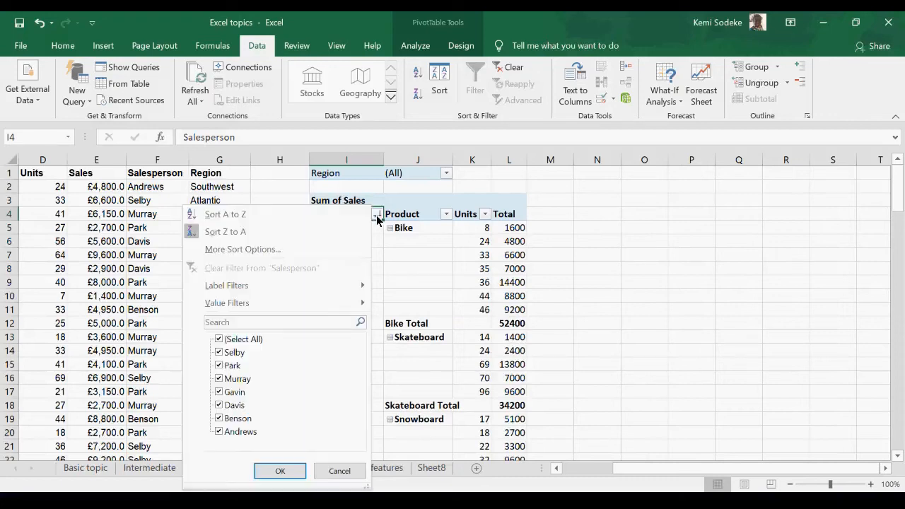
{"action": "left_click", "coordinate": [251, 217]}
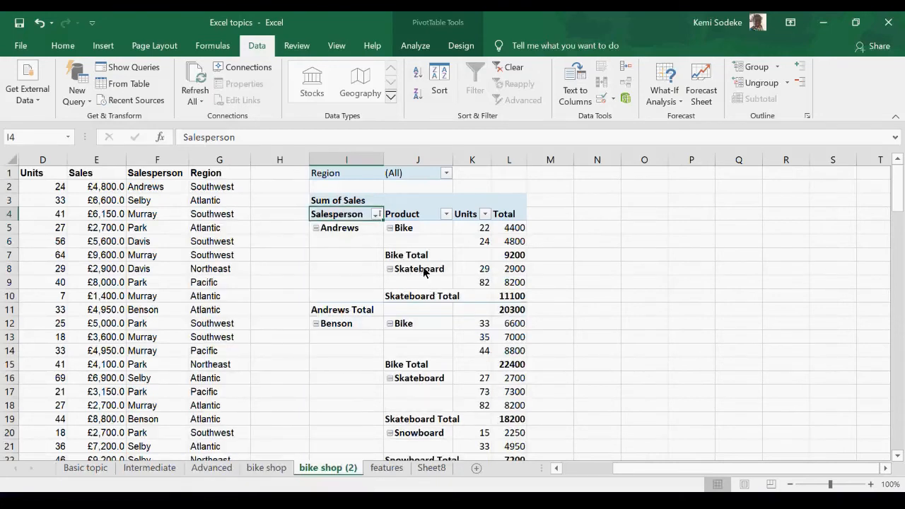
Step: Open the PivotTable's printing options and move the dialog clear of the table
{"action": "right_click", "coordinate": [447, 240]}
{"action": "left_click", "coordinate": [490, 465]}
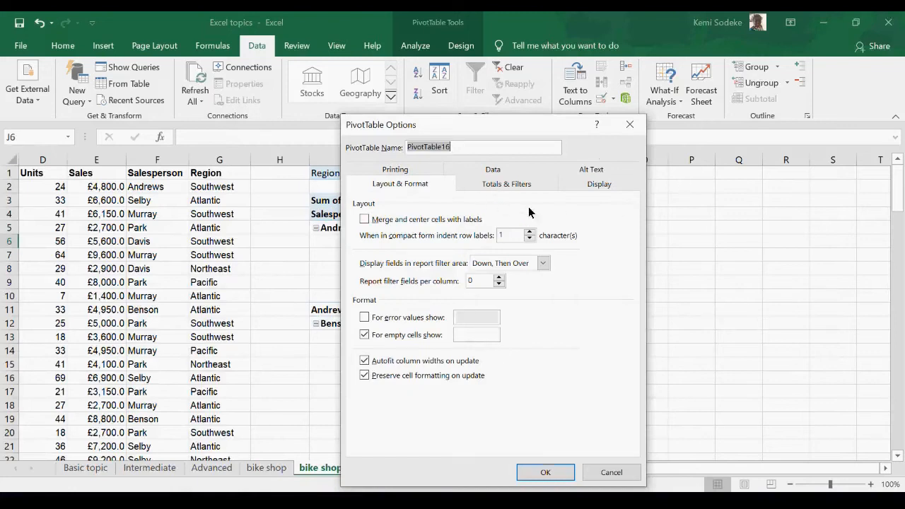
{"action": "left_click", "coordinate": [416, 173]}
{"action": "left_click_drag", "start_coordinate": [447, 128], "coordinate": [599, 146]}
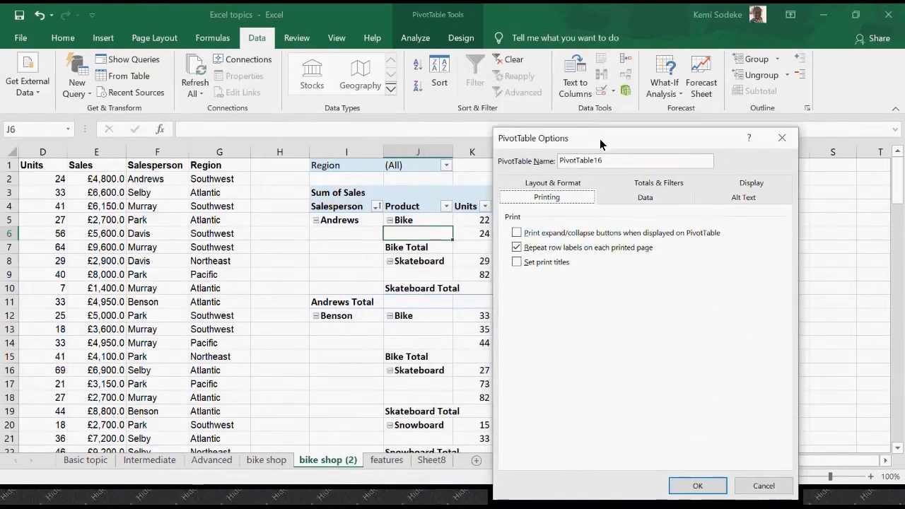
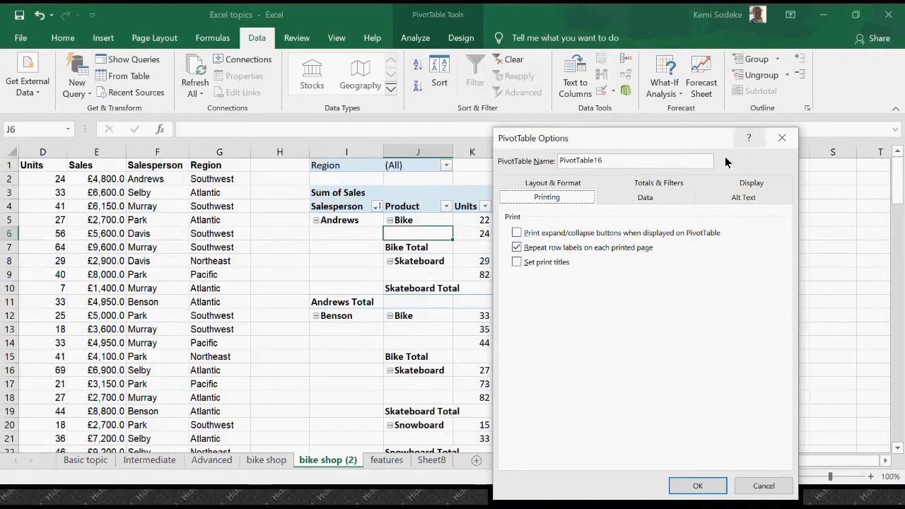
Step: Close the PivotTable options without applying any changes
{"action": "left_click_drag", "start_coordinate": [693, 142], "coordinate": [690, 119]}
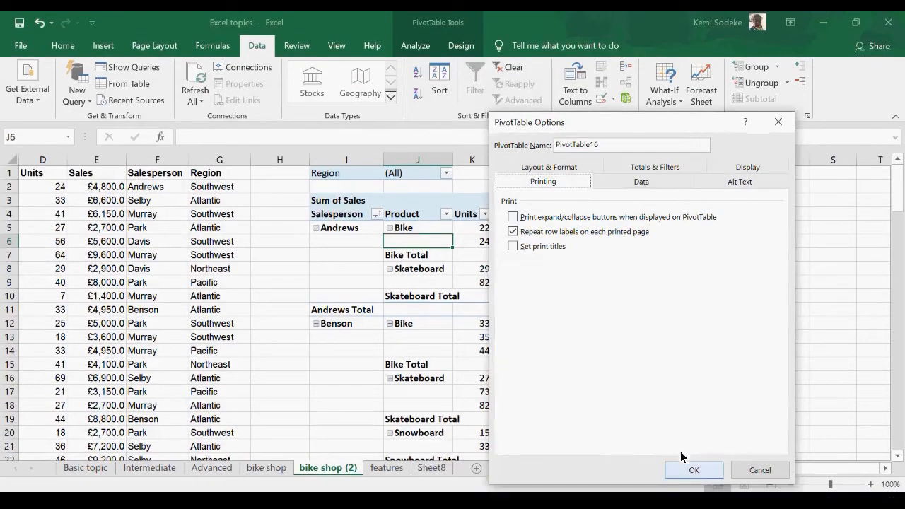
{"action": "left_click", "coordinate": [758, 470]}
{"action": "left_click", "coordinate": [713, 337]}
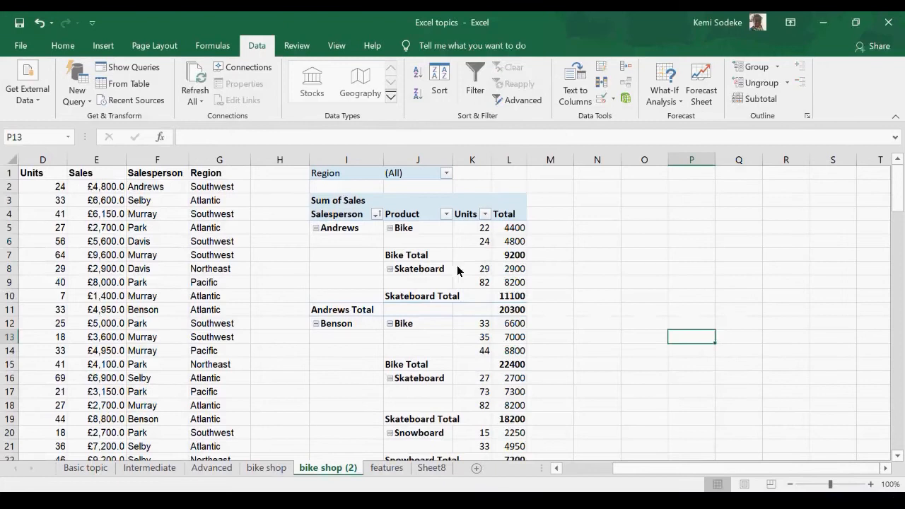
{"action": "left_click", "coordinate": [584, 472]}
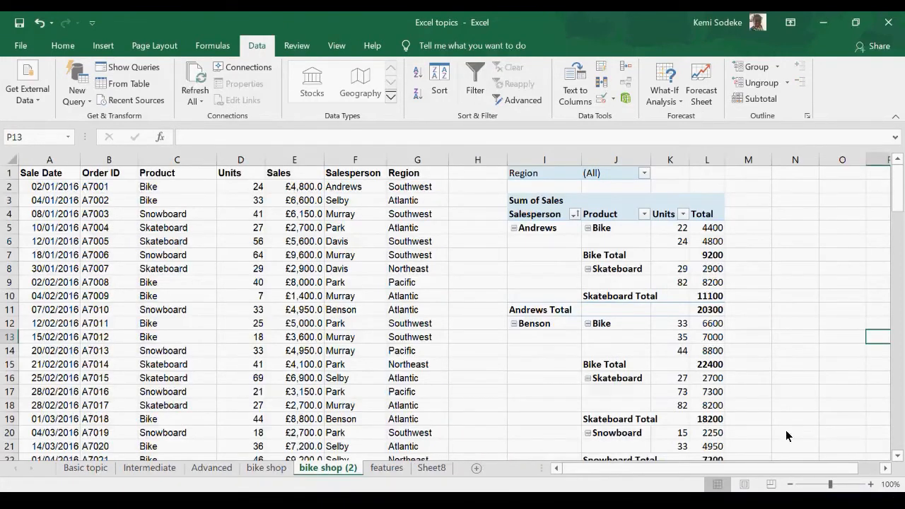
{"action": "left_click", "coordinate": [888, 473]}
{"action": "left_click", "coordinate": [888, 473]}
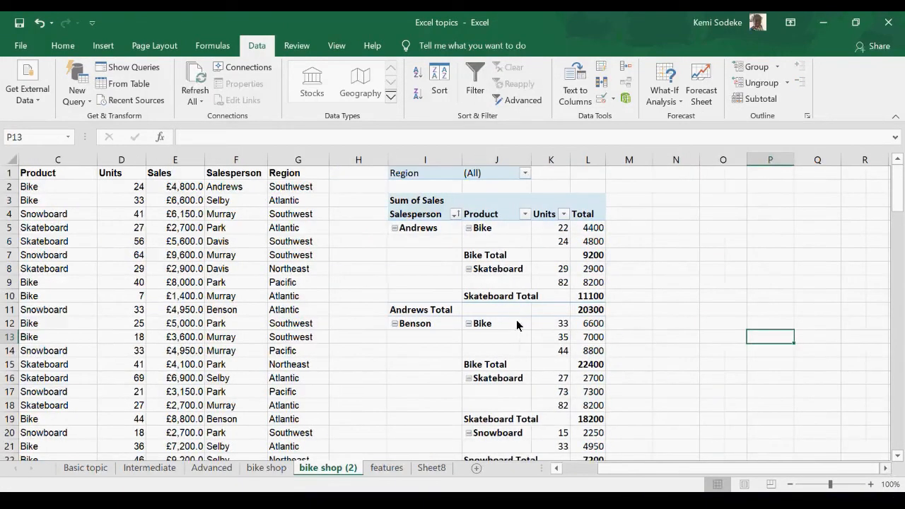
{"action": "left_click_drag", "start_coordinate": [498, 256], "coordinate": [506, 266]}
{"action": "left_click", "coordinate": [560, 299]}
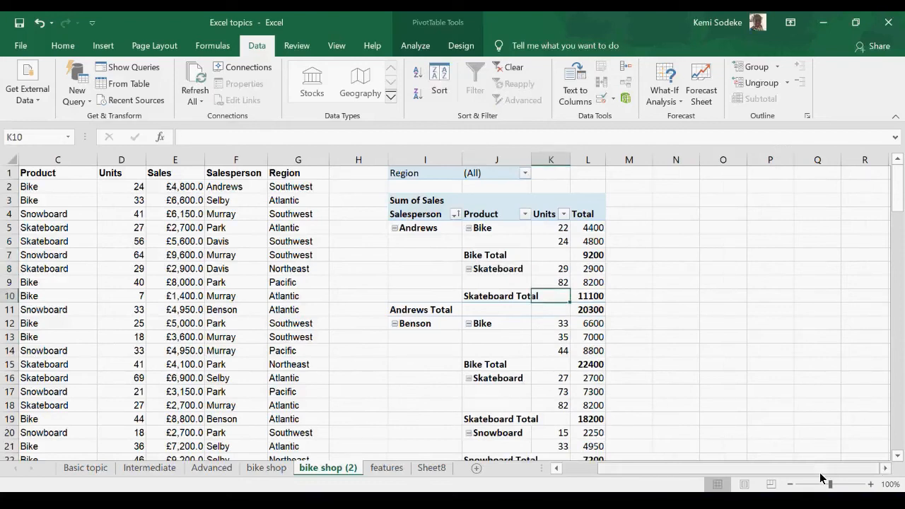
Step: Preview a Line PivotChart of the bike shop PivotTable and cancel without inserting it
{"action": "left_click", "coordinate": [438, 244]}
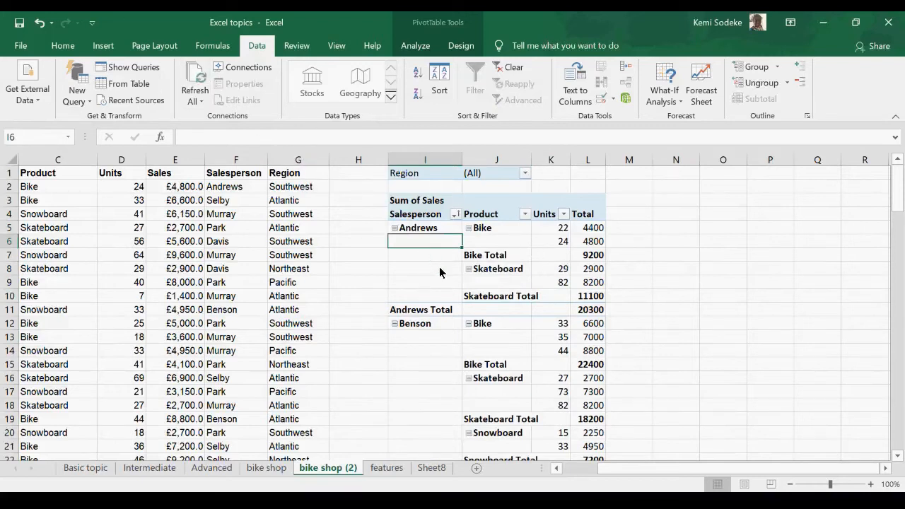
{"action": "left_click", "coordinate": [103, 45]}
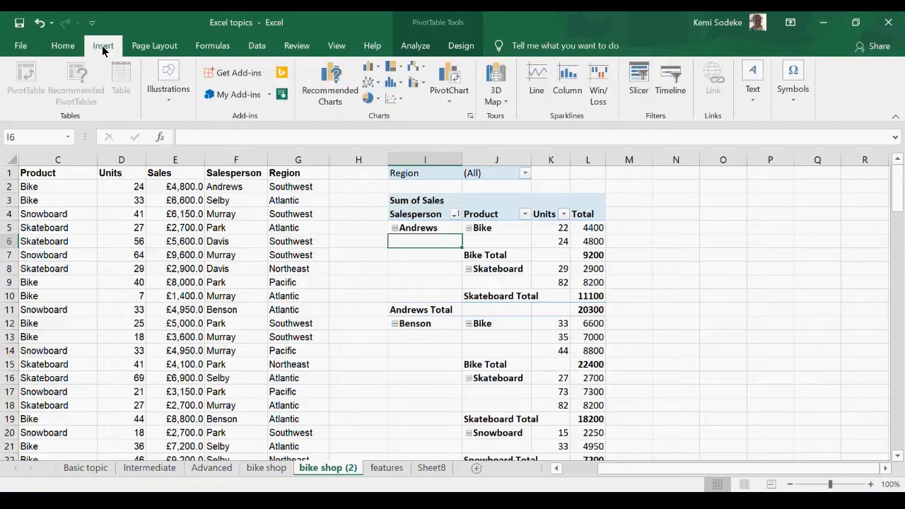
{"action": "left_click", "coordinate": [452, 78]}
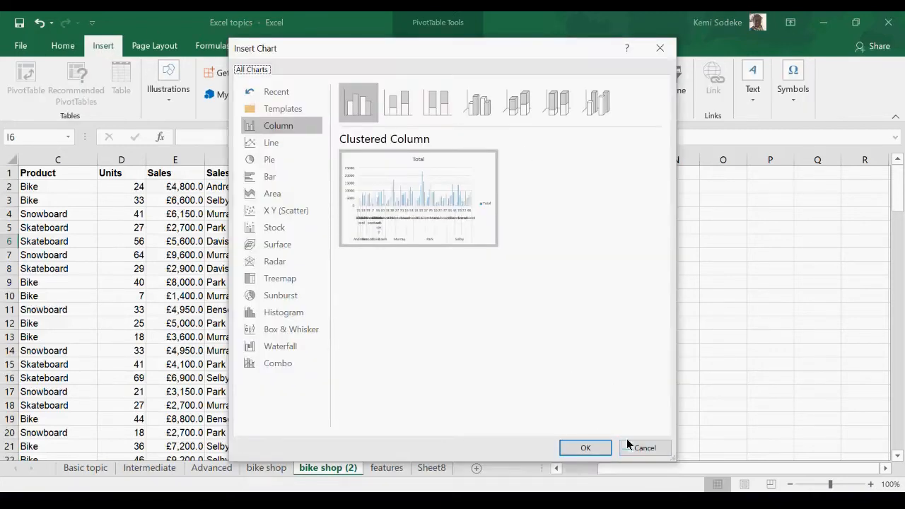
{"action": "left_click", "coordinate": [286, 141]}
{"action": "mouse_move", "coordinate": [414, 187]}
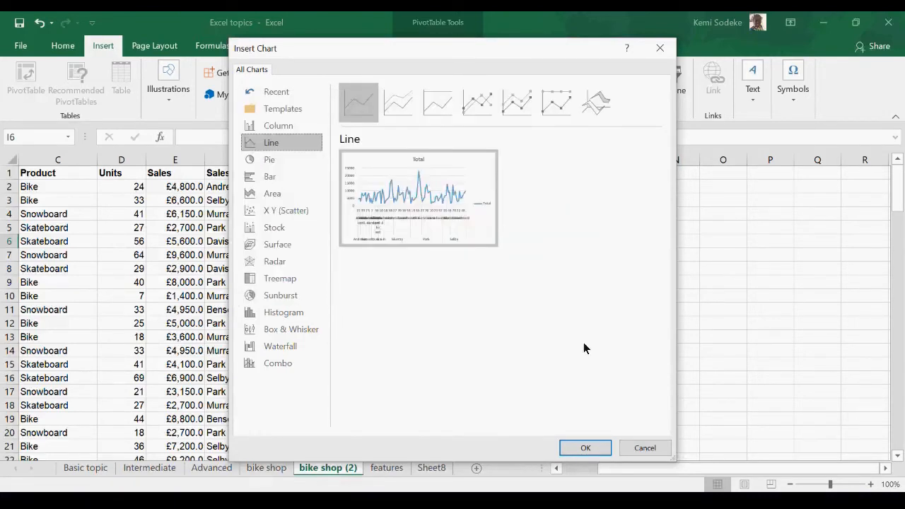
{"action": "left_click", "coordinate": [645, 448]}
Step: Remove the Product and Units fields from the PivotTable, keeping the sum of sales by salesperson, and close the field list
{"action": "right_click", "coordinate": [472, 246]}
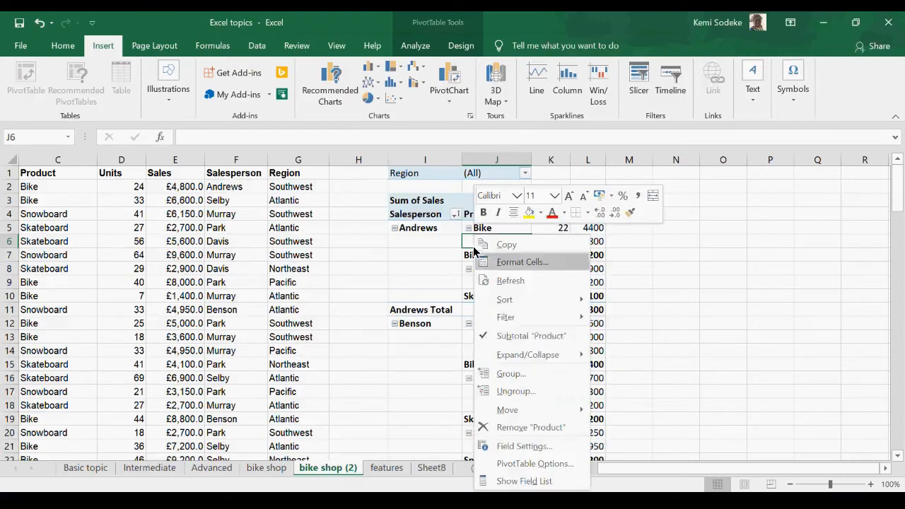
{"action": "left_click", "coordinate": [459, 256]}
{"action": "left_click", "coordinate": [439, 256]}
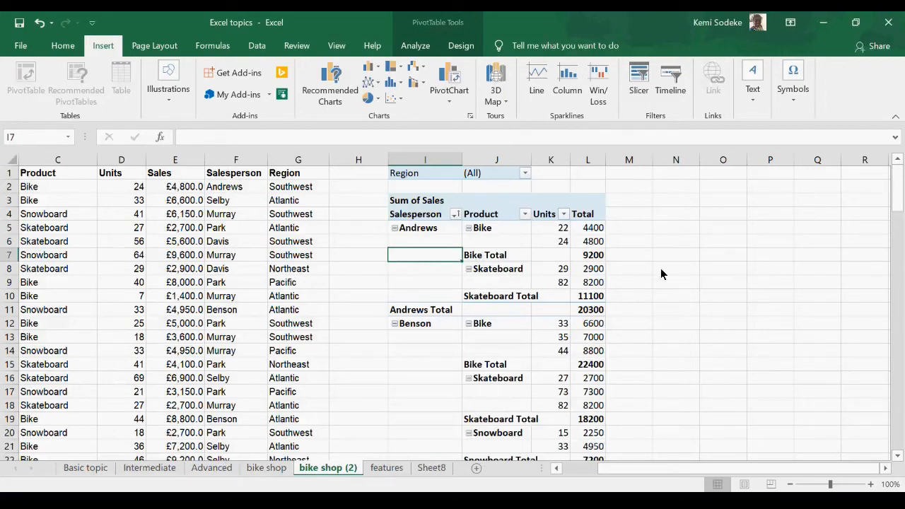
{"action": "left_click", "coordinate": [434, 24]}
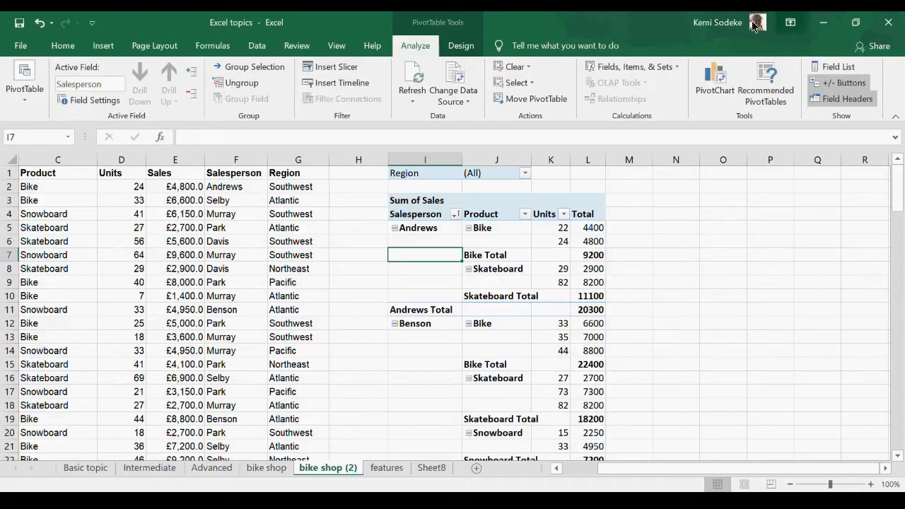
{"action": "left_click", "coordinate": [844, 67]}
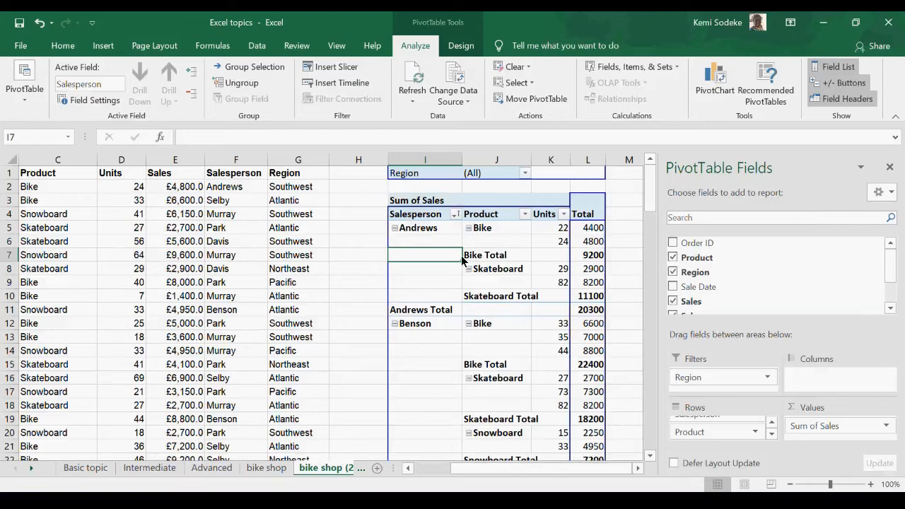
{"action": "left_click", "coordinate": [771, 423]}
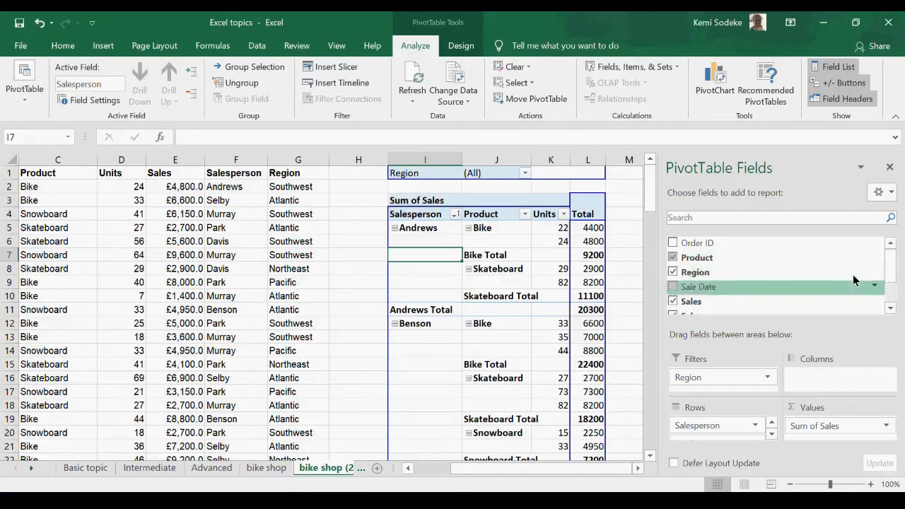
{"action": "left_click", "coordinate": [673, 259]}
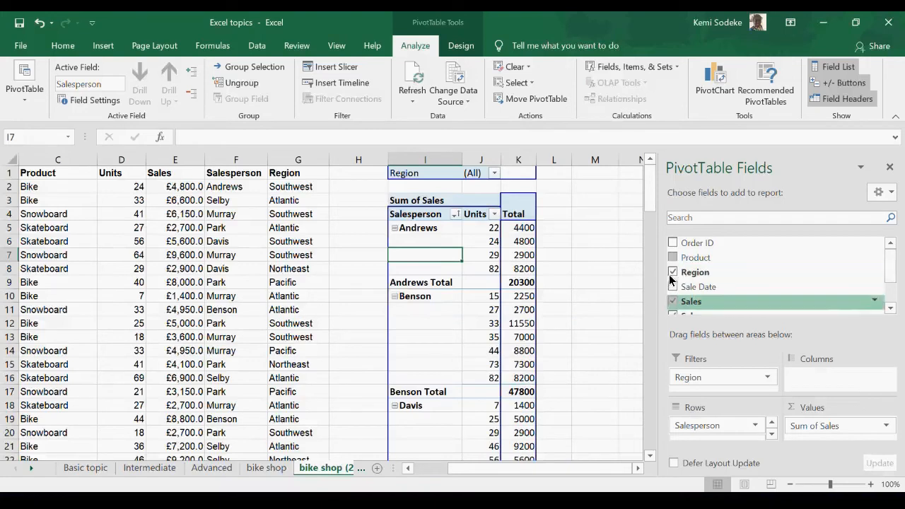
{"action": "left_click", "coordinate": [890, 309]}
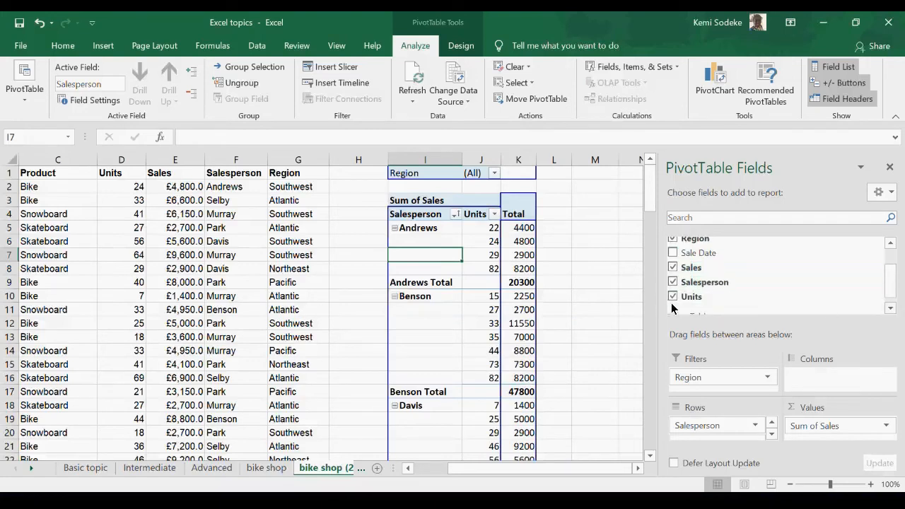
{"action": "left_click", "coordinate": [672, 297]}
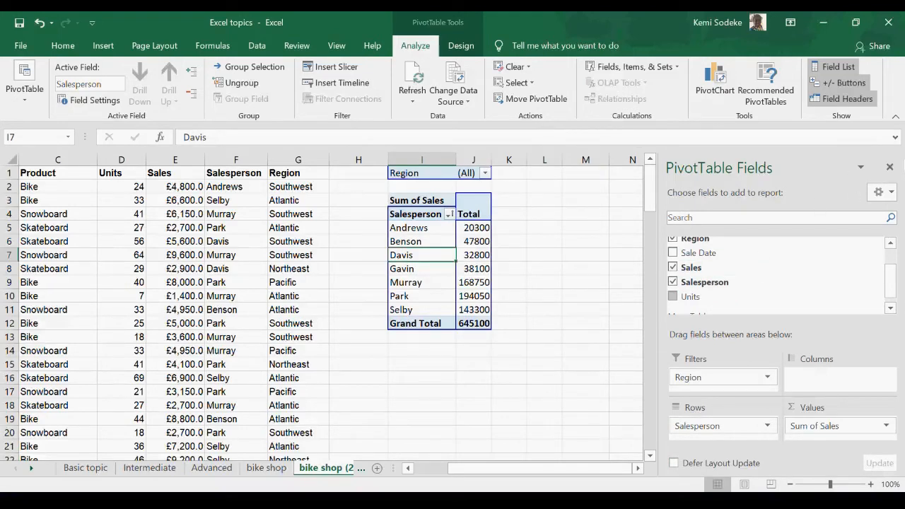
{"action": "left_click", "coordinate": [889, 168]}
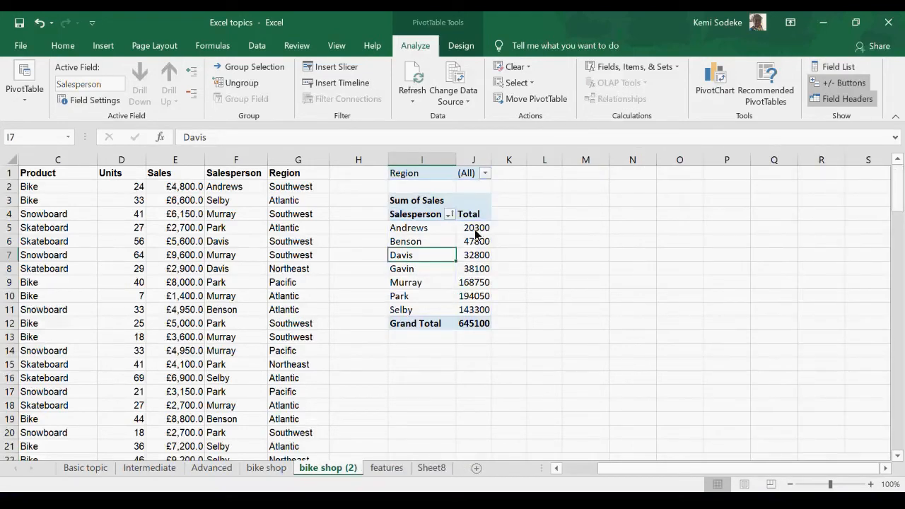
Step: Widen column J slightly, where the PivotTable's totals are shown
{"action": "left_click_drag", "start_coordinate": [490, 169], "coordinate": [508, 168]}
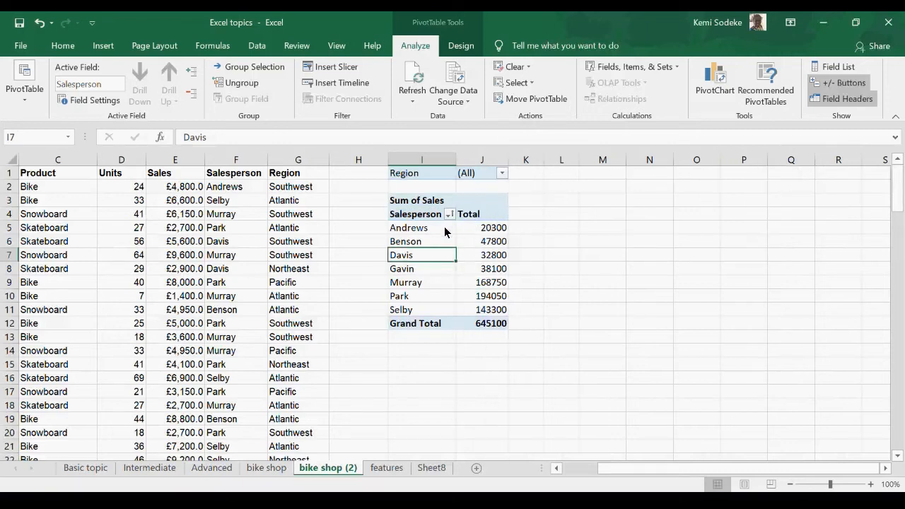
{"action": "left_click", "coordinate": [443, 236]}
{"action": "left_click_drag", "start_coordinate": [442, 273], "coordinate": [448, 282]}
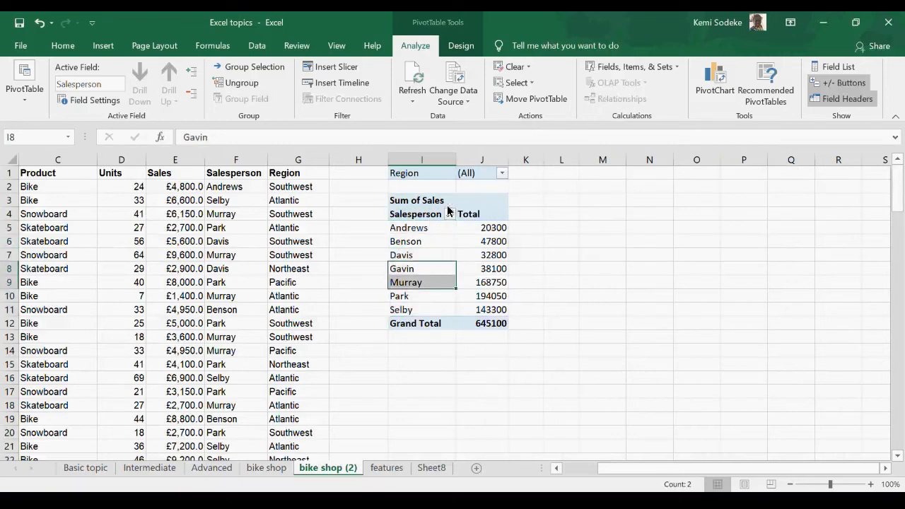
Step: Insert a Clustered Column PivotChart of the total sales by salesperson
{"action": "left_click", "coordinate": [102, 45]}
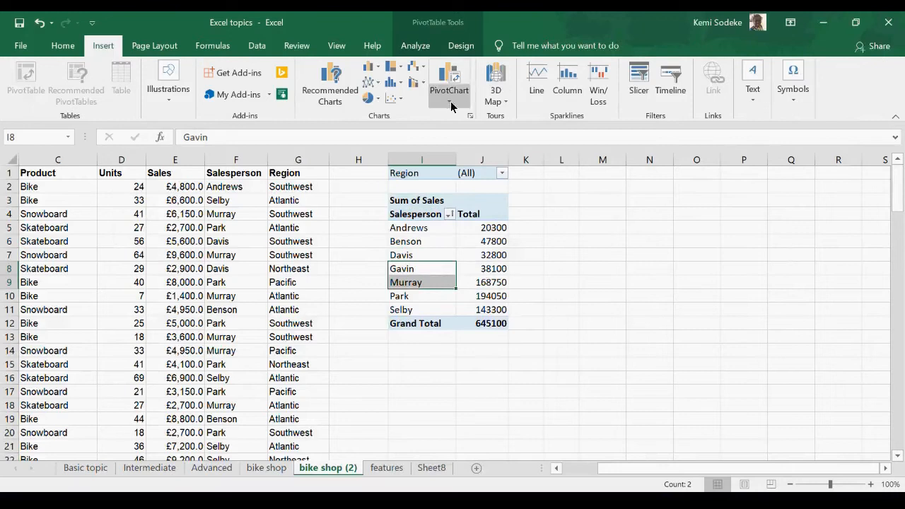
{"action": "left_click", "coordinate": [455, 80]}
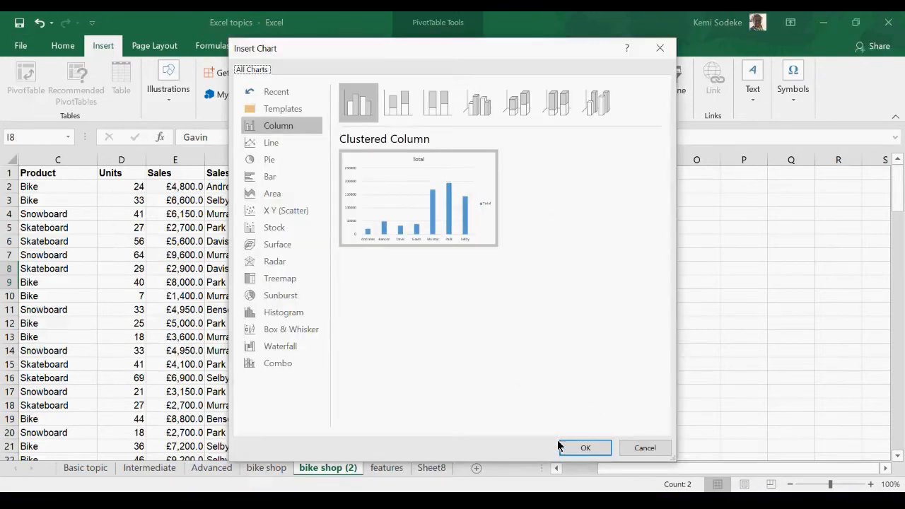
{"action": "left_click", "coordinate": [274, 128]}
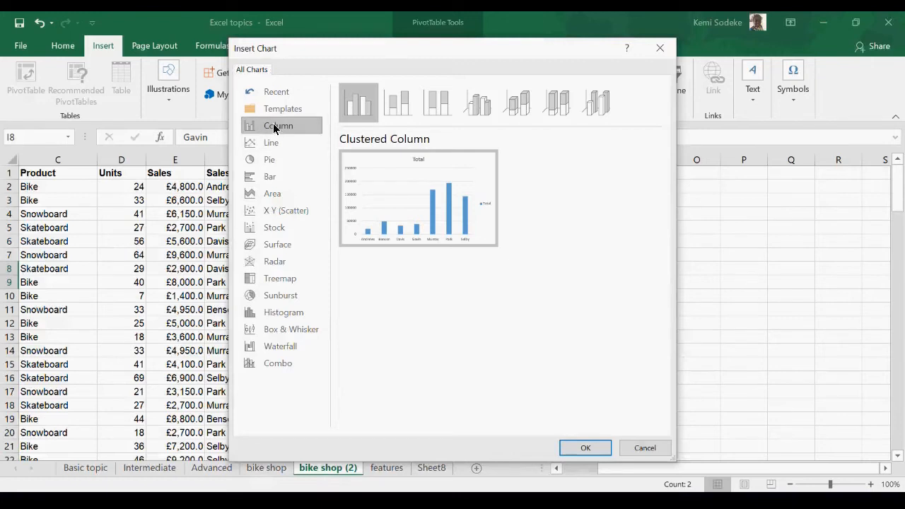
{"action": "left_click", "coordinate": [586, 447]}
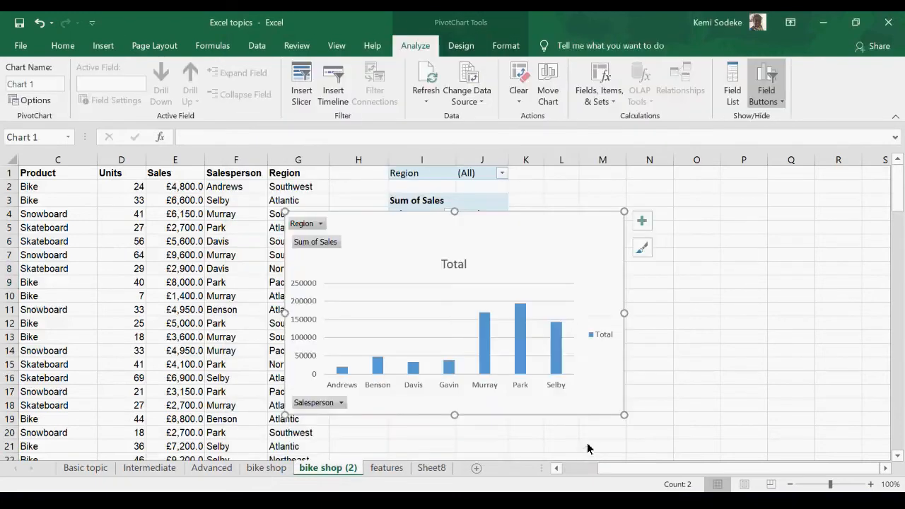
Step: Move the PivotChart beside the PivotTable, with its edge near the start of column L, clear of the totals
{"action": "left_click_drag", "start_coordinate": [404, 228], "coordinate": [654, 195]}
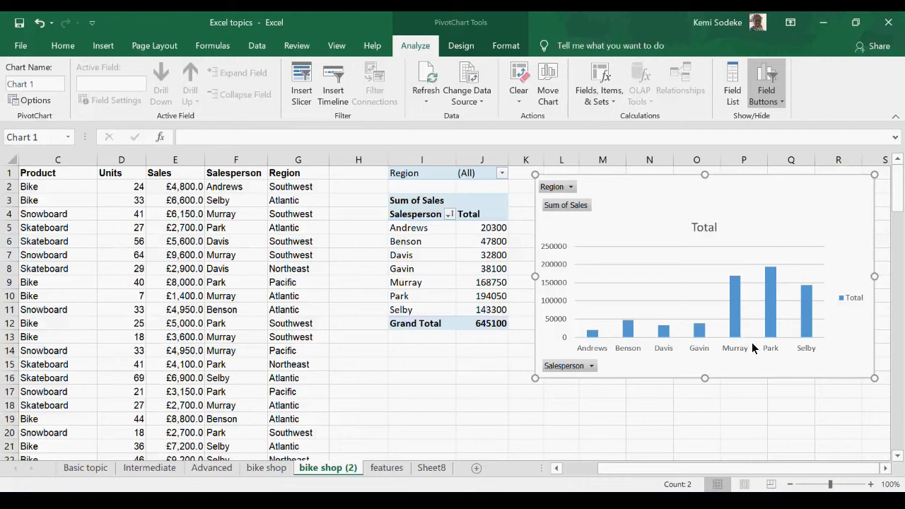
{"action": "left_click", "coordinate": [435, 286]}
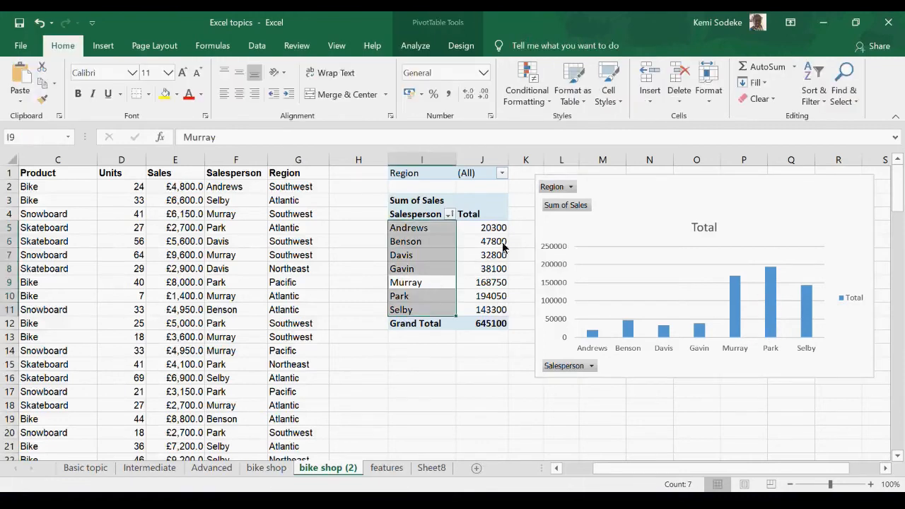
{"action": "left_click_drag", "start_coordinate": [662, 190], "coordinate": [668, 186]}
{"action": "left_click", "coordinate": [490, 218]}
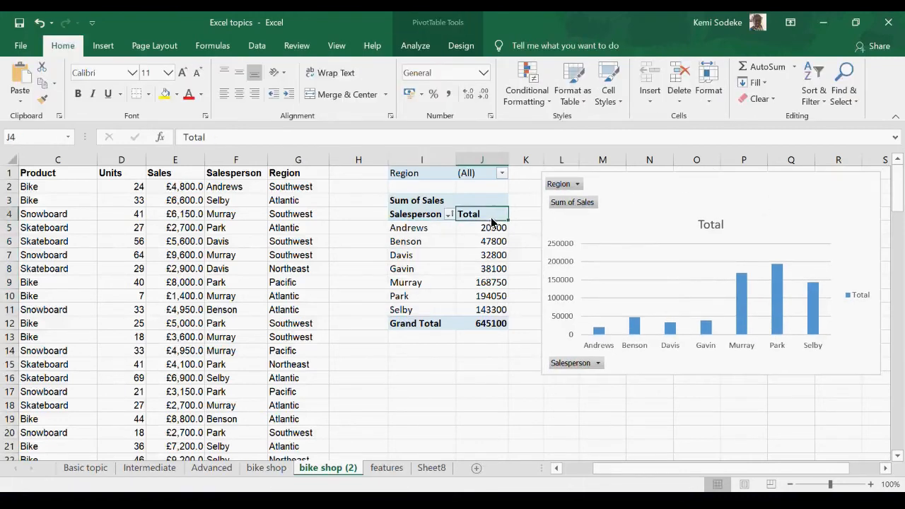
Step: Replace Salesperson with Product in the PivotTable's rows, close the field list and widen the Total column slightly
{"action": "left_click", "coordinate": [423, 256]}
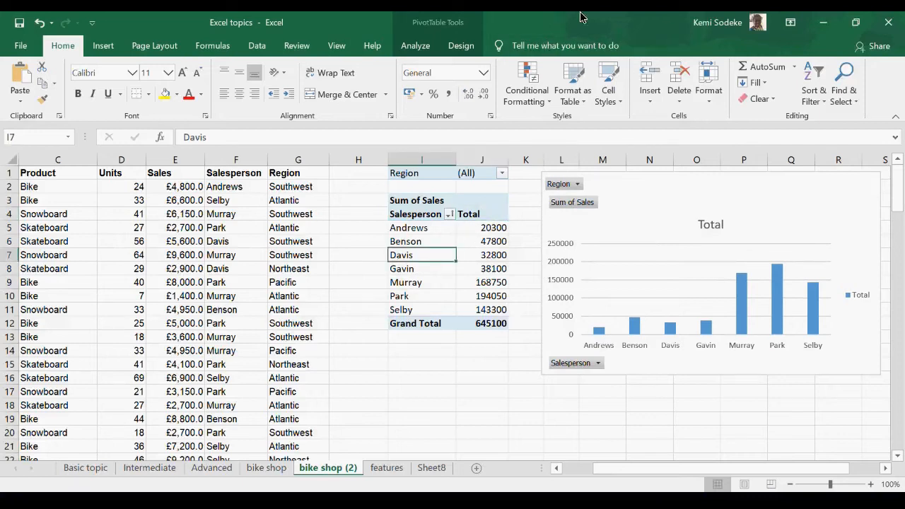
{"action": "left_click", "coordinate": [441, 25]}
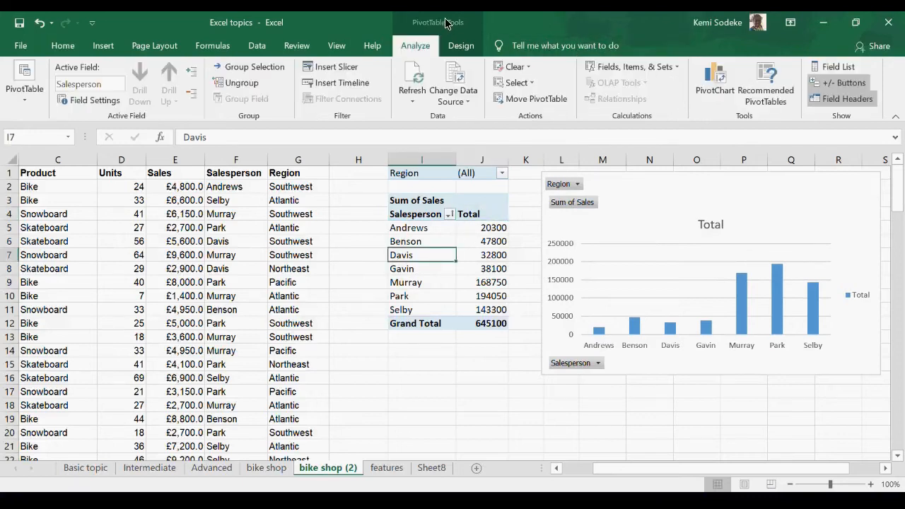
{"action": "left_click", "coordinate": [853, 68]}
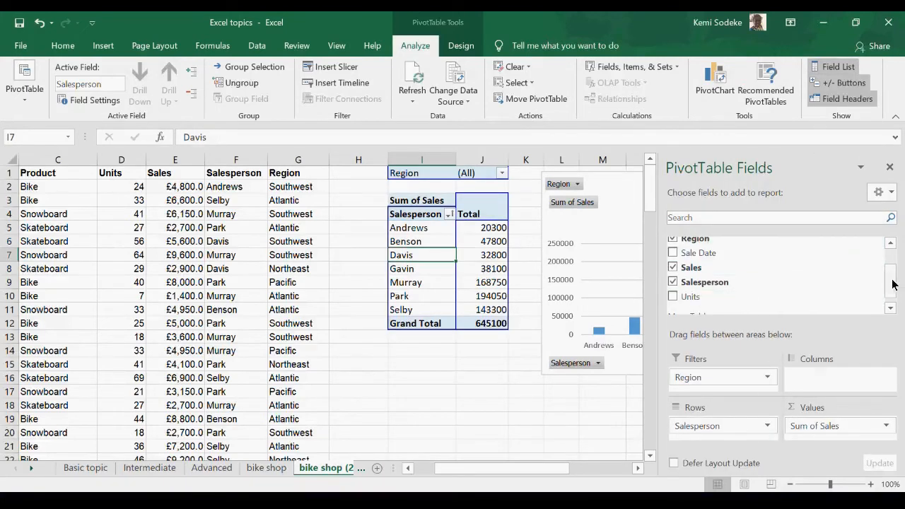
{"action": "left_click_drag", "start_coordinate": [892, 284], "coordinate": [894, 265]}
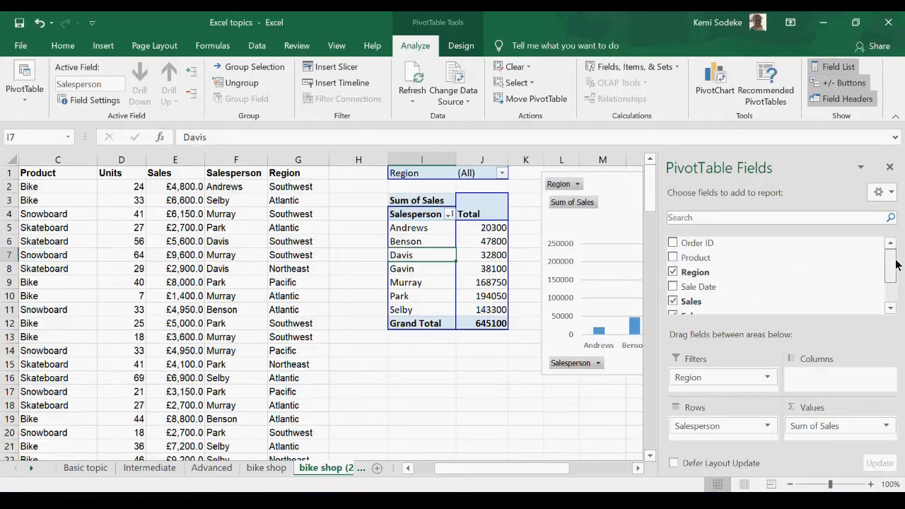
{"action": "left_click", "coordinate": [673, 259]}
{"action": "left_click_drag", "start_coordinate": [893, 259], "coordinate": [898, 281]}
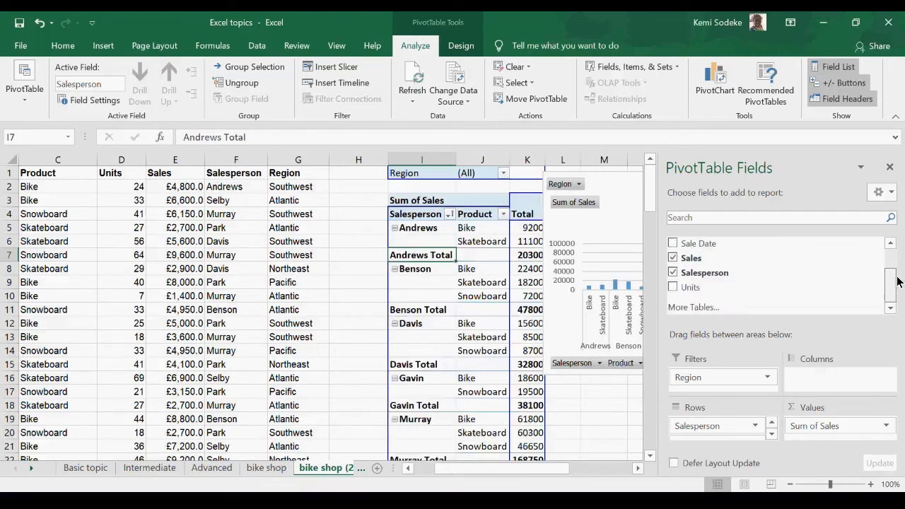
{"action": "left_click", "coordinate": [673, 273]}
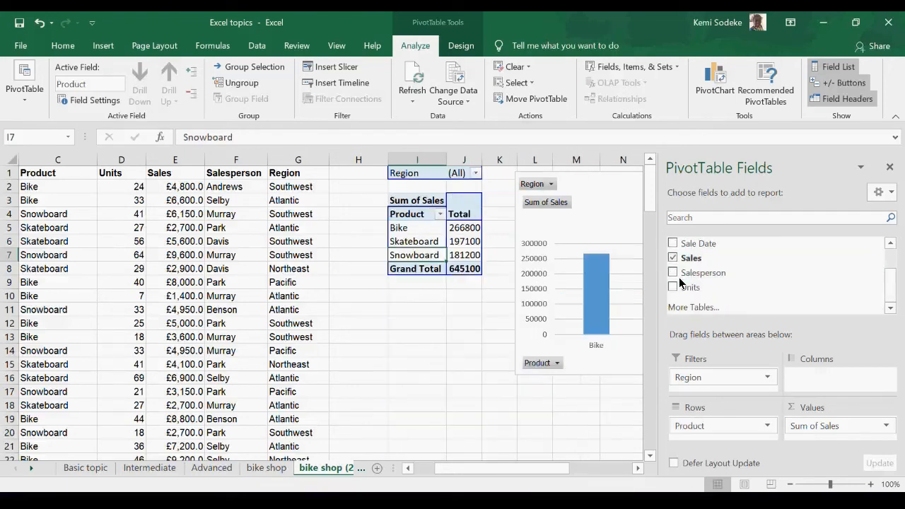
{"action": "left_click", "coordinate": [890, 168]}
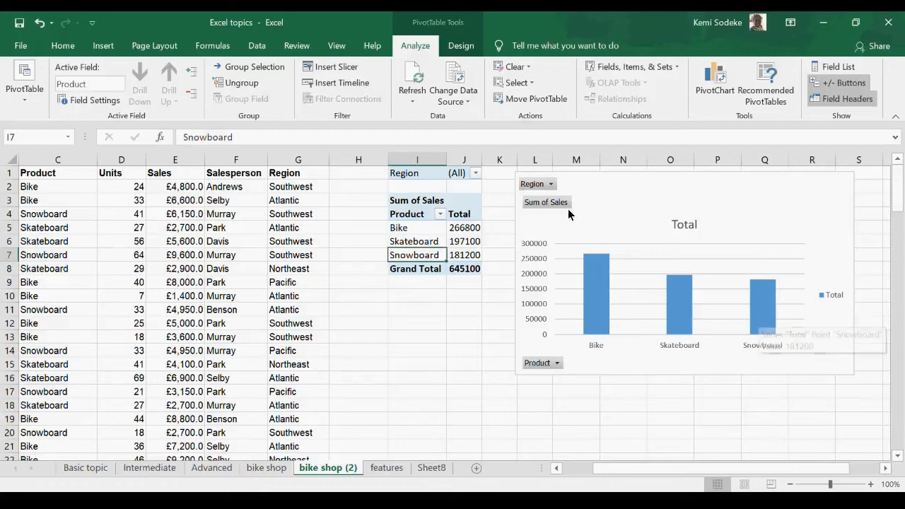
{"action": "left_click_drag", "start_coordinate": [481, 158], "coordinate": [502, 158]}
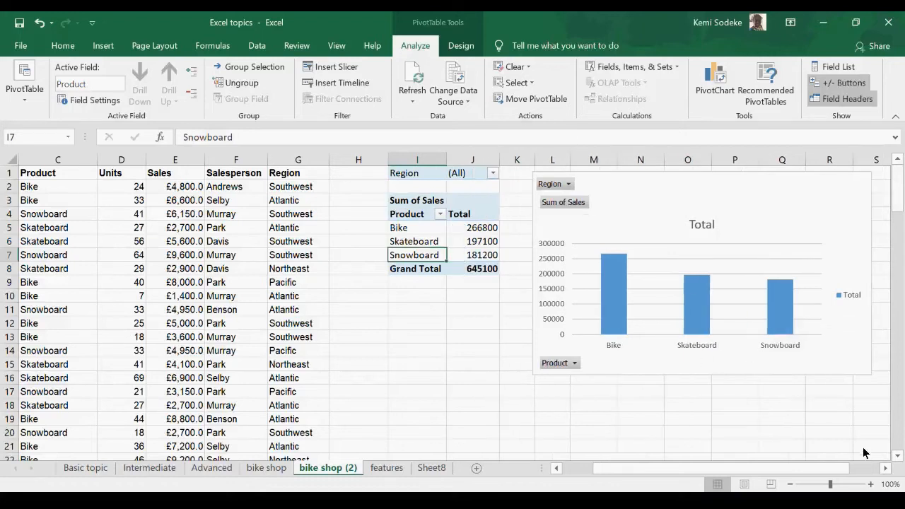
Step: Delete the PivotChart beside the product PivotTable on the bike shop (2) sheet
{"action": "left_click", "coordinate": [885, 468]}
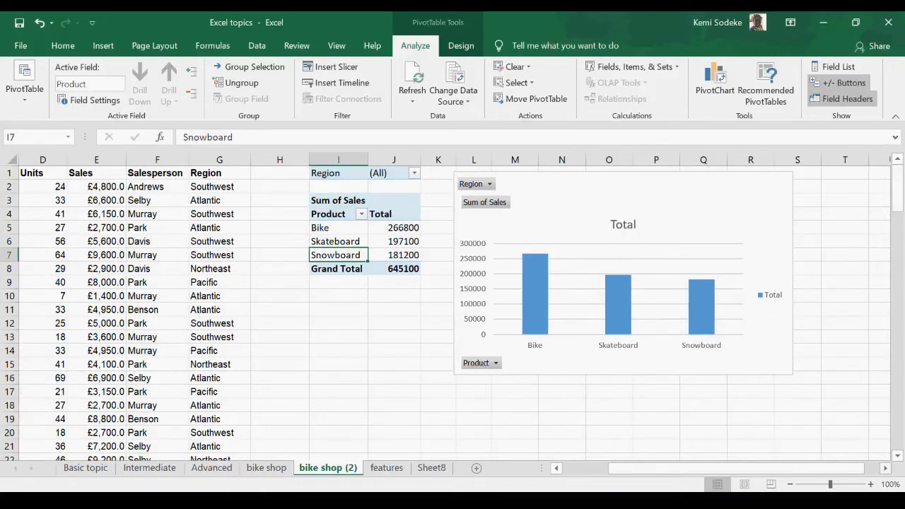
{"action": "left_click", "coordinate": [152, 470]}
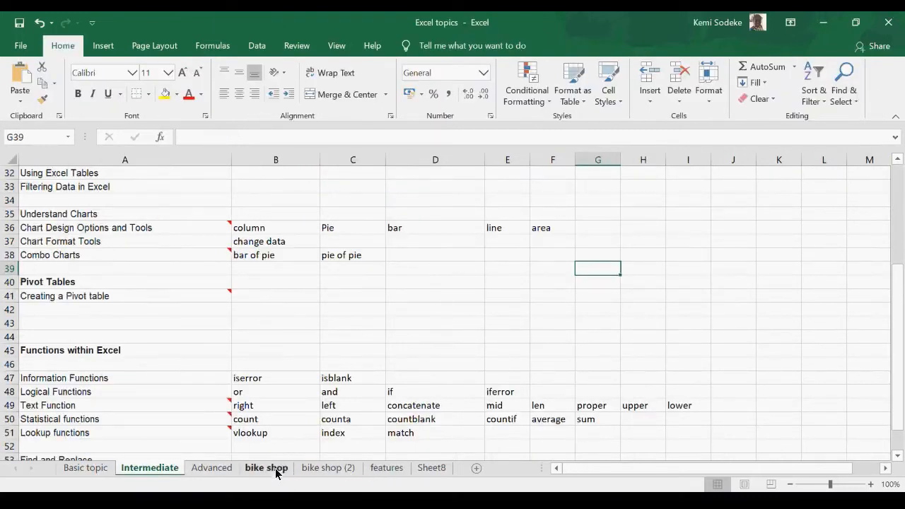
{"action": "left_click", "coordinate": [331, 470]}
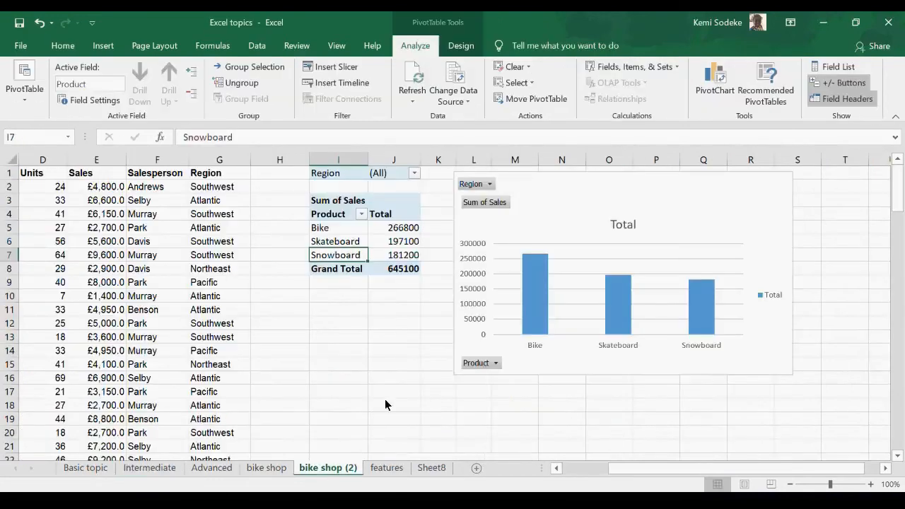
{"action": "left_click", "coordinate": [563, 183]}
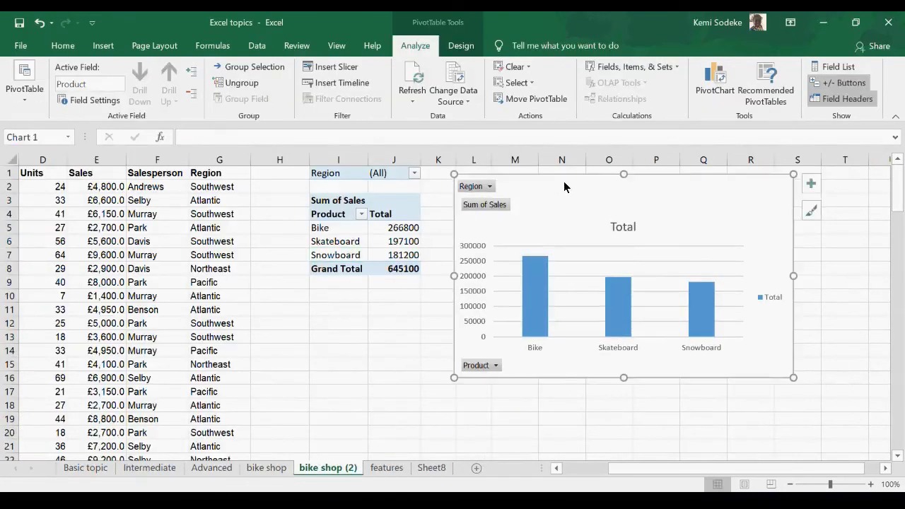
{"action": "key", "text": "Delete"}
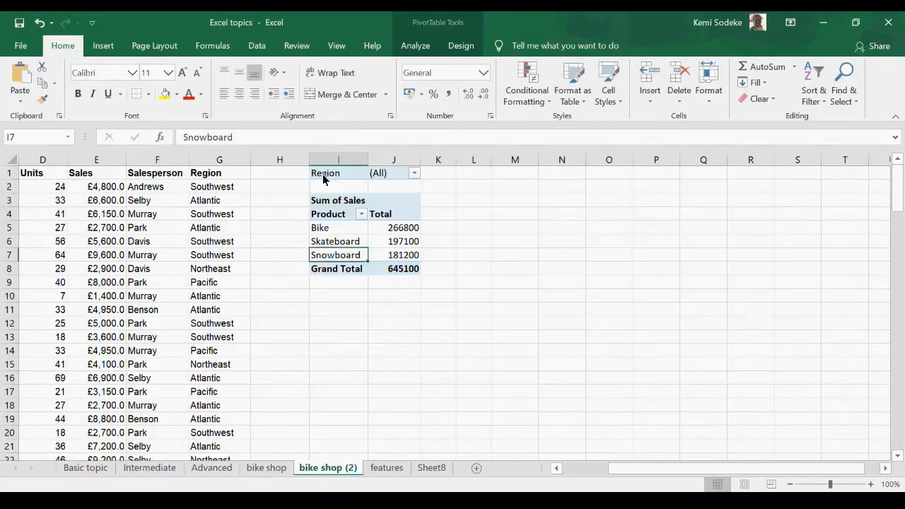
{"action": "left_click", "coordinate": [330, 177]}
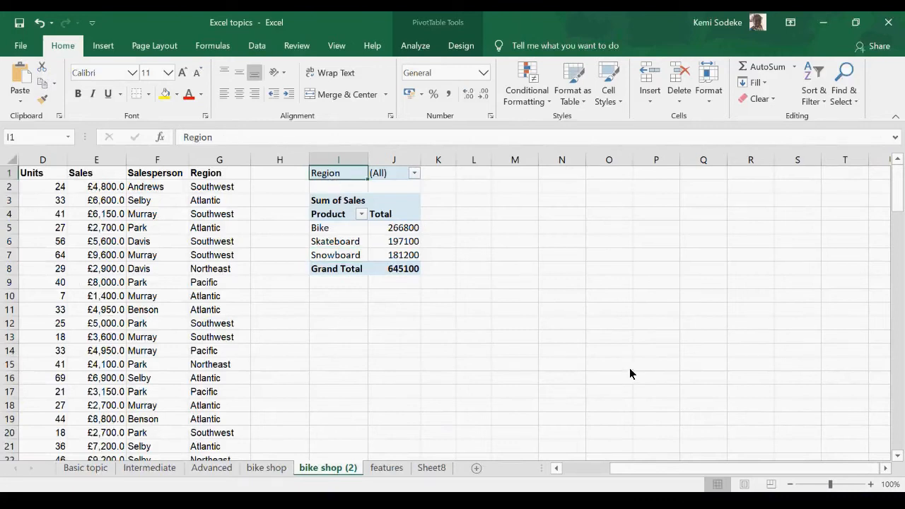
Step: Try to erase the Bike item label from the PivotTable's Product rows
{"action": "left_click_drag", "start_coordinate": [630, 463], "coordinate": [601, 469]}
{"action": "left_click", "coordinate": [488, 232]}
{"action": "left_click", "coordinate": [229, 137]}
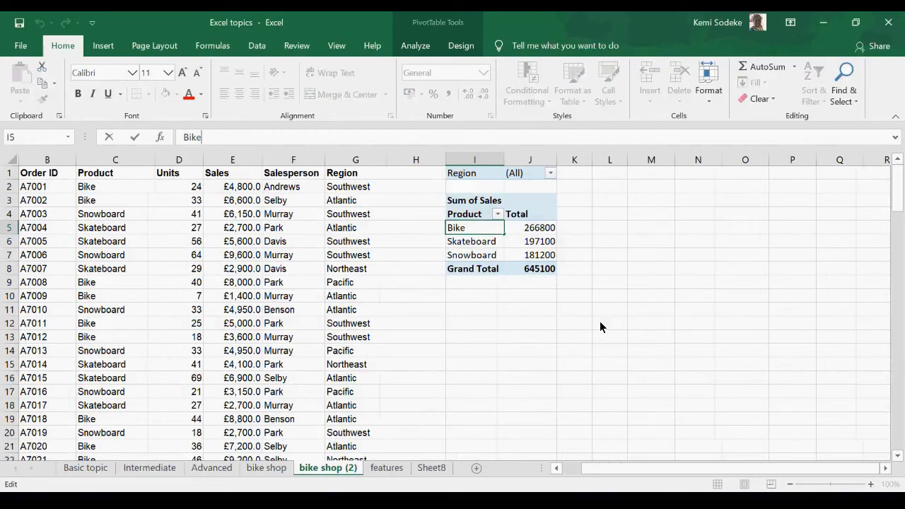
{"action": "key", "text": "BackSpace"}
{"action": "key", "text": "BackSpace"}
{"action": "key", "text": "BackSpace"}
{"action": "key", "text": "Return"}
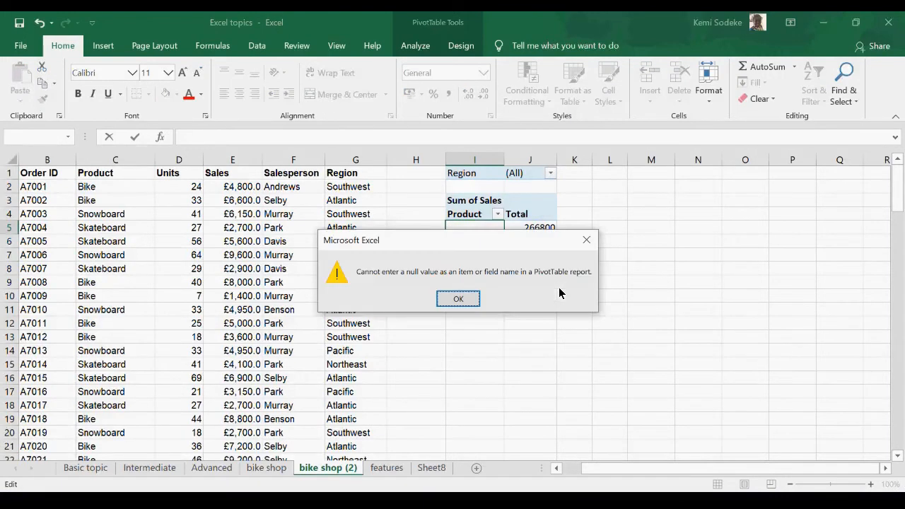
{"action": "left_click", "coordinate": [460, 298]}
{"action": "left_click", "coordinate": [518, 253]}
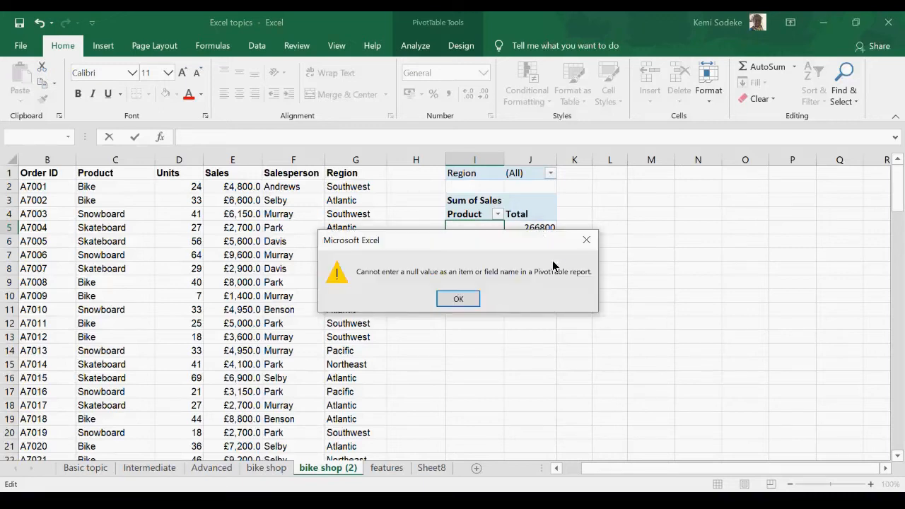
{"action": "left_click", "coordinate": [468, 300]}
{"action": "key", "text": "Escape"}
{"action": "left_click", "coordinate": [530, 364]}
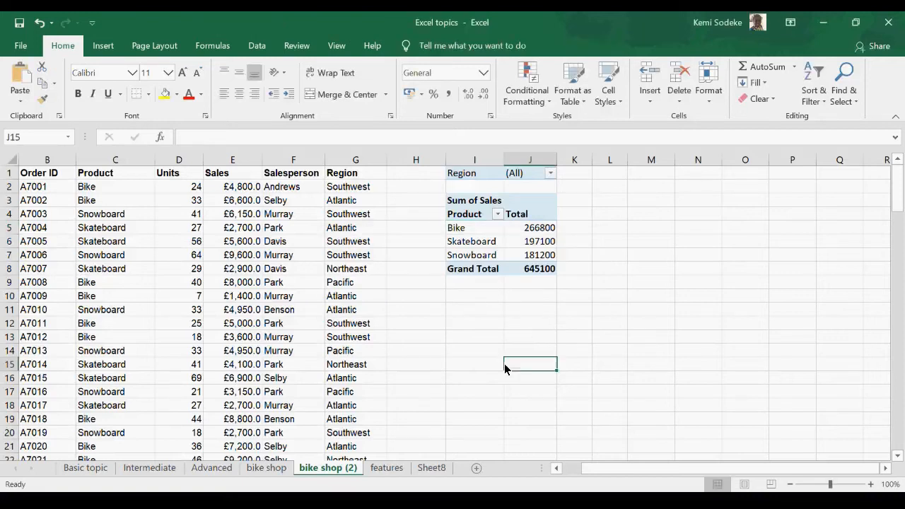
Step: Try to edit the Total column heading of the PivotTable
{"action": "left_click", "coordinate": [521, 221]}
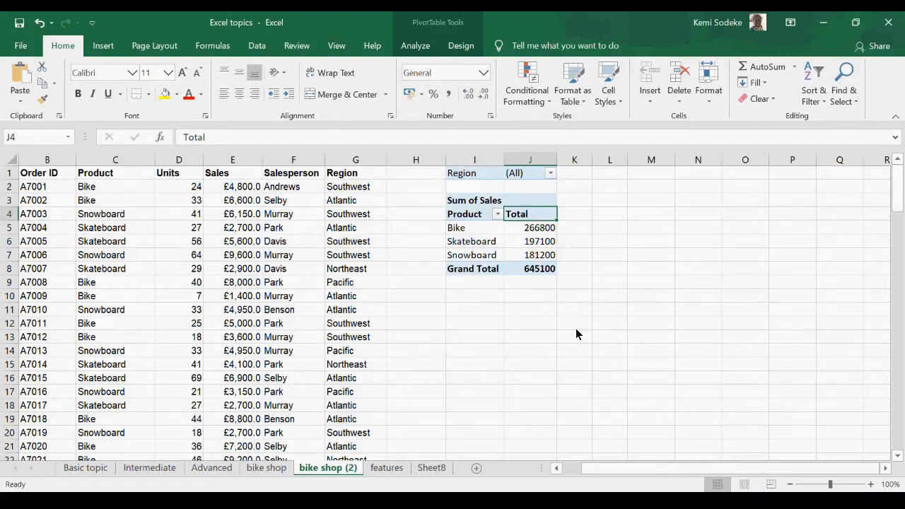
{"action": "left_click", "coordinate": [225, 143]}
{"action": "left_click", "coordinate": [458, 299]}
{"action": "left_click", "coordinate": [229, 143]}
{"action": "left_click", "coordinate": [459, 303]}
Step: Rename the PivotTable's Product heading as "Product Bikes" and widen column I to fit the full name
{"action": "left_click", "coordinate": [466, 219]}
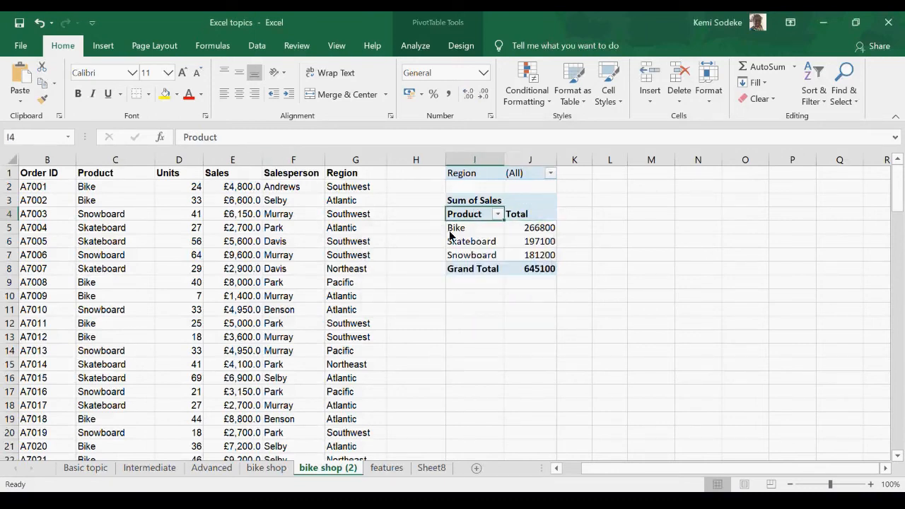
{"action": "left_click", "coordinate": [242, 139]}
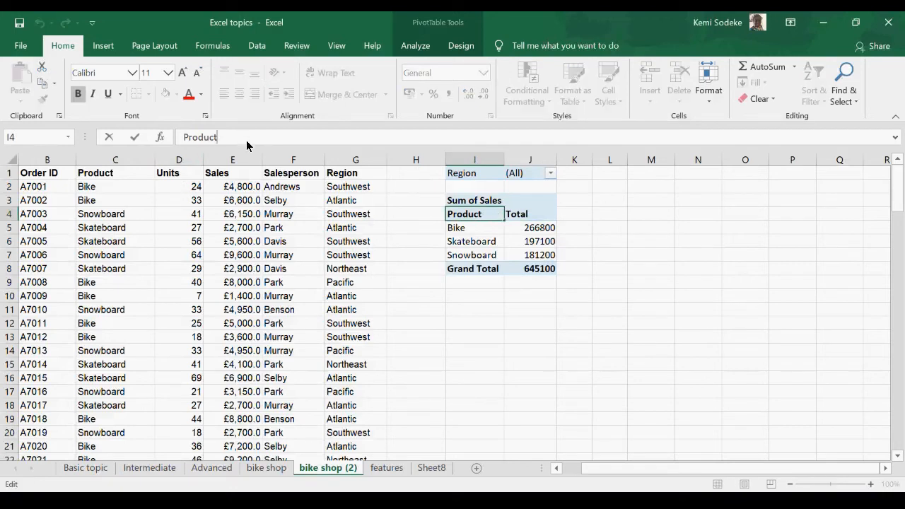
{"action": "type", "text": "Bikes"}
{"action": "key", "text": "Return"}
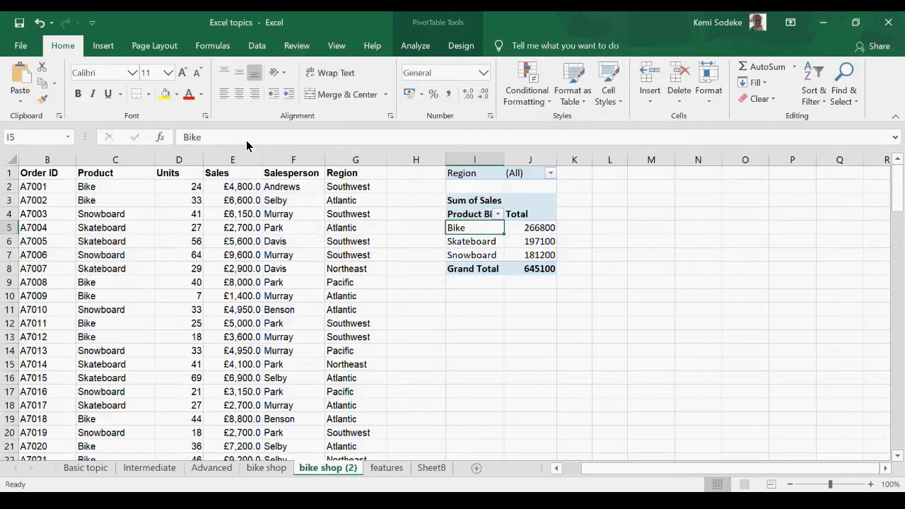
{"action": "left_click", "coordinate": [479, 217]}
{"action": "left_click_drag", "start_coordinate": [503, 160], "coordinate": [535, 160]}
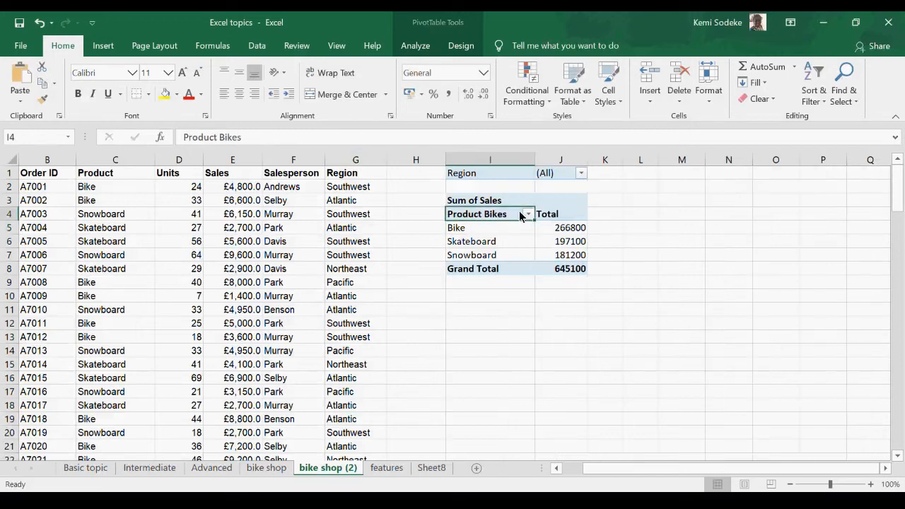
Step: Remove the word "Bikes" from the PivotTable's row field heading in I4 so that it reads "Product"
{"action": "left_click", "coordinate": [553, 215]}
{"action": "left_click", "coordinate": [495, 216]}
{"action": "double_click", "coordinate": [225, 137]}
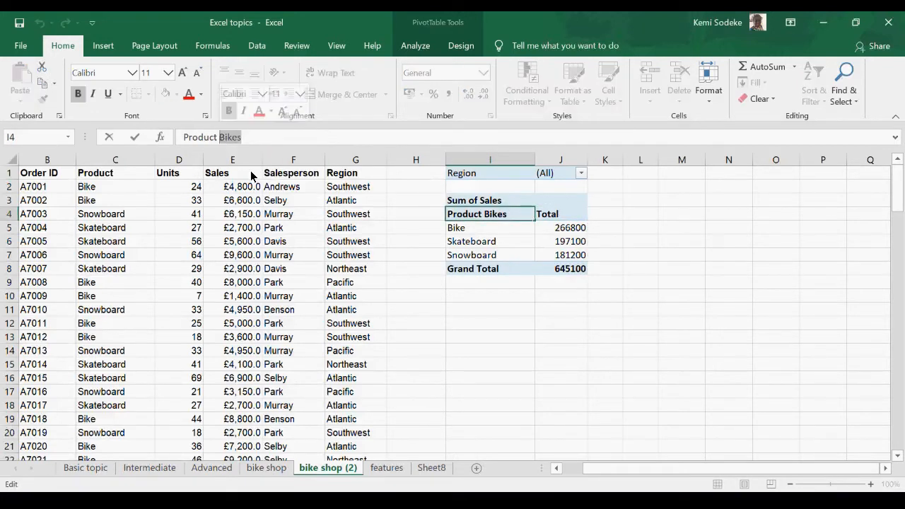
{"action": "key", "text": "BackSpace"}
{"action": "left_click", "coordinate": [490, 405]}
{"action": "left_click", "coordinate": [561, 241]}
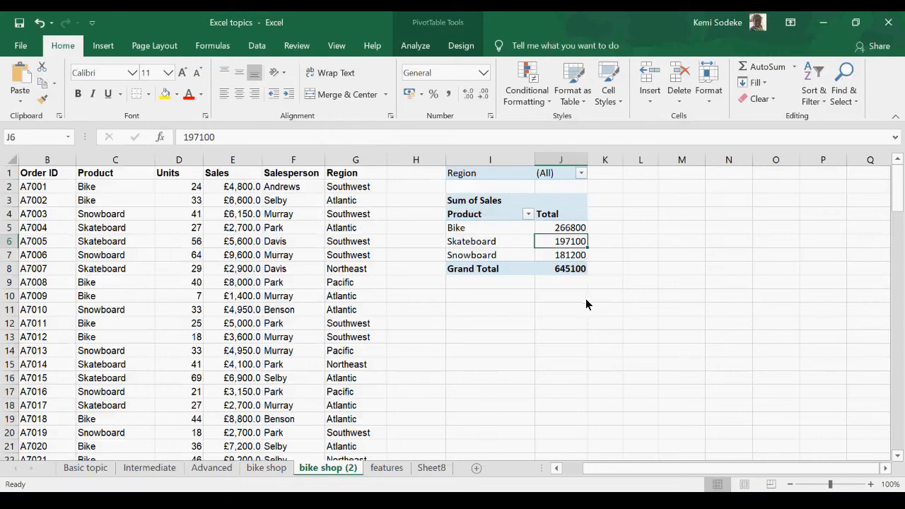
Step: Try to delete only the Skateboard and Snowboard rows from the PivotTable
{"action": "mouse_move", "coordinate": [570, 265]}
{"action": "left_click_drag", "start_coordinate": [601, 282], "coordinate": [477, 177]}
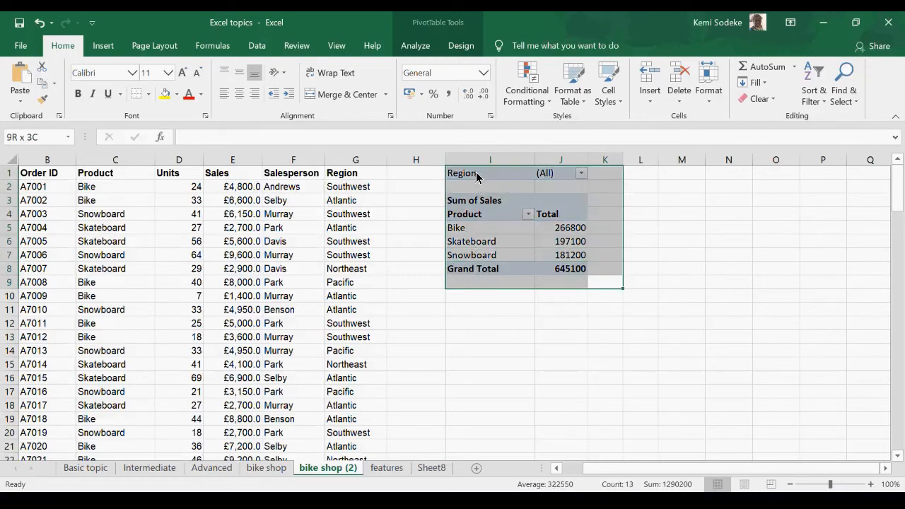
{"action": "left_click_drag", "start_coordinate": [601, 245], "coordinate": [434, 259]}
{"action": "key", "text": "Delete"}
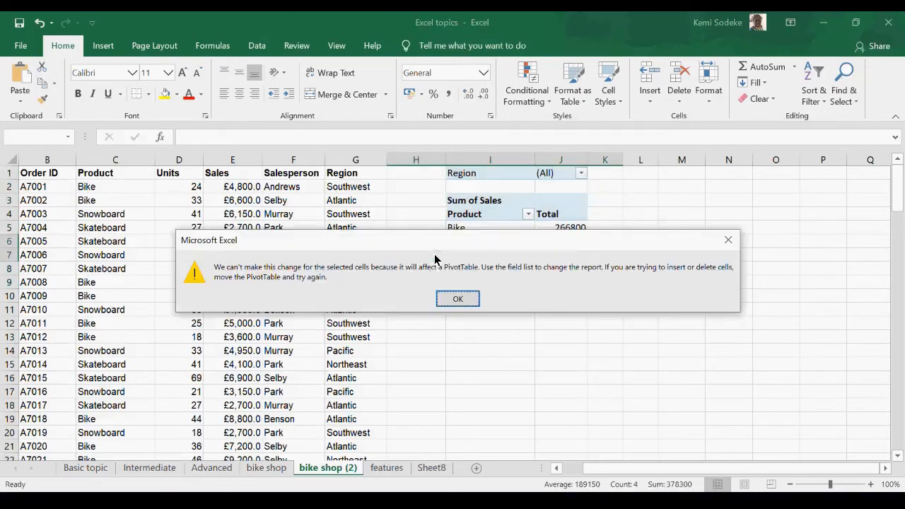
{"action": "left_click", "coordinate": [458, 298]}
Step: Delete the whole PivotTable, including its Region filter, by clearing the range I1:K9
{"action": "left_click_drag", "start_coordinate": [612, 283], "coordinate": [468, 177]}
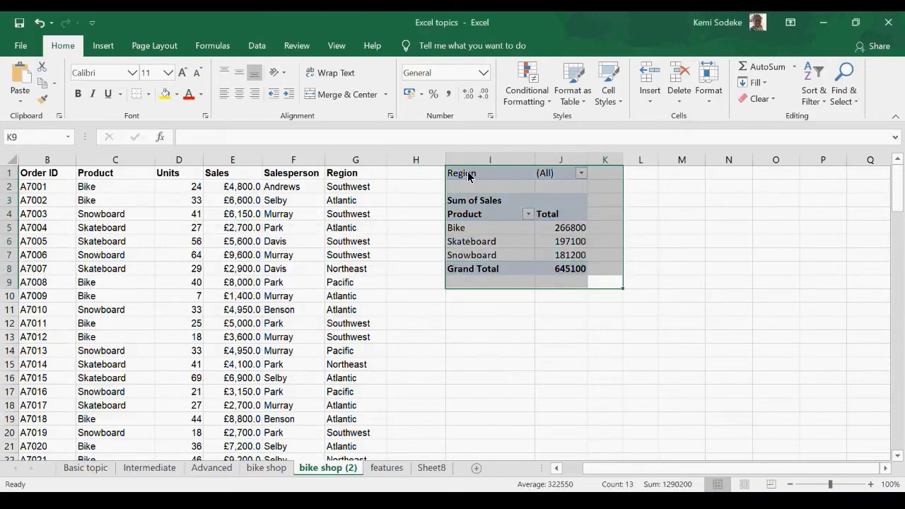
{"action": "key", "text": "Delete"}
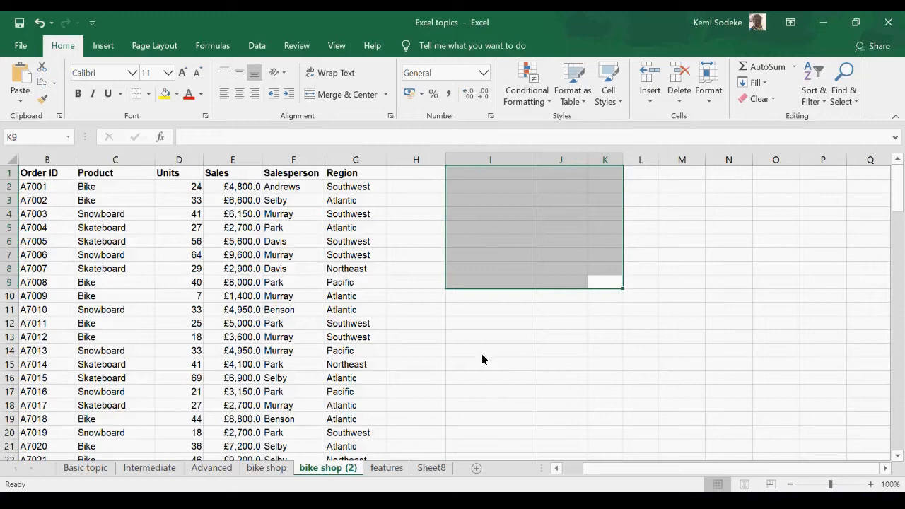
{"action": "left_click", "coordinate": [488, 363]}
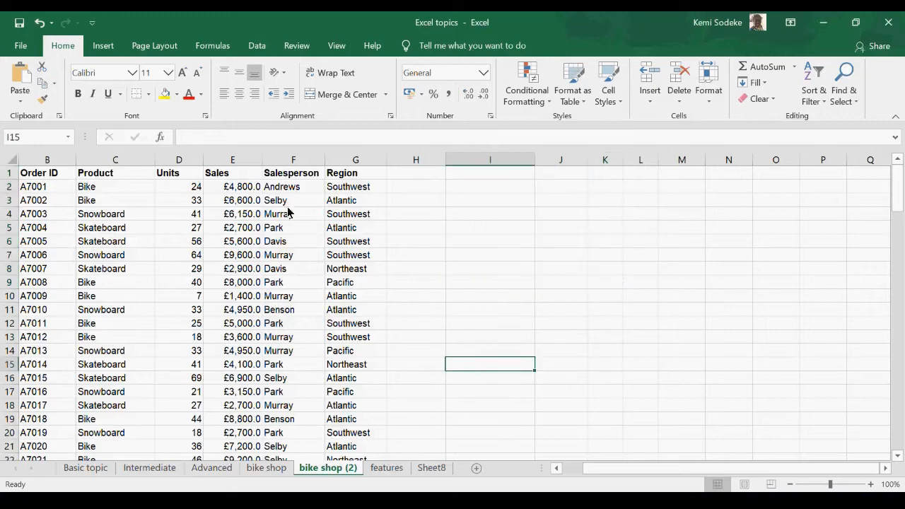
Step: Clear the Sales header in cell E1 of the source data
{"action": "left_click", "coordinate": [224, 177]}
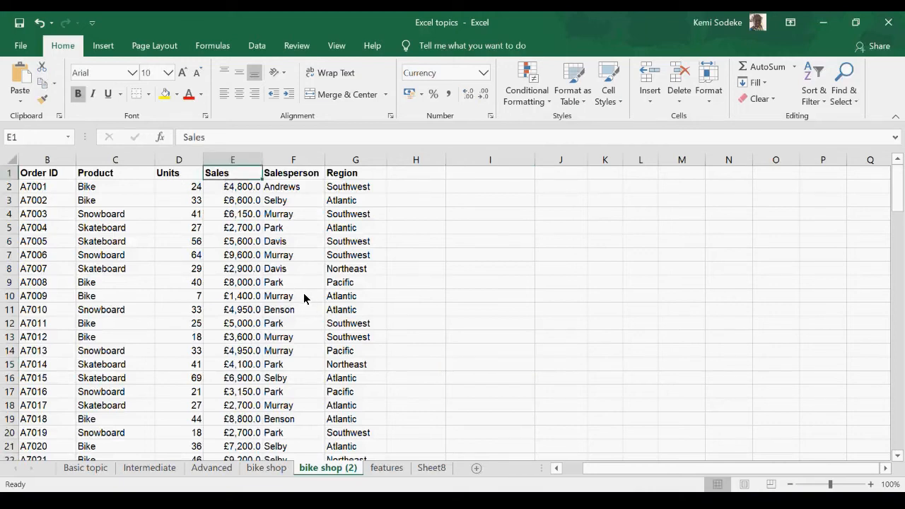
{"action": "key", "text": "Delete"}
{"action": "left_click", "coordinate": [278, 297]}
Step: Try to create a PivotTable on a new worksheet from B1:G116, with the header in E1 left blank
{"action": "left_click_drag", "start_coordinate": [39, 176], "coordinate": [349, 432]}
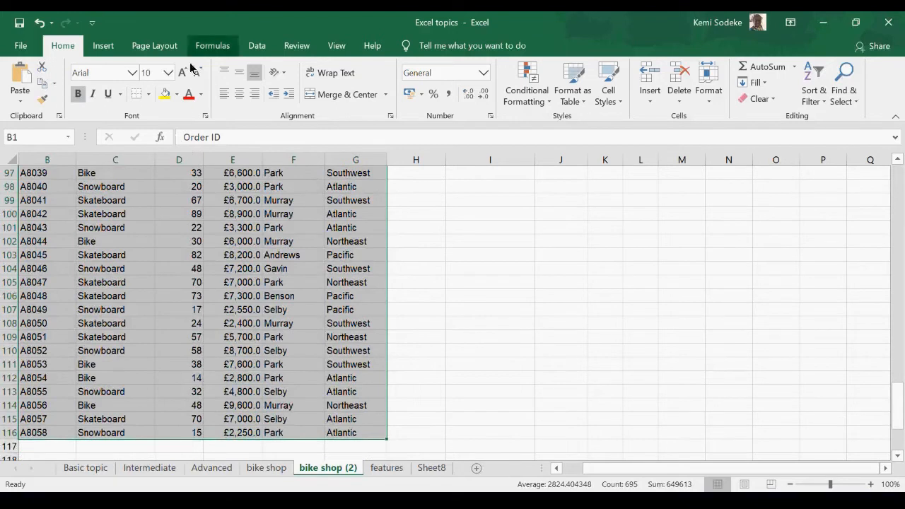
{"action": "left_click", "coordinate": [103, 46]}
{"action": "left_click", "coordinate": [21, 85]}
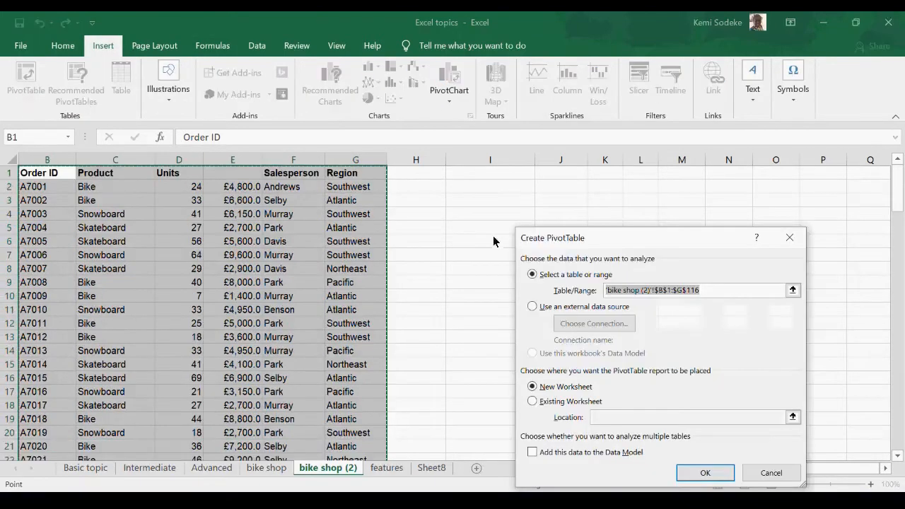
{"action": "left_click", "coordinate": [707, 472]}
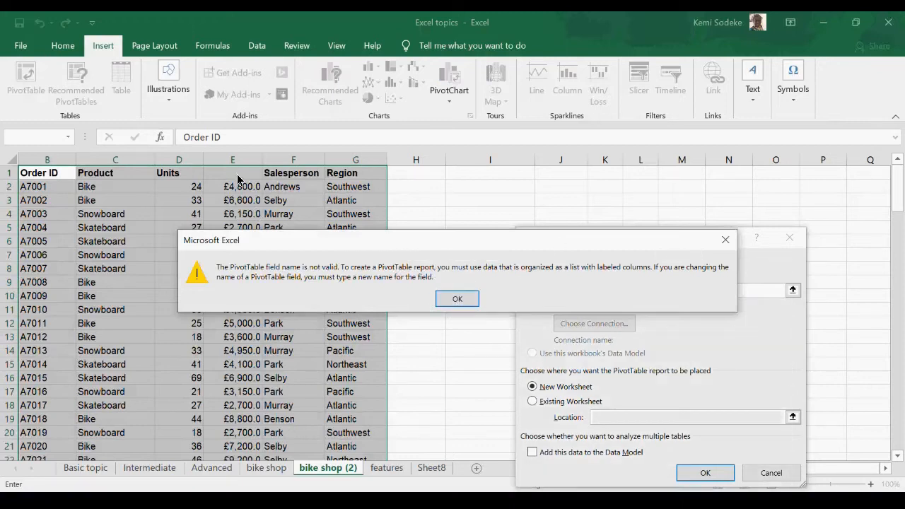
{"action": "left_click", "coordinate": [458, 300]}
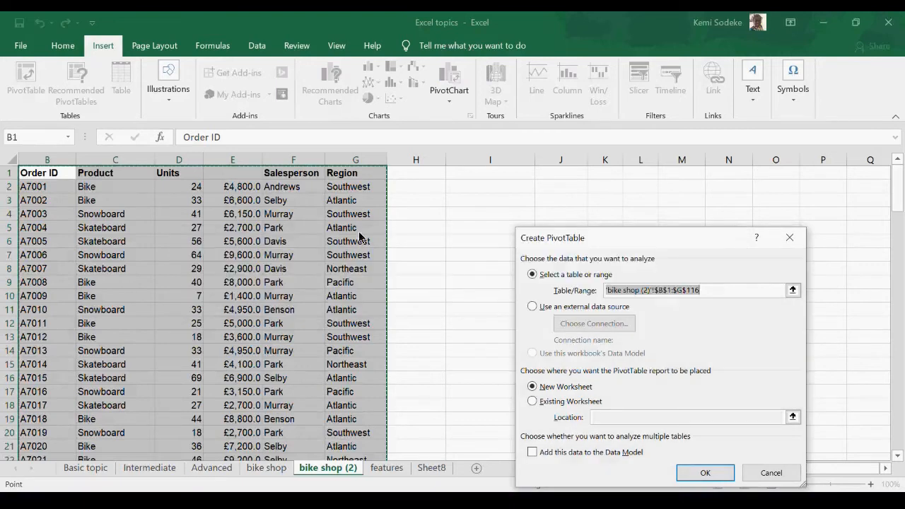
{"action": "left_click", "coordinate": [771, 473]}
Step: Enter "Sales" as the column header in cell E1 of the source data
{"action": "left_click", "coordinate": [236, 178]}
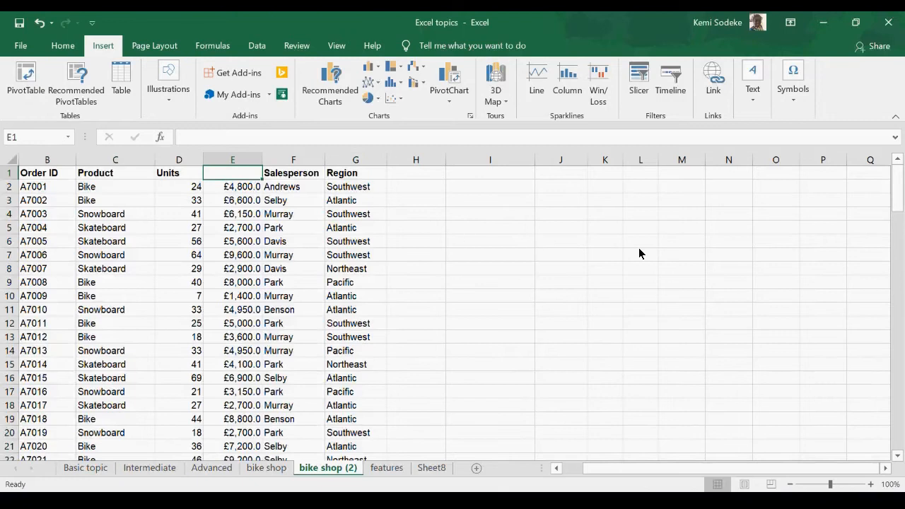
{"action": "type", "text": "Saless"}
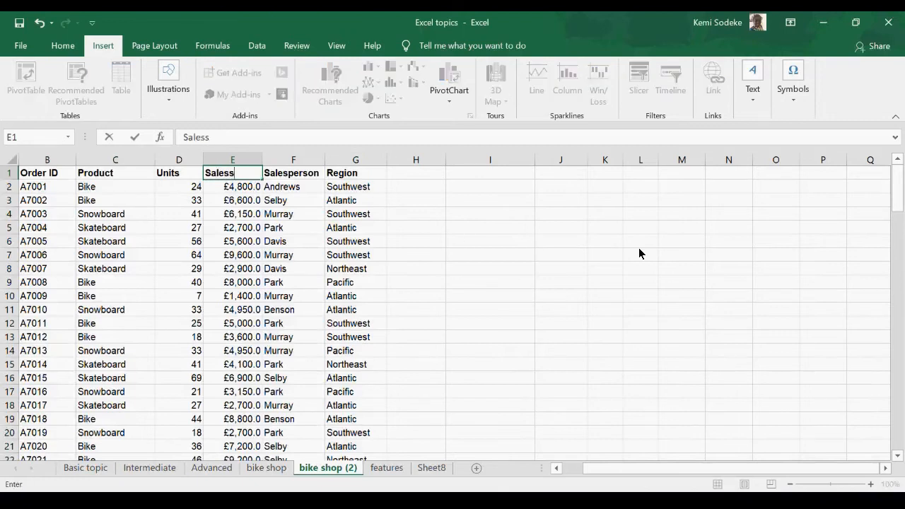
{"action": "key", "text": "BackSpace"}
{"action": "key", "text": "Return"}
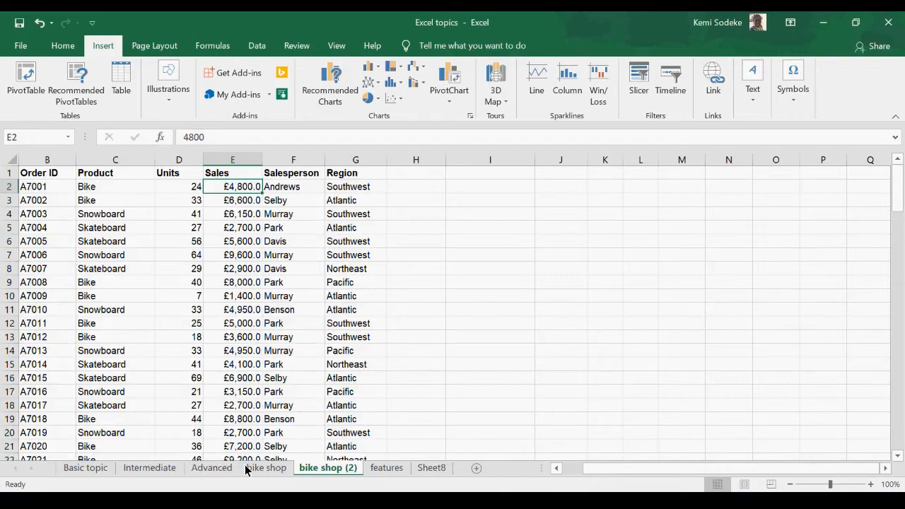
{"action": "left_click", "coordinate": [280, 353]}
{"action": "scroll", "coordinate": [280, 353], "scroll_direction": "down", "scroll_amount": 2}
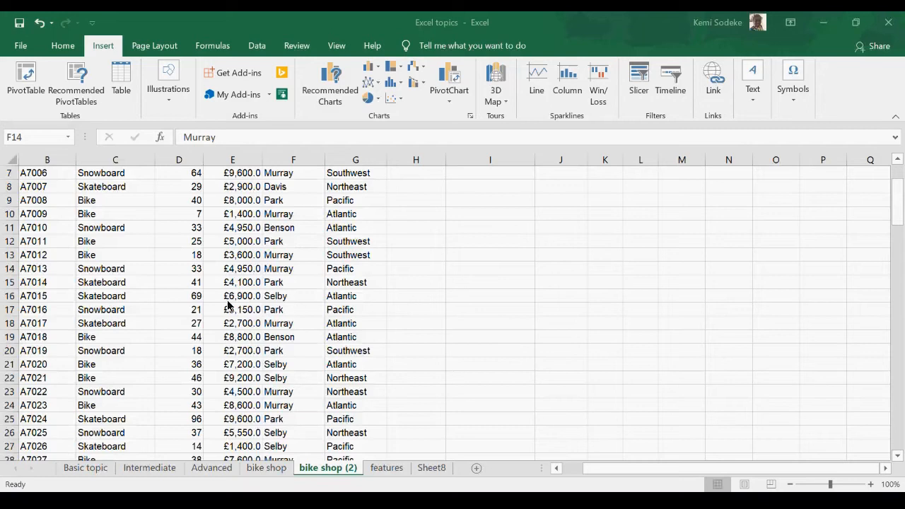
{"action": "left_click", "coordinate": [801, 319]}
{"action": "scroll", "coordinate": [363, 325], "scroll_direction": "up", "scroll_amount": 2}
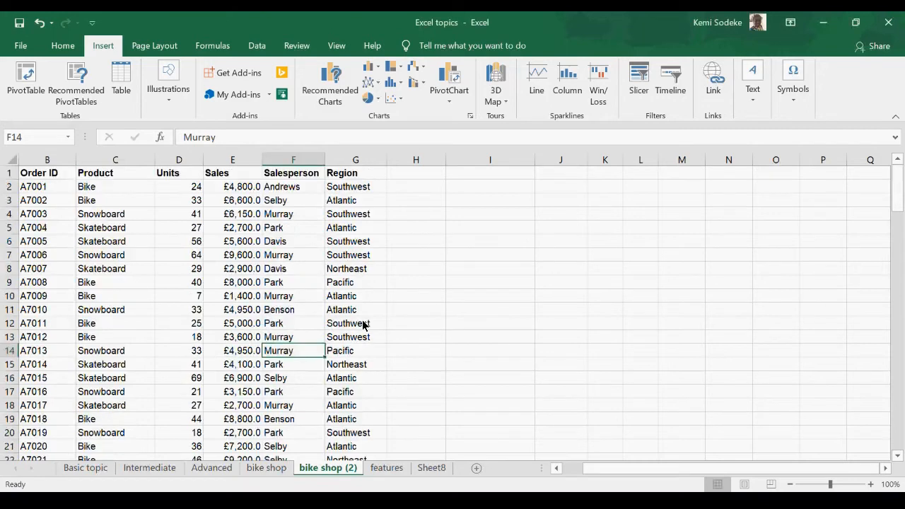
Step: Review the topic list on the Intermediate sheet, from Pivot Tables down to Conditional Formatting
{"action": "left_click", "coordinate": [85, 471]}
{"action": "left_click", "coordinate": [162, 474]}
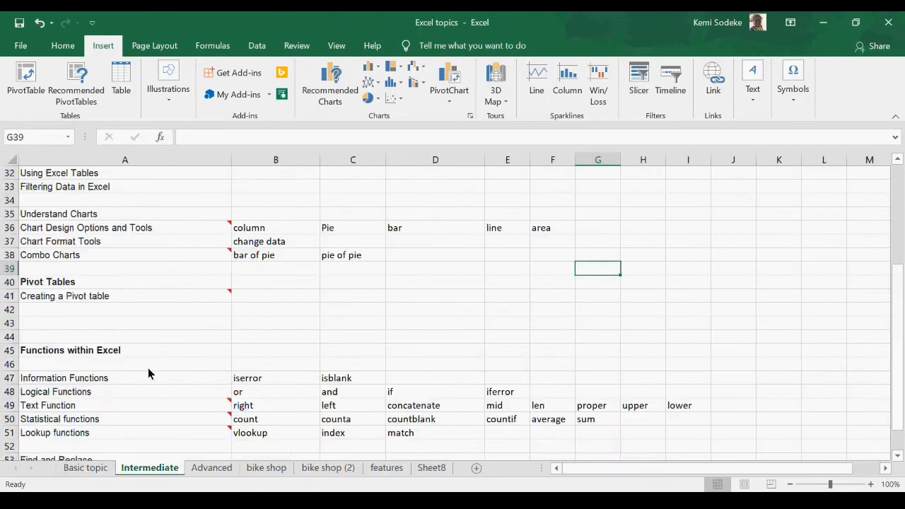
{"action": "scroll", "coordinate": [246, 331], "scroll_direction": "down", "scroll_amount": 2}
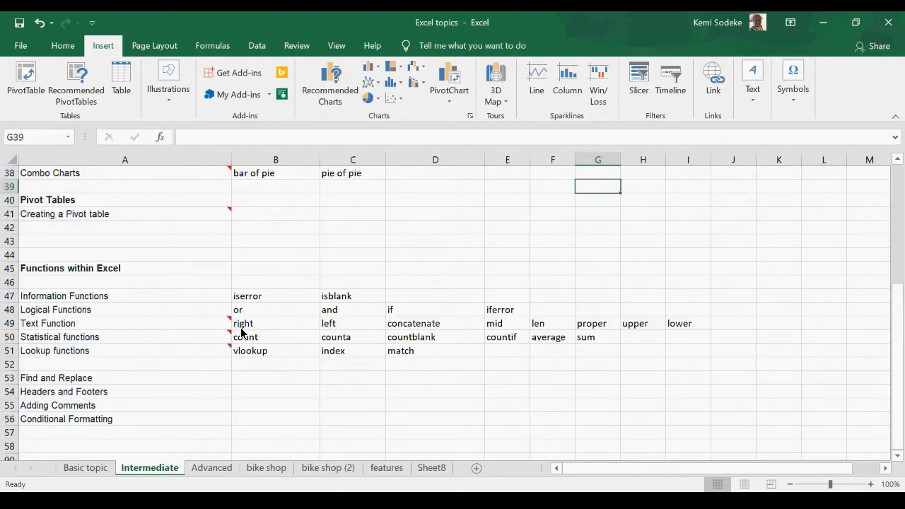
{"action": "scroll", "coordinate": [241, 332], "scroll_direction": "down", "scroll_amount": 1}
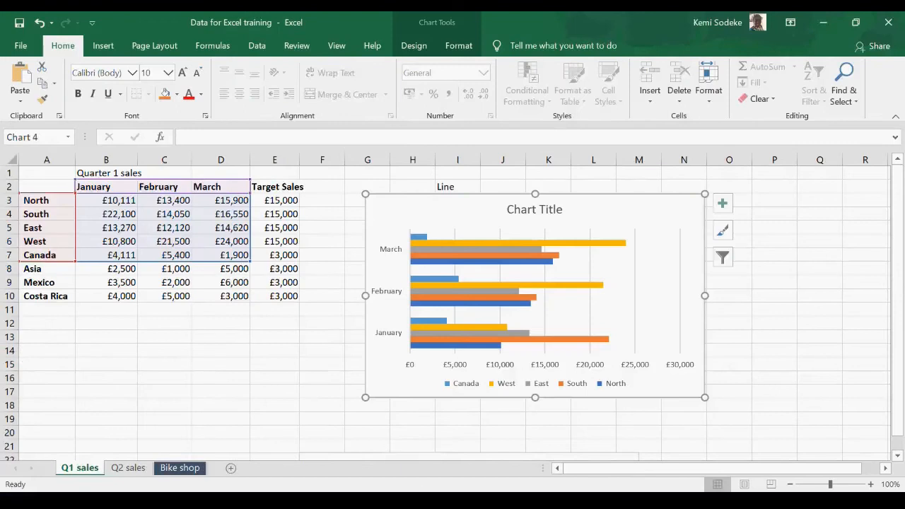
Step: Switch to the bike shop (2) sheet of the Excel topics workbook and slightly widen columns G and H
{"action": "left_click", "coordinate": [180, 468]}
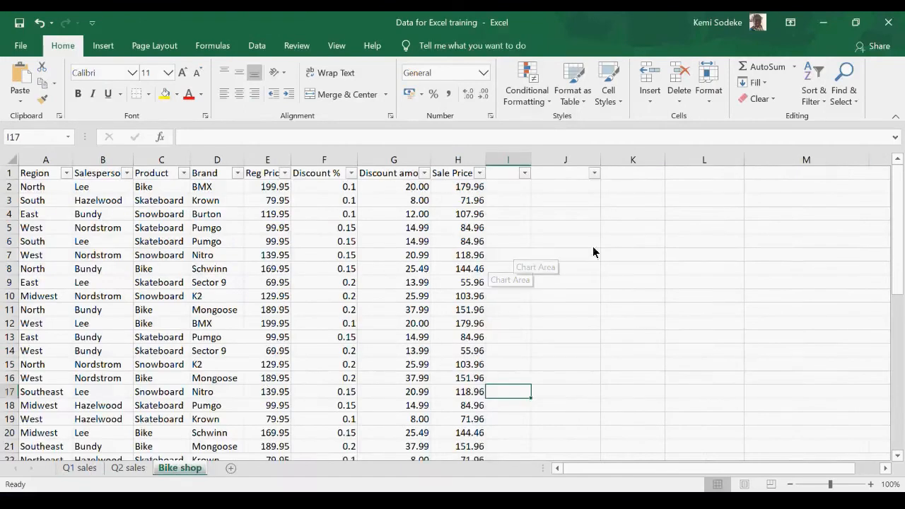
{"action": "left_click", "coordinate": [555, 500]}
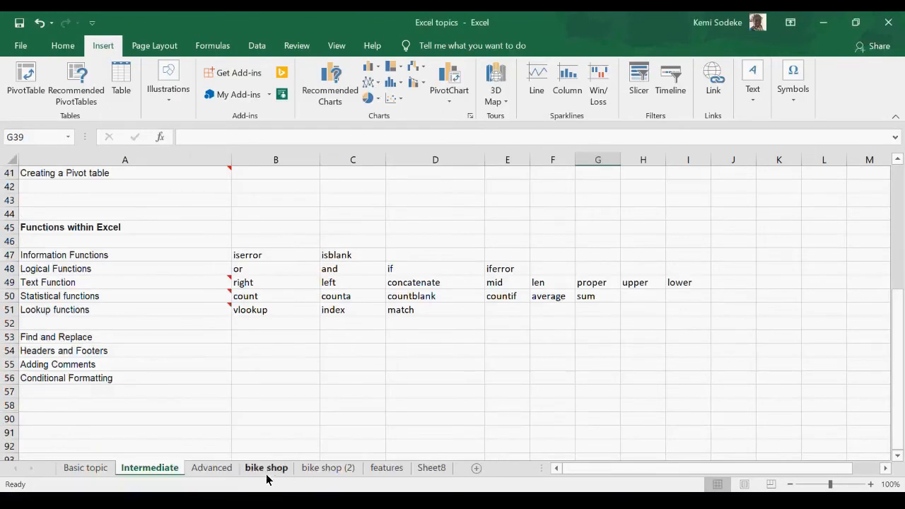
{"action": "left_click", "coordinate": [332, 467]}
{"action": "left_click", "coordinate": [423, 227]}
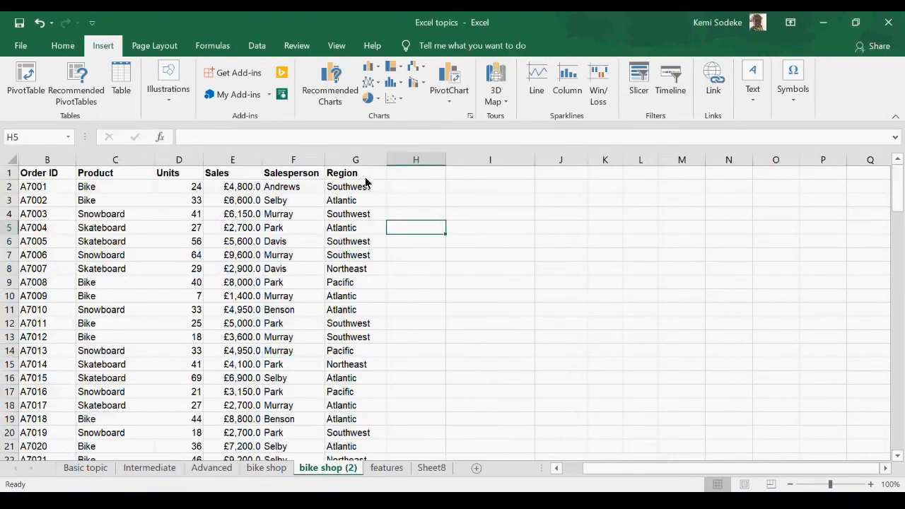
{"action": "left_click_drag", "start_coordinate": [386, 160], "coordinate": [393, 164]}
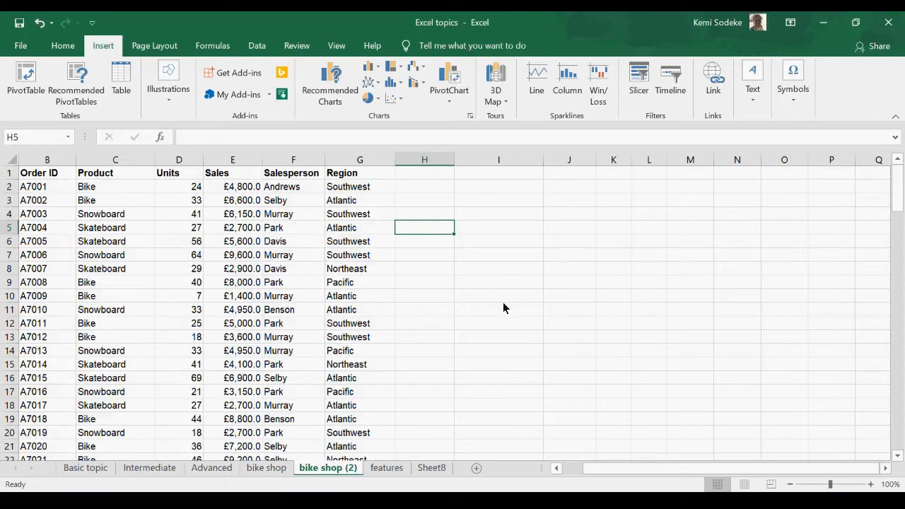
{"action": "left_click_drag", "start_coordinate": [456, 163], "coordinate": [460, 162]}
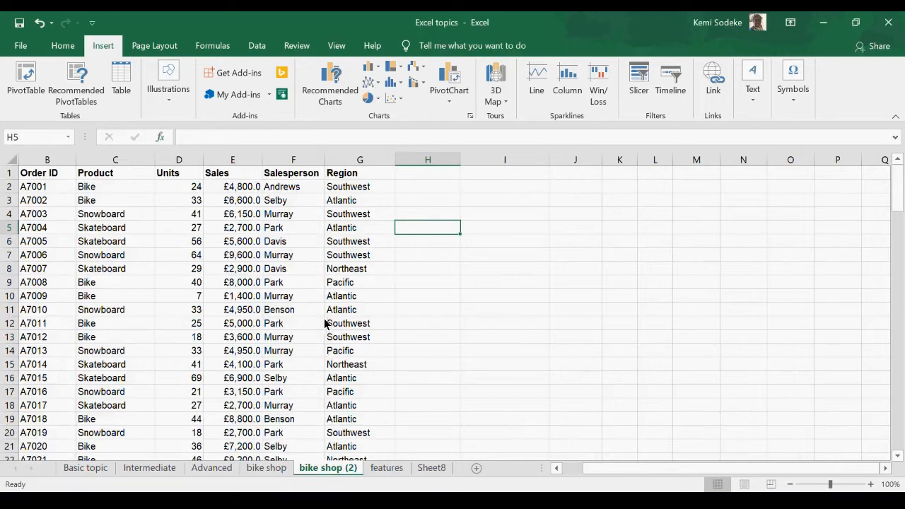
{"action": "left_click", "coordinate": [434, 188]}
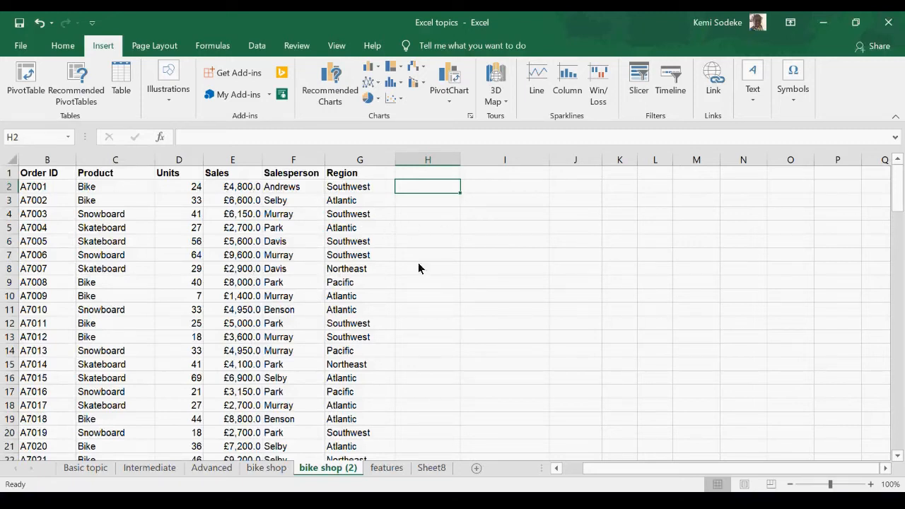
Step: Copy the Salesperson column from bike shop (2) into column A of a new worksheet and widen that column
{"action": "left_click", "coordinate": [299, 167]}
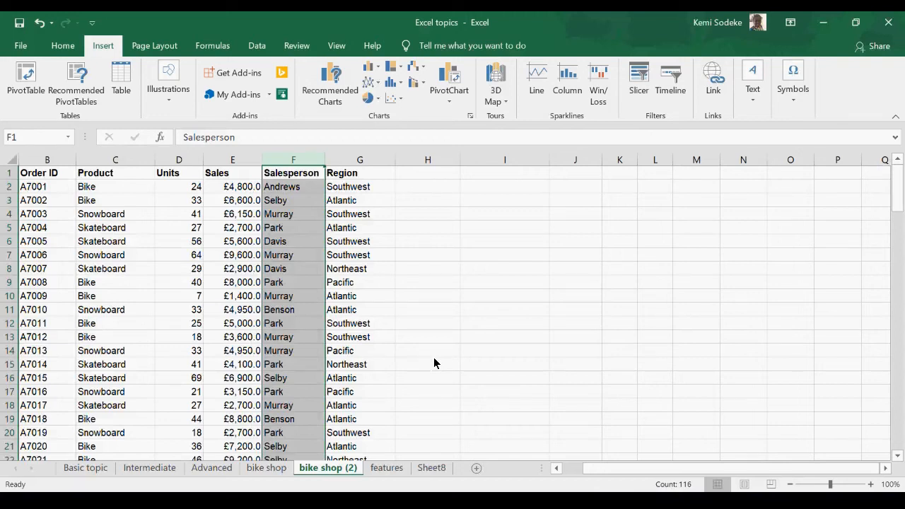
{"action": "key", "text": "ctrl+c"}
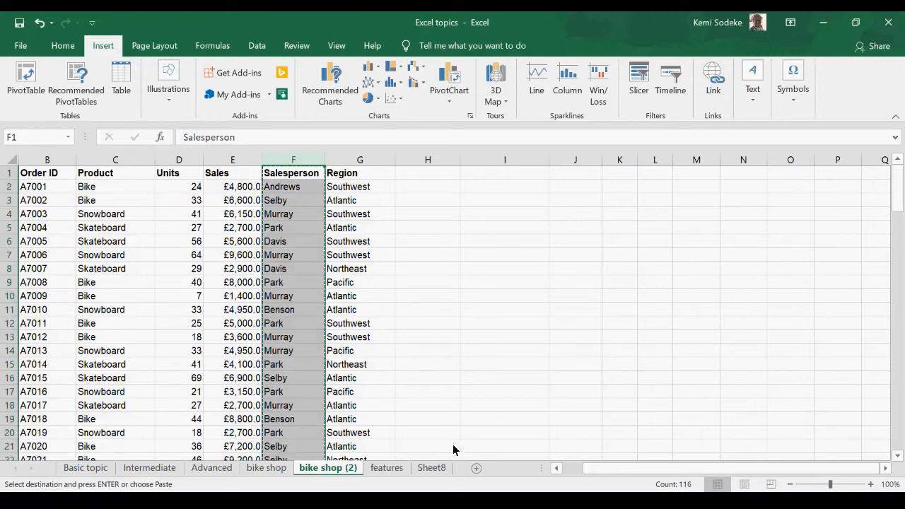
{"action": "left_click", "coordinate": [504, 377]}
{"action": "left_click", "coordinate": [476, 472]}
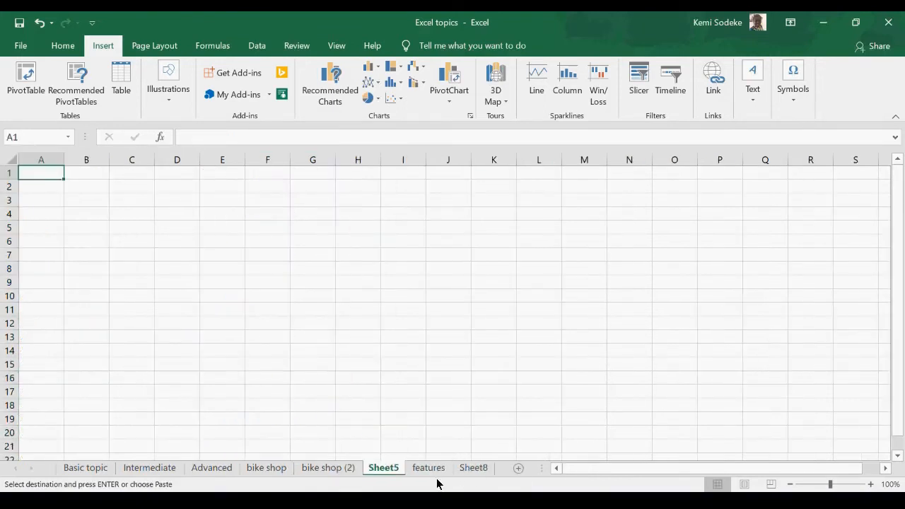
{"action": "key", "text": "ctrl+v"}
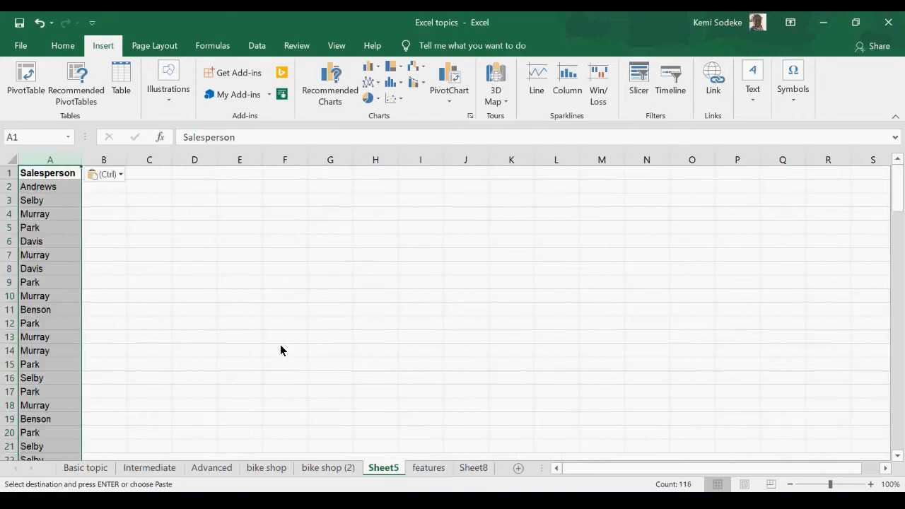
{"action": "left_click_drag", "start_coordinate": [82, 159], "coordinate": [92, 174]}
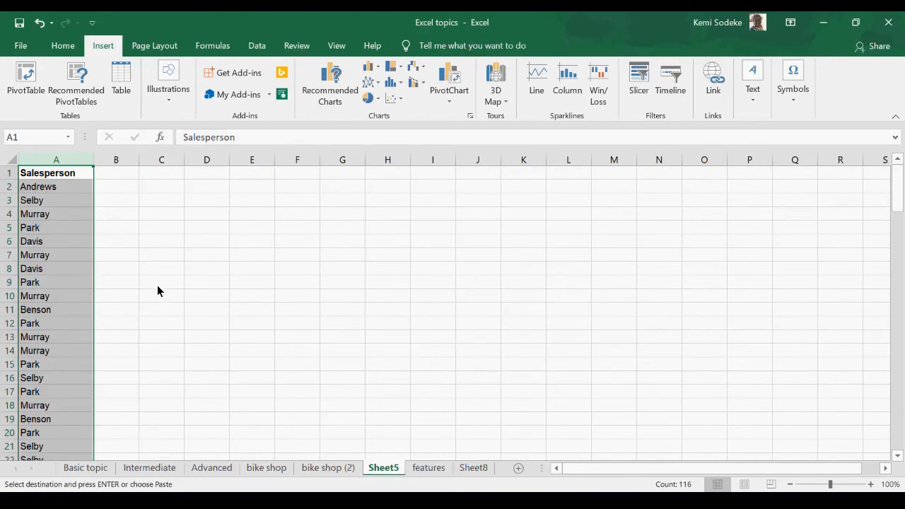
Step: Examine the Conditional Formatting options and the other command groups available for the copied Salesperson list
{"action": "left_click", "coordinate": [64, 47]}
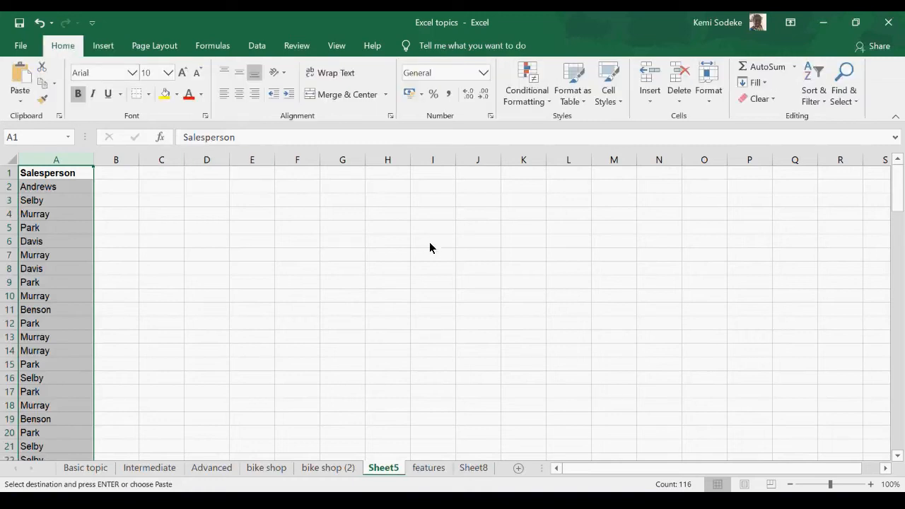
{"action": "left_click", "coordinate": [551, 102]}
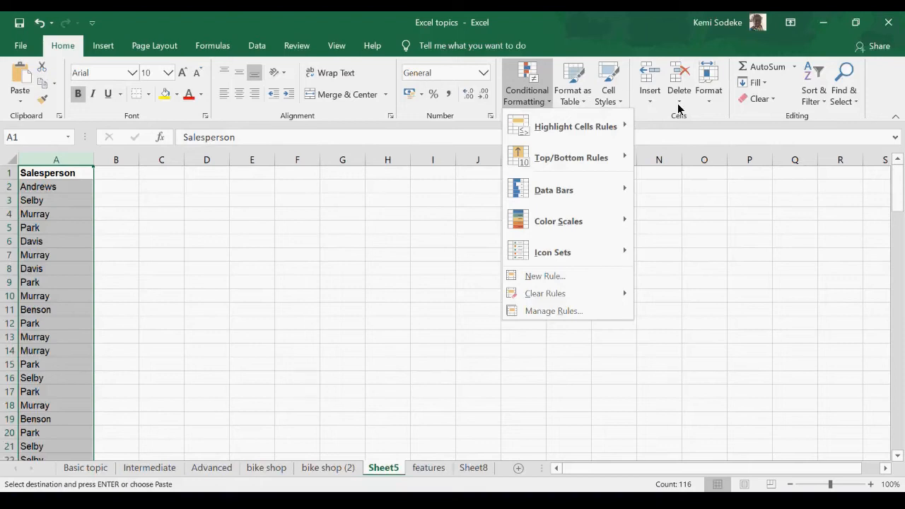
{"action": "left_click", "coordinate": [255, 47]}
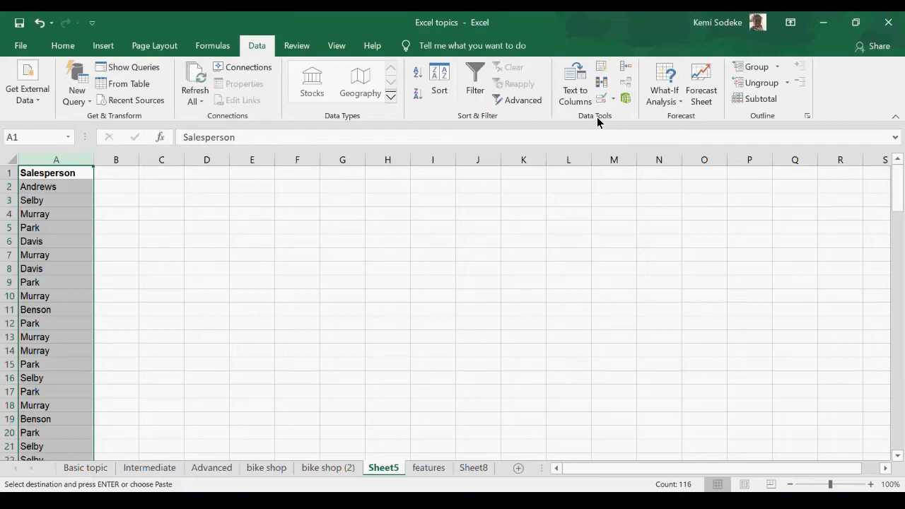
{"action": "left_click", "coordinate": [62, 47]}
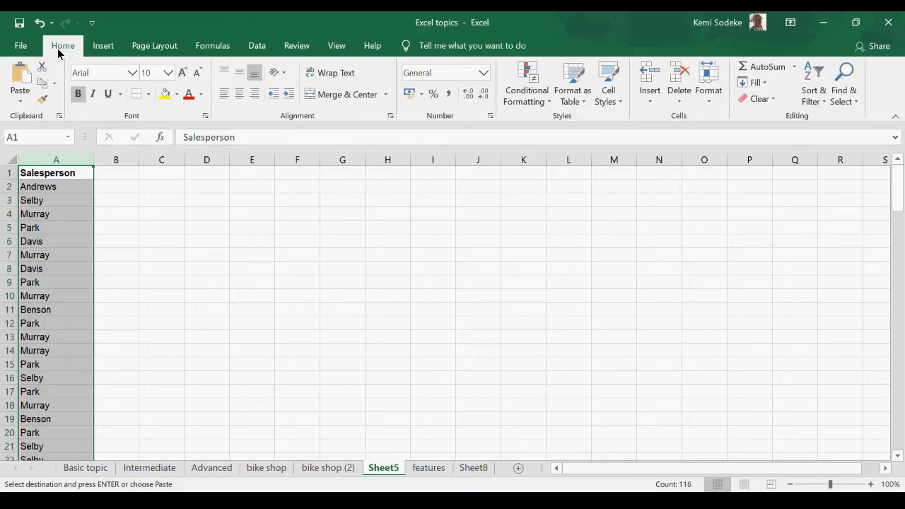
{"action": "left_click", "coordinate": [106, 48]}
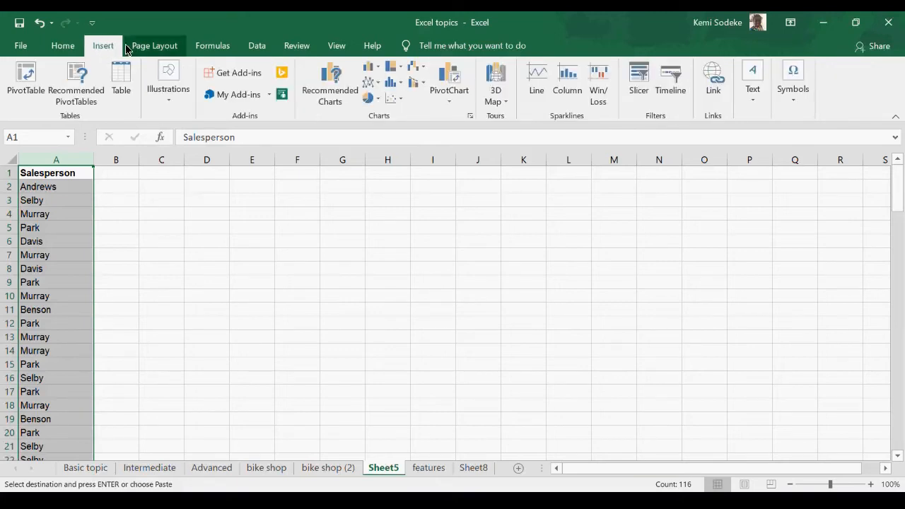
{"action": "left_click", "coordinate": [152, 48]}
{"action": "left_click", "coordinate": [214, 49]}
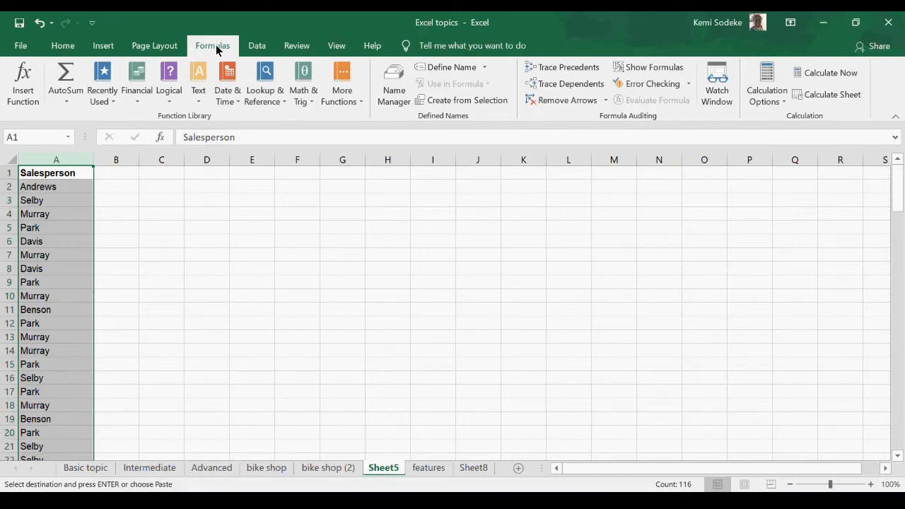
{"action": "left_click", "coordinate": [260, 48]}
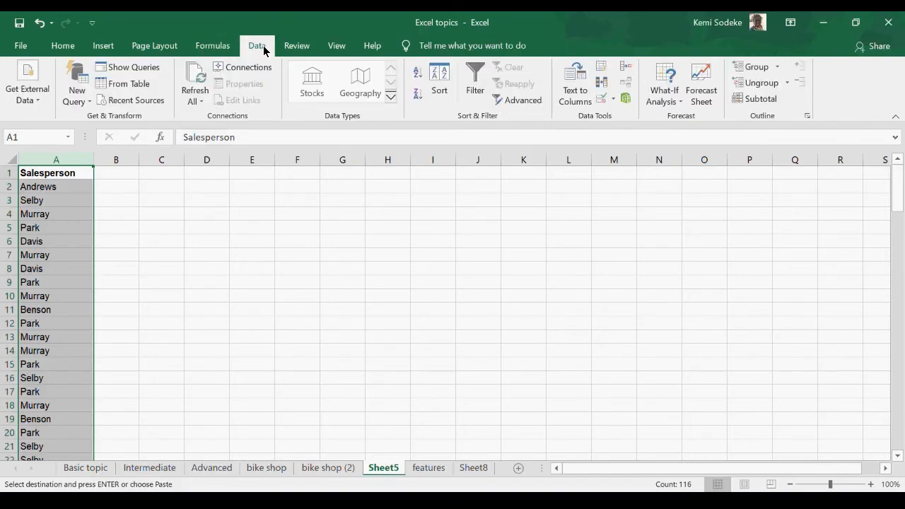
{"action": "left_click", "coordinate": [303, 52]}
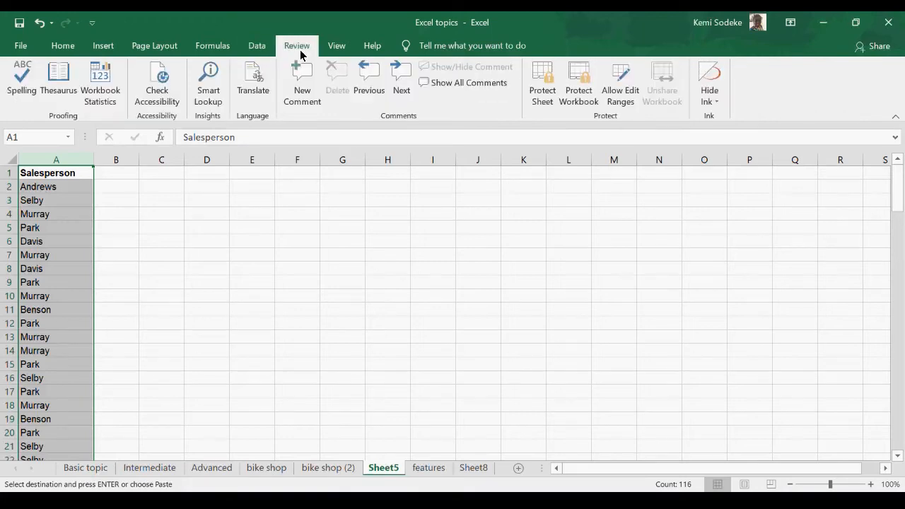
{"action": "left_click", "coordinate": [345, 50]}
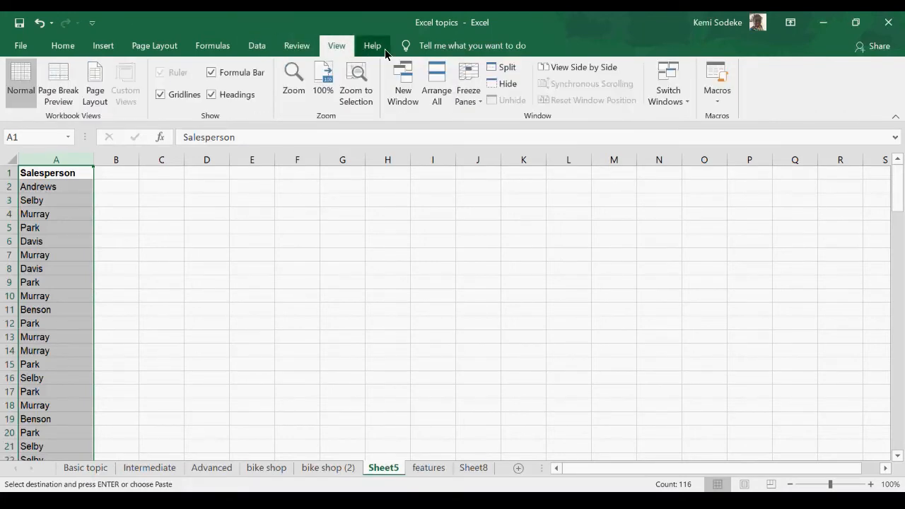
{"action": "left_click", "coordinate": [375, 48]}
{"action": "left_click", "coordinate": [42, 49]}
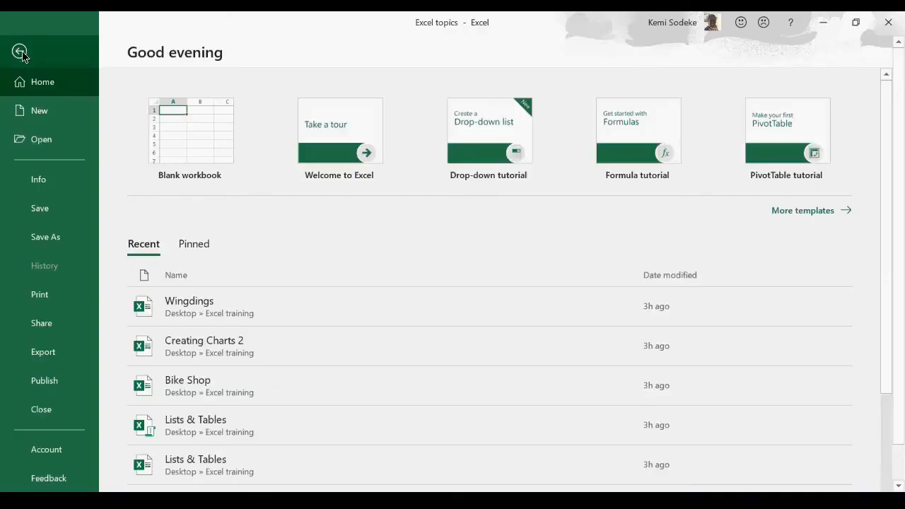
{"action": "left_click", "coordinate": [47, 51]}
{"action": "left_click", "coordinate": [62, 45]}
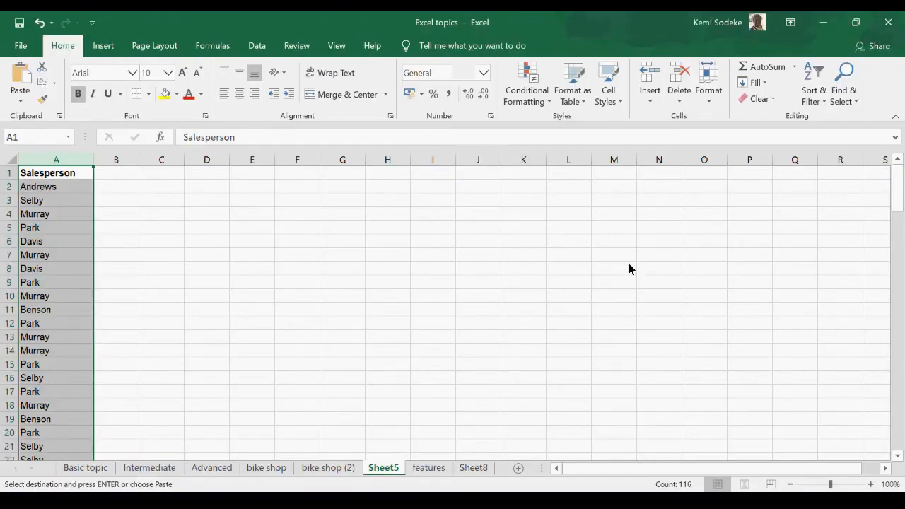
{"action": "left_click", "coordinate": [422, 228]}
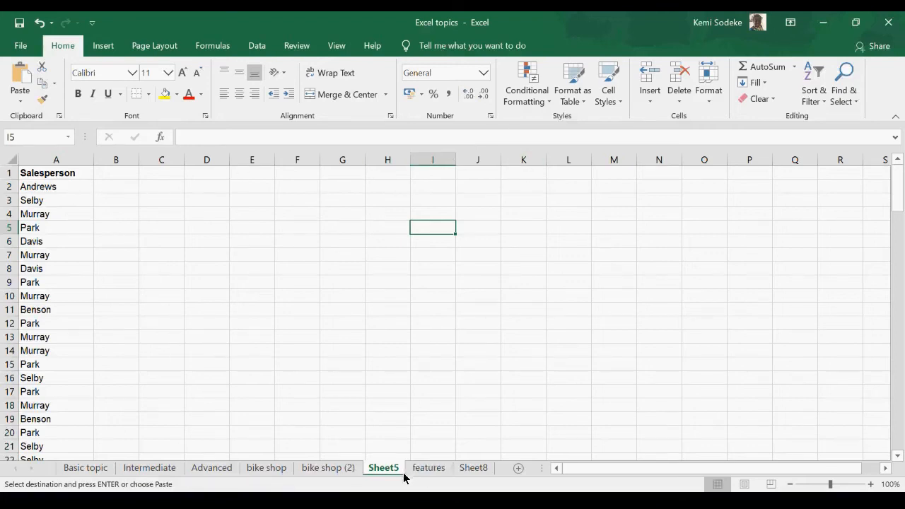
Step: Create a PivotTable from B1:G116 of bike shop (2) on the existing worksheet, with I1:J4 as its location
{"action": "left_click", "coordinate": [336, 474]}
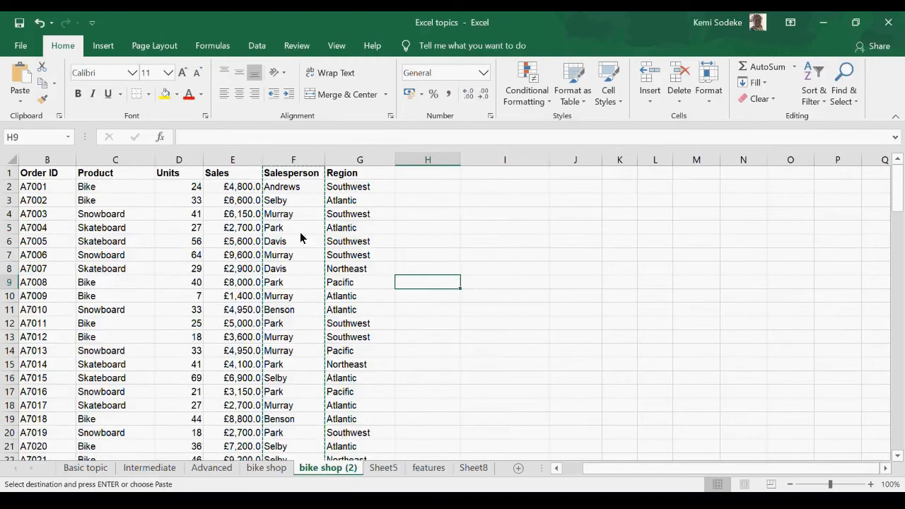
{"action": "left_click_drag", "start_coordinate": [28, 177], "coordinate": [344, 431]}
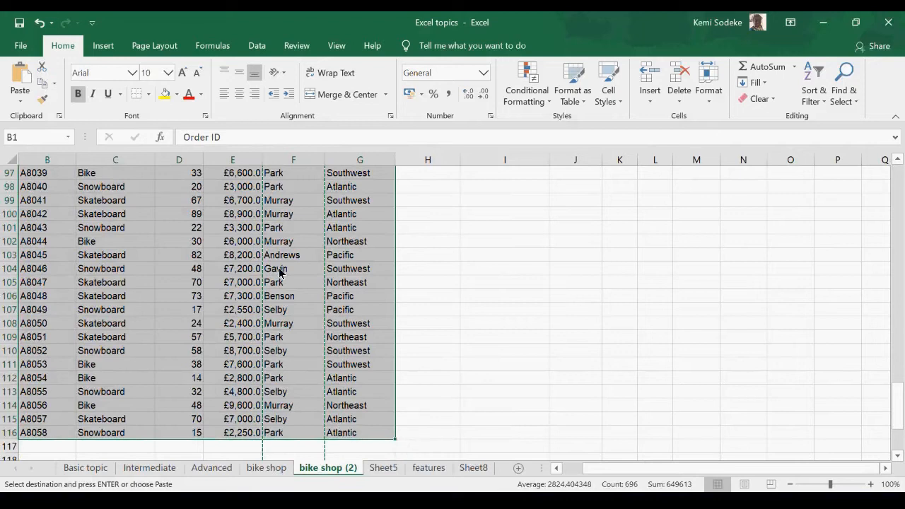
{"action": "scroll", "coordinate": [279, 272], "scroll_direction": "up", "scroll_amount": 20}
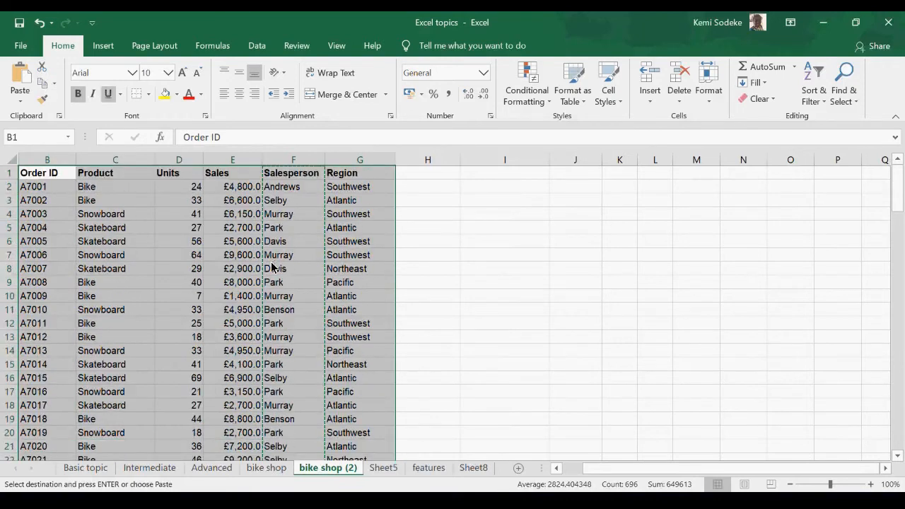
{"action": "left_click", "coordinate": [104, 46]}
{"action": "left_click", "coordinate": [25, 79]}
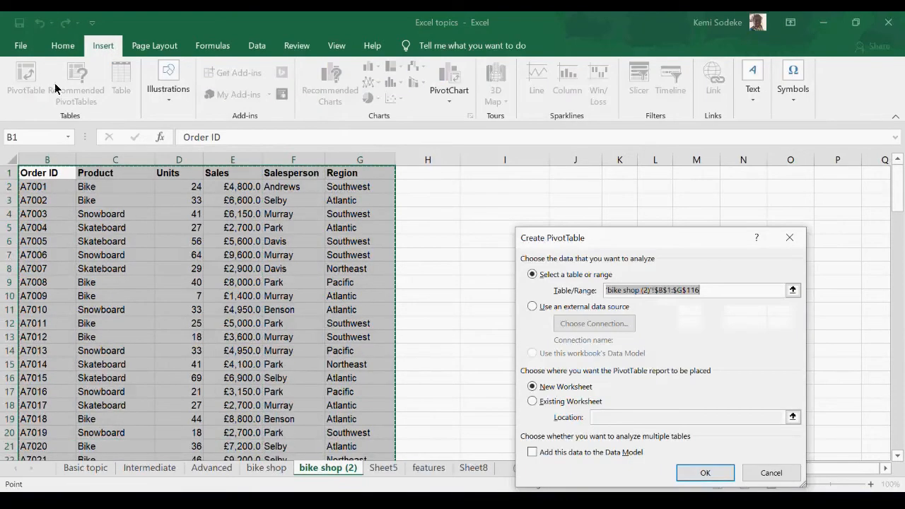
{"action": "left_click", "coordinate": [572, 401]}
{"action": "left_click_drag", "start_coordinate": [505, 173], "coordinate": [596, 221]}
{"action": "left_click", "coordinate": [705, 472]}
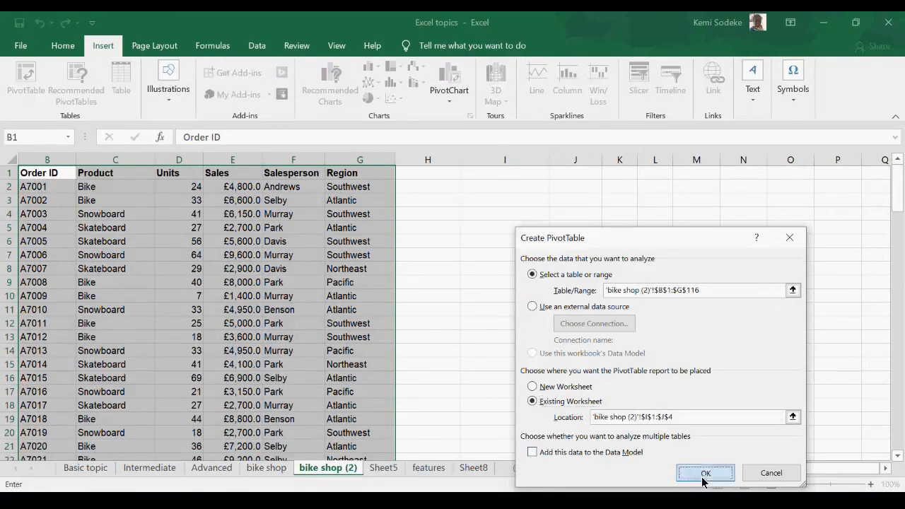
Step: Place the Salesperson field in the PivotTable's Rows area and slightly widen column J beside it
{"action": "left_click_drag", "start_coordinate": [714, 301], "coordinate": [708, 426]}
{"action": "left_click", "coordinate": [890, 167]}
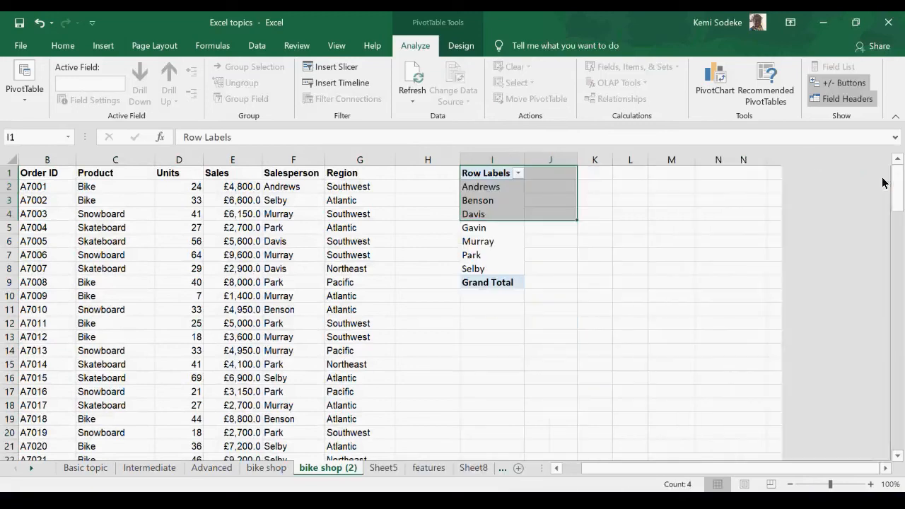
{"action": "left_click", "coordinate": [635, 308]}
{"action": "left_click", "coordinate": [552, 186]}
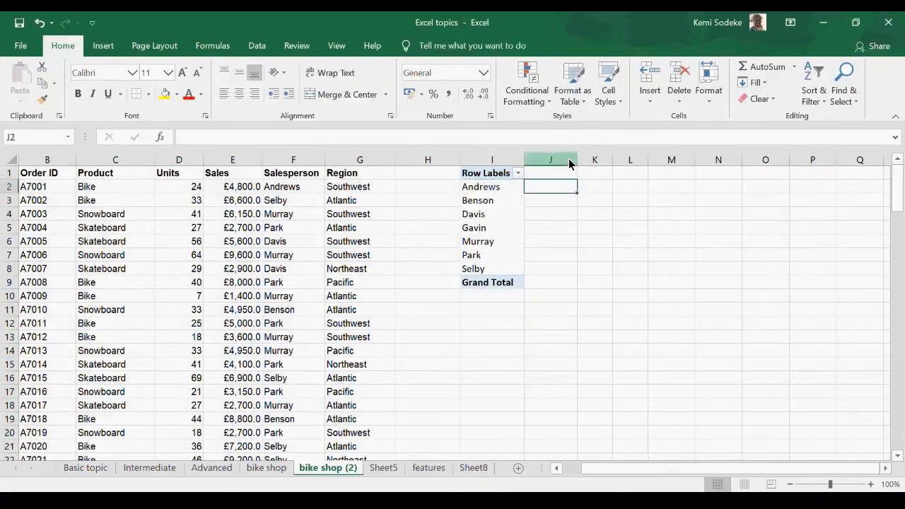
{"action": "left_click_drag", "start_coordinate": [577, 160], "coordinate": [586, 160]}
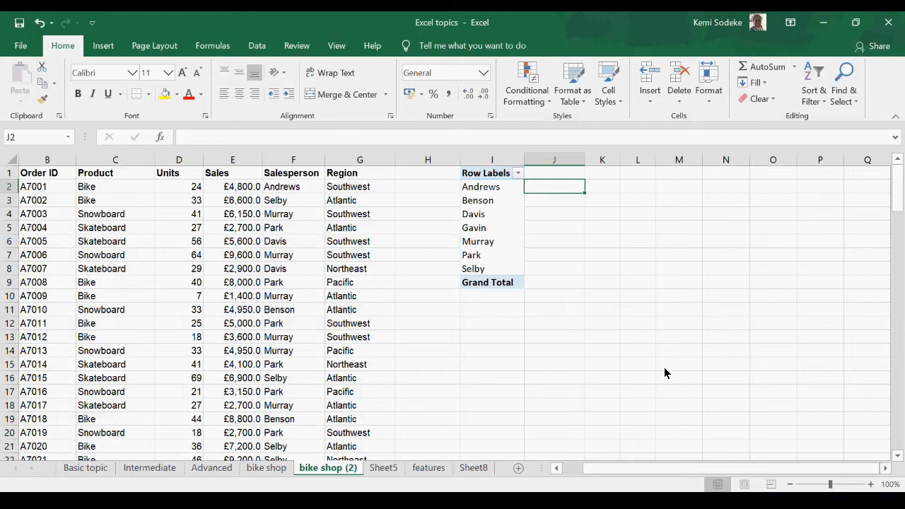
Step: Enter the label "SUMIF" in cell K1
{"action": "left_click", "coordinate": [616, 177]}
{"action": "type", "text": "SUMIF"}
{"action": "key", "text": "Return"}
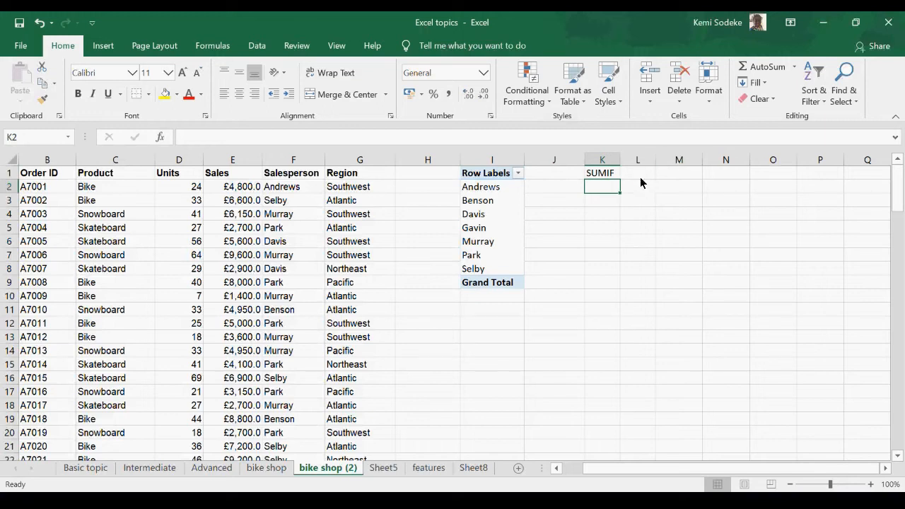
{"action": "left_click", "coordinate": [566, 188]}
{"action": "type", "text": "="}
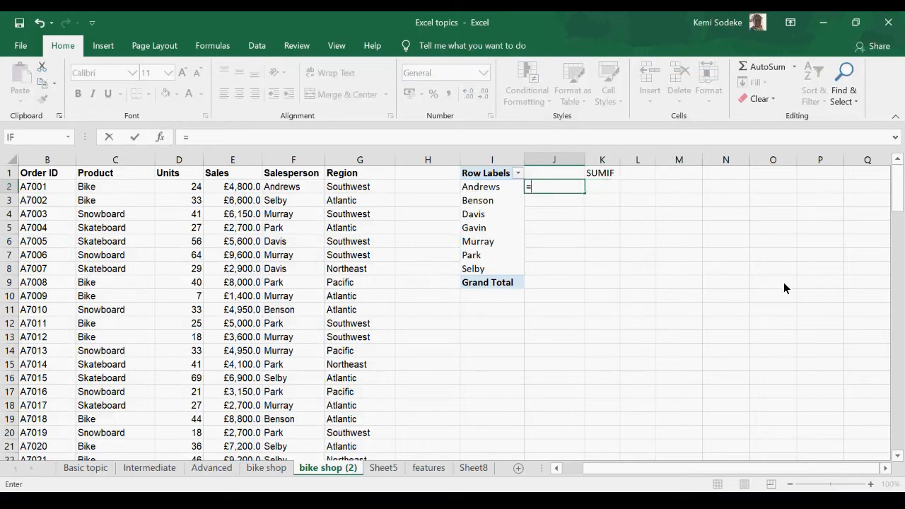
{"action": "type", "text": "sumi"}
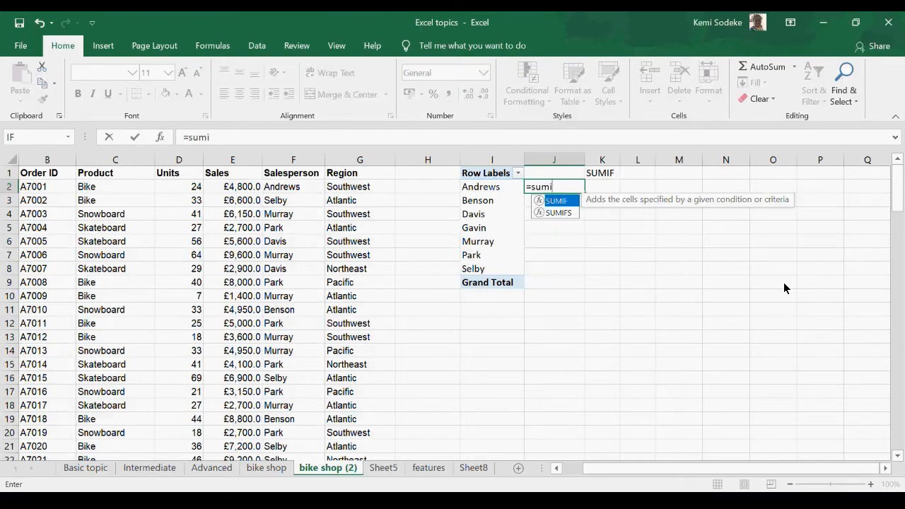
{"action": "type", "text": "f("}
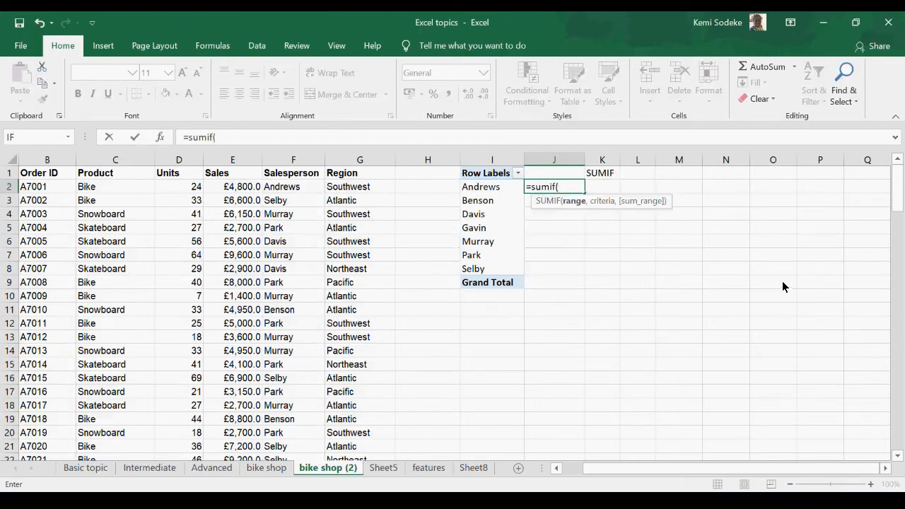
{"action": "left_click", "coordinate": [160, 137]}
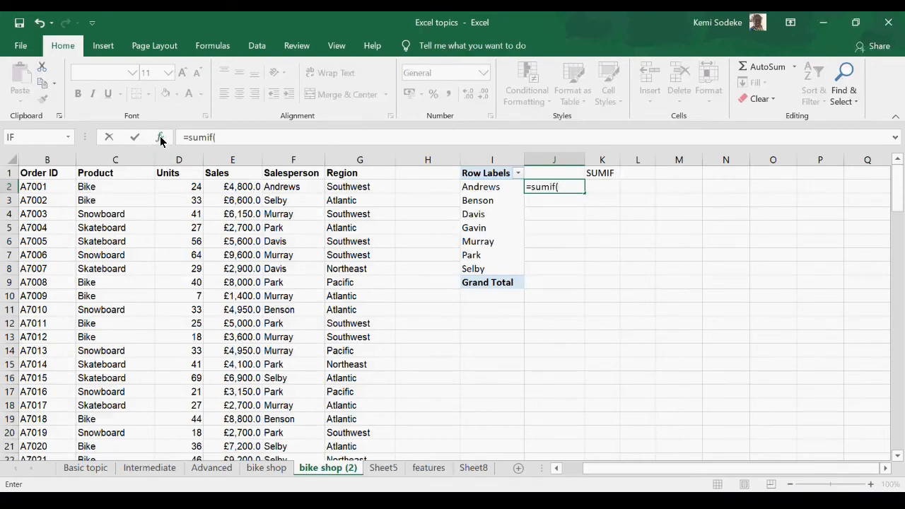
{"action": "left_click_drag", "start_coordinate": [619, 259], "coordinate": [649, 261]}
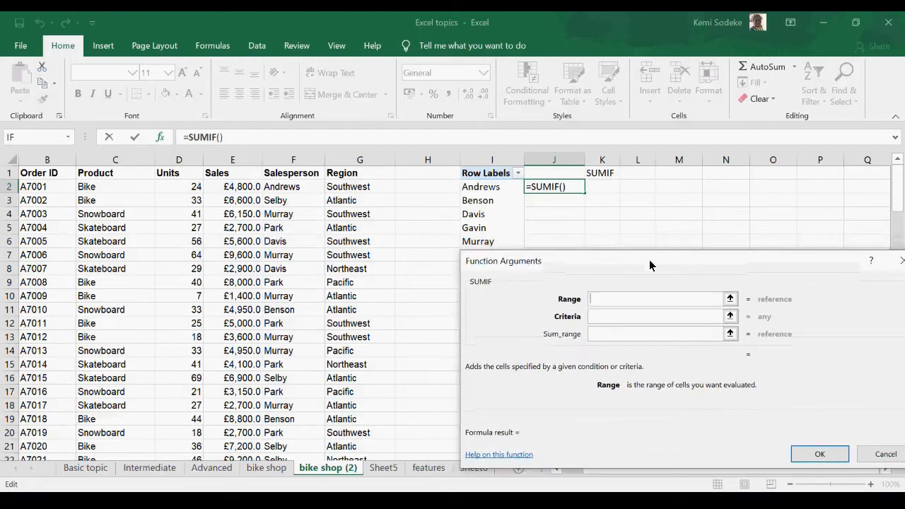
{"action": "left_click", "coordinate": [885, 456]}
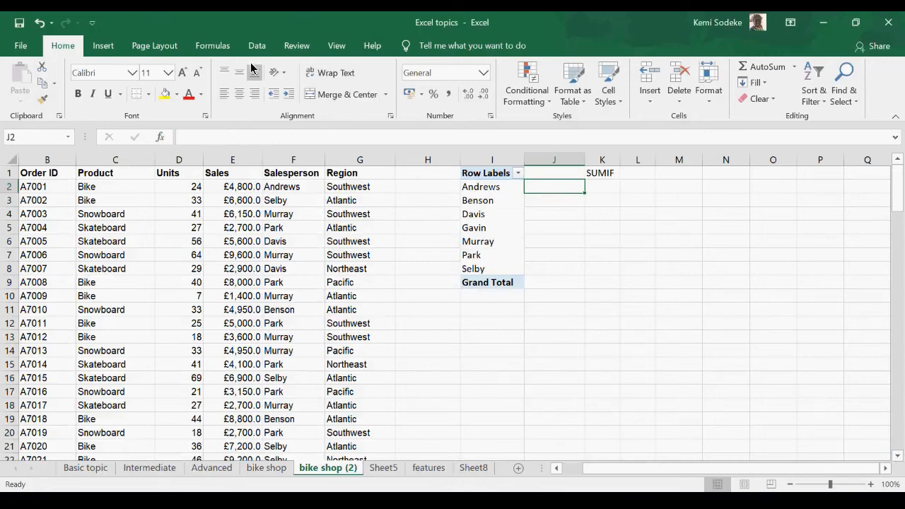
Step: Start a SUMIF formula in cell J2, beside the first salesperson in the PivotTable list
{"action": "left_click", "coordinate": [216, 47]}
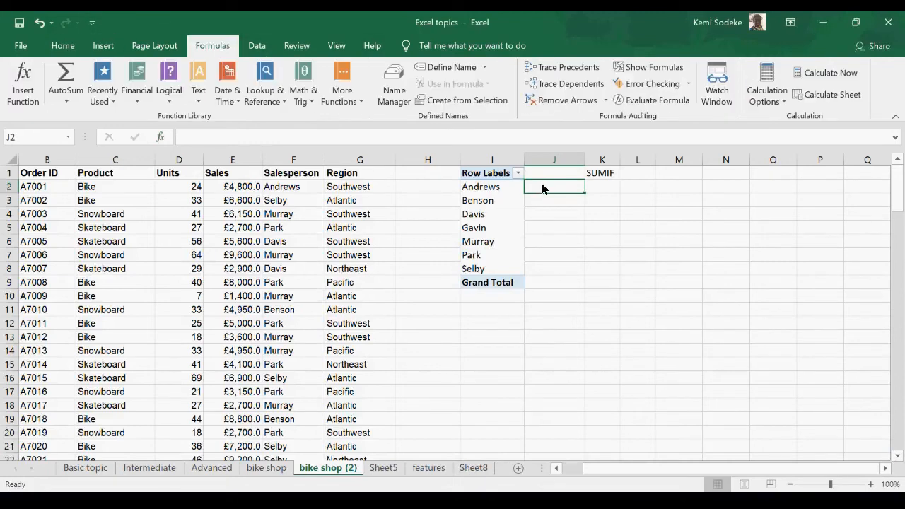
{"action": "type", "text": "="}
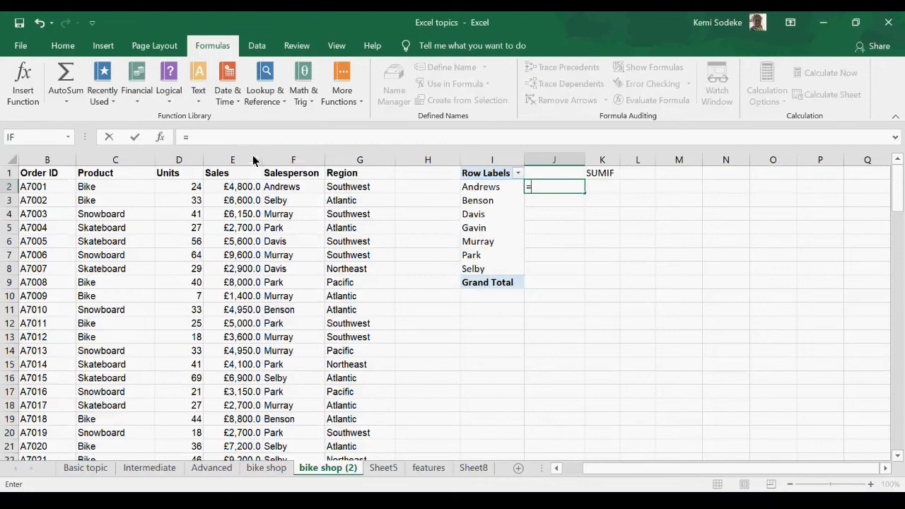
{"action": "left_click", "coordinate": [171, 105]}
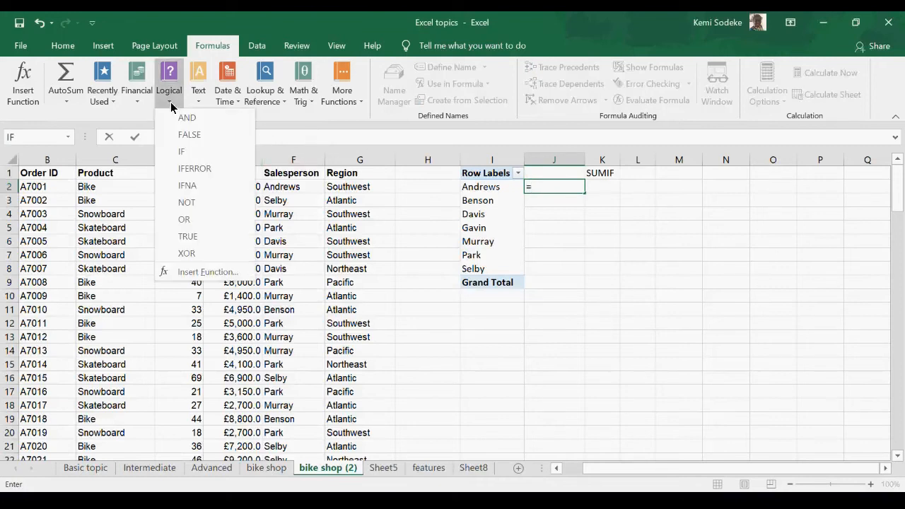
{"action": "left_click", "coordinate": [197, 104]}
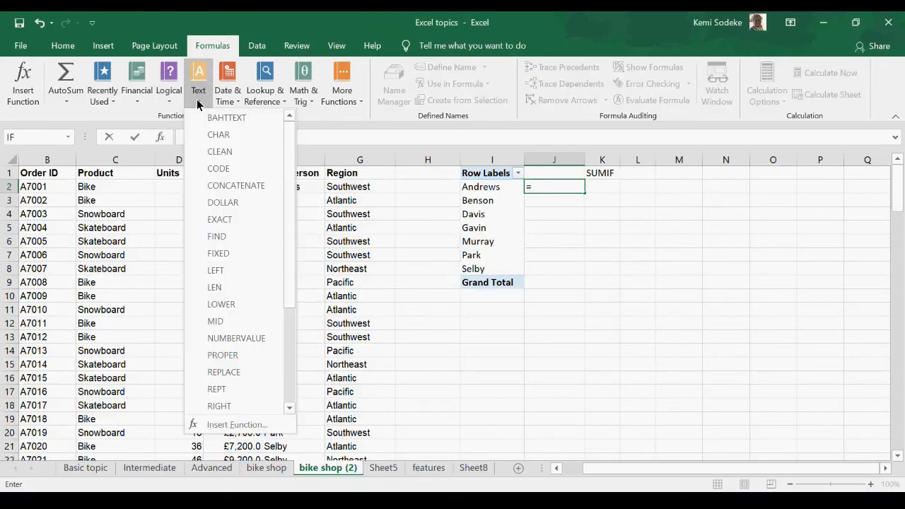
{"action": "left_click", "coordinate": [581, 220]}
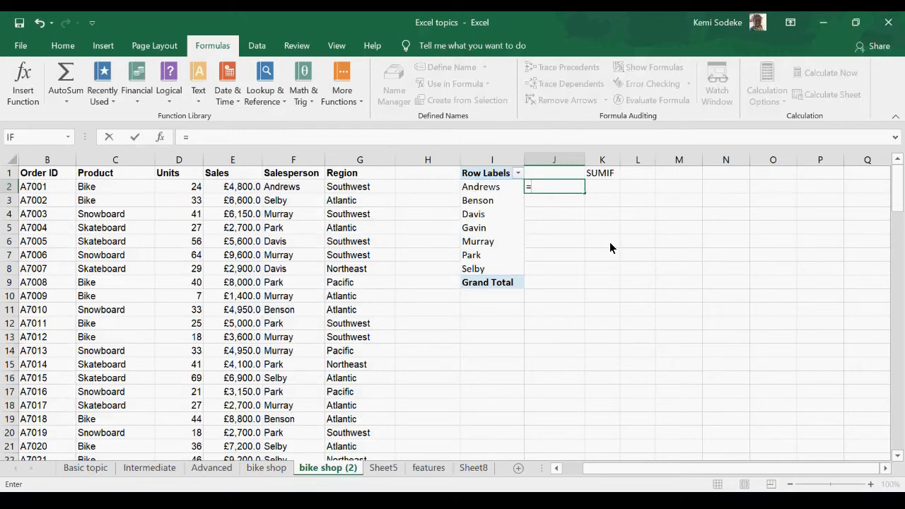
{"action": "type", "text": "sumif"}
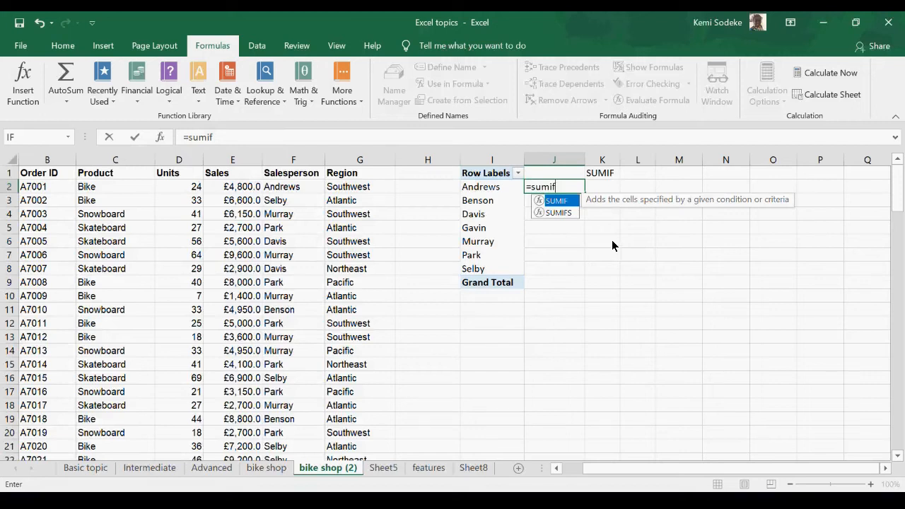
{"action": "type", "text": "("}
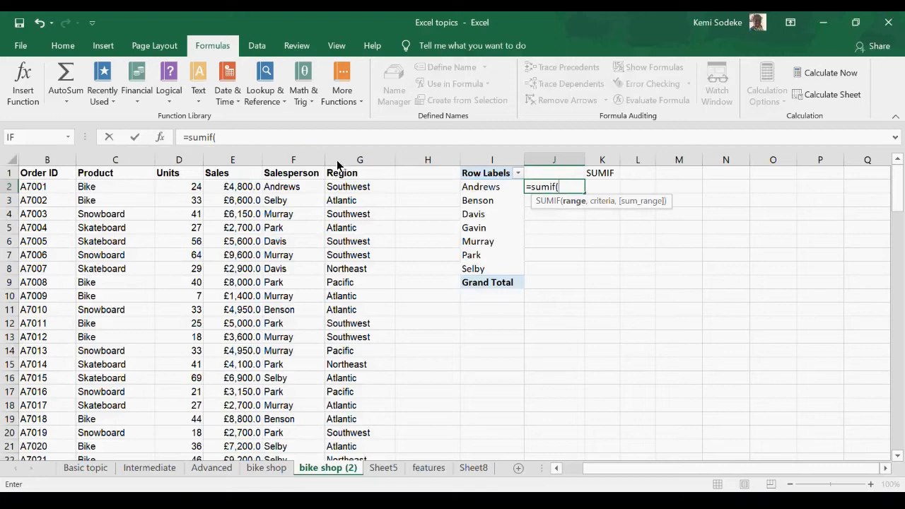
Step: Open the function arguments for the SUMIF formula and set Range to the Salesperson cells F1:F116
{"action": "left_click", "coordinate": [160, 137]}
{"action": "left_click_drag", "start_coordinate": [636, 263], "coordinate": [649, 260]}
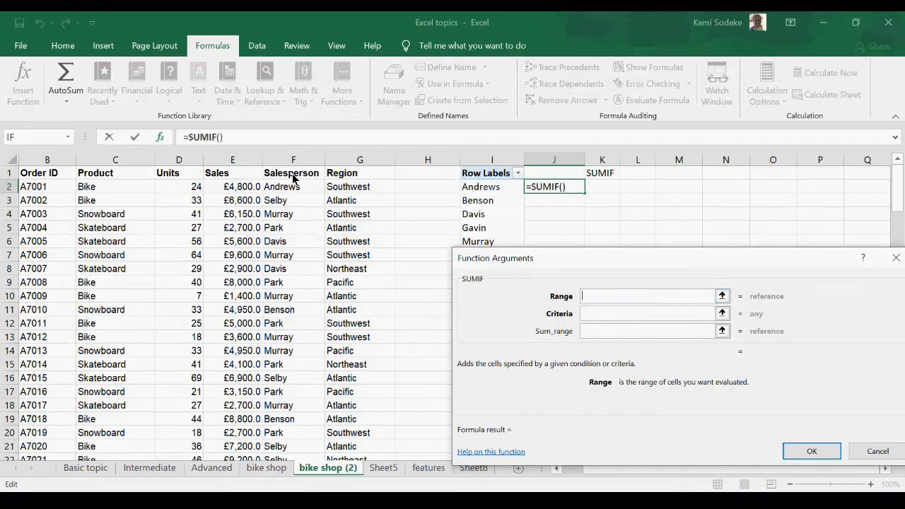
{"action": "left_click_drag", "start_coordinate": [293, 178], "coordinate": [293, 436]}
Step: Set the SUMIF Criteria to I2 and Sum_range to the Sales column E:E, and confirm the formula
{"action": "left_click", "coordinate": [601, 313]}
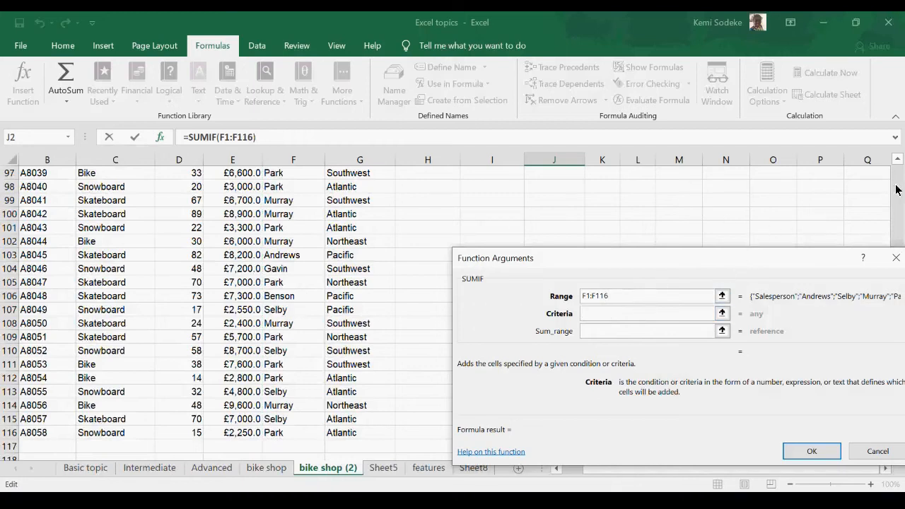
{"action": "left_click", "coordinate": [896, 160]}
{"action": "left_click", "coordinate": [897, 160]}
{"action": "left_click", "coordinate": [896, 160]}
{"action": "left_click", "coordinate": [897, 160]}
{"action": "left_click", "coordinate": [896, 160]}
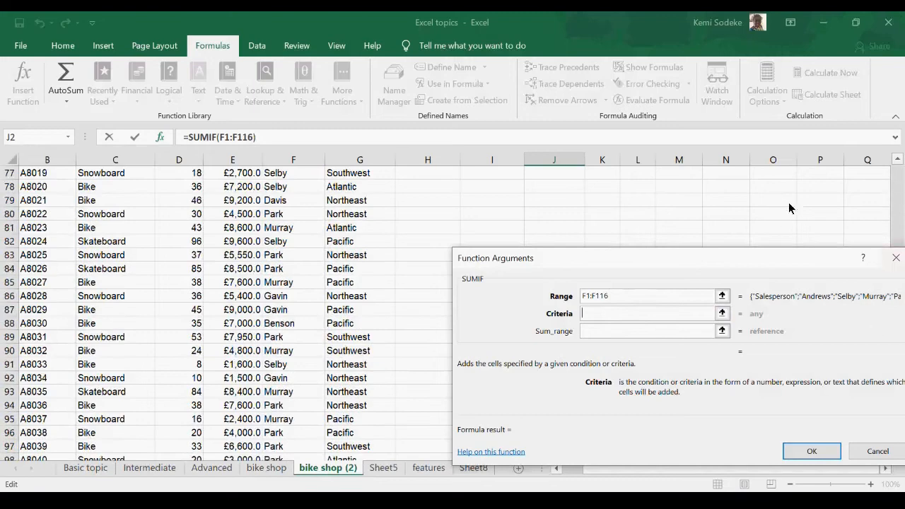
{"action": "left_click", "coordinate": [898, 160]}
{"action": "left_click", "coordinate": [898, 160]}
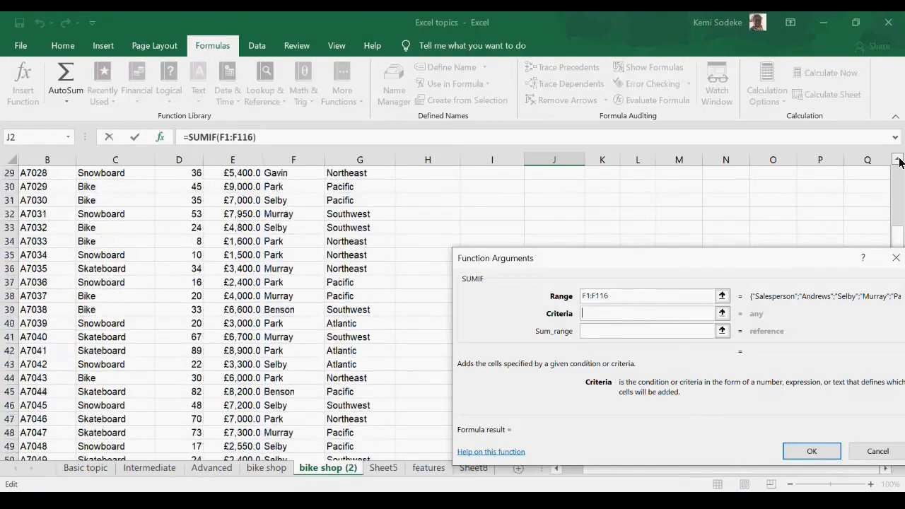
{"action": "left_click", "coordinate": [898, 179]}
{"action": "left_click_drag", "start_coordinate": [896, 199], "coordinate": [896, 191]}
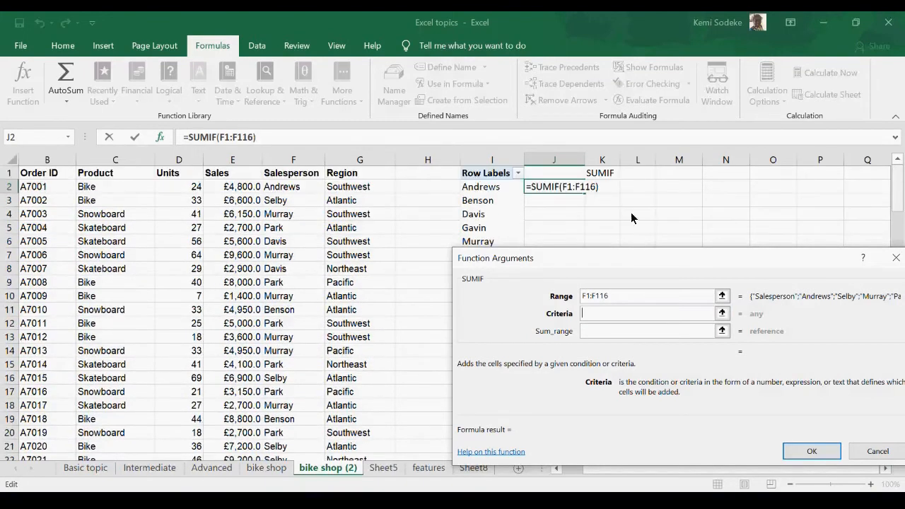
{"action": "left_click", "coordinate": [488, 188]}
{"action": "left_click", "coordinate": [597, 332]}
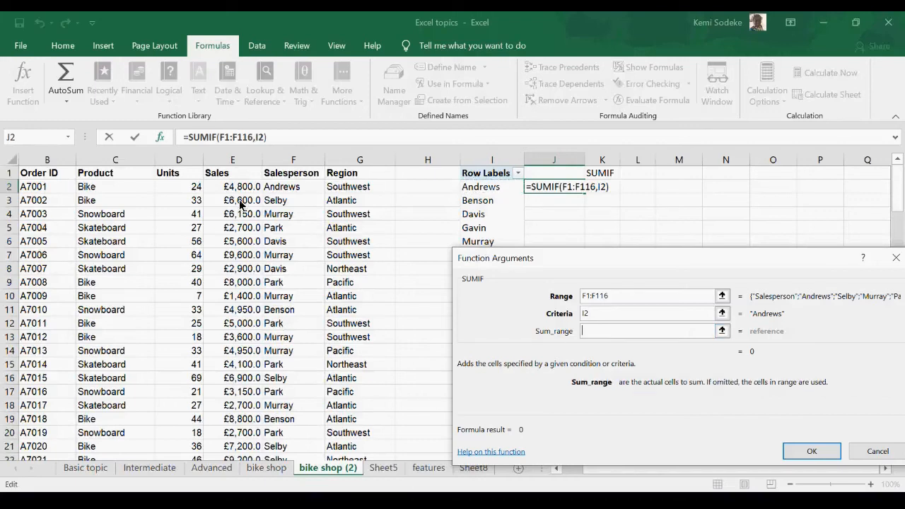
{"action": "left_click", "coordinate": [211, 160]}
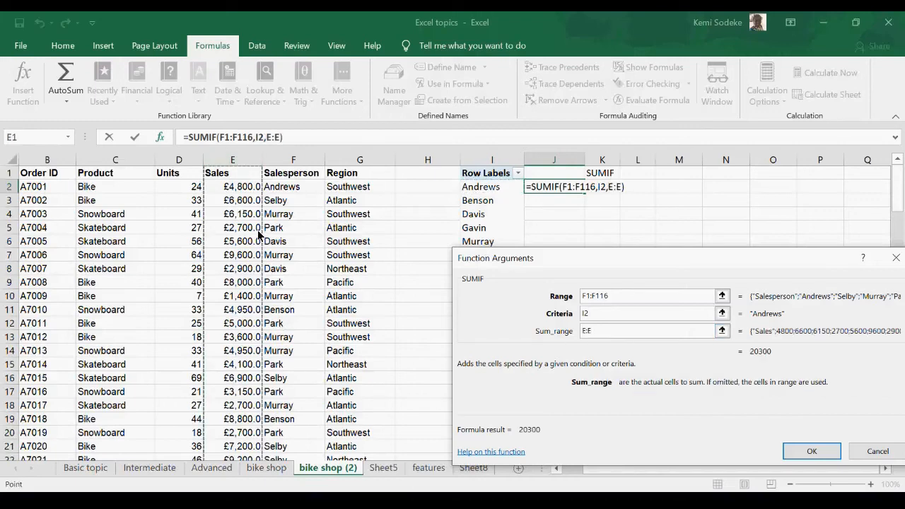
{"action": "left_click", "coordinate": [812, 453]}
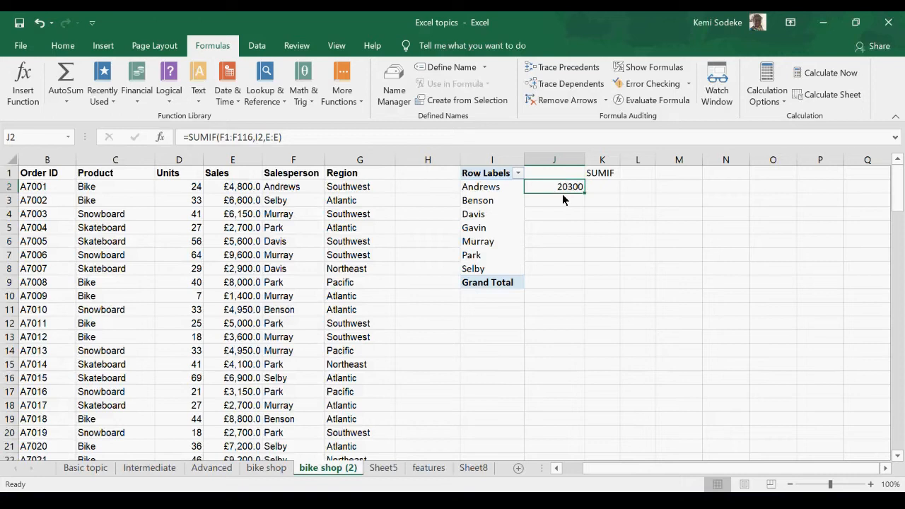
Step: Review the ranges referenced by the SUMIF formula in J2 and fill it down through J8
{"action": "left_click", "coordinate": [885, 468]}
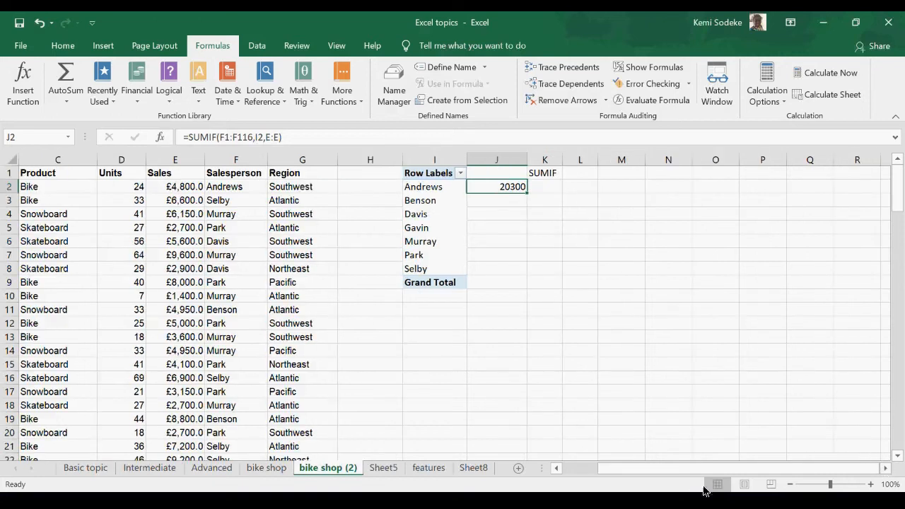
{"action": "left_click_drag", "start_coordinate": [682, 469], "coordinate": [556, 436]}
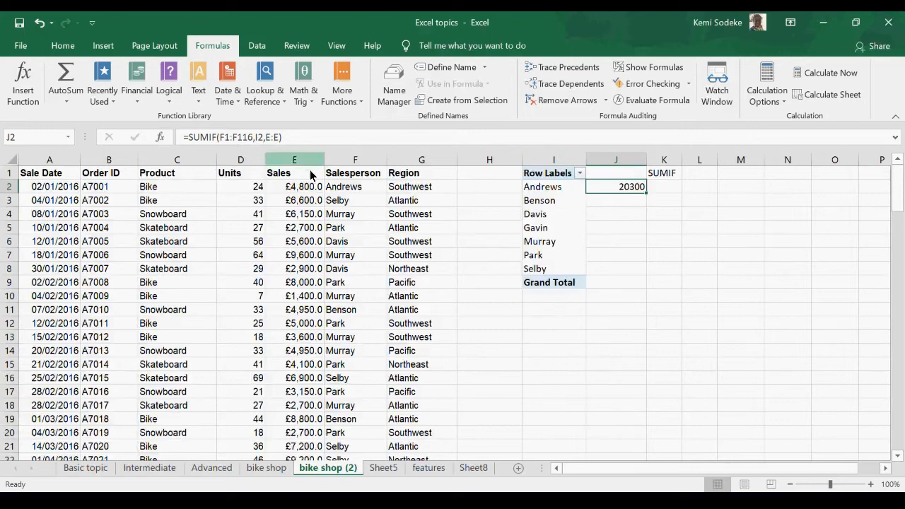
{"action": "key", "text": "F2"}
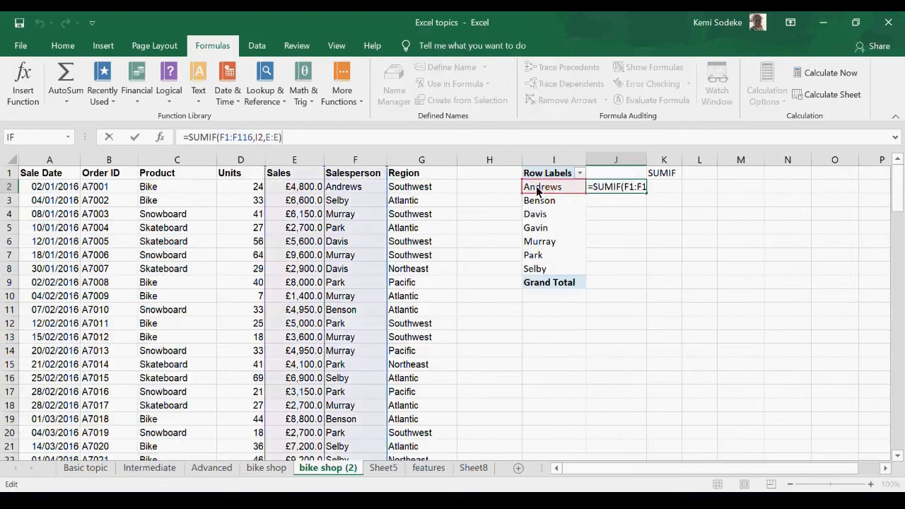
{"action": "left_click", "coordinate": [693, 263]}
{"action": "left_click", "coordinate": [627, 189]}
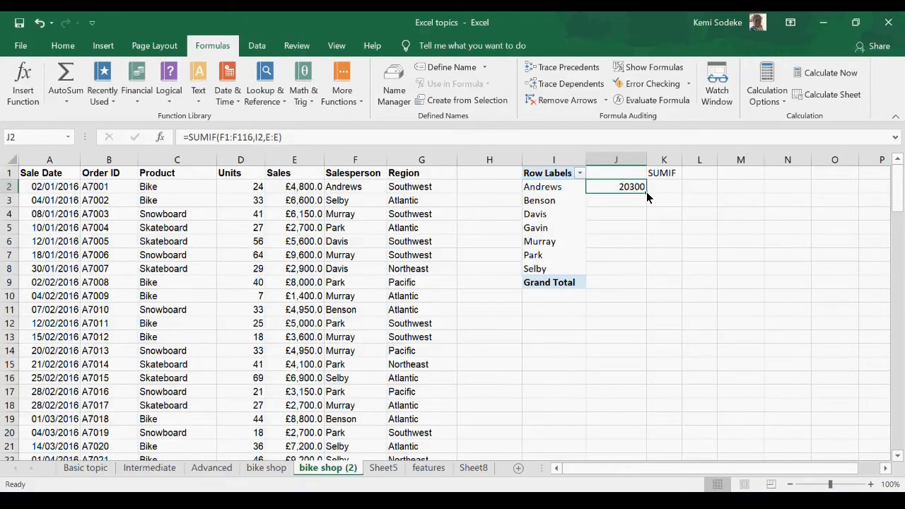
{"action": "left_click_drag", "start_coordinate": [646, 192], "coordinate": [628, 274]}
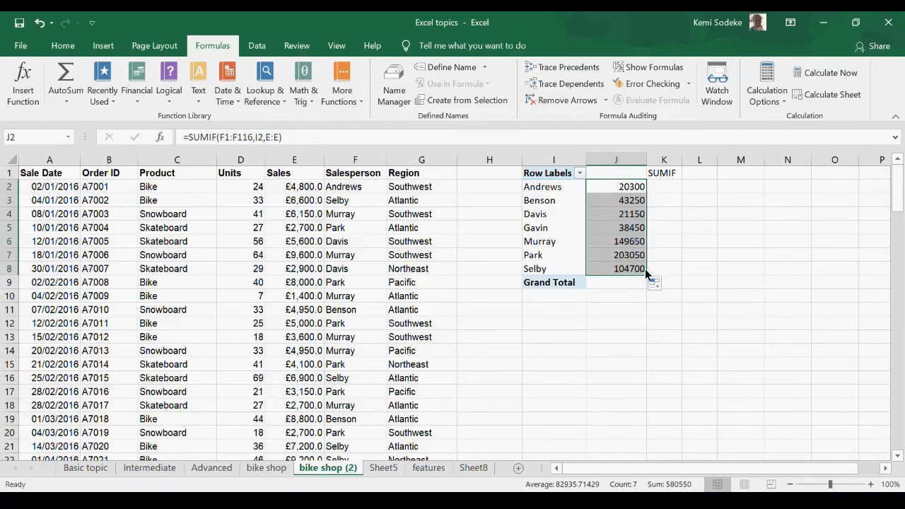
Step: Examine the ranges that the copied SUMIF formula in J3 refers to
{"action": "left_click", "coordinate": [663, 204]}
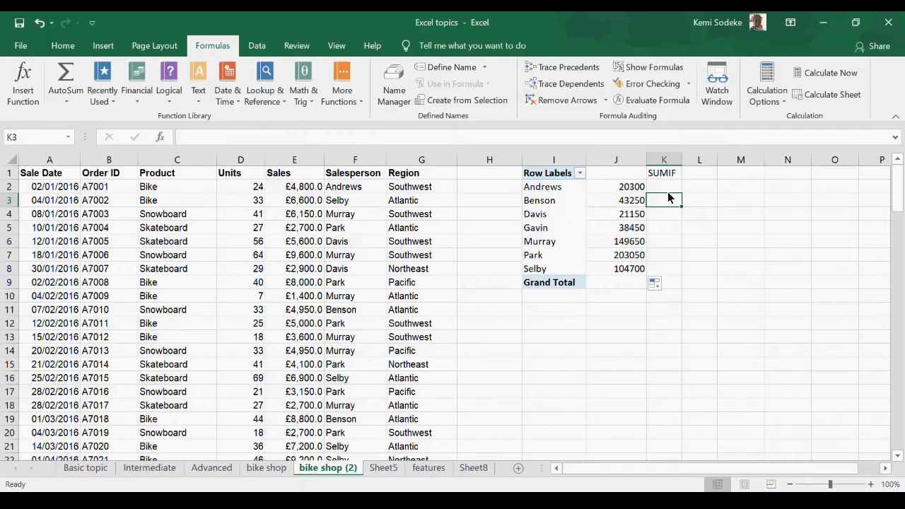
{"action": "left_click", "coordinate": [630, 203]}
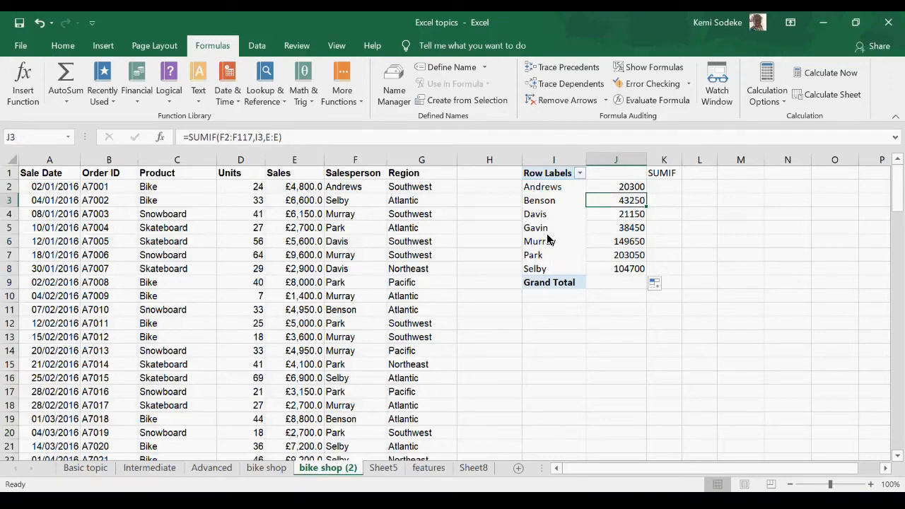
{"action": "left_click", "coordinate": [299, 139]}
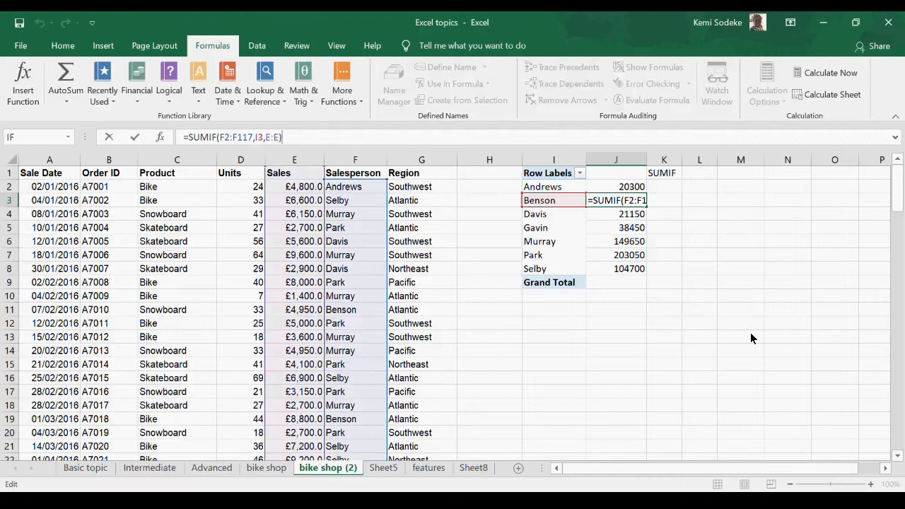
{"action": "key", "text": "Return"}
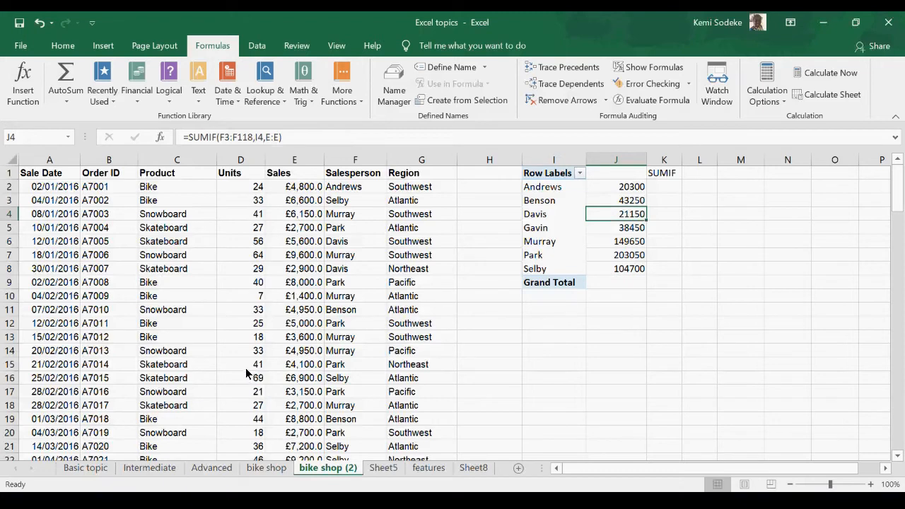
{"action": "left_click", "coordinate": [631, 284]}
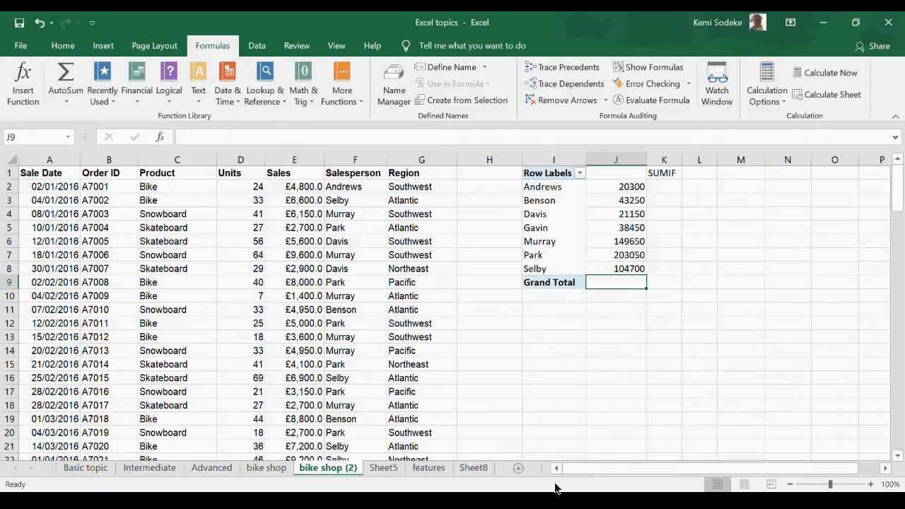
{"action": "key", "text": "alt+Tab"}
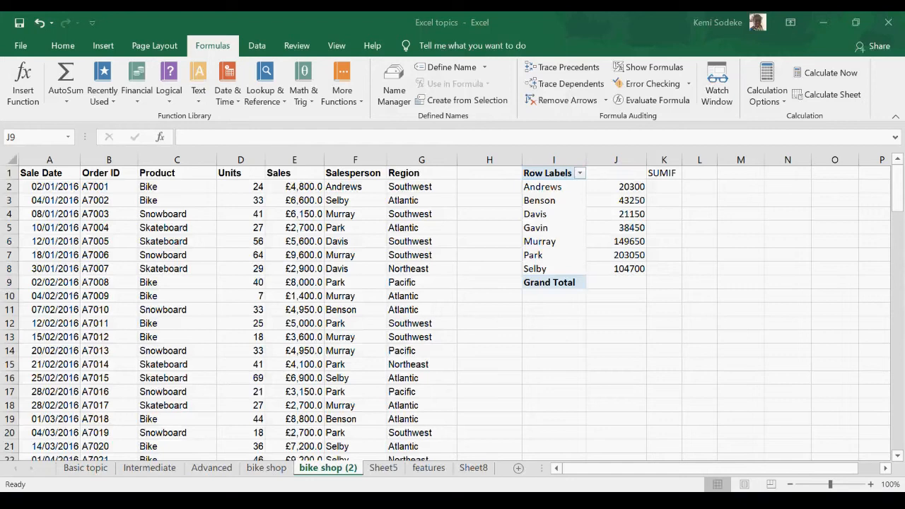
{"action": "left_click", "coordinate": [885, 470]}
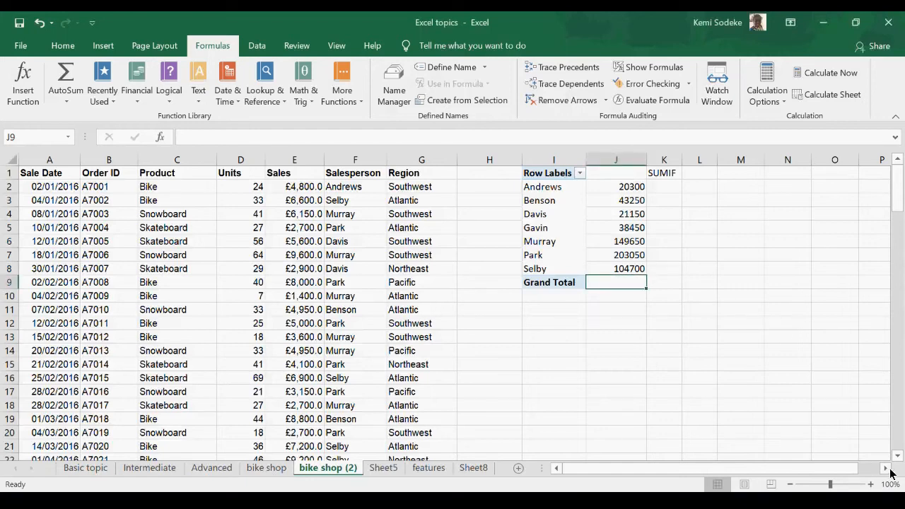
{"action": "left_click", "coordinate": [885, 468]}
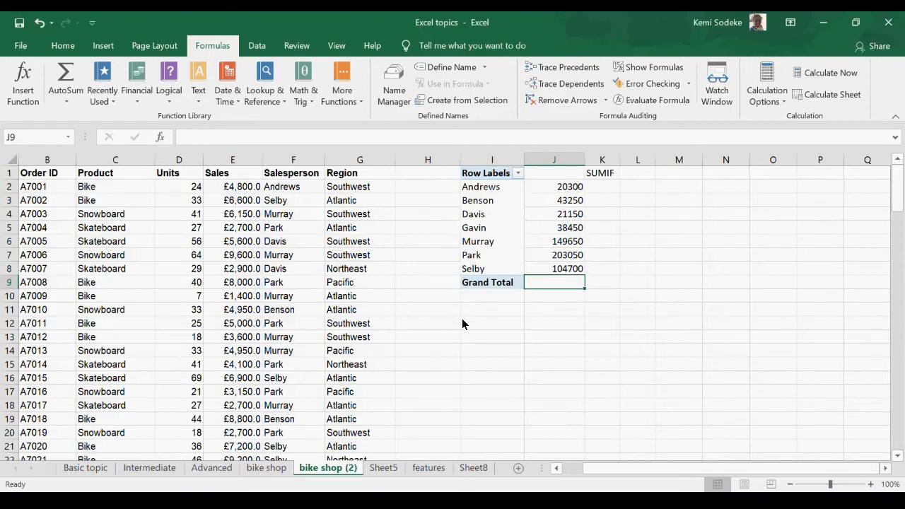
{"action": "left_click_drag", "start_coordinate": [592, 468], "coordinate": [573, 468]}
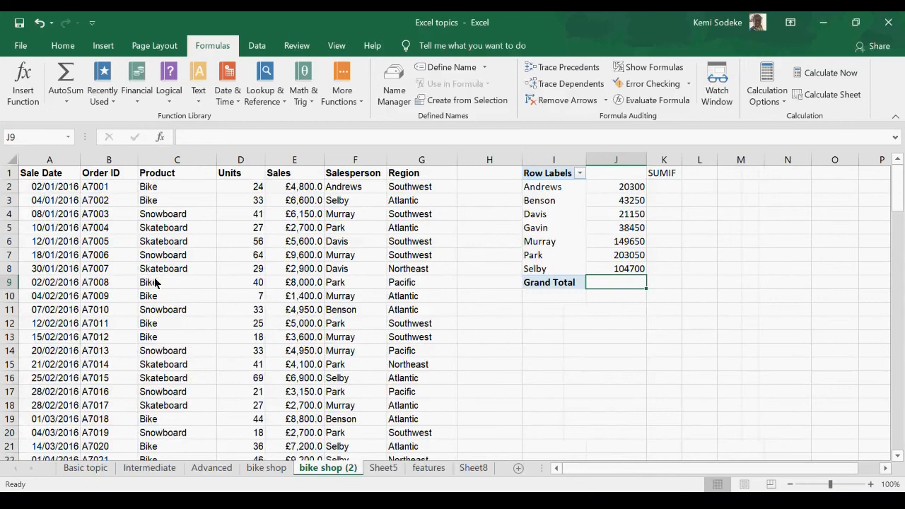
Step: Copy the salesperson PivotTable list in I1:I9 and paste it at M1
{"action": "left_click_drag", "start_coordinate": [555, 175], "coordinate": [546, 286]}
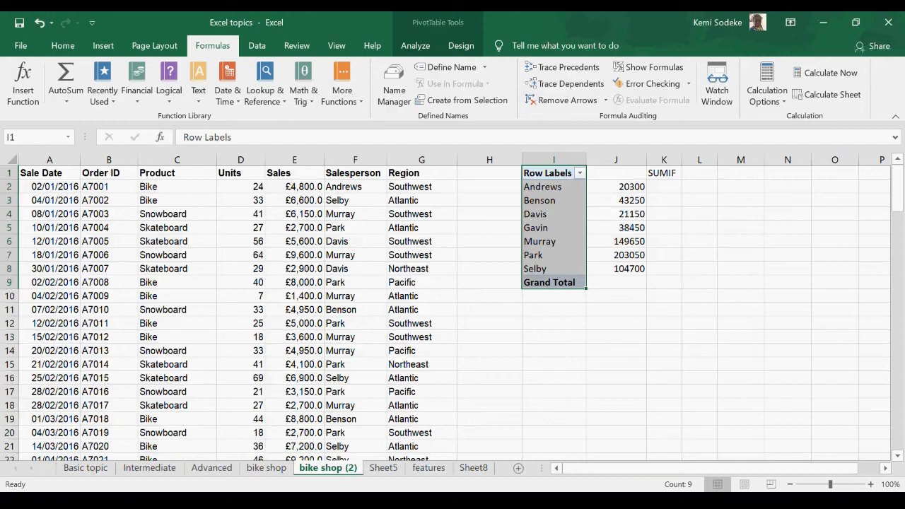
{"action": "key", "text": "ctrl+c"}
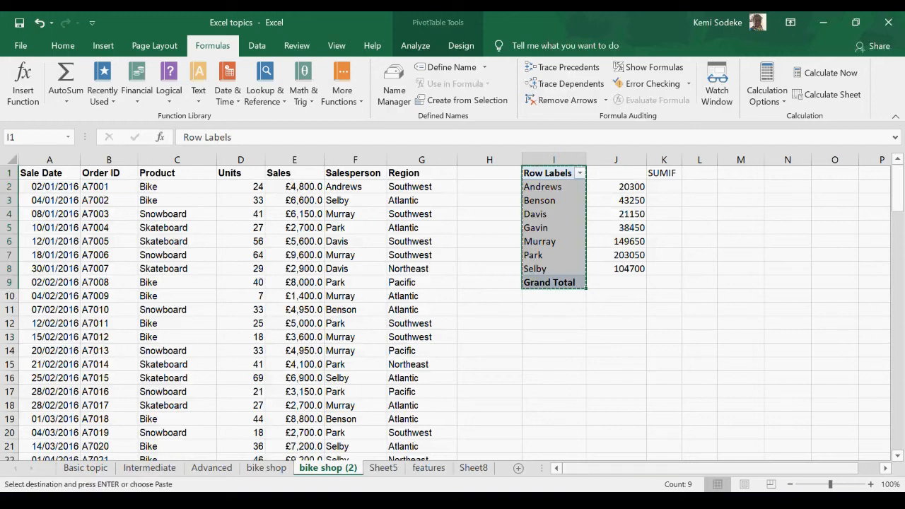
{"action": "left_click", "coordinate": [745, 173]}
{"action": "key", "text": "ctrl+v"}
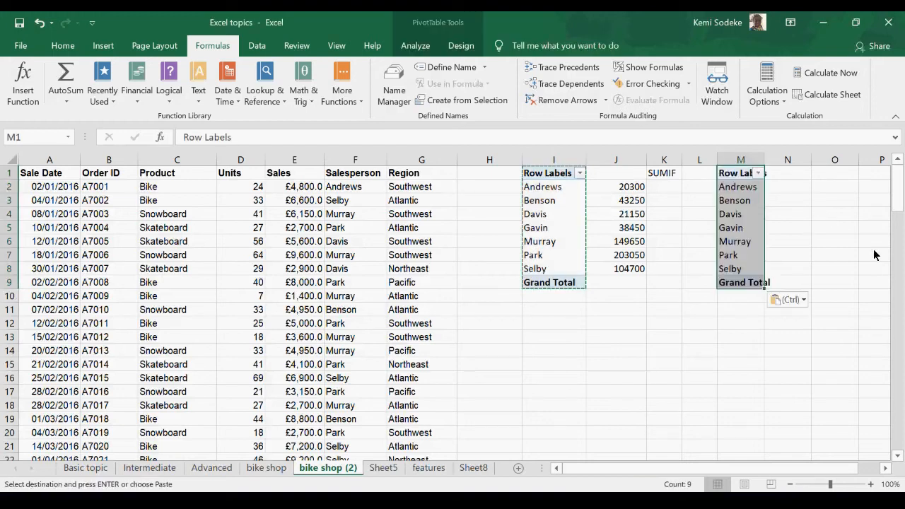
Step: Add the Sales field to the Values area of the copied PivotTable at M1, and close its field list
{"action": "left_click", "coordinate": [885, 468]}
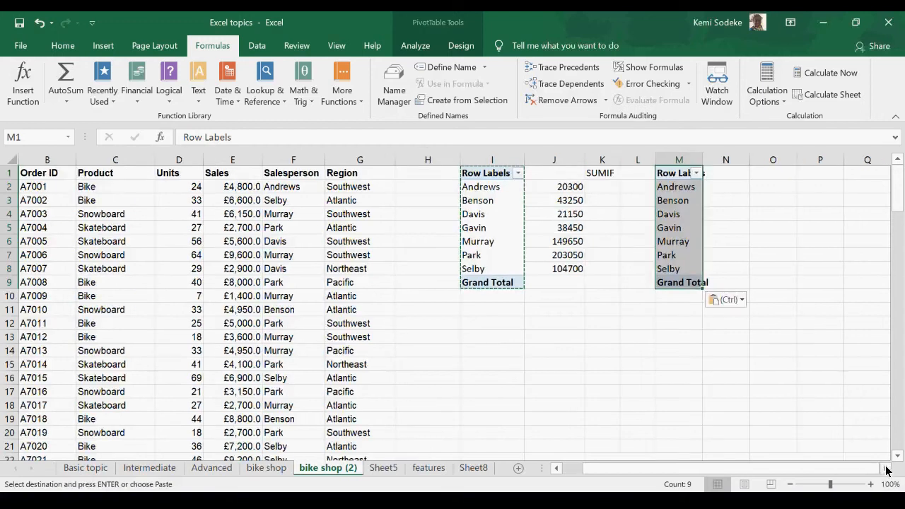
{"action": "left_click", "coordinate": [885, 468]}
{"action": "left_click", "coordinate": [616, 201]}
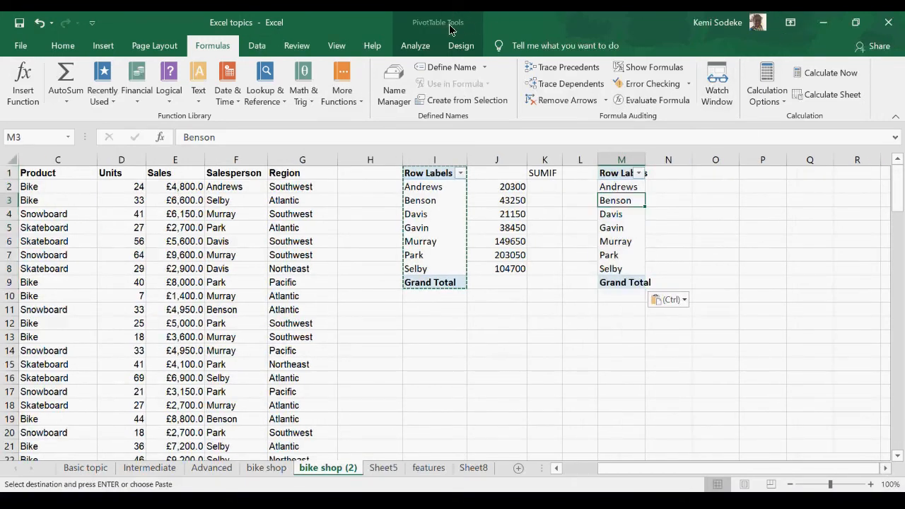
{"action": "left_click", "coordinate": [415, 45]}
{"action": "left_click", "coordinate": [838, 67]}
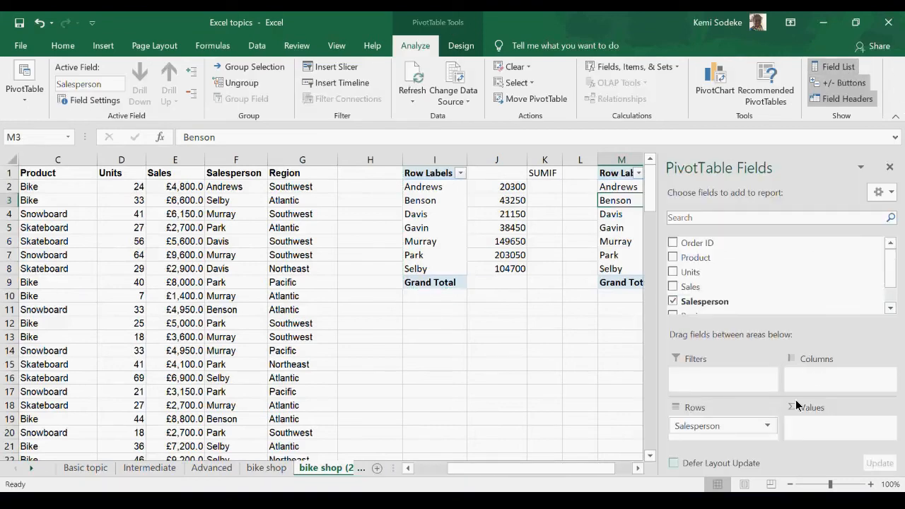
{"action": "left_click_drag", "start_coordinate": [691, 286], "coordinate": [824, 433]}
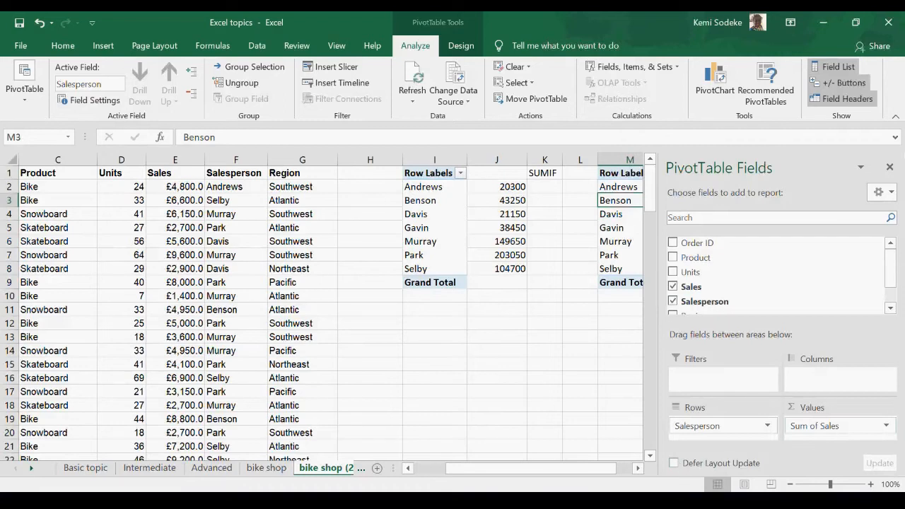
{"action": "left_click", "coordinate": [890, 169]}
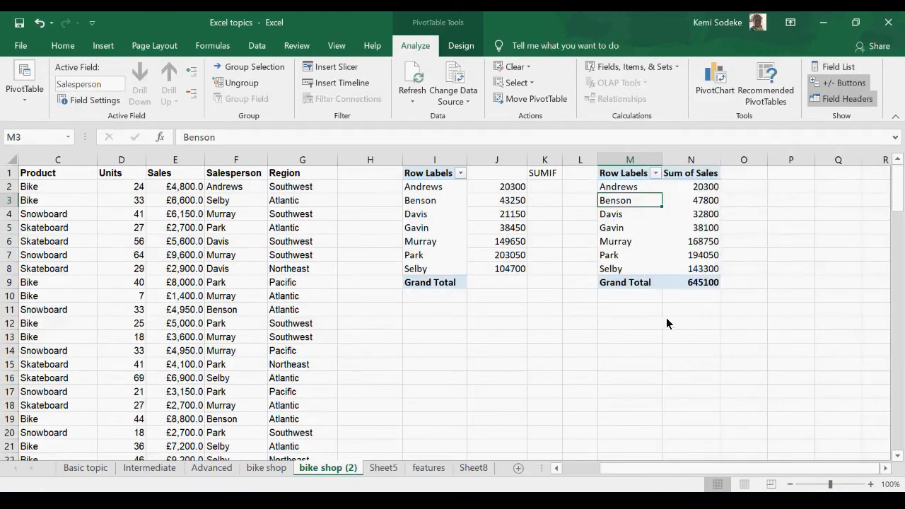
Step: Check how the range reference differs between the SUMIF formulas in J8, J2, J3 and J4
{"action": "left_click", "coordinate": [495, 271]}
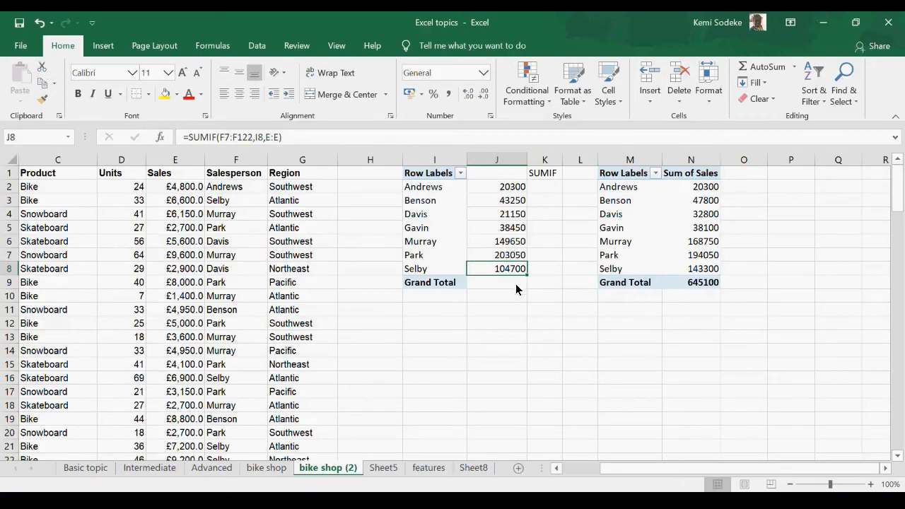
{"action": "left_click", "coordinate": [514, 188]}
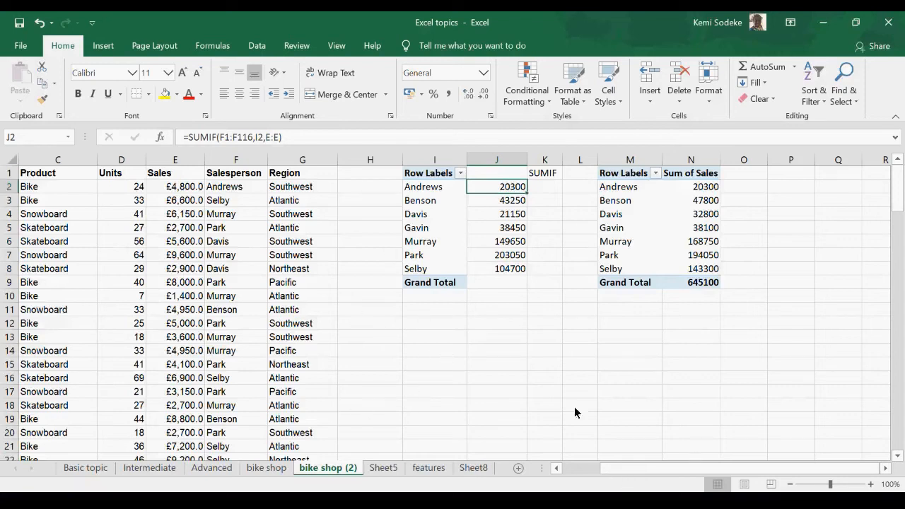
{"action": "left_click", "coordinate": [299, 139]}
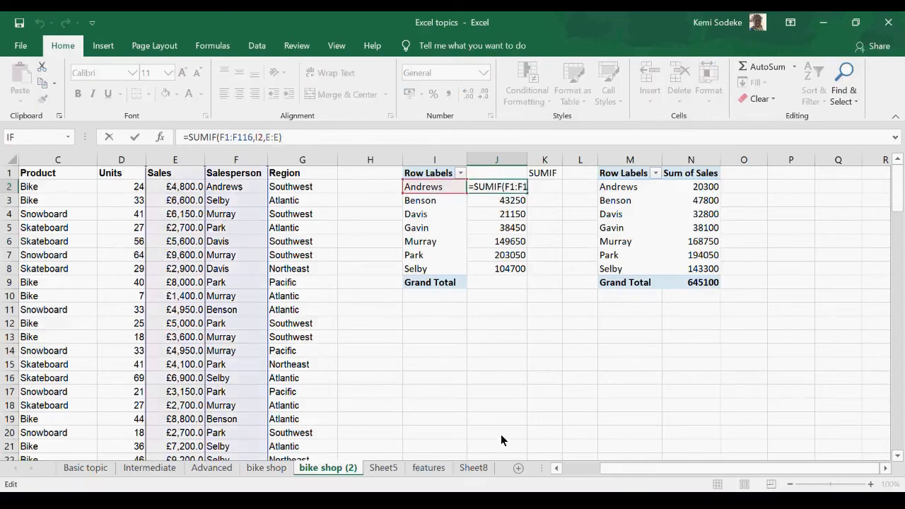
{"action": "left_click_drag", "start_coordinate": [599, 474], "coordinate": [573, 475]}
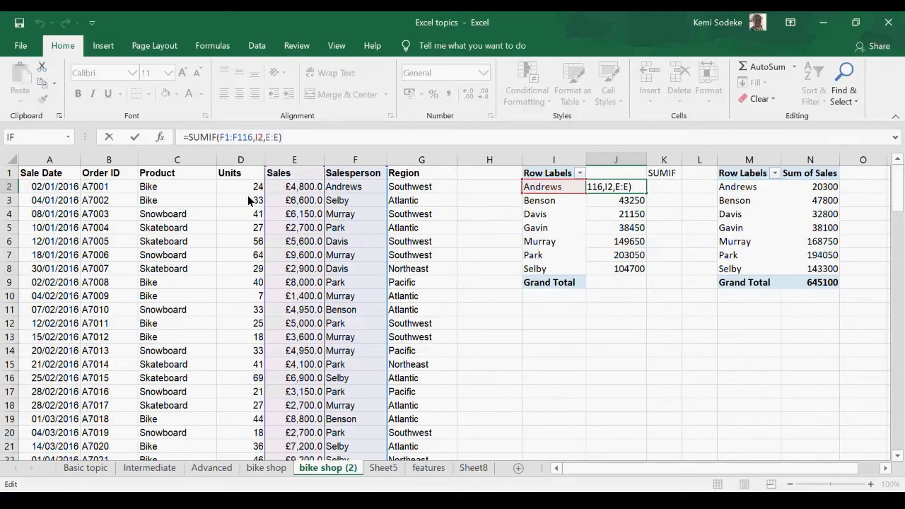
{"action": "left_click", "coordinate": [640, 353]}
{"action": "left_click", "coordinate": [640, 188]}
{"action": "left_click", "coordinate": [630, 201]}
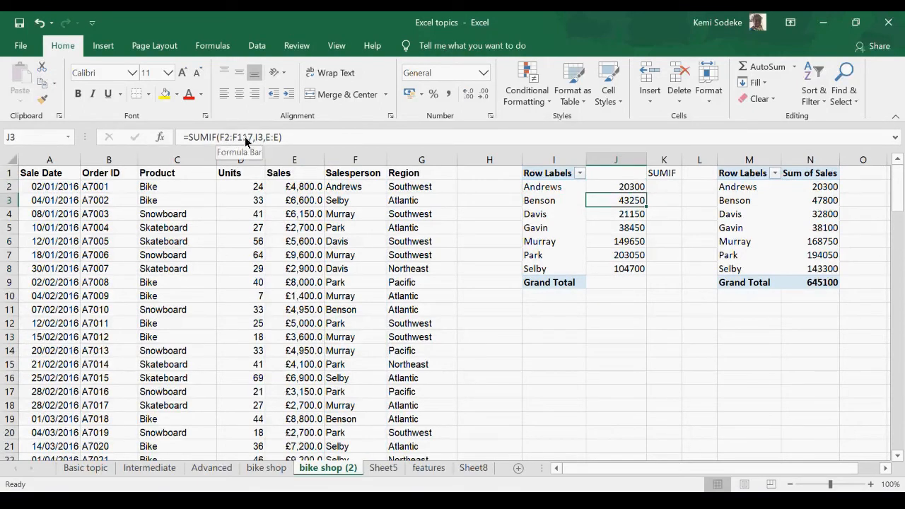
{"action": "left_click", "coordinate": [633, 219]}
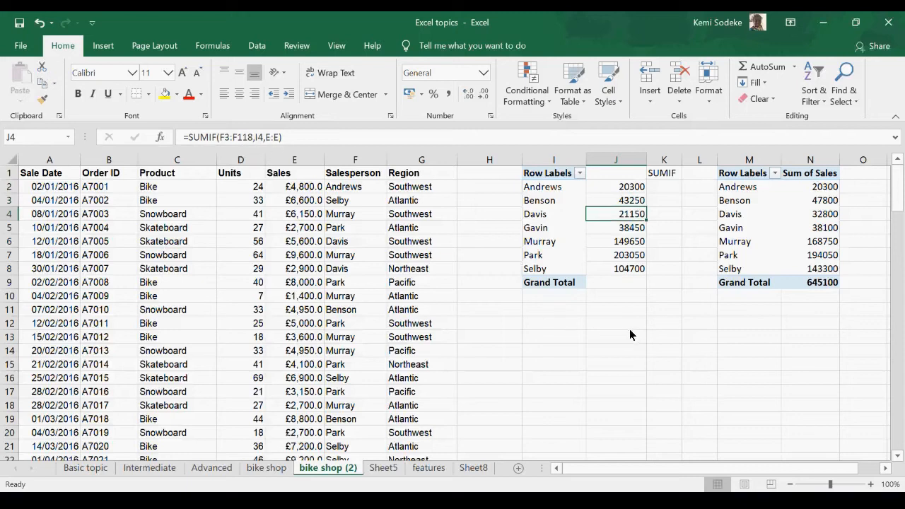
{"action": "key", "text": "Up"}
{"action": "key", "text": "Up"}
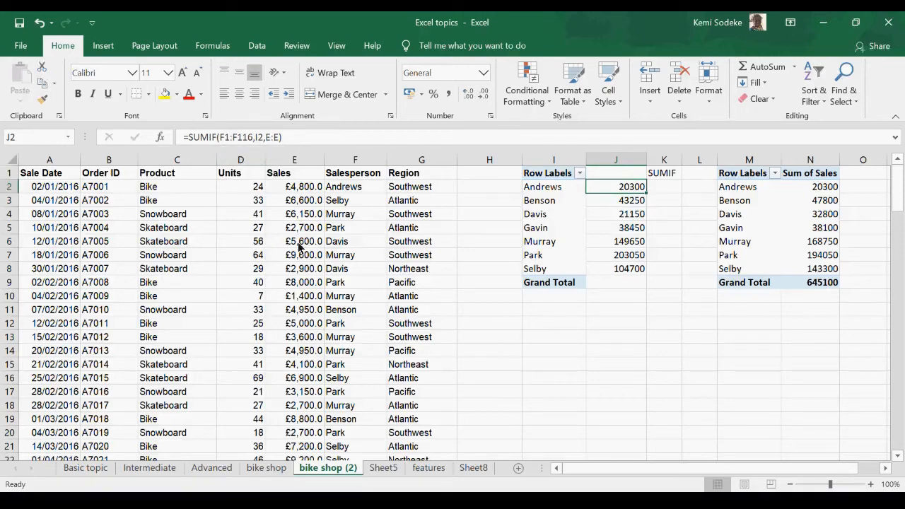
Step: Make the Range argument of the SUMIF formula in J2 absolute as $F$1:$F$116
{"action": "left_click", "coordinate": [222, 137]}
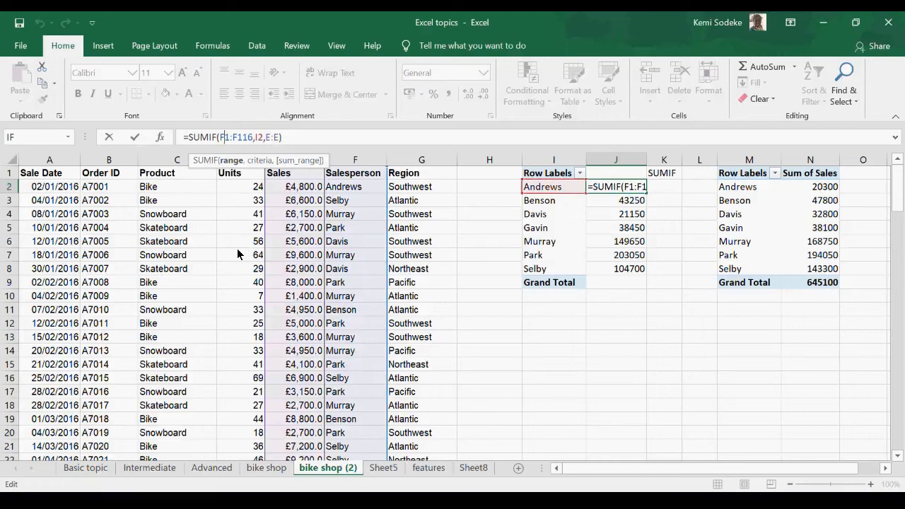
{"action": "type", "text": "$"}
{"action": "key", "text": "Left"}
{"action": "key", "text": "Left"}
{"action": "type", "text": "$"}
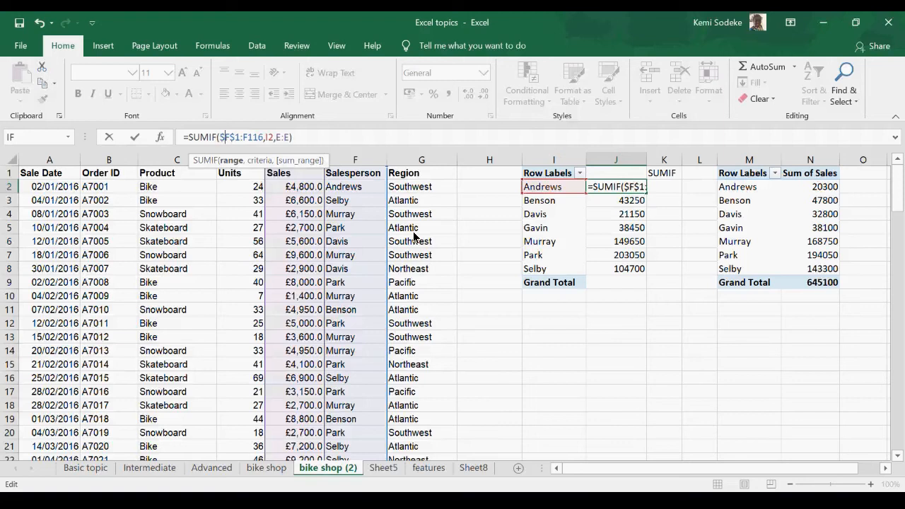
{"action": "left_click", "coordinate": [252, 139]}
{"action": "key", "text": "F4"}
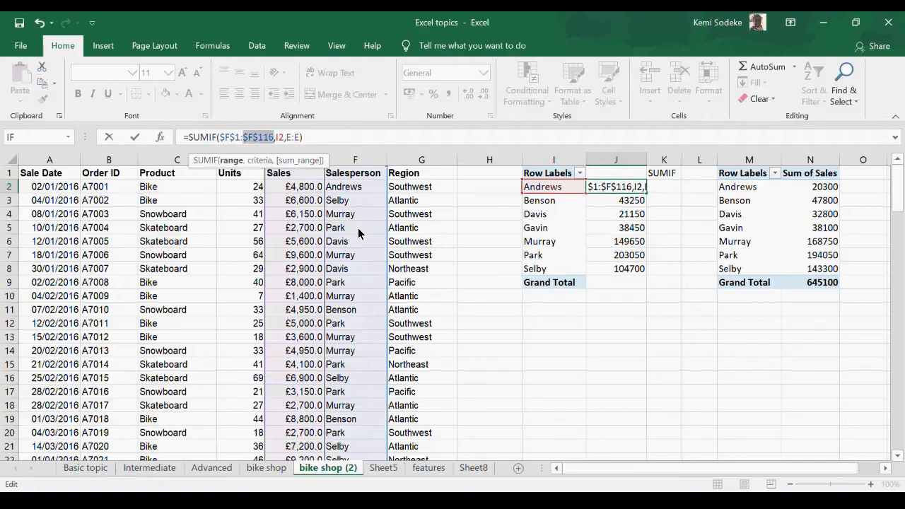
Step: Cycle the F116 reference in the J2 formula through its mixed, relative and absolute forms, ending on $F$116
{"action": "key", "text": "F4"}
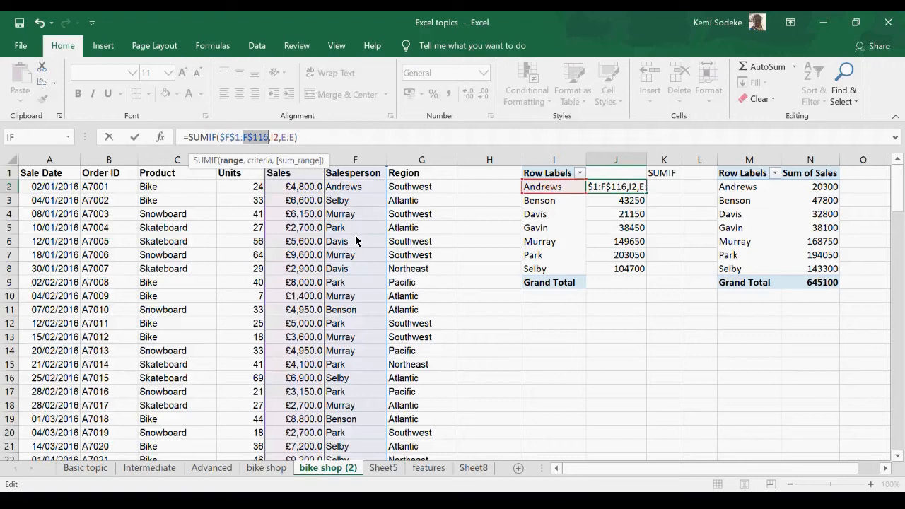
{"action": "key", "text": "F4"}
{"action": "key", "text": "F4"}
{"action": "key", "text": "F4"}
{"action": "key", "text": "F4"}
{"action": "key", "text": "F4"}
{"action": "key", "text": "F4"}
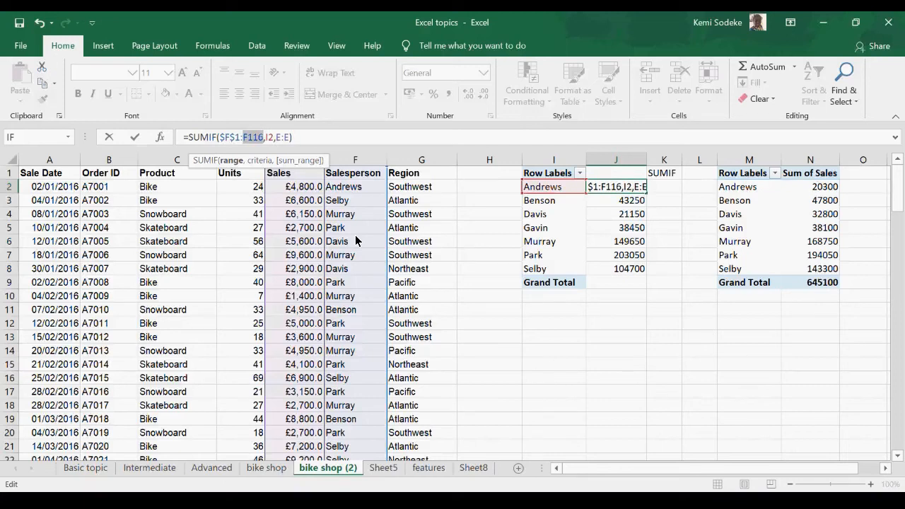
{"action": "key", "text": "F4"}
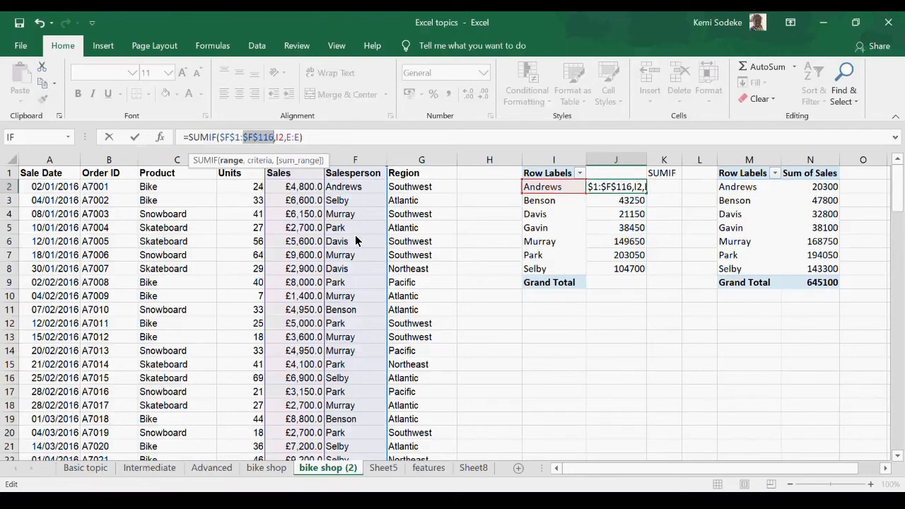
Step: Confirm the SUMIF formula in J2 and fill it down through J8
{"action": "key", "text": "Return"}
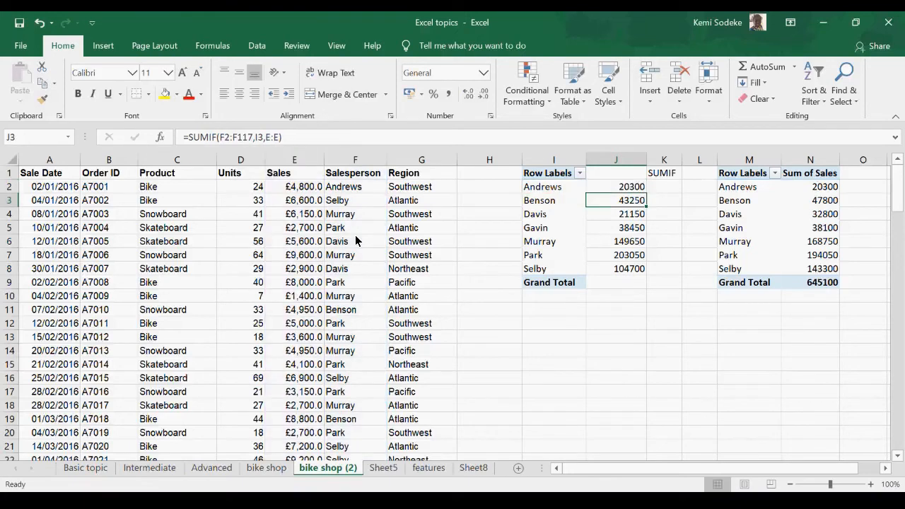
{"action": "left_click", "coordinate": [622, 190]}
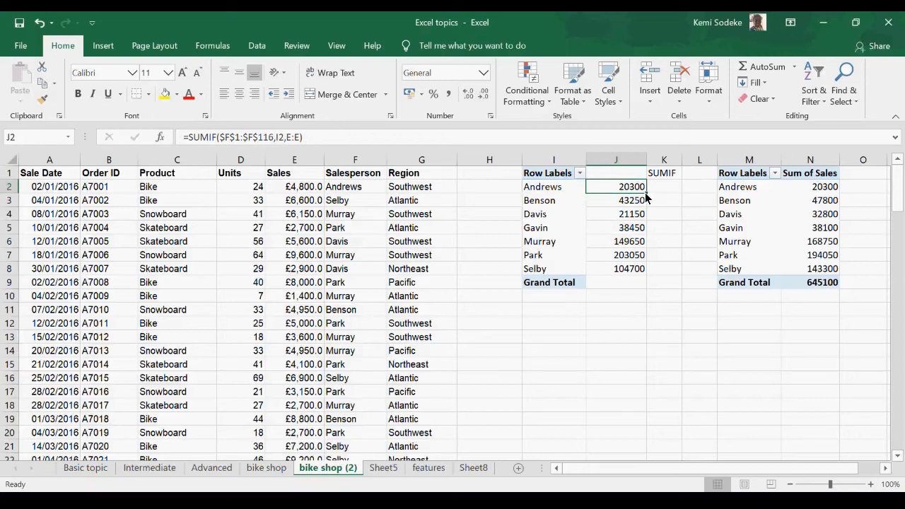
{"action": "left_click_drag", "start_coordinate": [646, 196], "coordinate": [638, 272]}
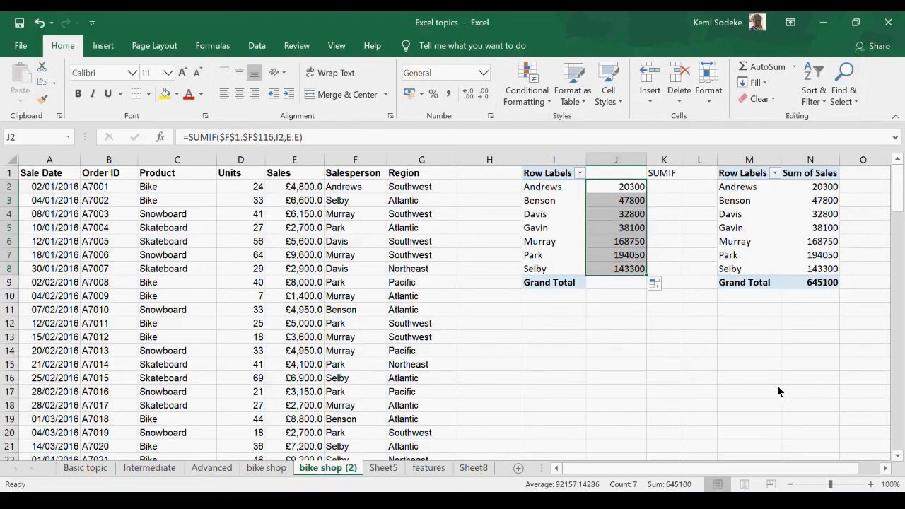
Step: Total the SUMIF results in J9 beside Grand Total with AutoSum
{"action": "left_click", "coordinate": [630, 287]}
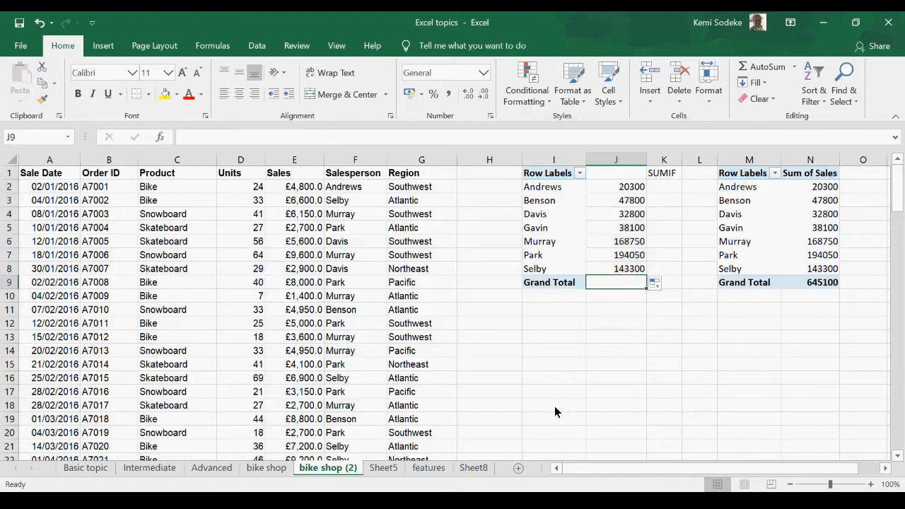
{"action": "left_click", "coordinate": [772, 68]}
{"action": "key", "text": "Return"}
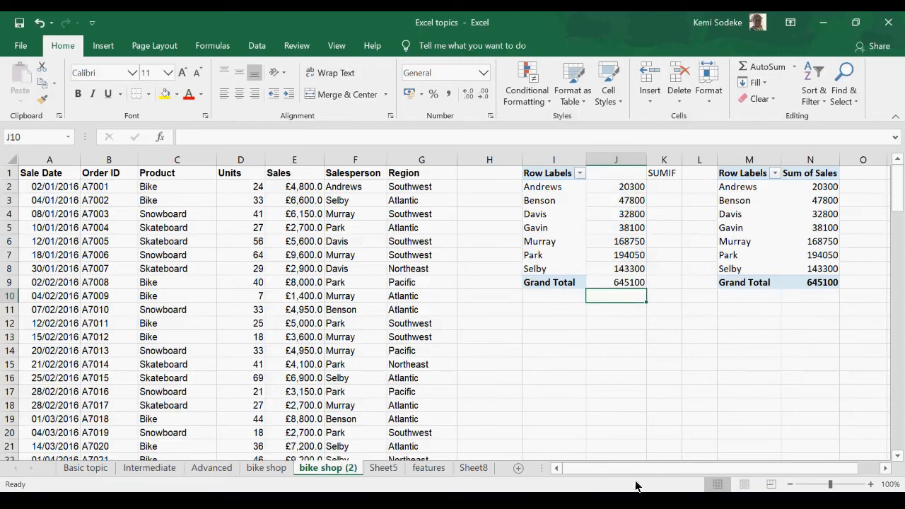
Step: Review the SUMIF formula in J2 and the list of functions on the Intermediate sheet
{"action": "left_click", "coordinate": [752, 375]}
{"action": "left_click", "coordinate": [618, 189]}
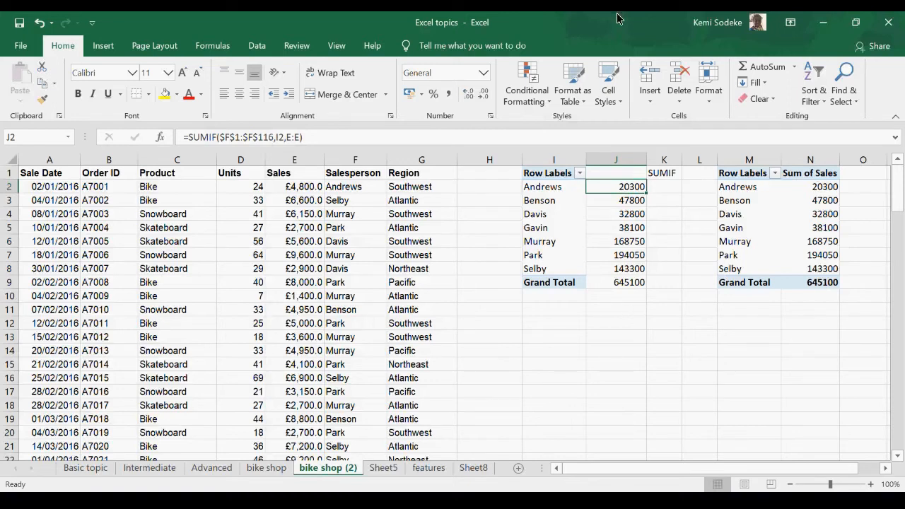
{"action": "left_click", "coordinate": [97, 470]}
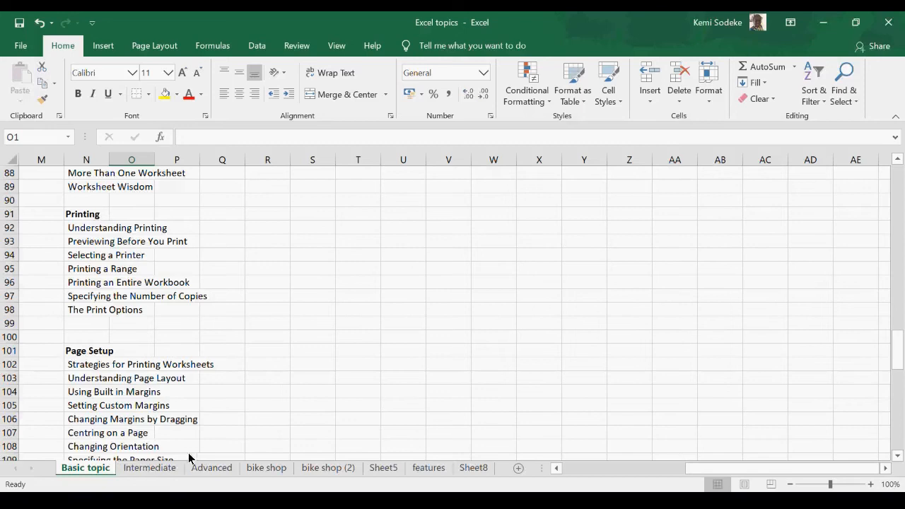
{"action": "left_click", "coordinate": [145, 470]}
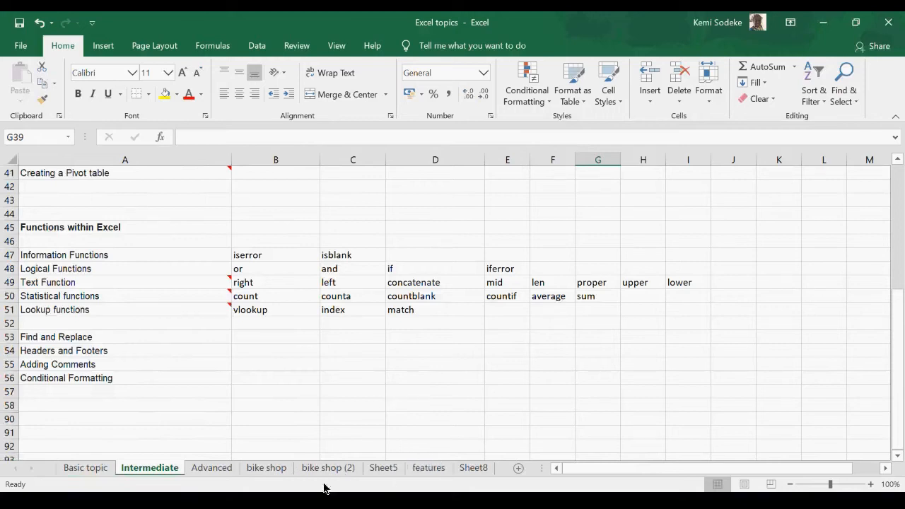
{"action": "left_click", "coordinate": [576, 500]}
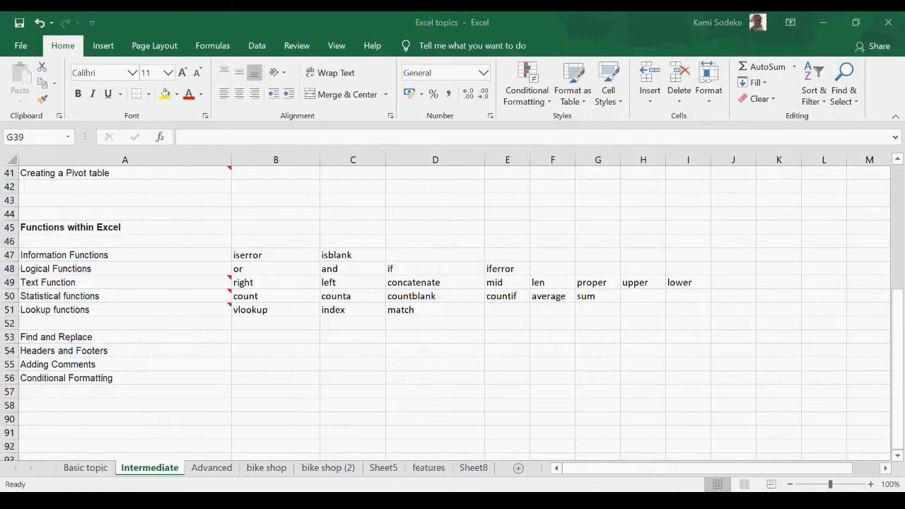
{"action": "left_click", "coordinate": [492, 462]}
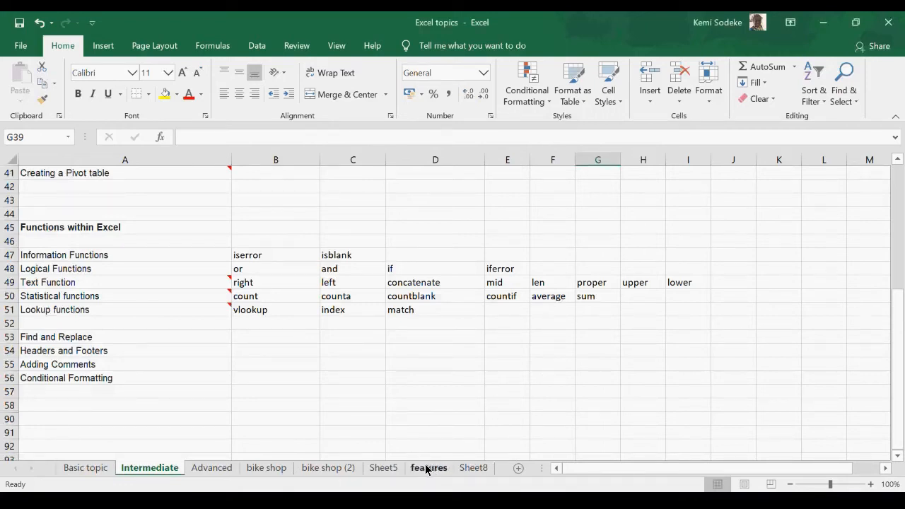
Step: On the bike shop (2) sheet, enter the heading "left" in cell I12 below the SUMIF results
{"action": "left_click", "coordinate": [345, 470]}
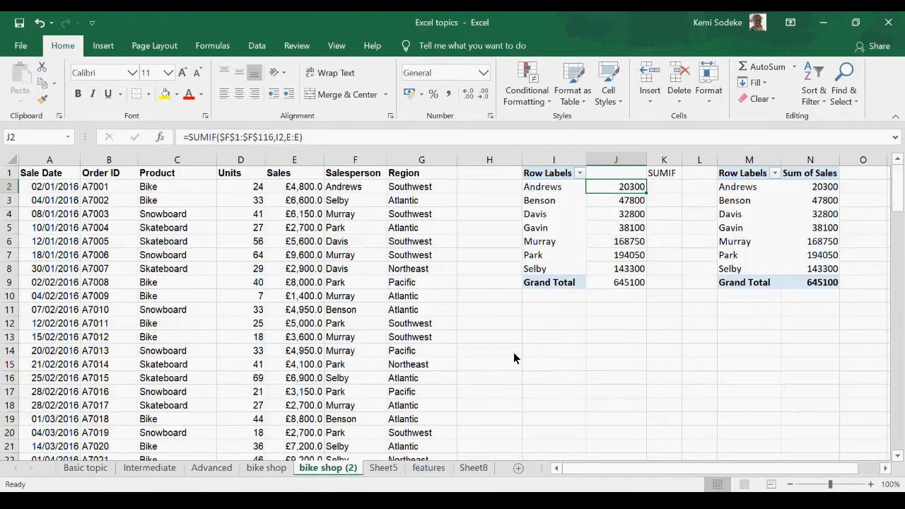
{"action": "left_click", "coordinate": [557, 324]}
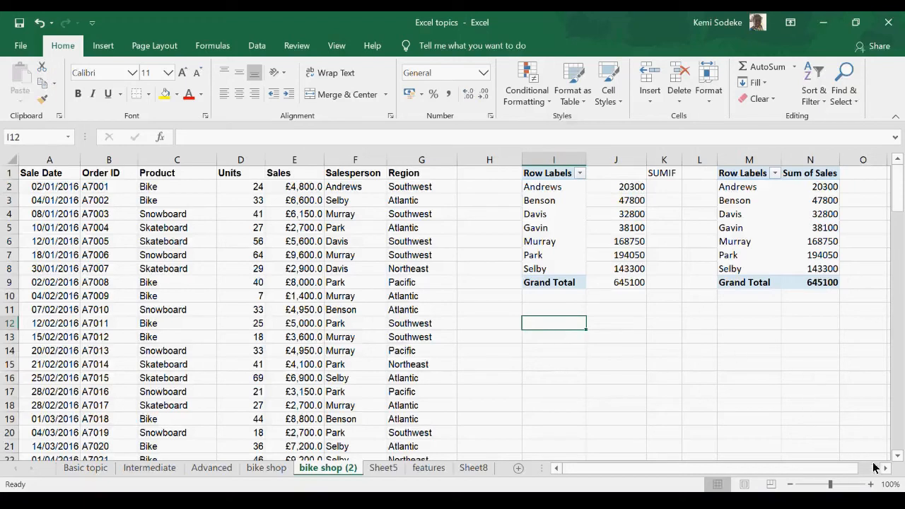
{"action": "left_click", "coordinate": [897, 456]}
{"action": "left_click", "coordinate": [898, 456]}
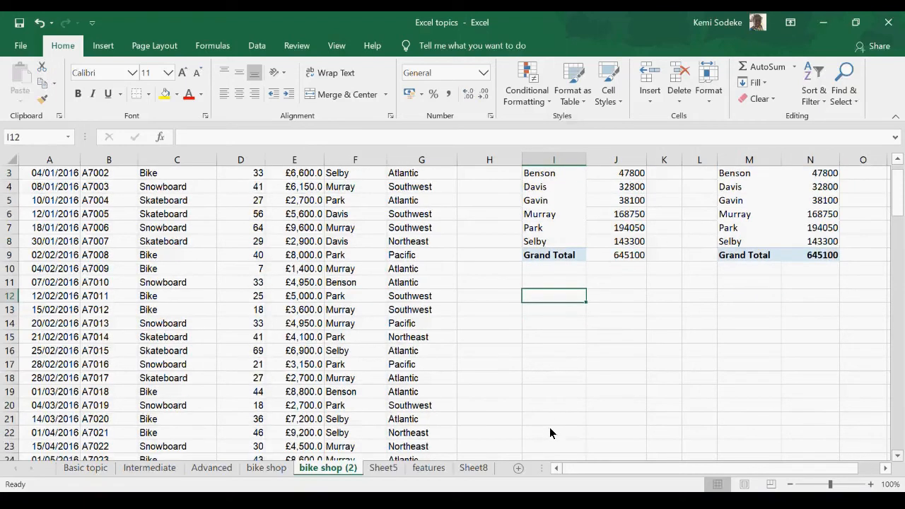
{"action": "left_click", "coordinate": [417, 297]}
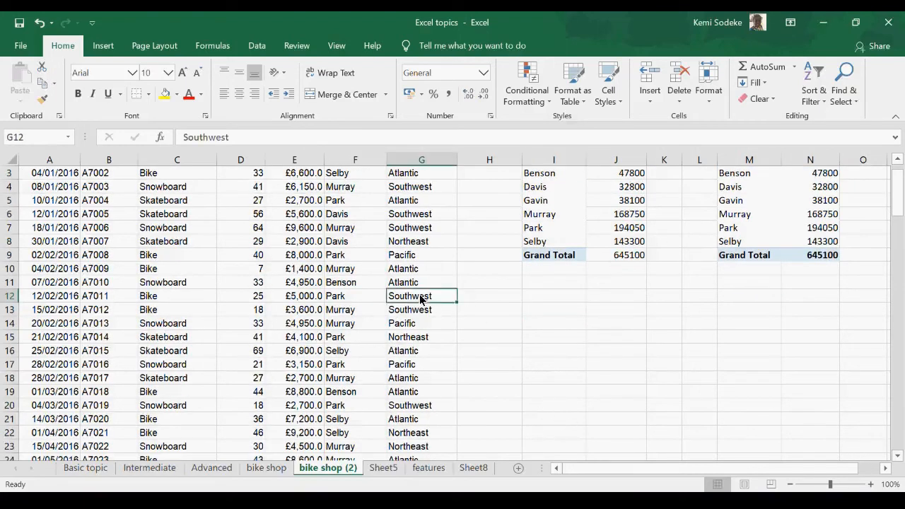
{"action": "left_click", "coordinate": [537, 284]}
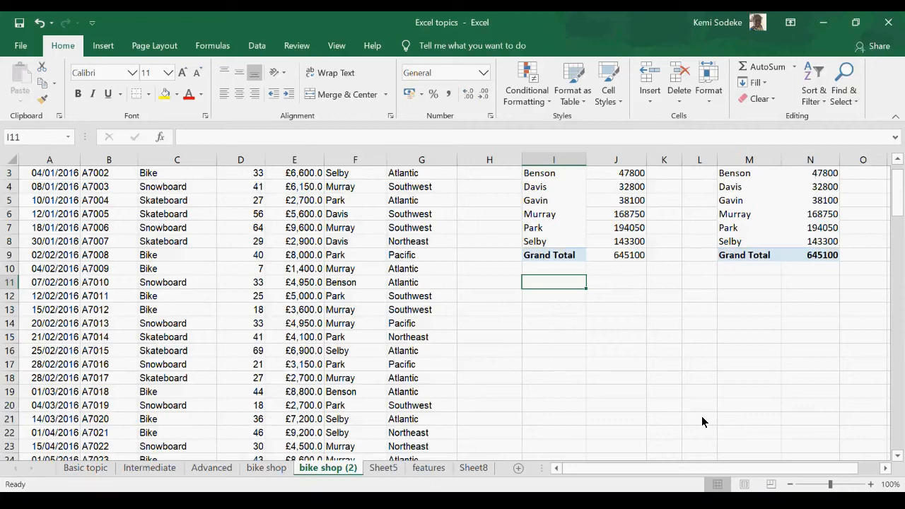
{"action": "left_click", "coordinate": [556, 299]}
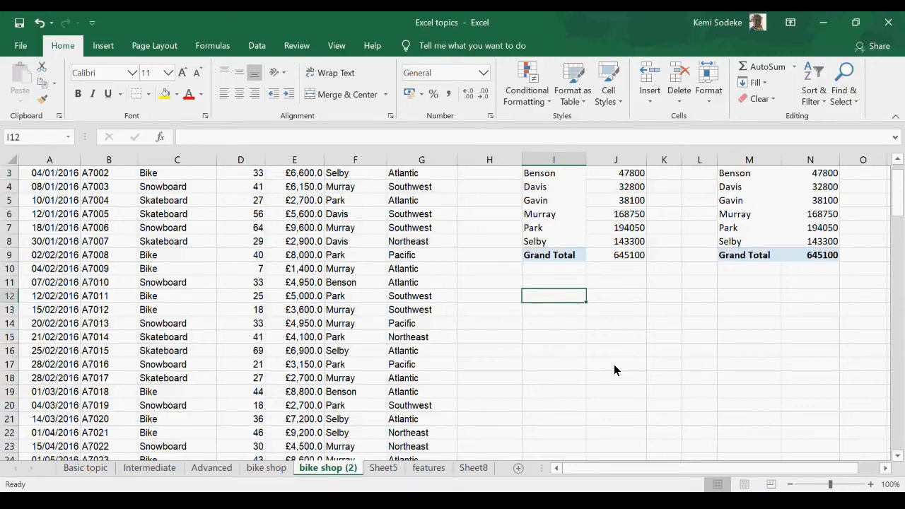
{"action": "type", "text": "left"}
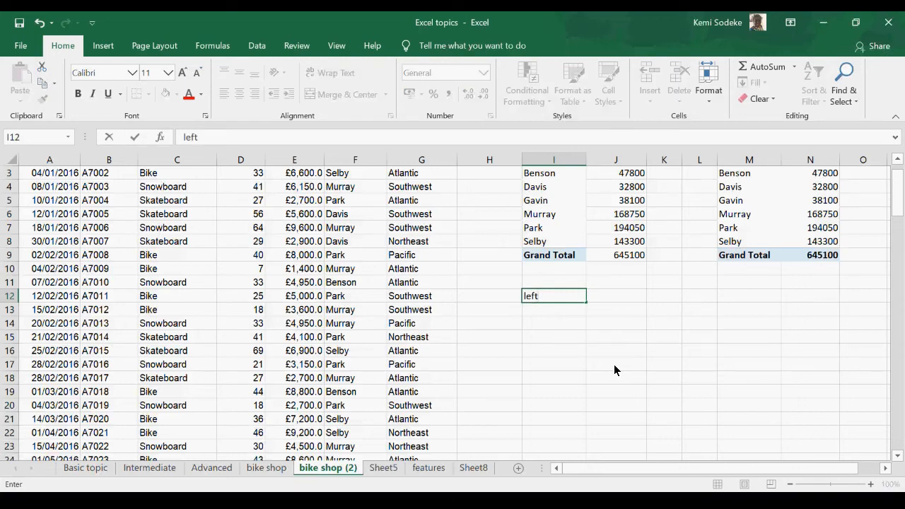
{"action": "key", "text": "Tab"}
Step: Extract the first five characters of the region in G13 into I13 with =LEFT(G13,5), and check it against the source cell
{"action": "left_click", "coordinate": [564, 310]}
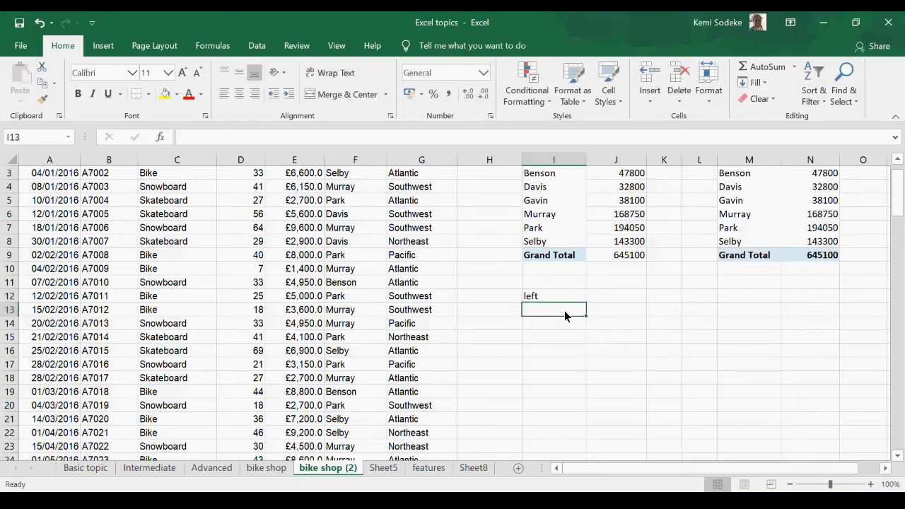
{"action": "left_click", "coordinate": [428, 311]}
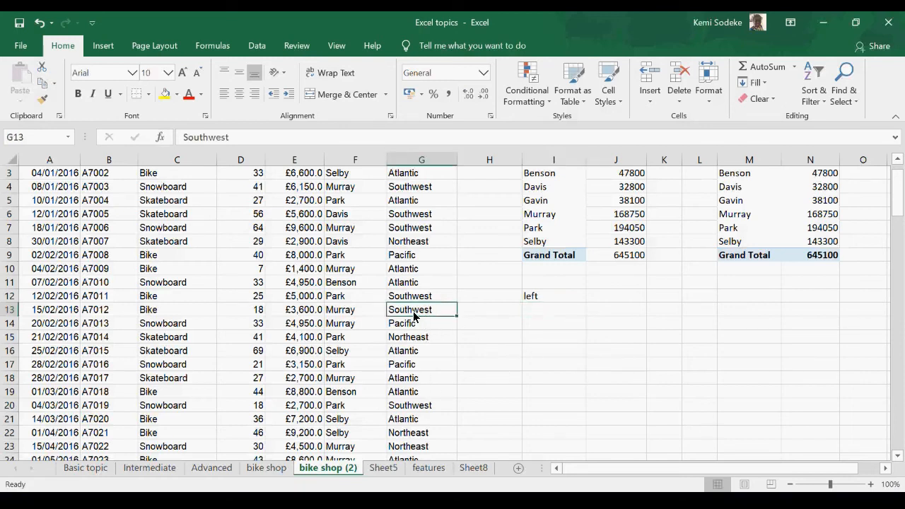
{"action": "left_click", "coordinate": [537, 317]}
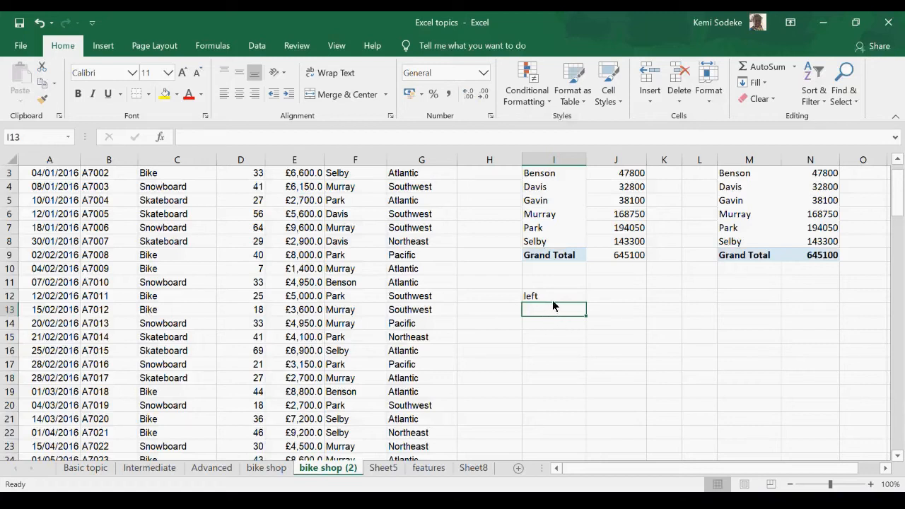
{"action": "left_click", "coordinate": [425, 311]}
{"action": "left_click", "coordinate": [547, 307]}
{"action": "type", "text": "="}
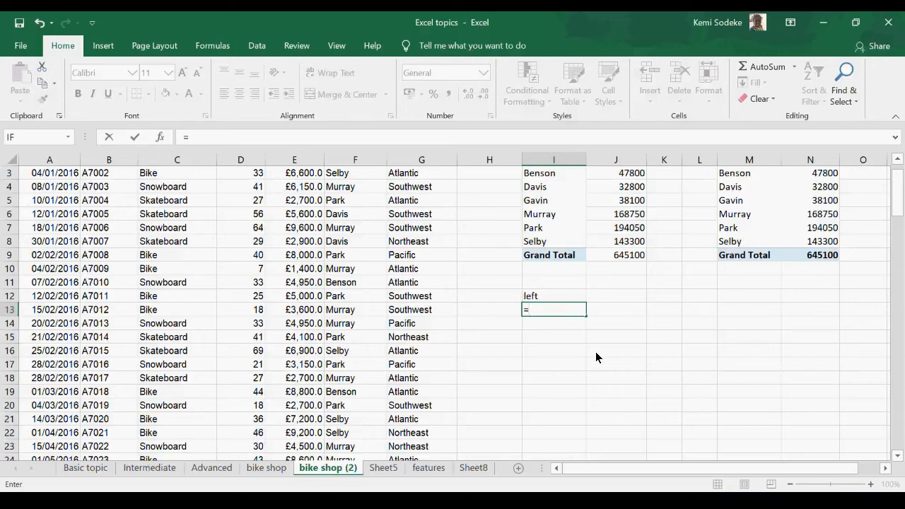
{"action": "type", "text": "l"}
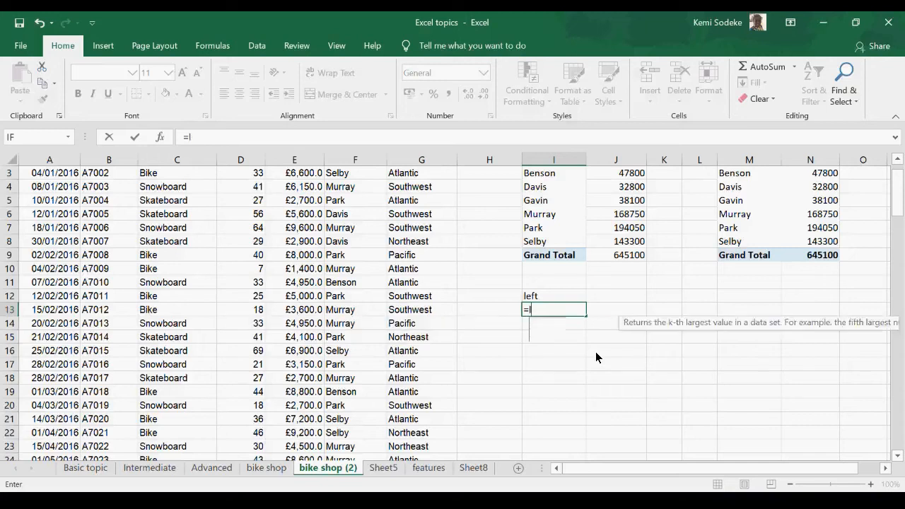
{"action": "type", "text": "eft("}
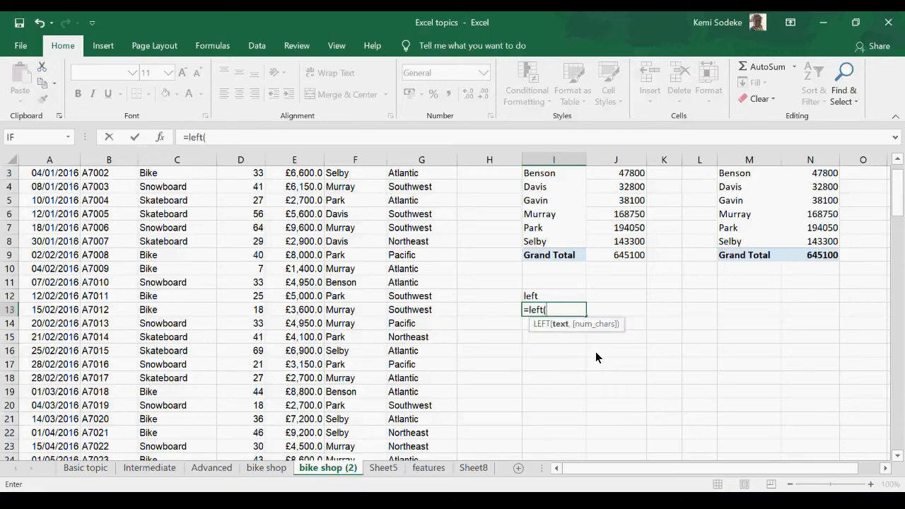
{"action": "left_click", "coordinate": [417, 312]}
{"action": "type", "text": ",5"}
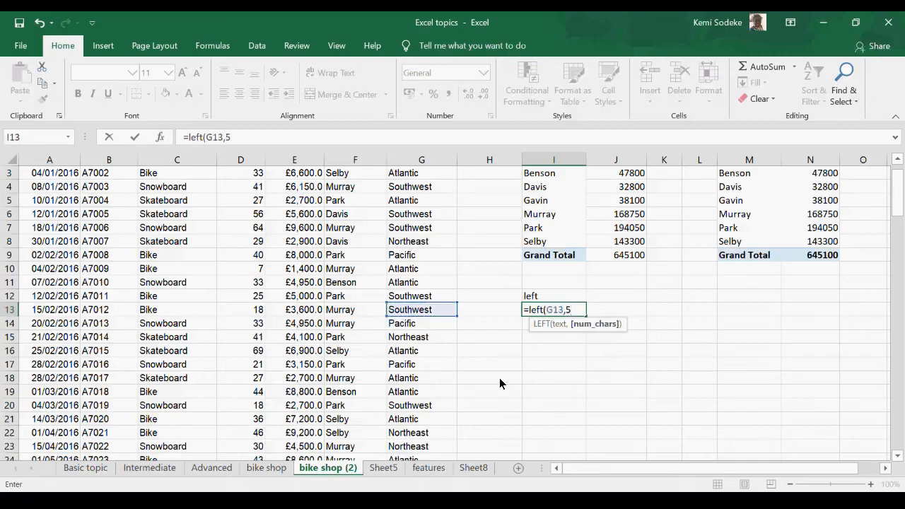
{"action": "type", "text": ")"}
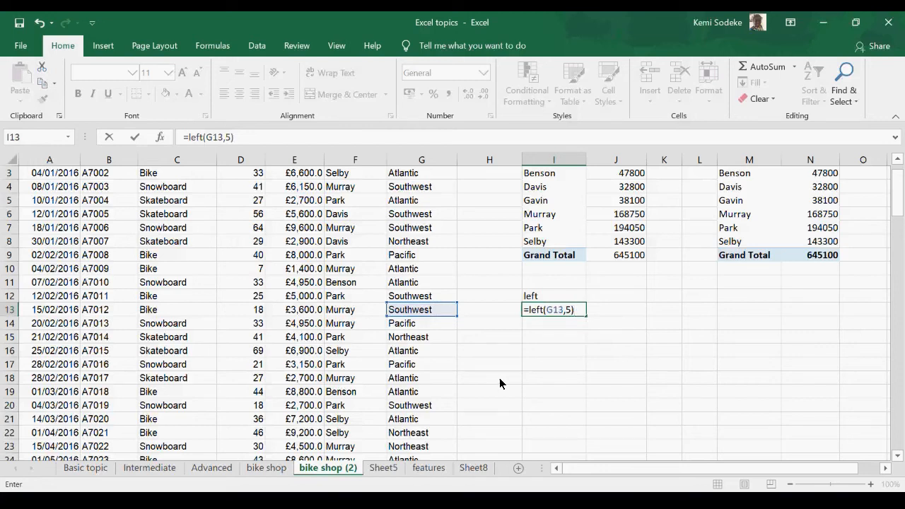
{"action": "key", "text": "Return"}
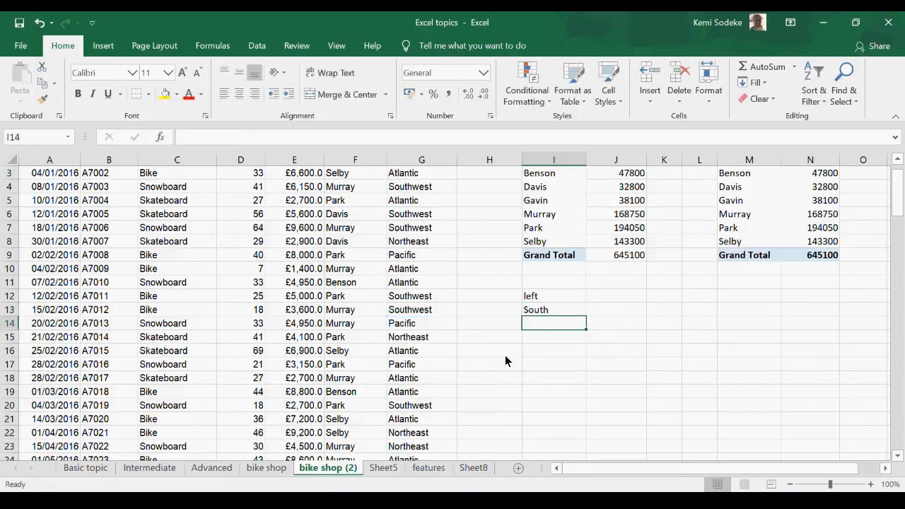
{"action": "left_click", "coordinate": [549, 312]}
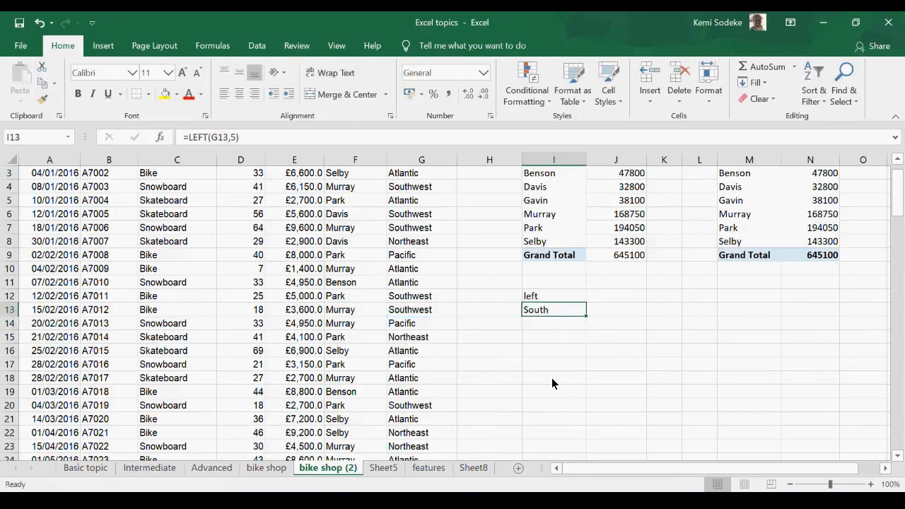
{"action": "left_click", "coordinate": [426, 311]}
{"action": "left_click", "coordinate": [554, 310]}
Step: Enter the heading "right" in J12 beside the "left" heading
{"action": "left_click", "coordinate": [615, 298]}
{"action": "type", "text": "r"}
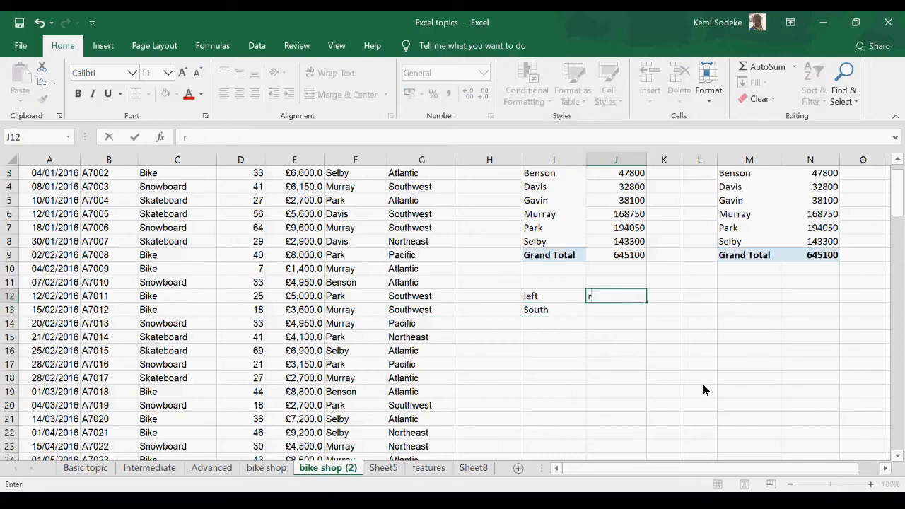
{"action": "type", "text": "ight"}
{"action": "key", "text": "Return"}
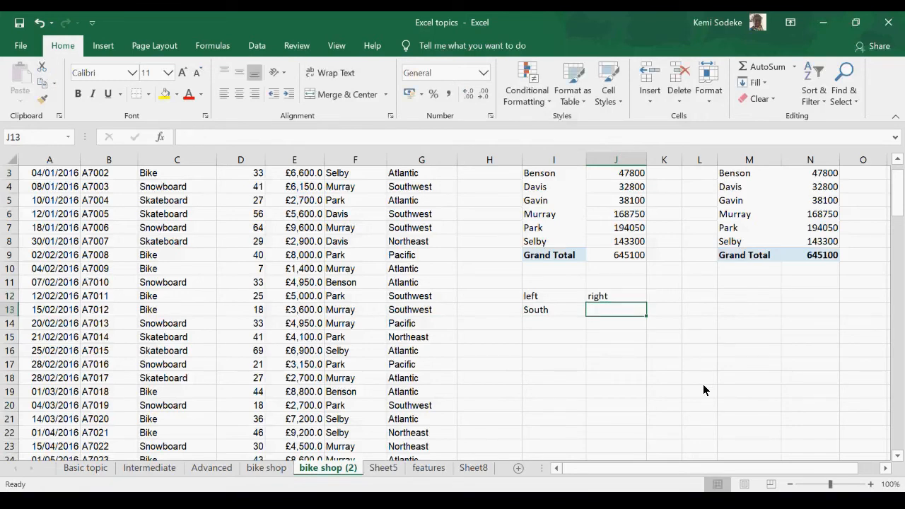
Step: Extract the last four characters of the region in G13 into J13 with =RIGHT(G13,4), and check the formula
{"action": "type", "text": "="}
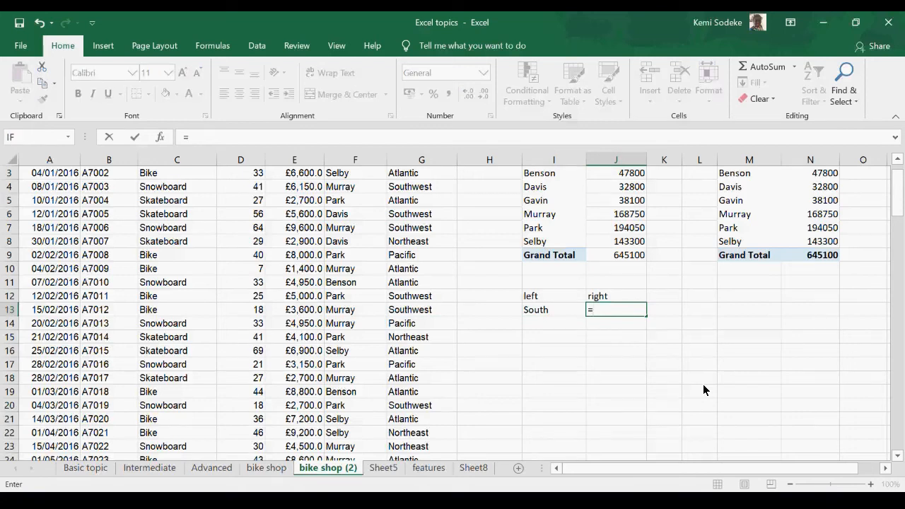
{"action": "type", "text": "right"}
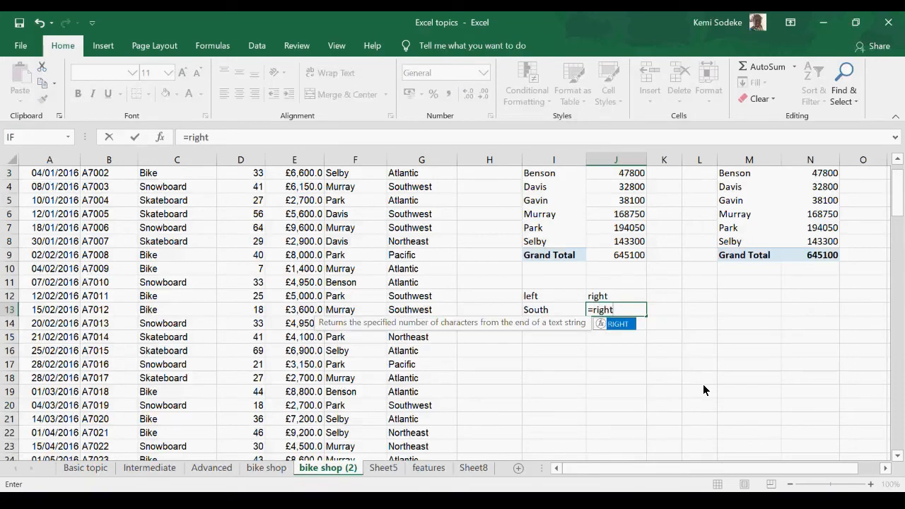
{"action": "type", "text": "("}
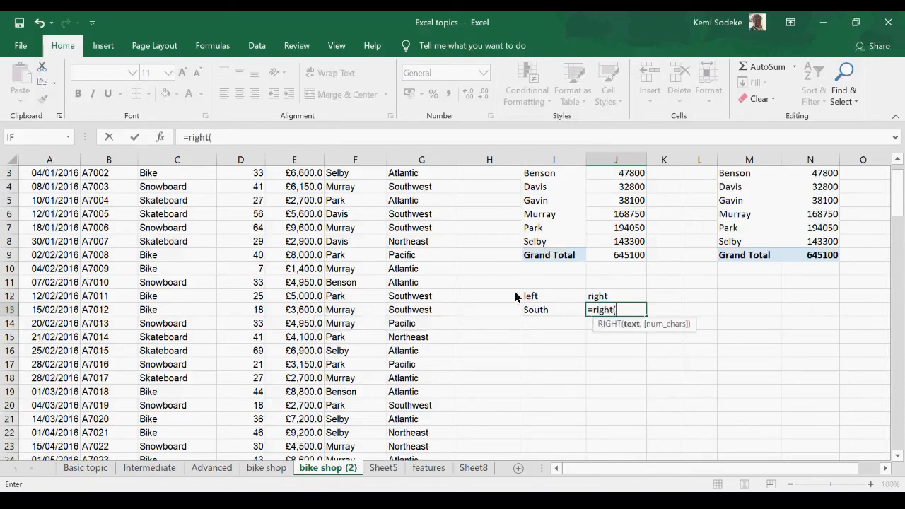
{"action": "left_click", "coordinate": [421, 311]}
{"action": "type", "text": ",4)"}
{"action": "key", "text": "Return"}
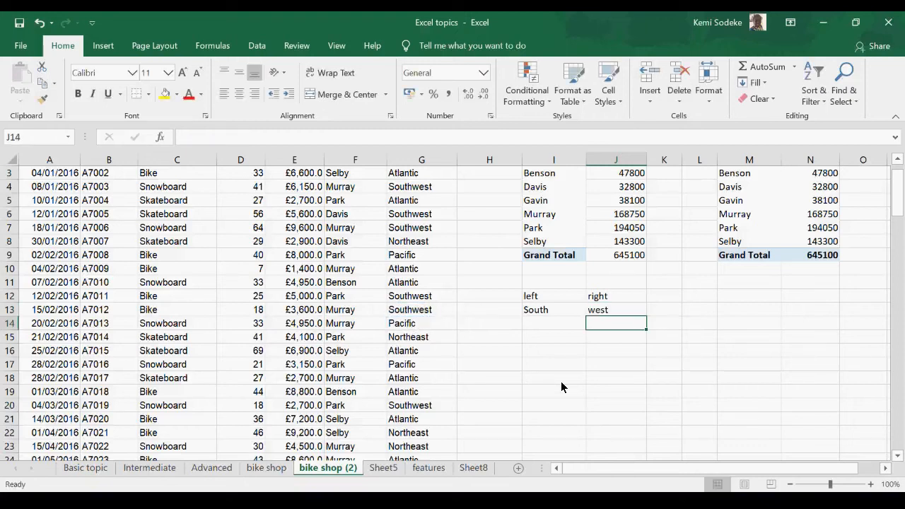
{"action": "left_click", "coordinate": [620, 310]}
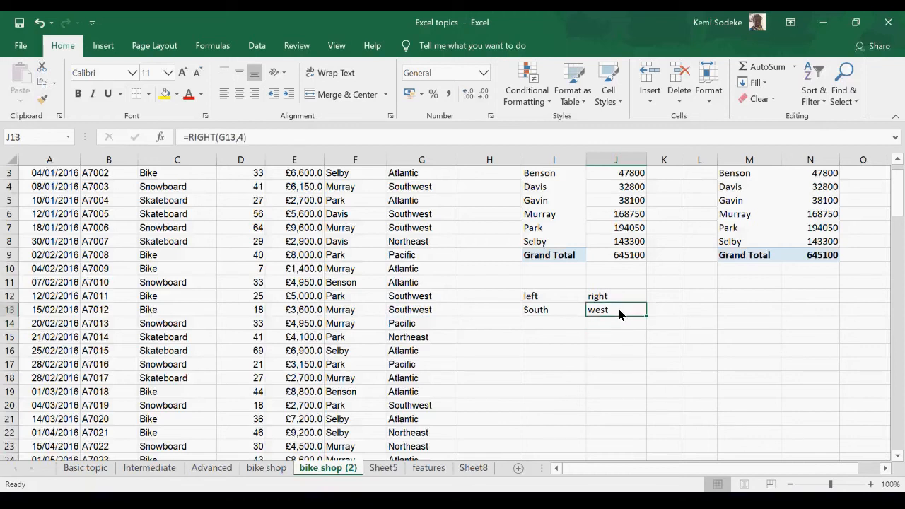
Step: Enter the heading "mid" in K12 beside the "right" heading
{"action": "left_click", "coordinate": [664, 299]}
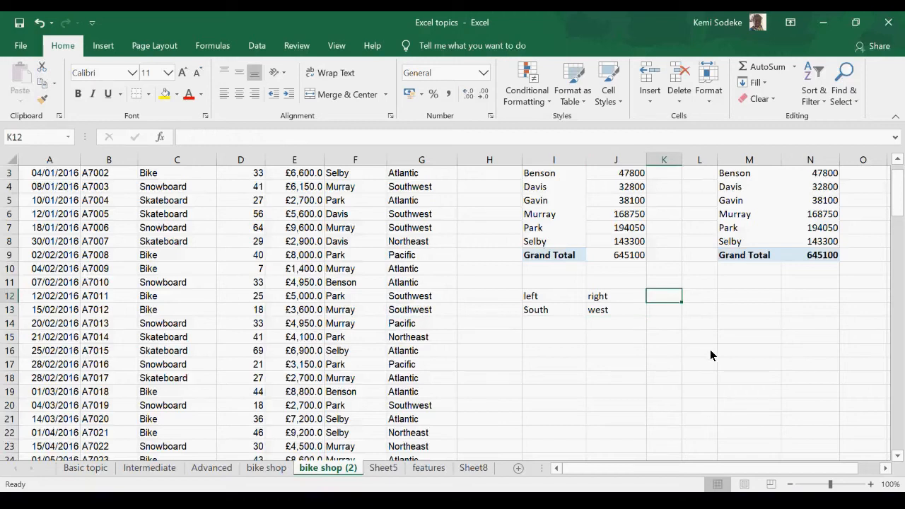
{"action": "type", "text": "mid"}
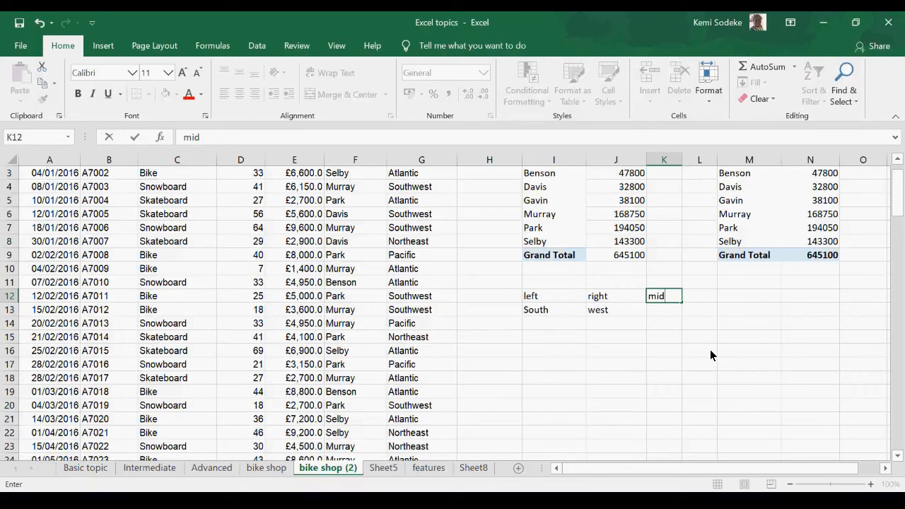
{"action": "left_click", "coordinate": [664, 316]}
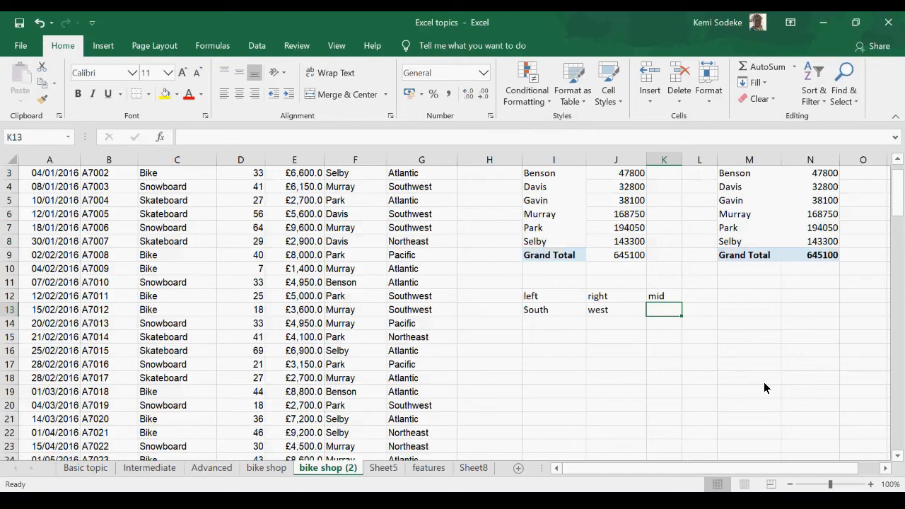
Step: Extract four characters of G13 starting at the fourth into K13 with =MID(G13,4,4), and check the formula
{"action": "type", "text": "=mid"}
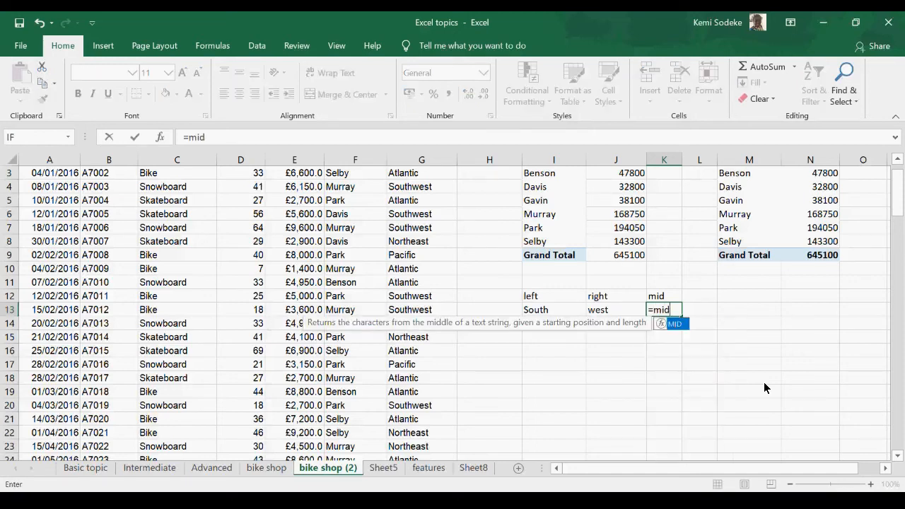
{"action": "type", "text": "("}
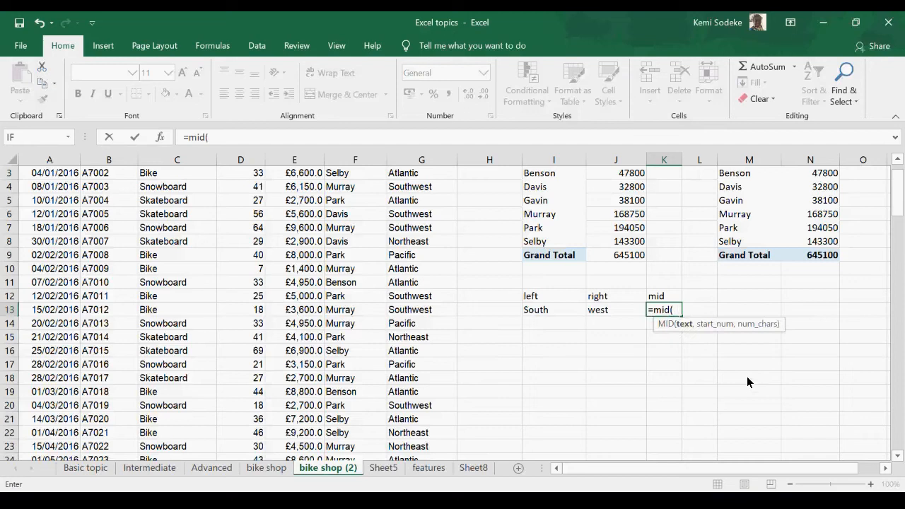
{"action": "left_click", "coordinate": [411, 312]}
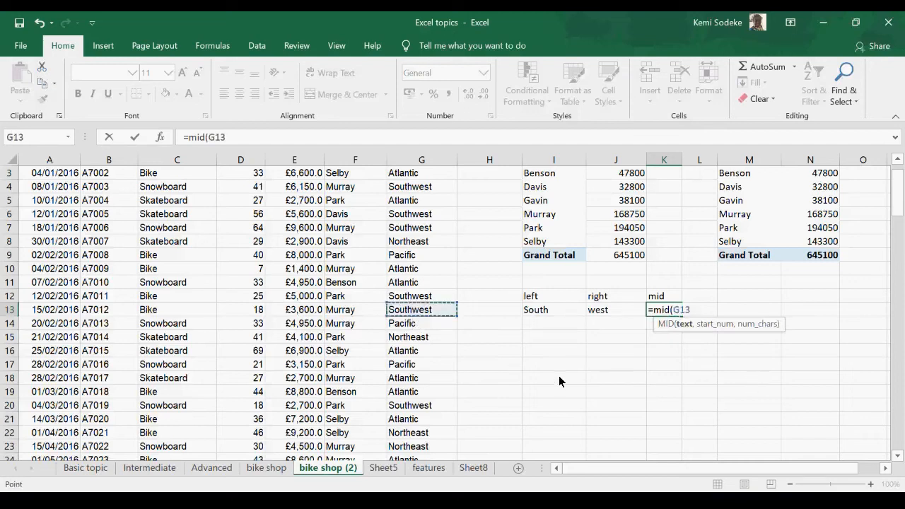
{"action": "type", "text": ","}
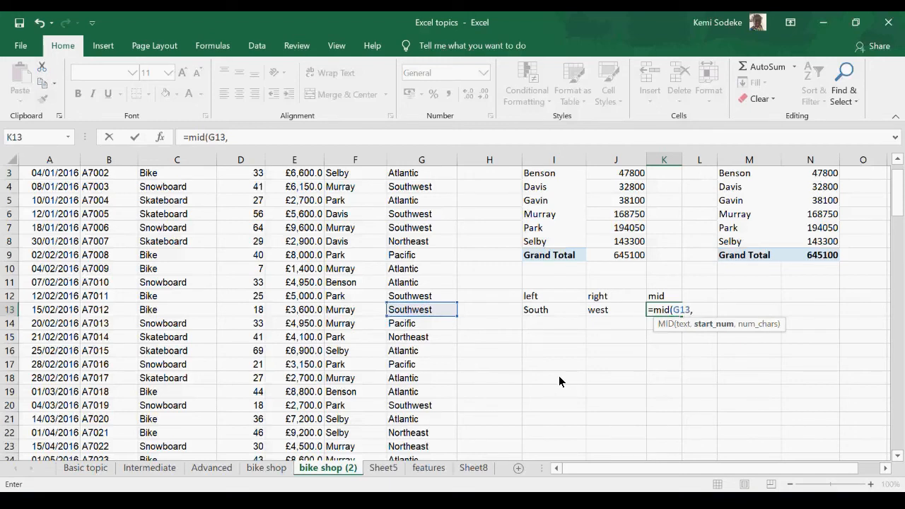
{"action": "type", "text": "4,4"}
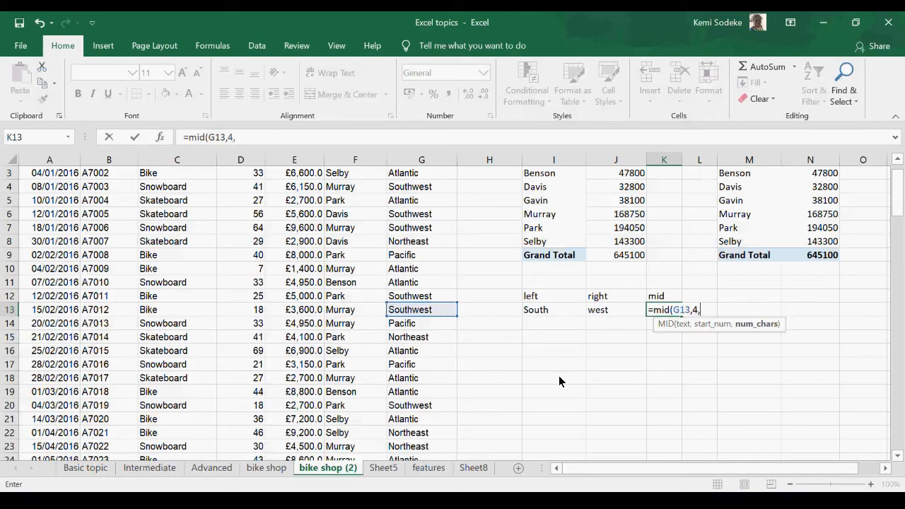
{"action": "type", "text": ")"}
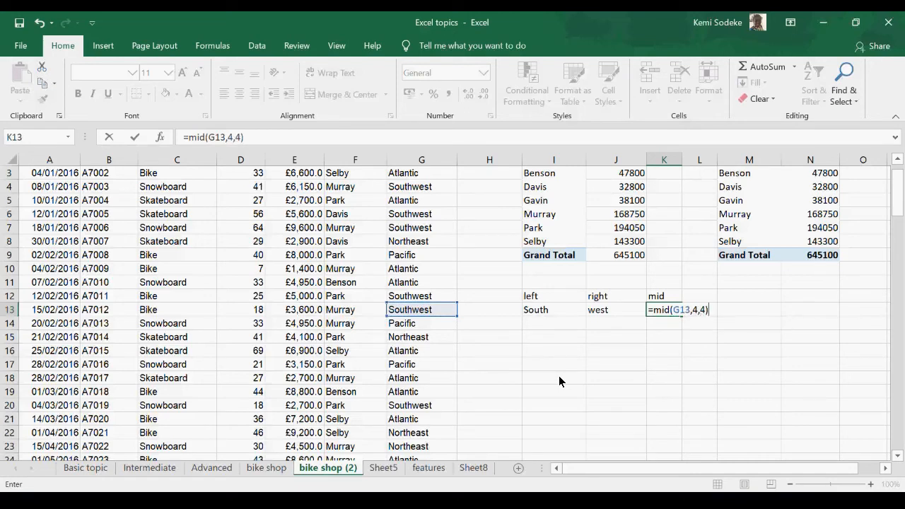
{"action": "key", "text": "Return"}
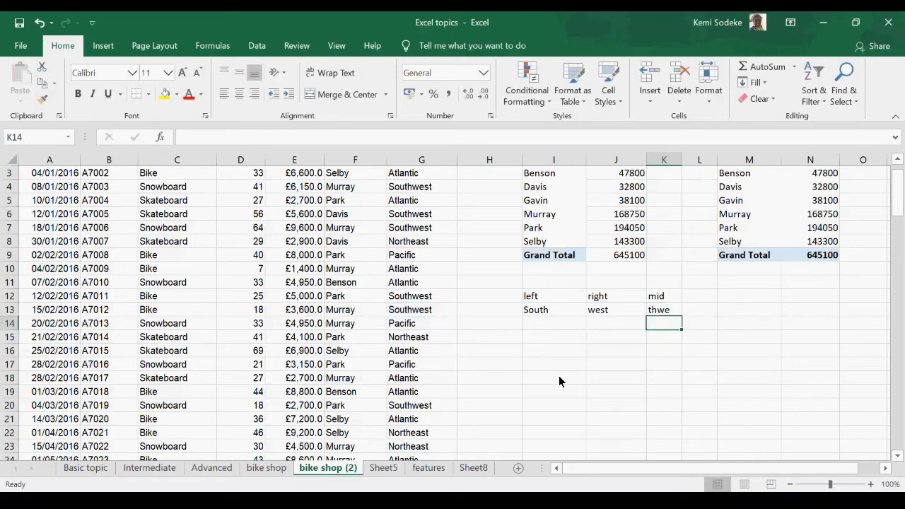
{"action": "left_click", "coordinate": [670, 313]}
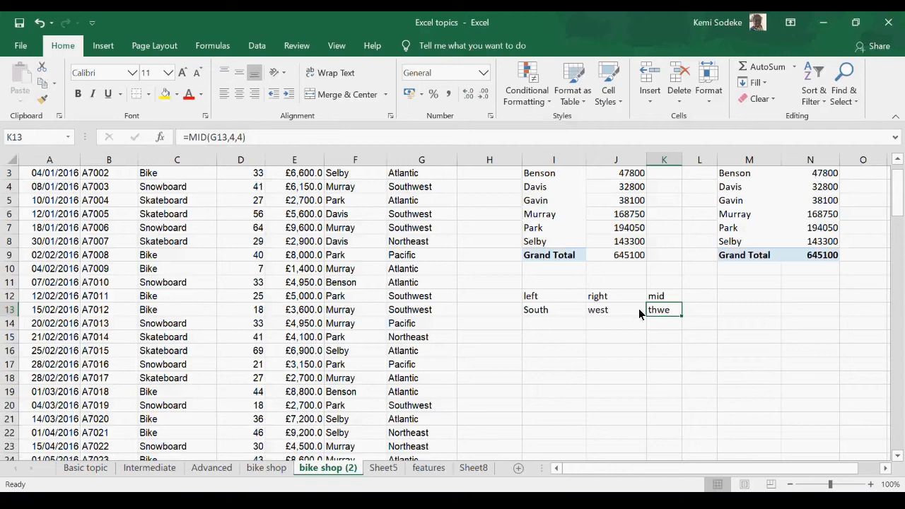
Step: Check which text functions the Intermediate sheet lists and return to the bike shop (2) sheet
{"action": "left_click", "coordinate": [167, 469]}
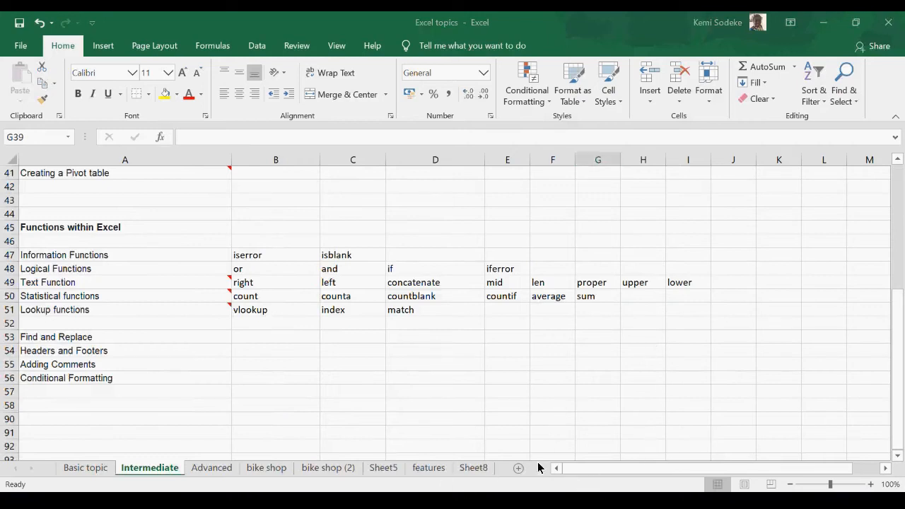
{"action": "left_click", "coordinate": [657, 447]}
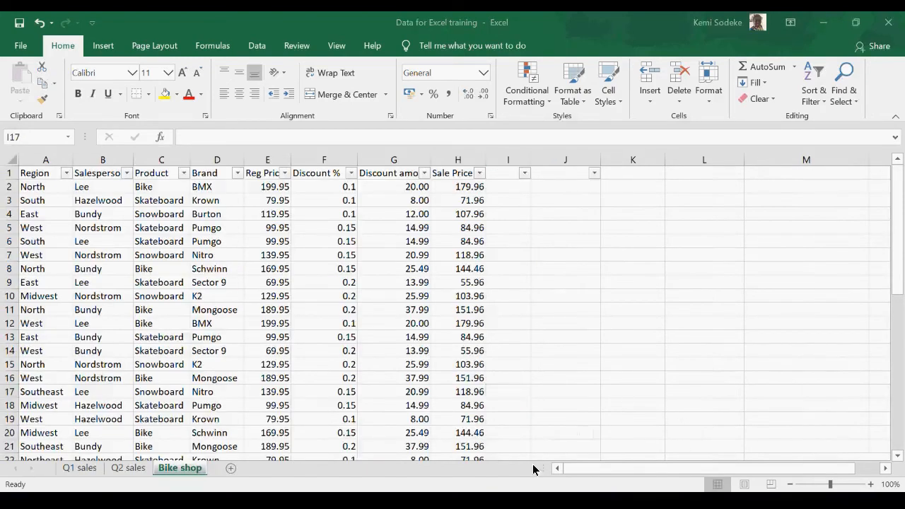
{"action": "key", "text": "alt+Tab"}
{"action": "left_click", "coordinate": [343, 469]}
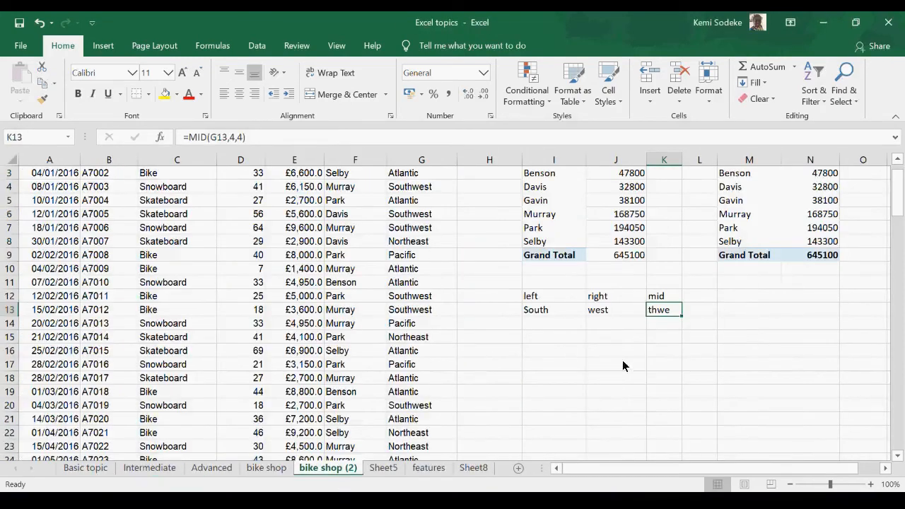
{"action": "left_click", "coordinate": [562, 339]}
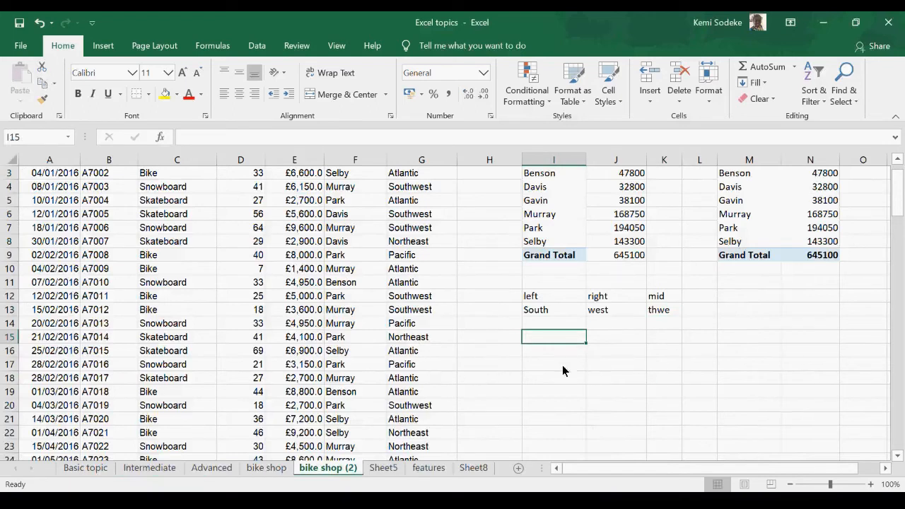
Step: Enter the heading "len" in L12 beside the "mid" heading
{"action": "left_click", "coordinate": [702, 297]}
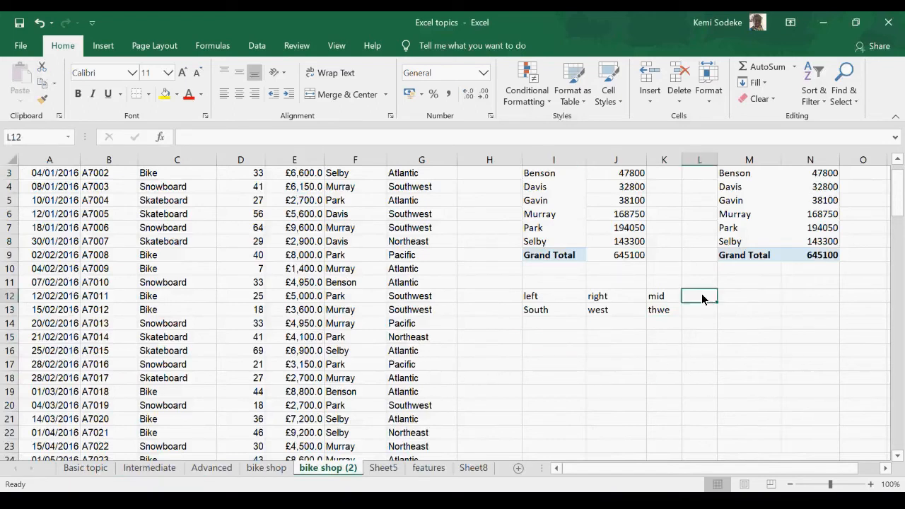
{"action": "type", "text": "len"}
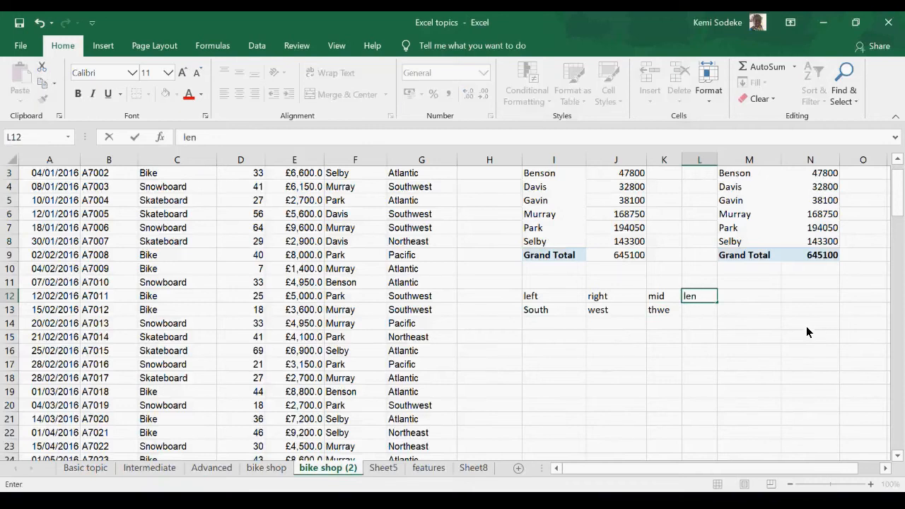
{"action": "left_click", "coordinate": [753, 360]}
Step: Try to get the length of the region in G13 by entering =(G13) in L13
{"action": "left_click", "coordinate": [700, 311]}
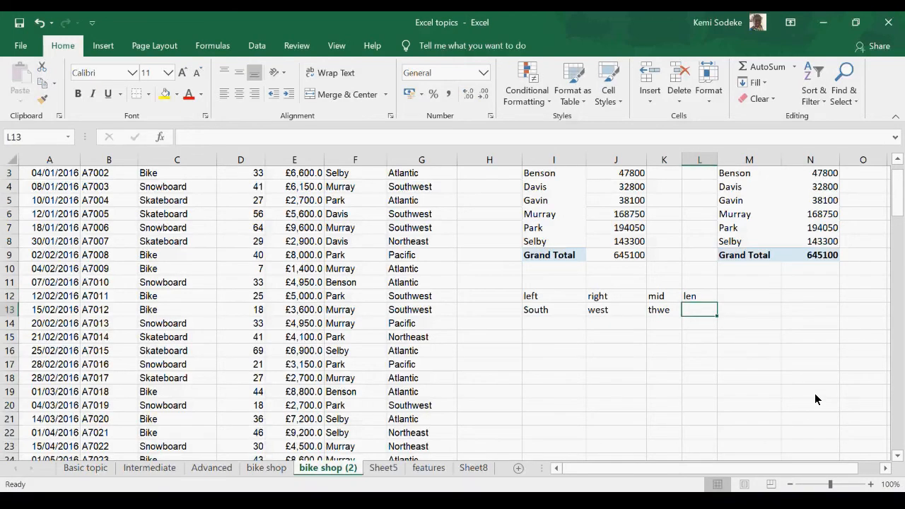
{"action": "type", "text": "=("}
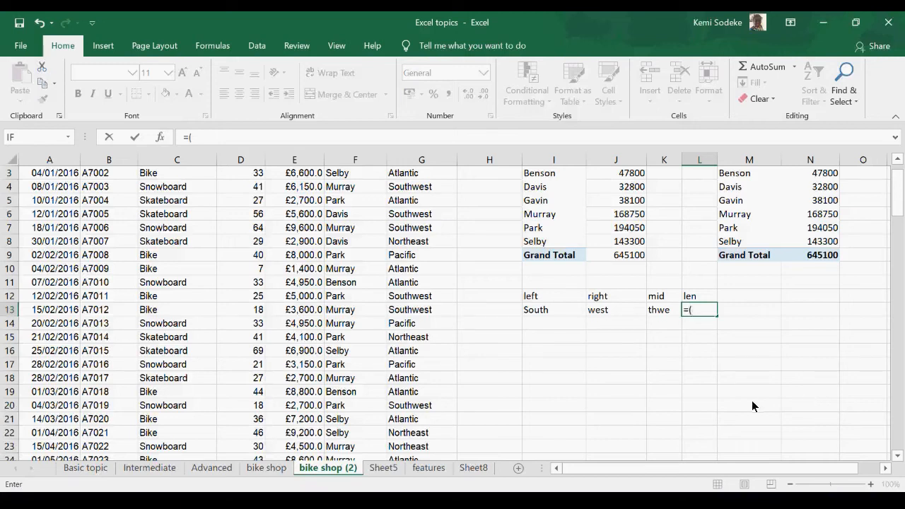
{"action": "left_click", "coordinate": [423, 311]}
{"action": "type", "text": ")"}
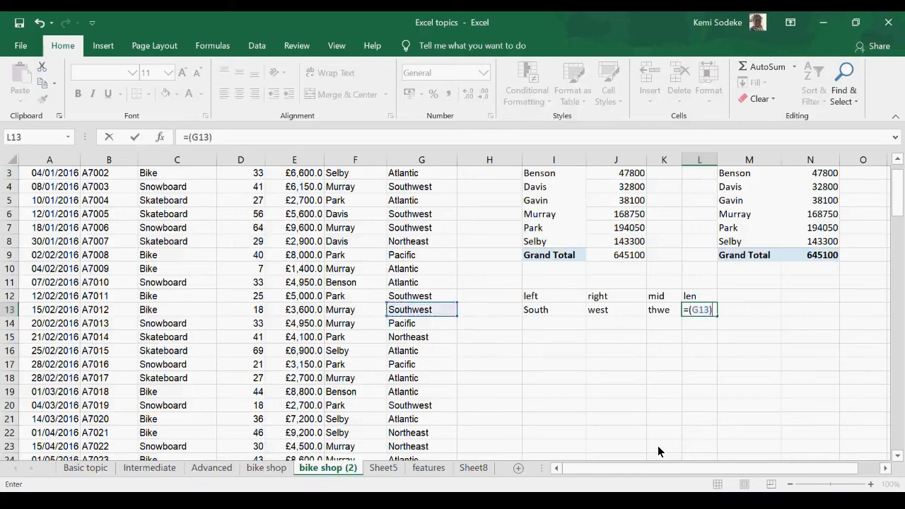
{"action": "key", "text": "Return"}
Step: Correct the formula in L13 to =LEN(G13) and check it
{"action": "left_click", "coordinate": [693, 311]}
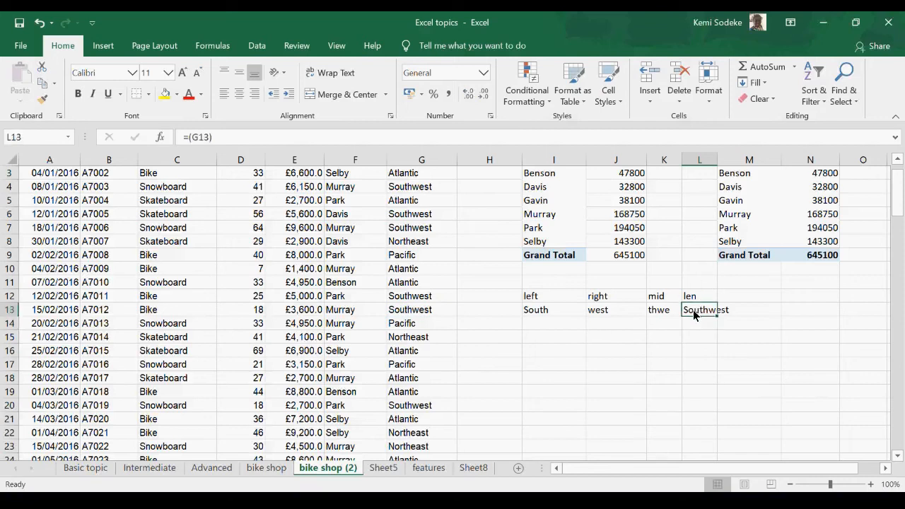
{"action": "left_click", "coordinate": [191, 137]}
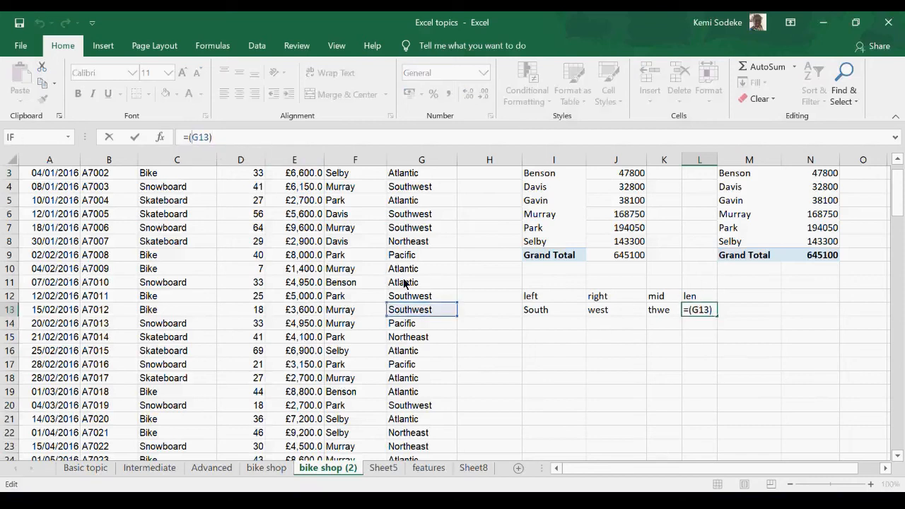
{"action": "key", "text": "BackSpace"}
{"action": "type", "text": "len"}
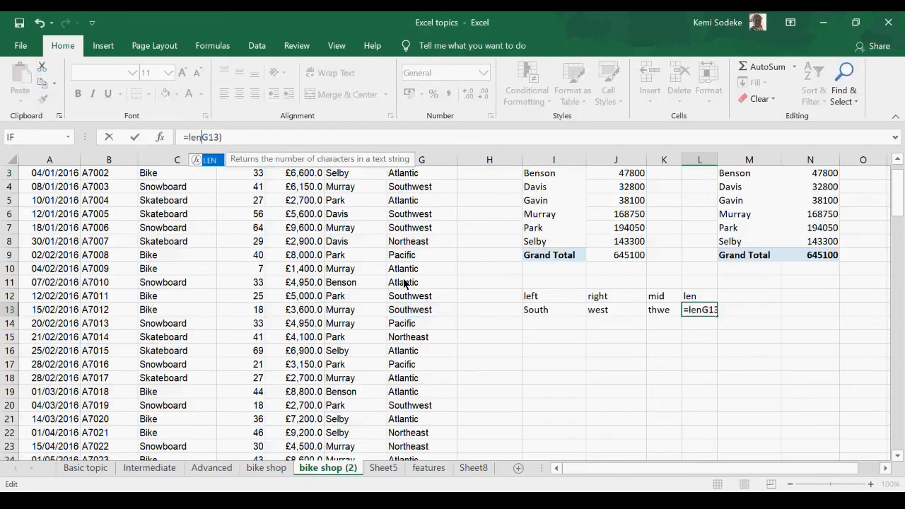
{"action": "type", "text": "("}
{"action": "key", "text": "Return"}
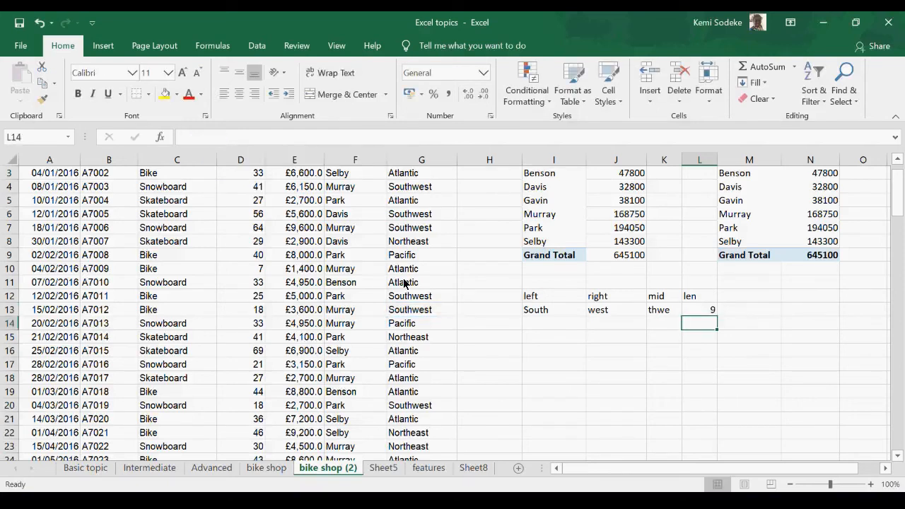
{"action": "left_click", "coordinate": [699, 312]}
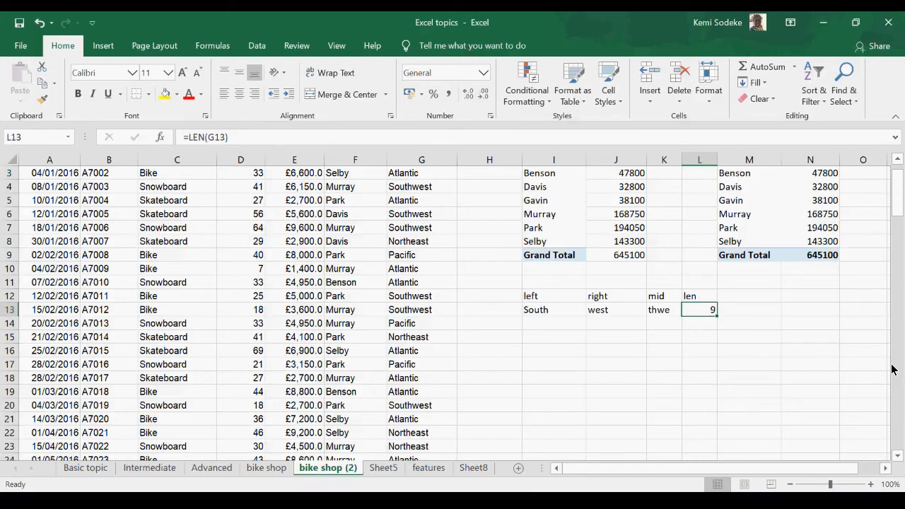
Step: Clear L13 and re-enter =LEN(G13) to count the characters of the region, and check the formula
{"action": "key", "text": "Delete"}
{"action": "type", "text": "="}
{"action": "type", "text": "lem"}
{"action": "key", "text": "BackSpace"}
{"action": "type", "text": "n"}
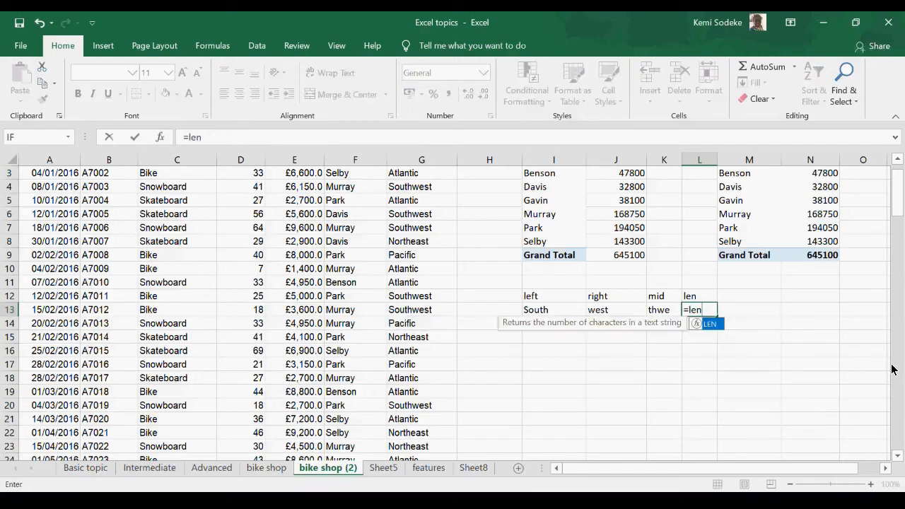
{"action": "type", "text": "("}
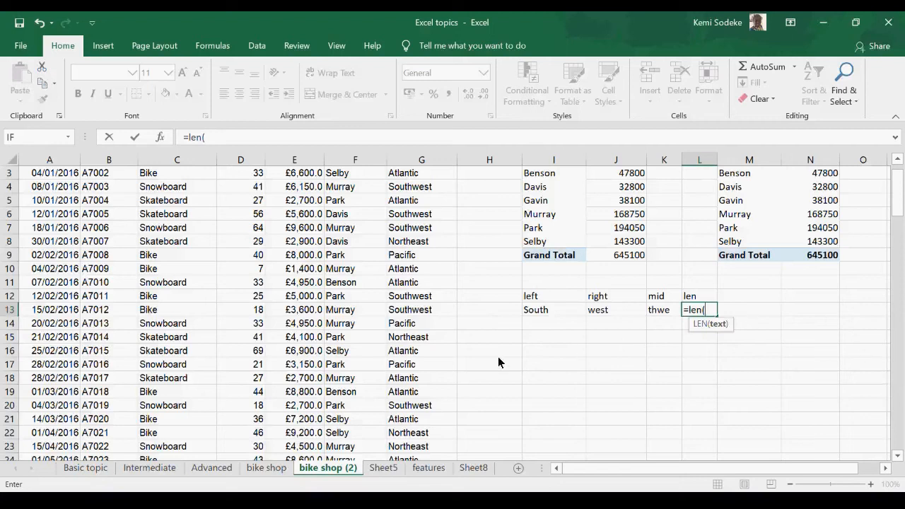
{"action": "left_click", "coordinate": [434, 314]}
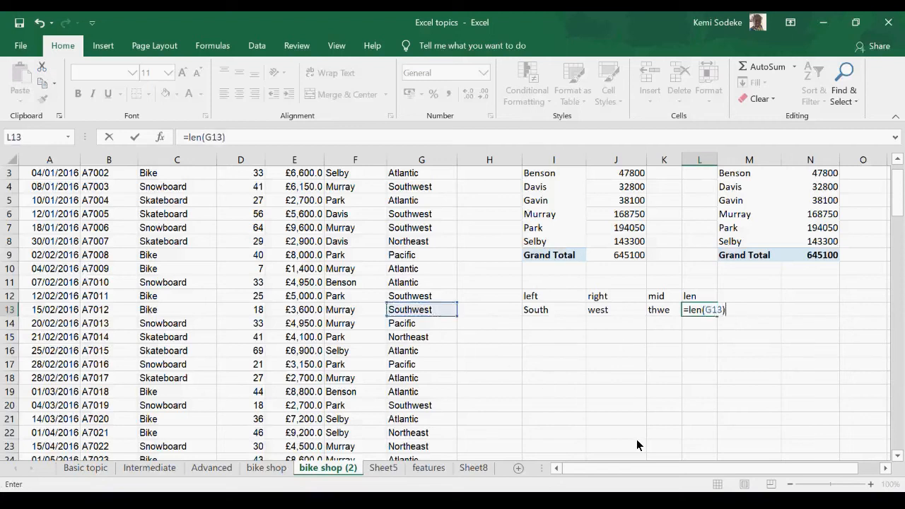
{"action": "key", "text": "Return"}
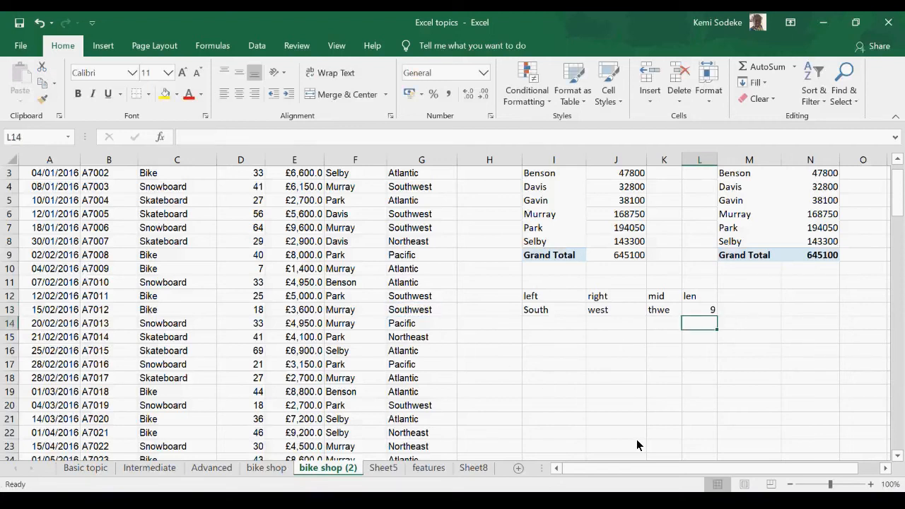
{"action": "left_click", "coordinate": [710, 311]}
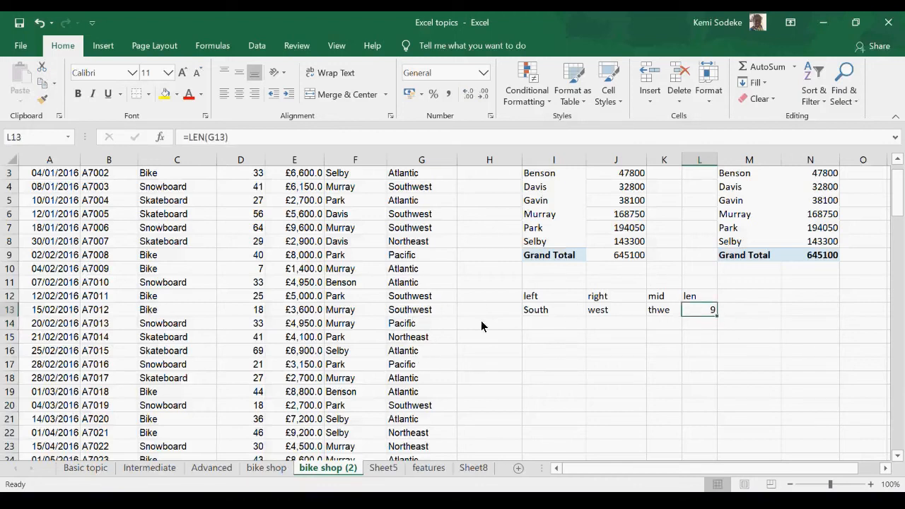
Step: Copy the LEN formula from L13 down to L14 and compare the result with the region in G14
{"action": "left_click_drag", "start_coordinate": [716, 318], "coordinate": [711, 331]}
{"action": "left_click", "coordinate": [692, 327]}
{"action": "left_click", "coordinate": [423, 328]}
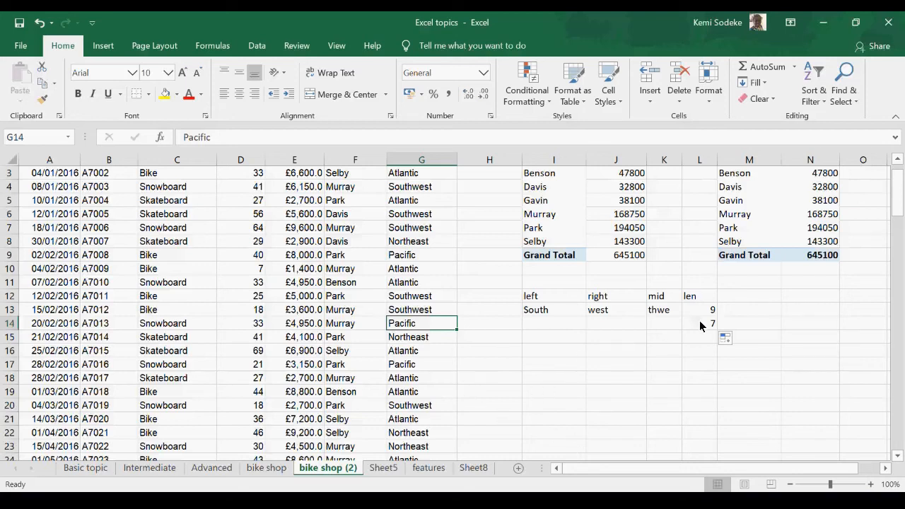
{"action": "left_click", "coordinate": [555, 351]}
Step: Look up the remaining text functions on the Intermediate sheet and review the left, right, mid and len results on bike shop (2)
{"action": "left_click", "coordinate": [86, 468]}
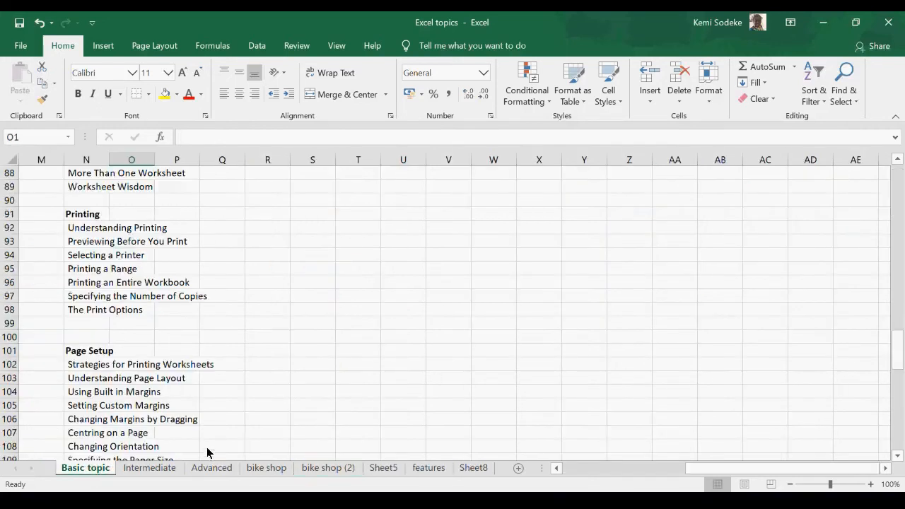
{"action": "left_click", "coordinate": [149, 468]}
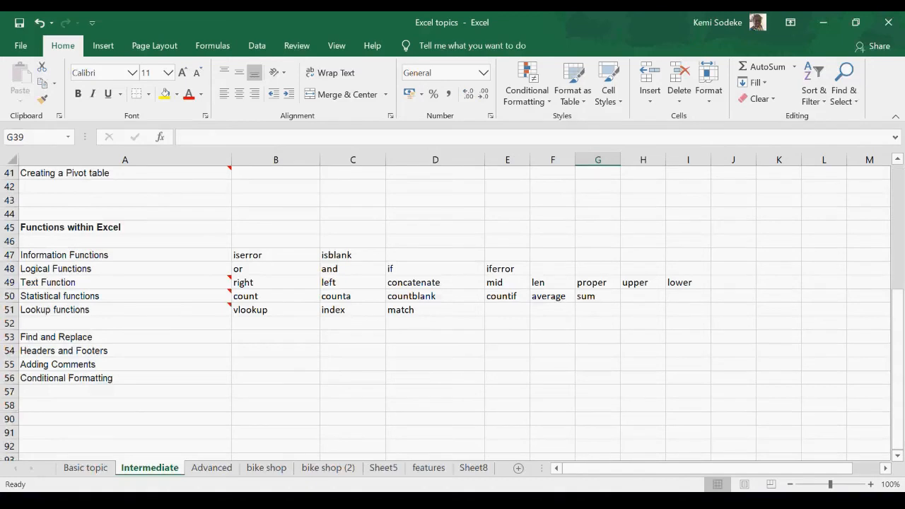
{"action": "left_click", "coordinate": [576, 503]}
{"action": "left_click", "coordinate": [661, 458]}
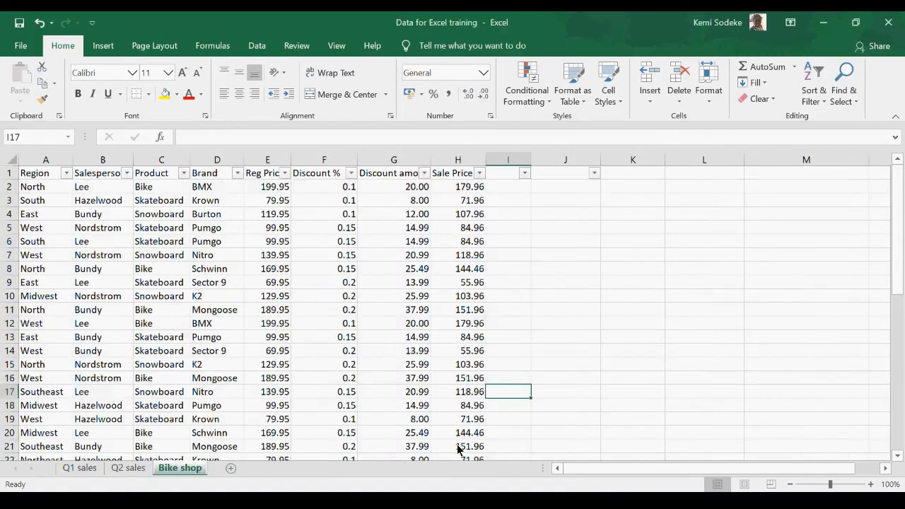
{"action": "left_click", "coordinate": [571, 503]}
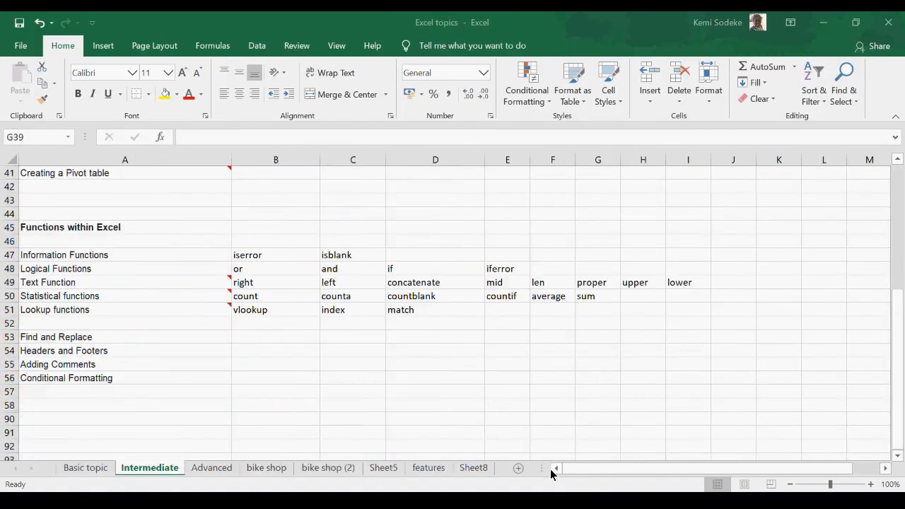
{"action": "left_click", "coordinate": [537, 463]}
{"action": "left_click", "coordinate": [335, 471]}
{"action": "scroll", "coordinate": [560, 299], "scroll_direction": "down", "scroll_amount": 3}
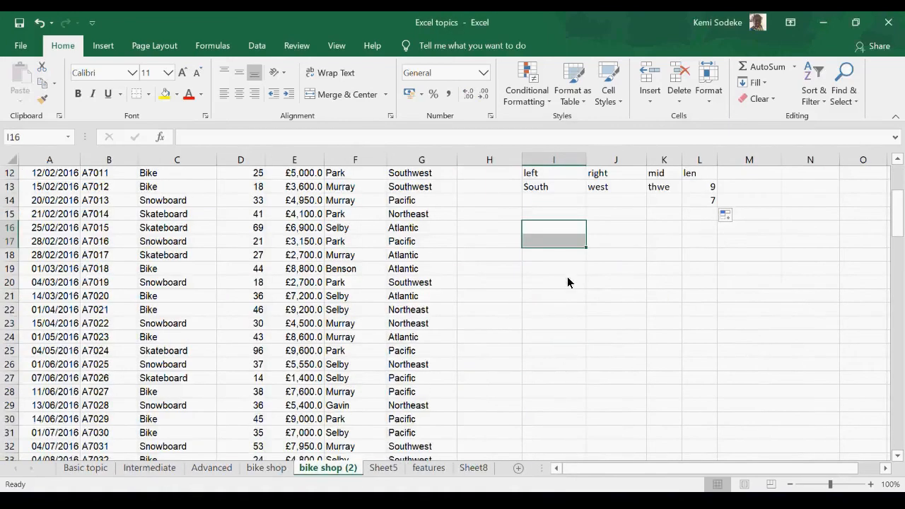
{"action": "scroll", "coordinate": [639, 302], "scroll_direction": "up", "scroll_amount": 4}
{"action": "left_click_drag", "start_coordinate": [527, 323], "coordinate": [695, 341]}
{"action": "left_click", "coordinate": [746, 340]}
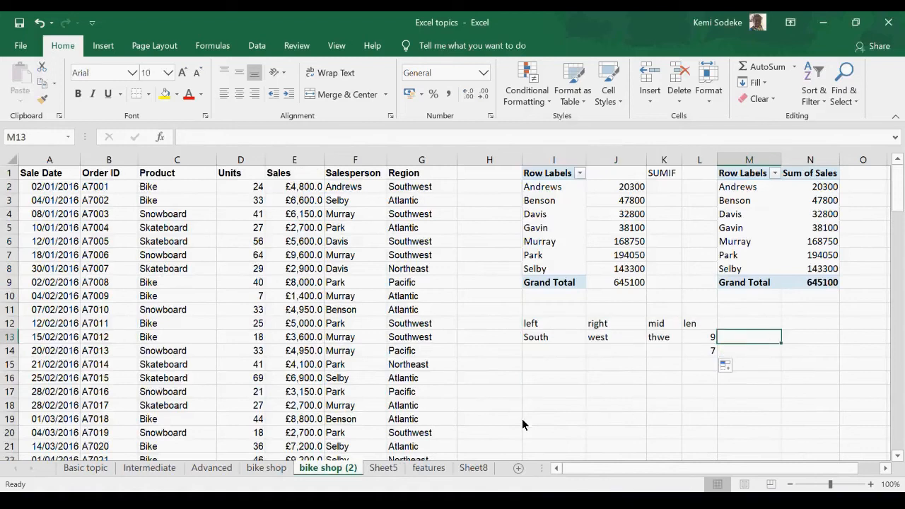
Step: Enter the lowercase sample text "atlantic" in H16 beside the region column
{"action": "left_click", "coordinate": [549, 379]}
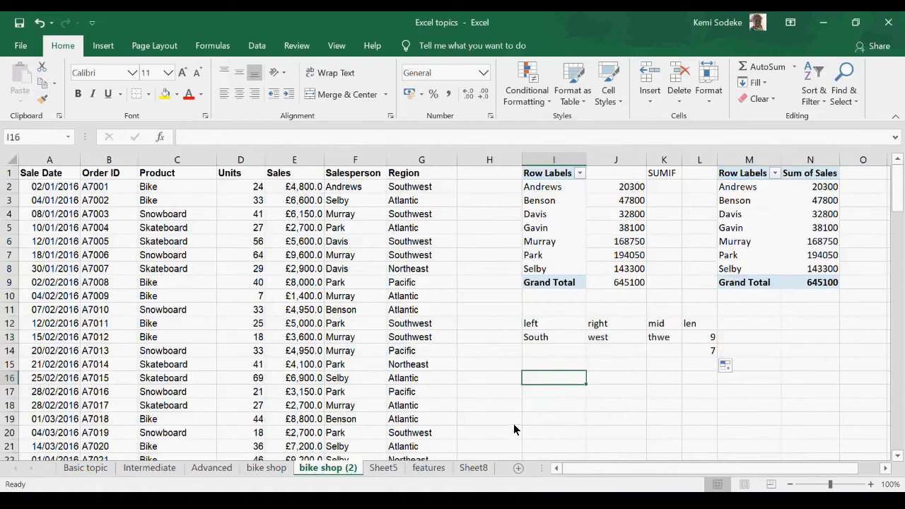
{"action": "left_click", "coordinate": [495, 382]}
{"action": "type", "text": "at"}
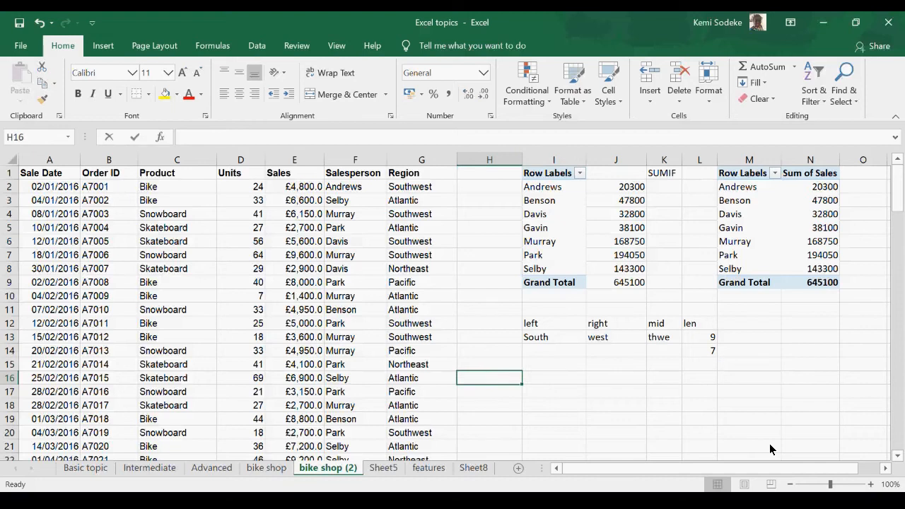
{"action": "type", "text": "lantic"}
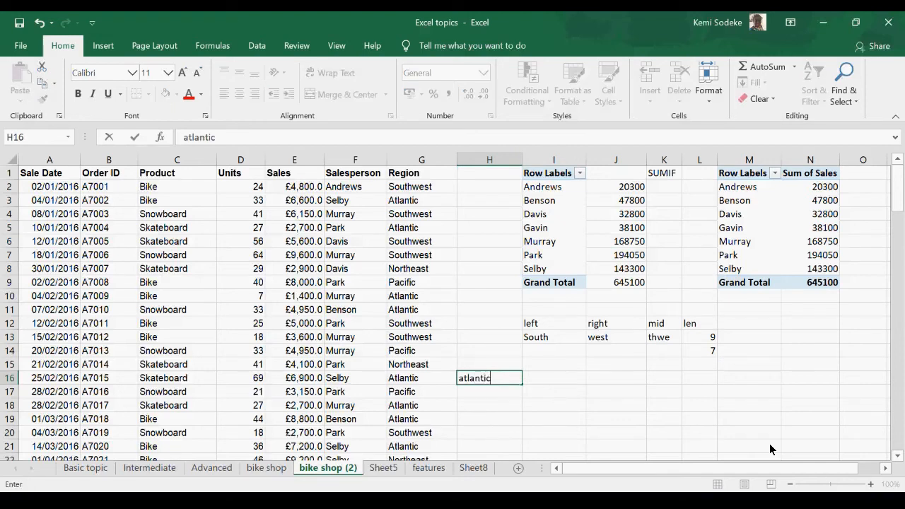
{"action": "key", "text": "Return"}
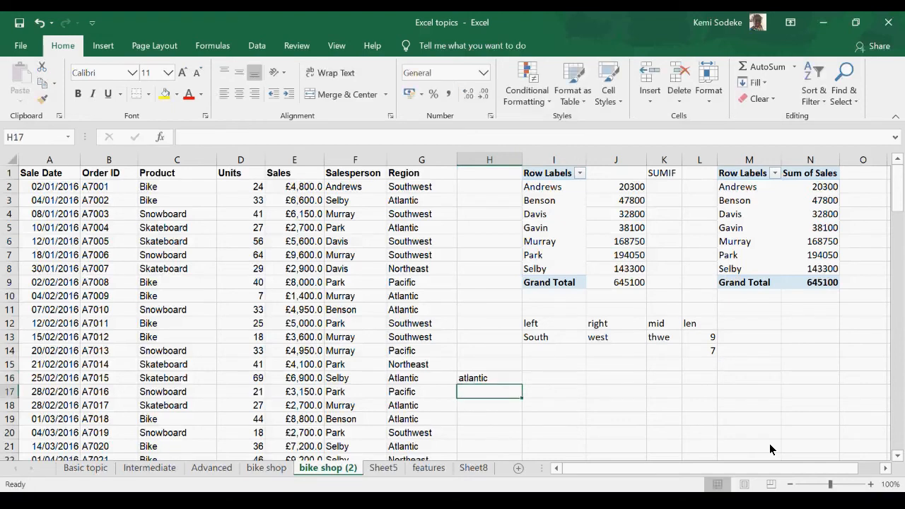
{"action": "left_click", "coordinate": [556, 378]}
{"action": "type", "text": "=p"}
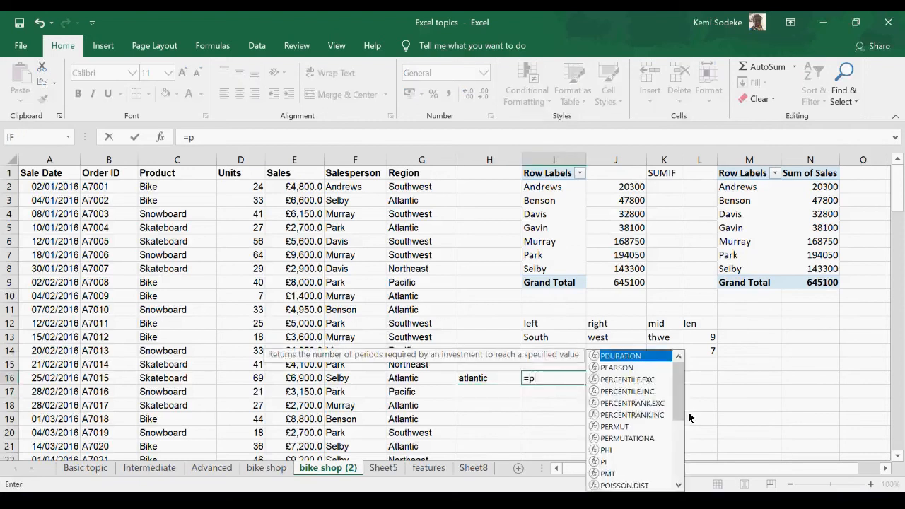
{"action": "type", "text": "rop"}
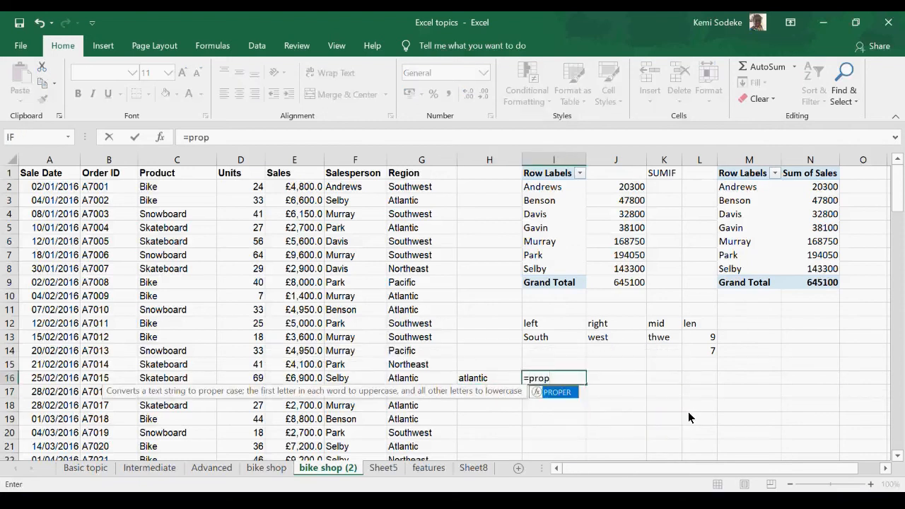
{"action": "left_click", "coordinate": [663, 408]}
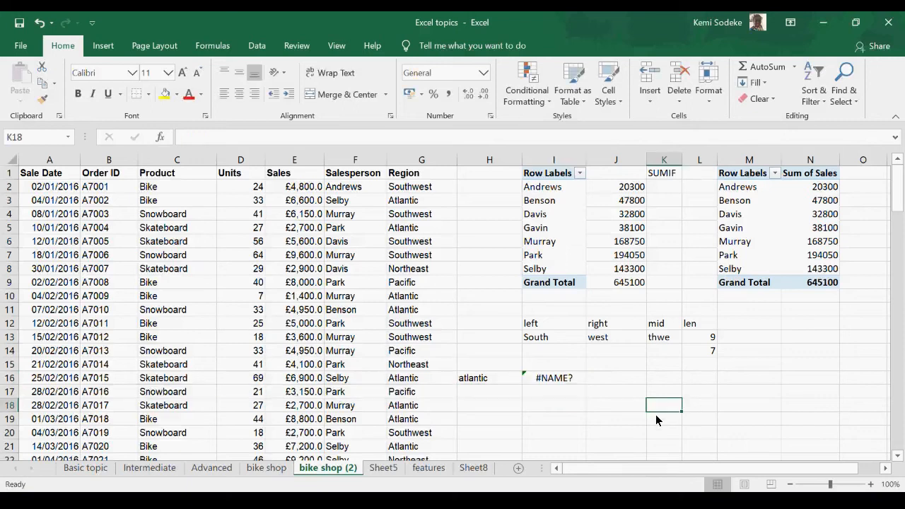
{"action": "left_click", "coordinate": [531, 380]}
{"action": "key", "text": "Delete"}
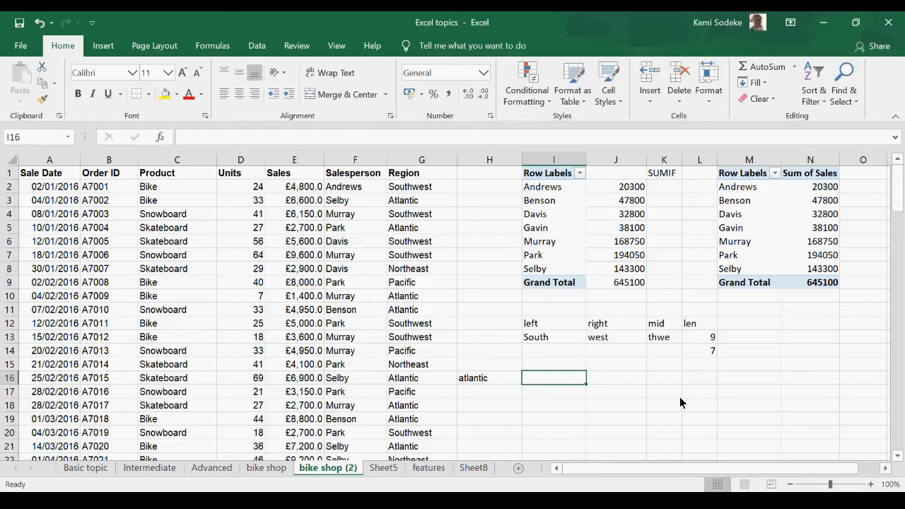
{"action": "left_click", "coordinate": [556, 365]}
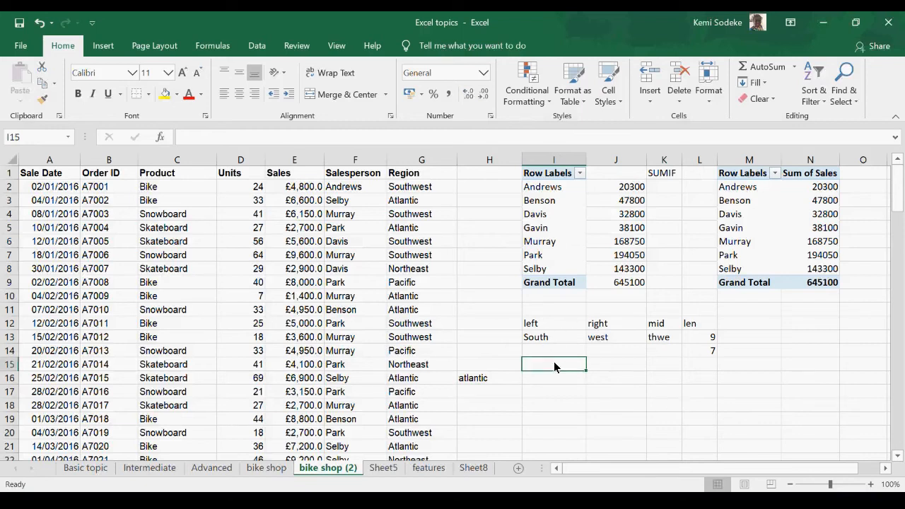
Step: Enter the heading "PROPER" in I15 on the bike shop (2) sheet
{"action": "type", "text": "PROP"}
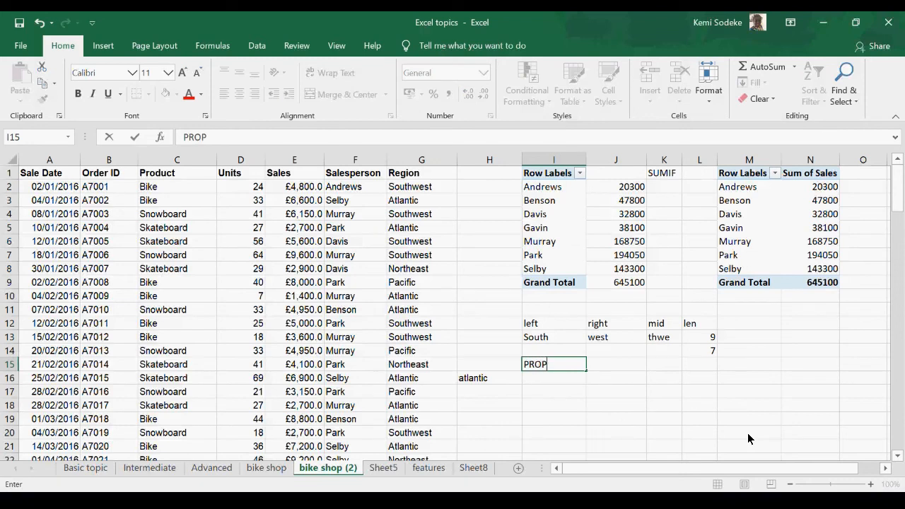
{"action": "type", "text": "er"}
{"action": "key", "text": "BackSpace"}
{"action": "key", "text": "BackSpace"}
{"action": "type", "text": "ER"}
{"action": "key", "text": "Return"}
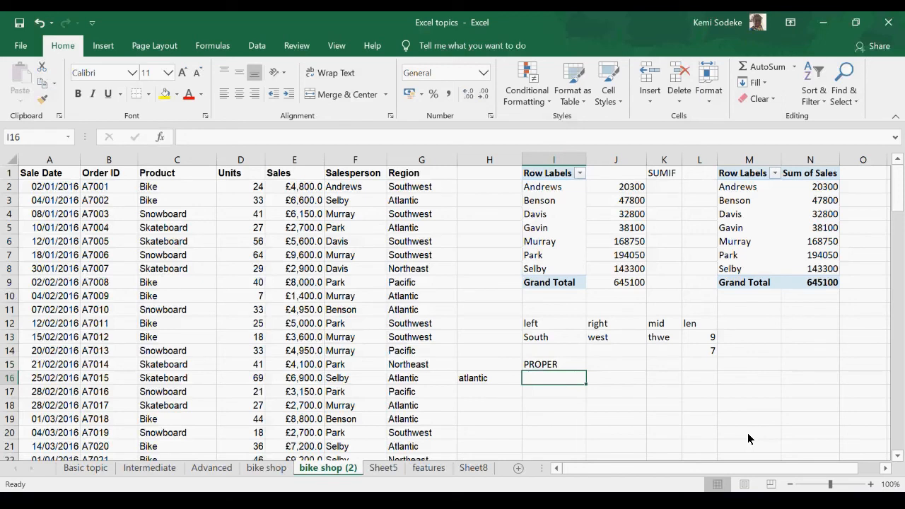
Step: Check the remaining text functions on the Intermediate sheet, and enter the headings "Upper" in J15 and "Lower" in K15 on bike shop (2)
{"action": "left_click", "coordinate": [150, 468]}
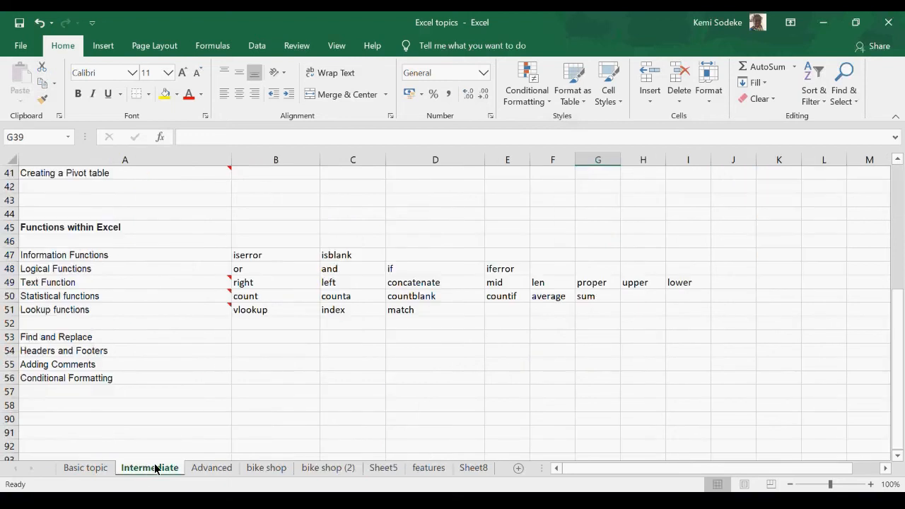
{"action": "left_click", "coordinate": [346, 468]}
{"action": "left_click", "coordinate": [622, 366]}
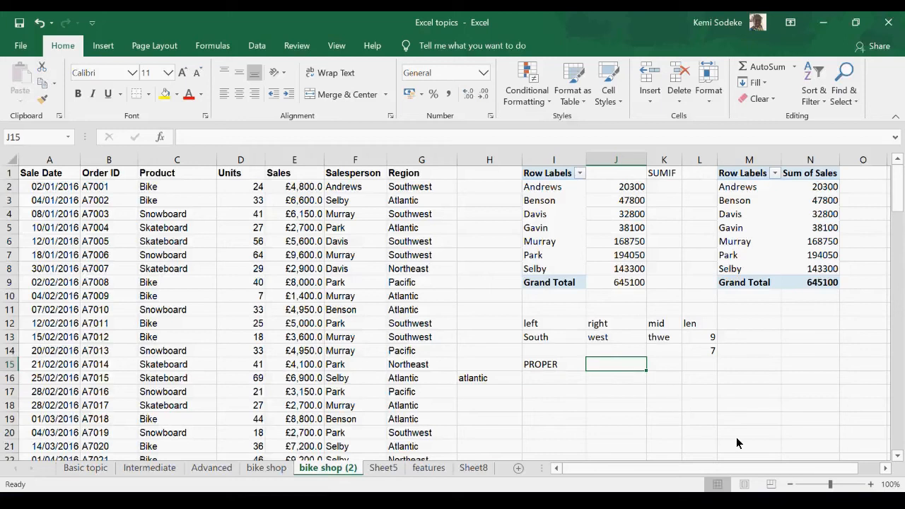
{"action": "type", "text": "Upper"}
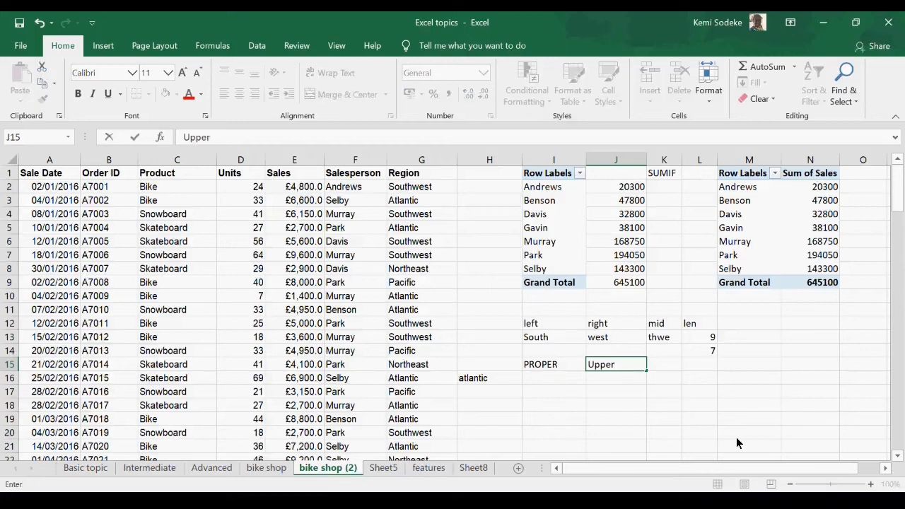
{"action": "key", "text": "Tab"}
{"action": "type", "text": "Lower"}
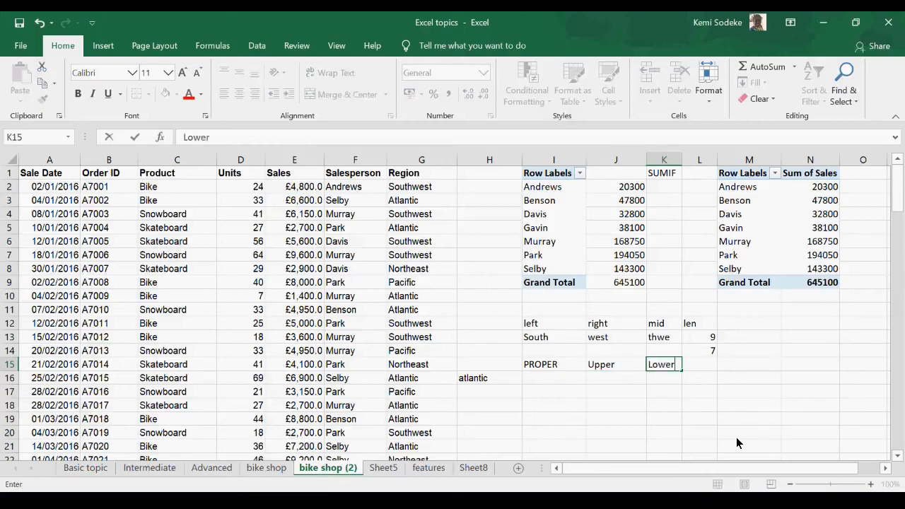
{"action": "key", "text": "Return"}
Step: Enter =PROPER(H16) in I16 to convert the lowercase sample text to proper case, and check the formula
{"action": "left_click", "coordinate": [575, 382]}
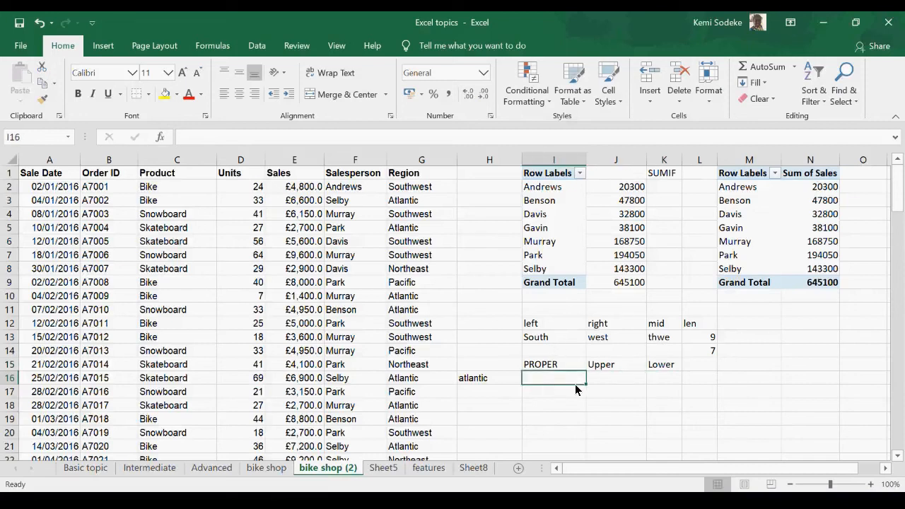
{"action": "left_click", "coordinate": [479, 380]}
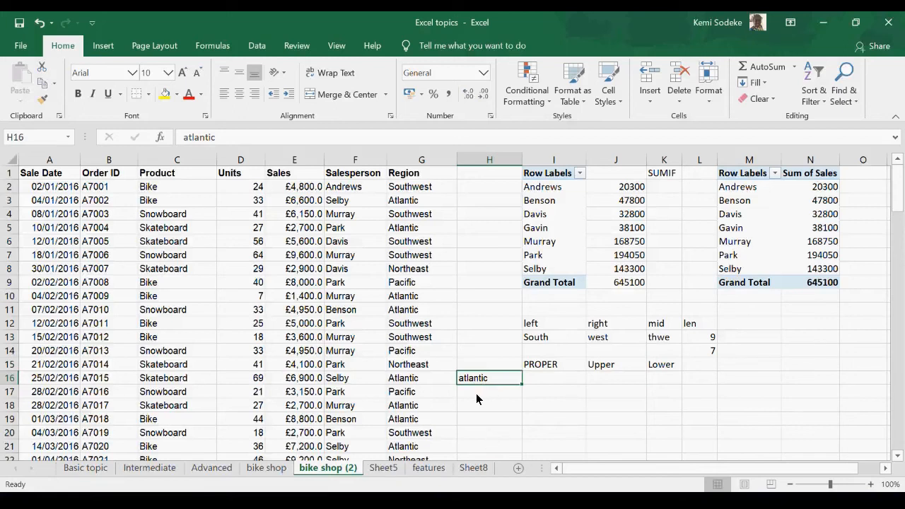
{"action": "left_click", "coordinate": [549, 382]}
{"action": "type", "text": "=proper"}
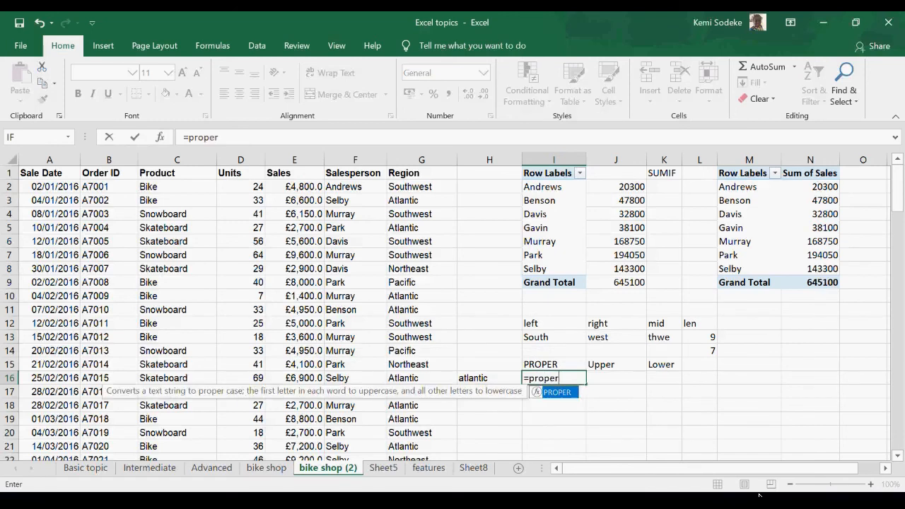
{"action": "type", "text": "("}
{"action": "left_click", "coordinate": [493, 375]}
{"action": "type", "text": ")"}
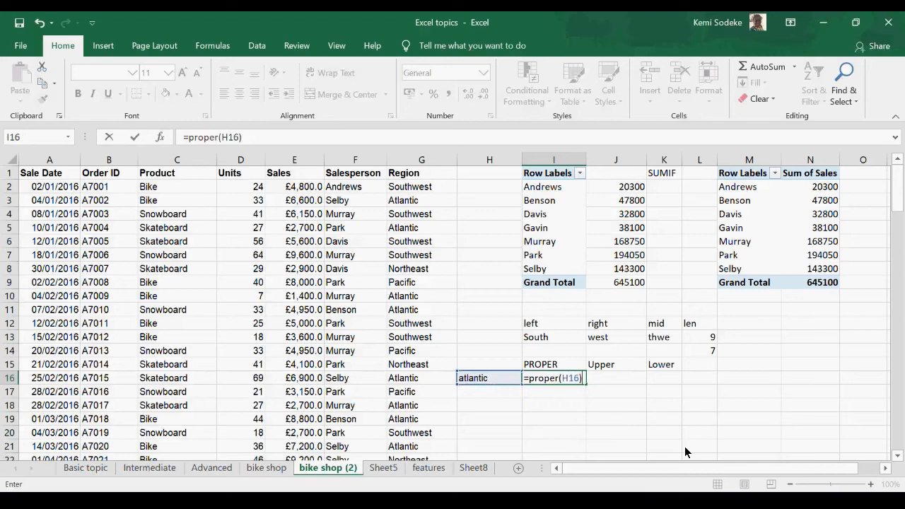
{"action": "key", "text": "Return"}
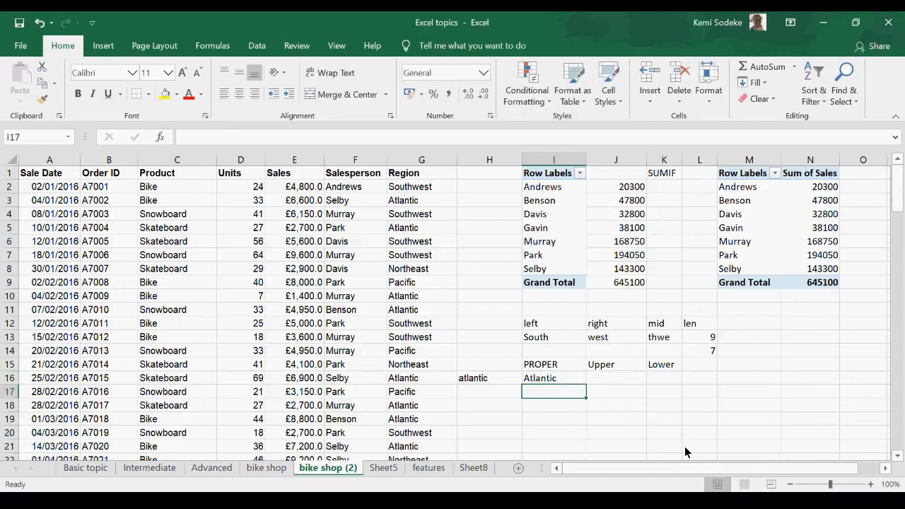
{"action": "left_click", "coordinate": [551, 379]}
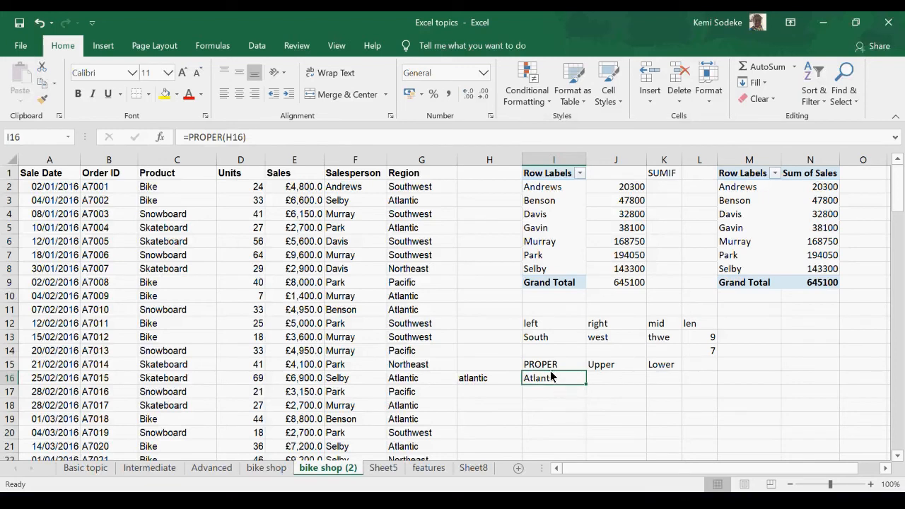
Step: Enter =UPPER(H16) in J16 to convert the lowercase sample text to capitals, and check the formula cell
{"action": "left_click", "coordinate": [613, 377]}
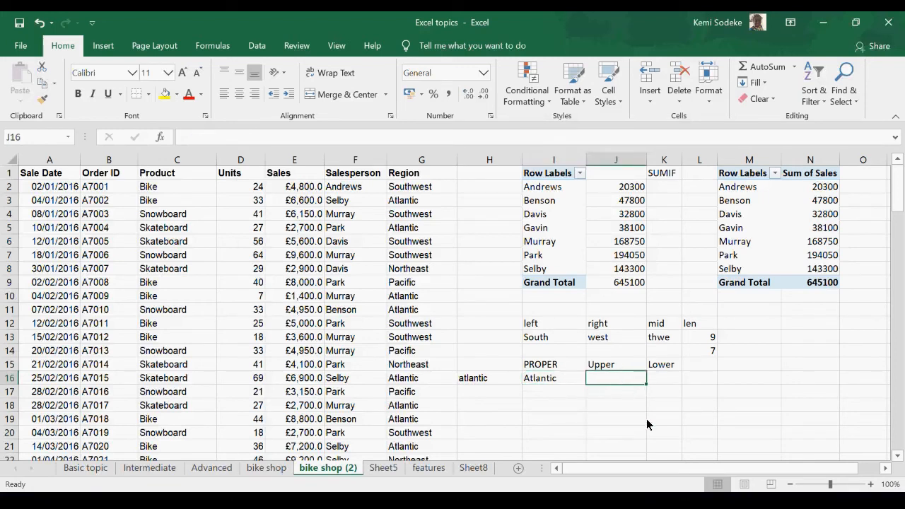
{"action": "type", "text": "="}
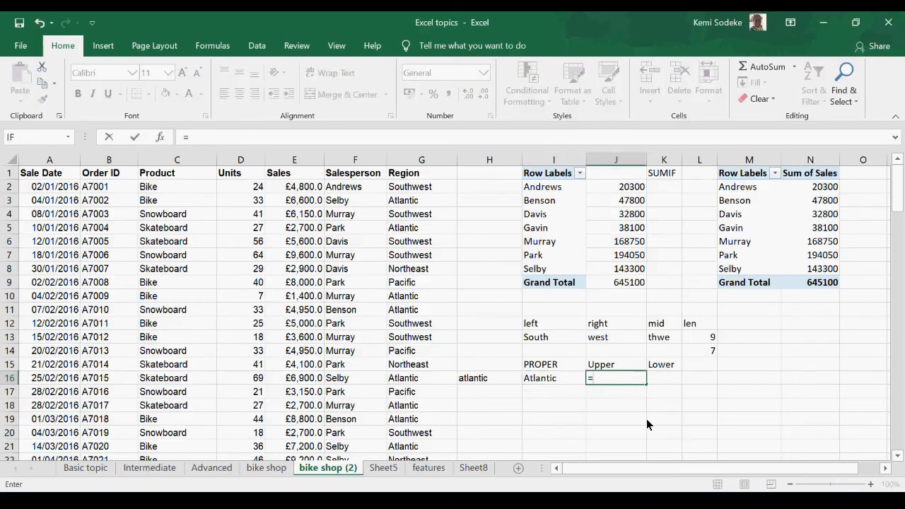
{"action": "type", "text": "upper"}
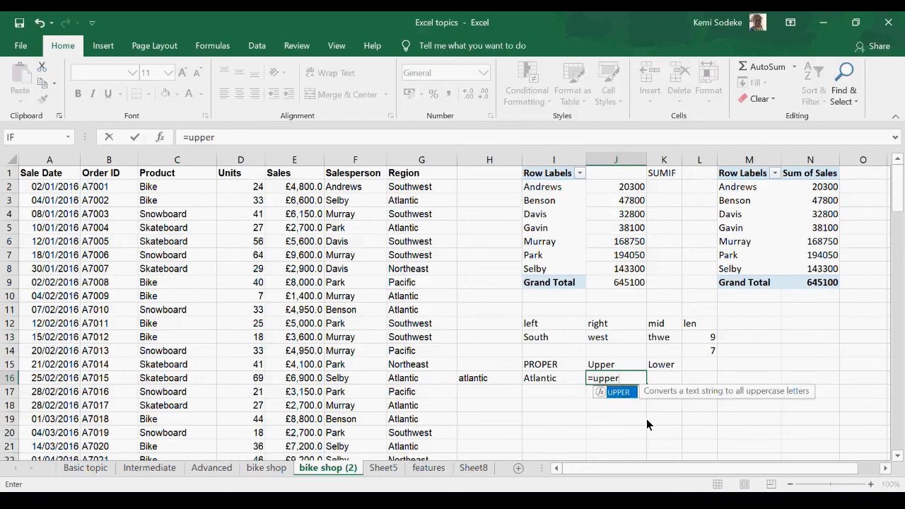
{"action": "type", "text": "("}
{"action": "left_click", "coordinate": [494, 380]}
{"action": "type", "text": ")"}
{"action": "key", "text": "Return"}
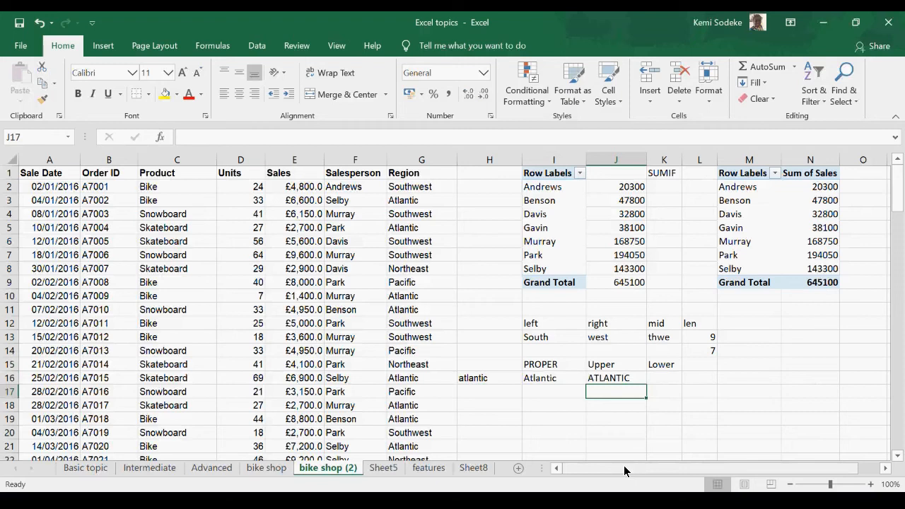
{"action": "left_click", "coordinate": [608, 381]}
Step: Enter =LOWER(J16) in K16 to convert the uppercase text back to lowercase
{"action": "left_click", "coordinate": [661, 381]}
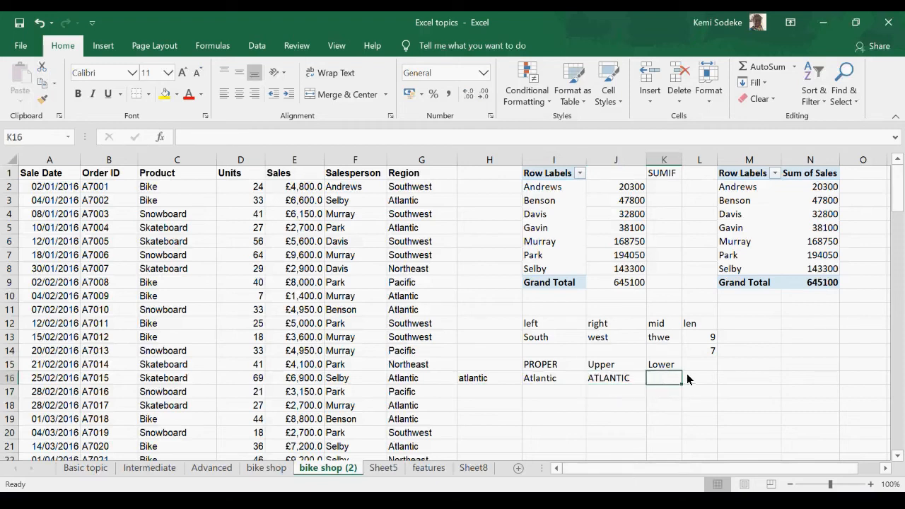
{"action": "type", "text": "=loer"}
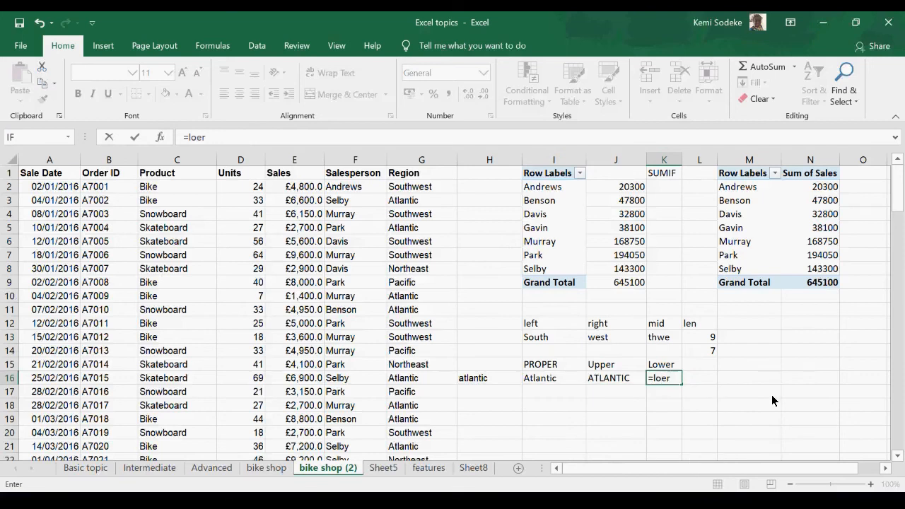
{"action": "key", "text": "BackSpace"}
{"action": "key", "text": "BackSpace"}
{"action": "type", "text": "wer("}
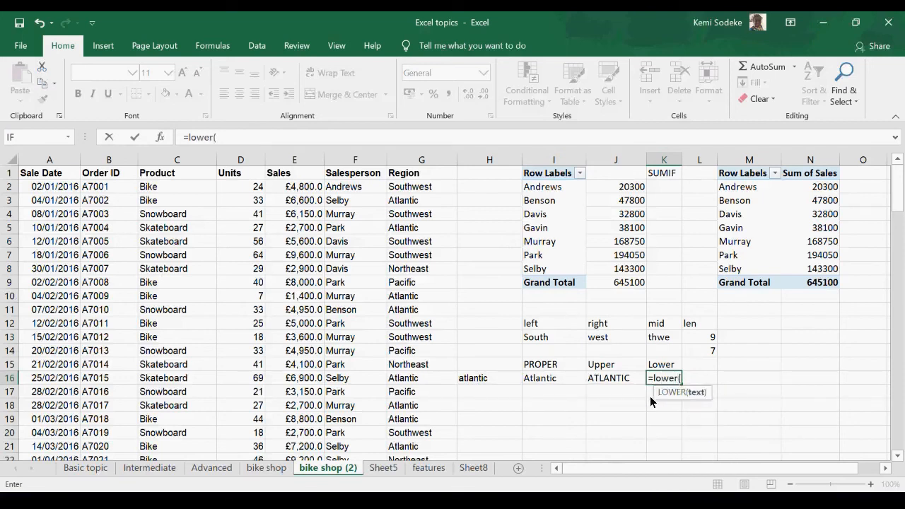
{"action": "left_click", "coordinate": [621, 380]}
{"action": "type", "text": ")"}
{"action": "key", "text": "Return"}
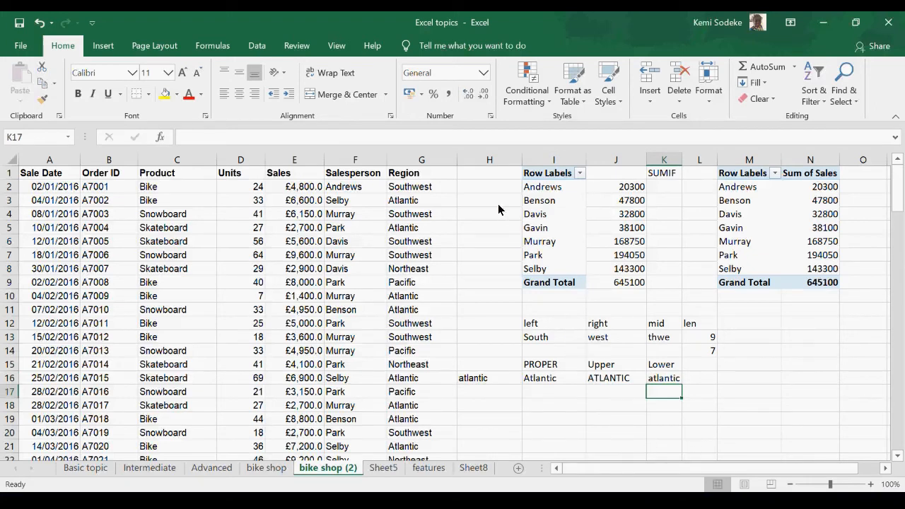
Step: Clear the text function examples beside the sales data, and delete columns H to N from bike shop (2)
{"action": "mouse_move", "coordinate": [502, 325]}
{"action": "left_mouse_down"}
{"action": "mouse_move", "coordinate": [688, 303]}
{"action": "mouse_move", "coordinate": [752, 365]}
{"action": "mouse_move", "coordinate": [753, 387]}
{"action": "left_mouse_up"}
{"action": "key", "text": "Delete"}
{"action": "left_click", "coordinate": [752, 387]}
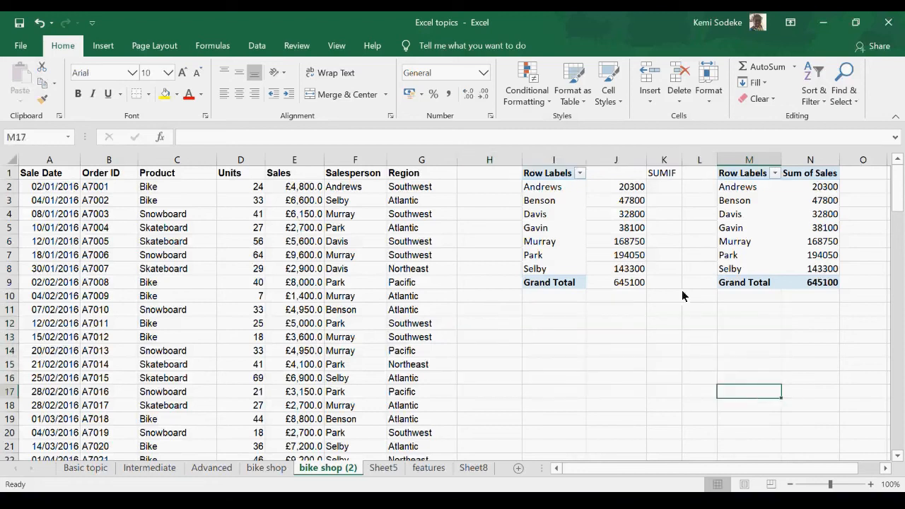
{"action": "left_click_drag", "start_coordinate": [506, 165], "coordinate": [826, 165]}
{"action": "right_click", "coordinate": [827, 165]}
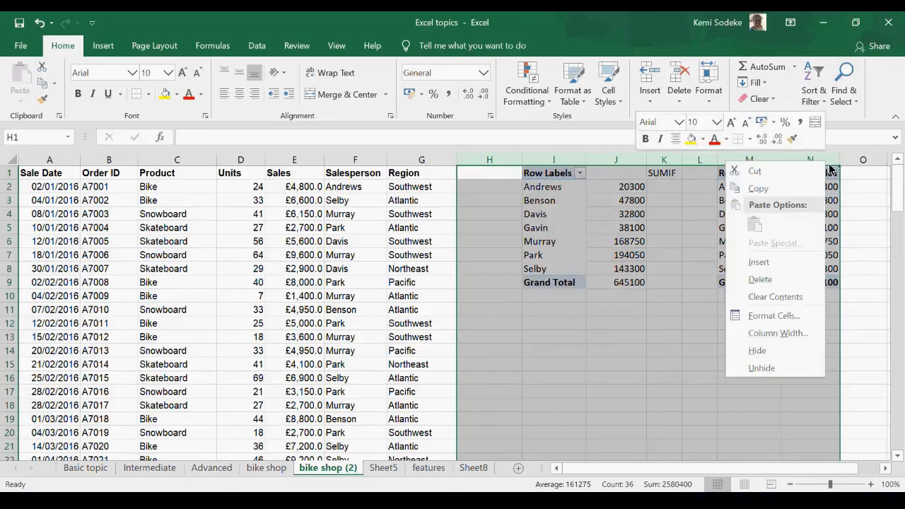
{"action": "left_click", "coordinate": [778, 277]}
{"action": "left_click", "coordinate": [710, 314]}
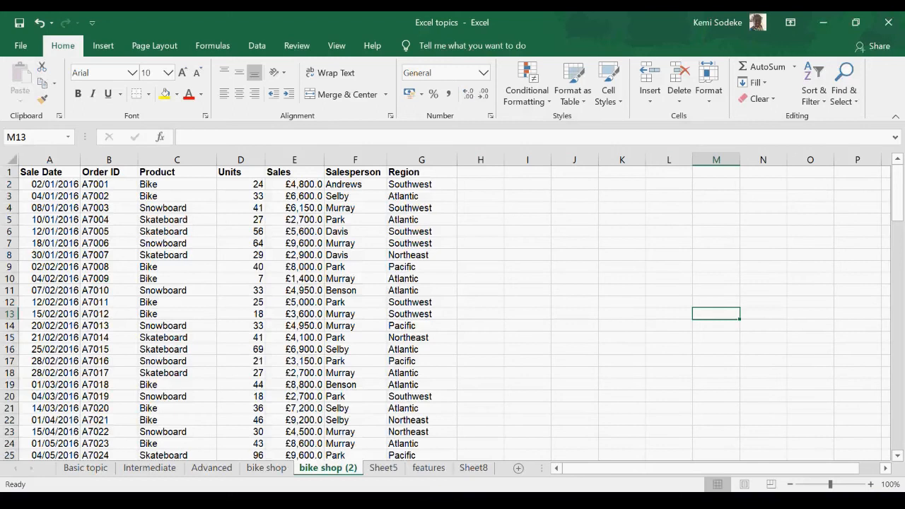
Step: Enter the heading "Lookup functions" in H1 on the features sheet
{"action": "left_click", "coordinate": [432, 469]}
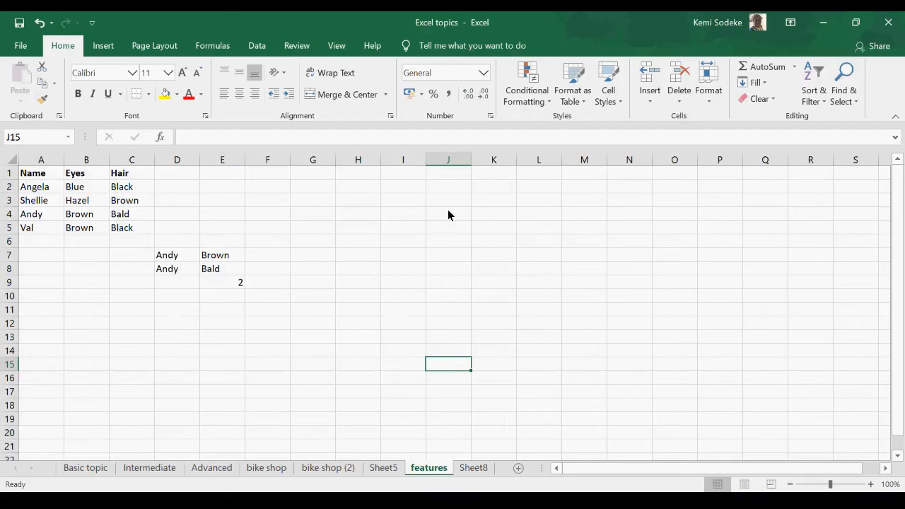
{"action": "left_click", "coordinate": [358, 176]}
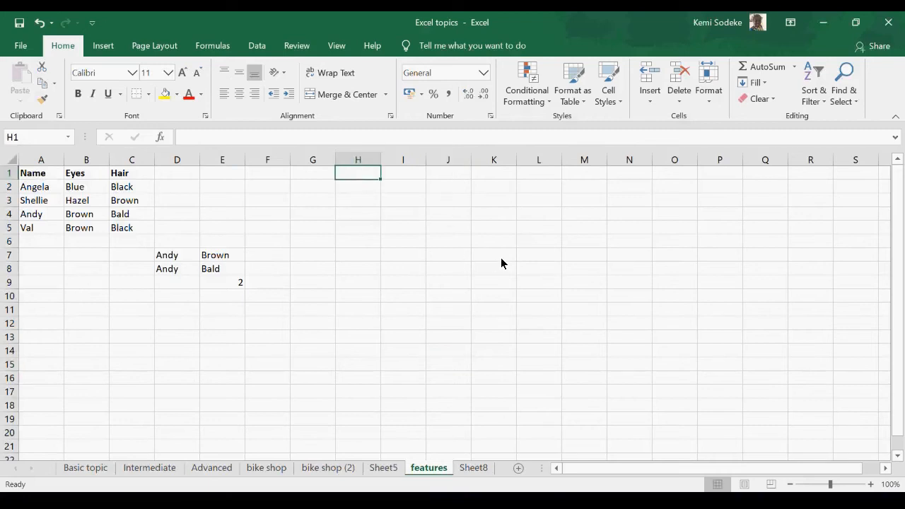
{"action": "type", "text": "Lookup"}
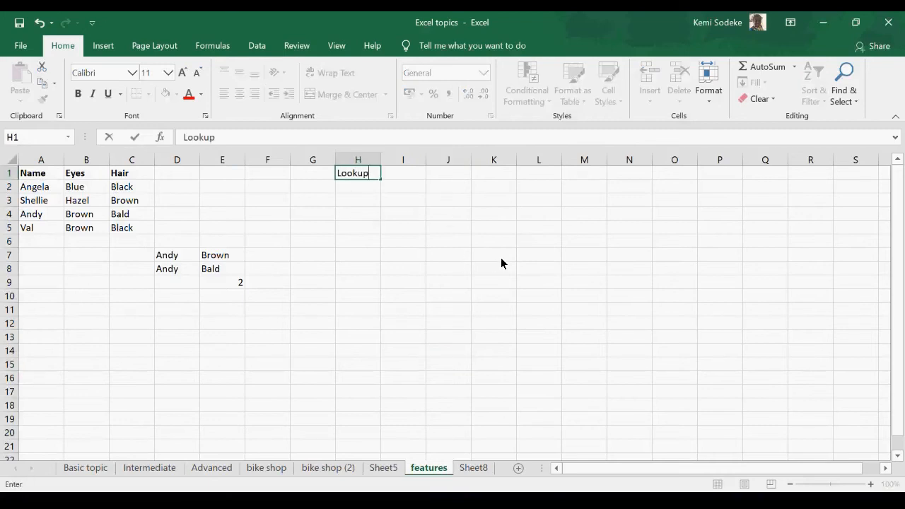
{"action": "type", "text": " functions"}
{"action": "key", "text": "Return"}
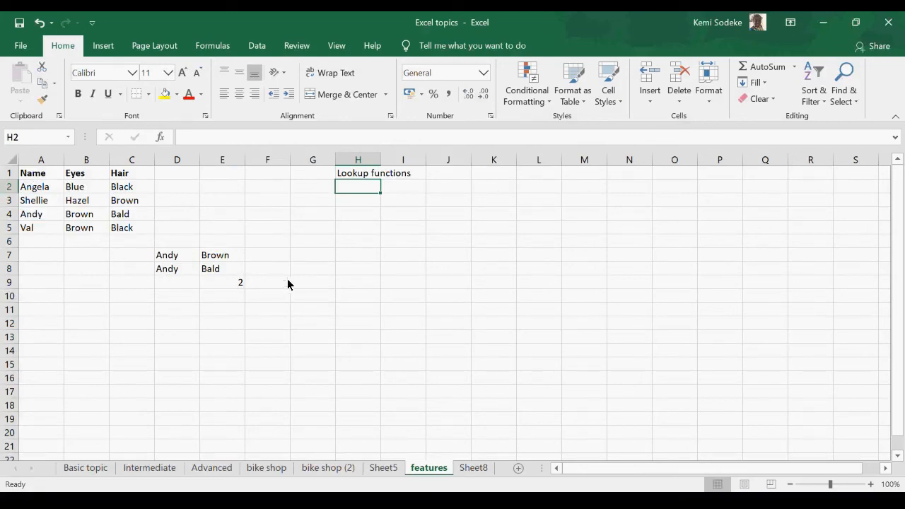
Step: Clear the old lookup examples in D7:E9 below the features table
{"action": "left_click_drag", "start_coordinate": [166, 256], "coordinate": [225, 294]}
{"action": "key", "text": "Delete"}
{"action": "left_click", "coordinate": [384, 257]}
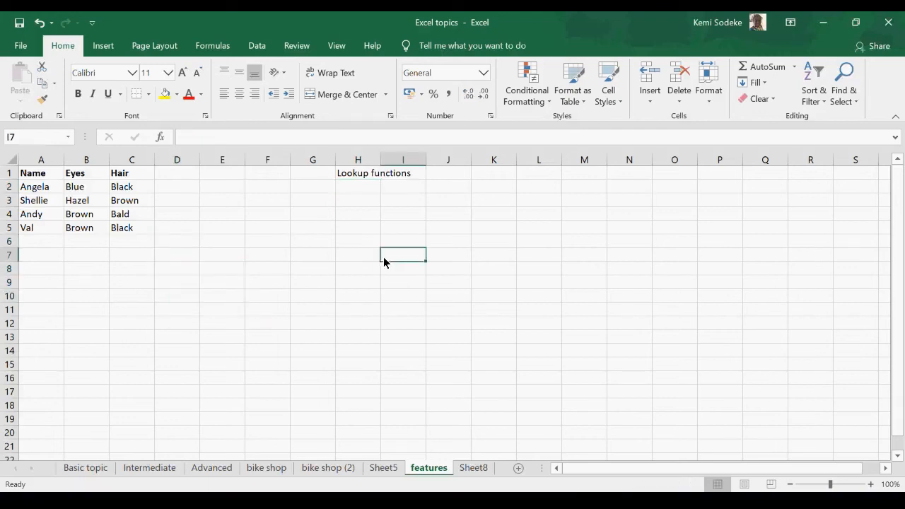
{"action": "left_click", "coordinate": [357, 189]}
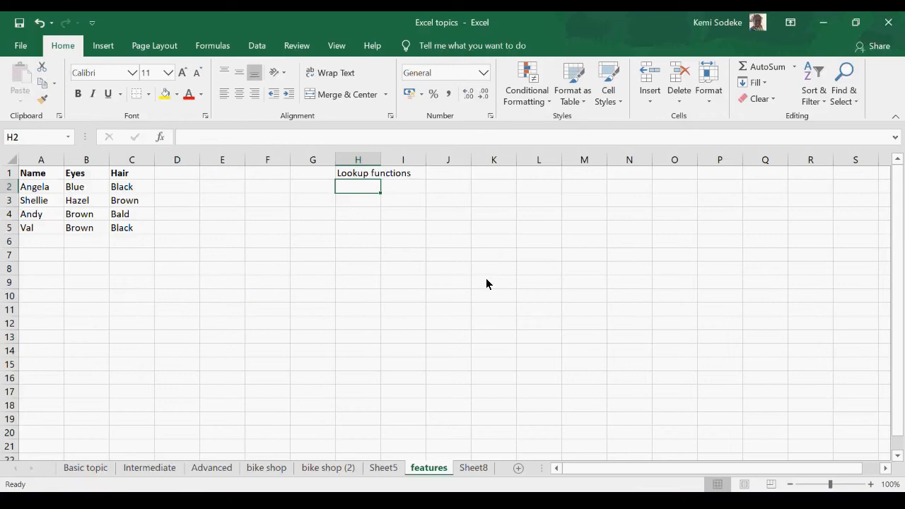
Step: Review the Eyes, Hair and Name columns of the table, and widen column H slightly
{"action": "left_click", "coordinate": [86, 161]}
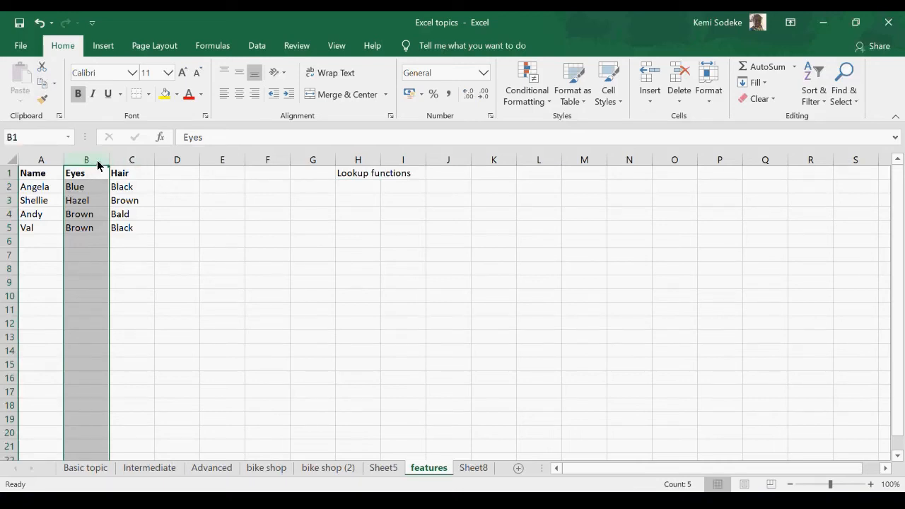
{"action": "left_click", "coordinate": [139, 161]}
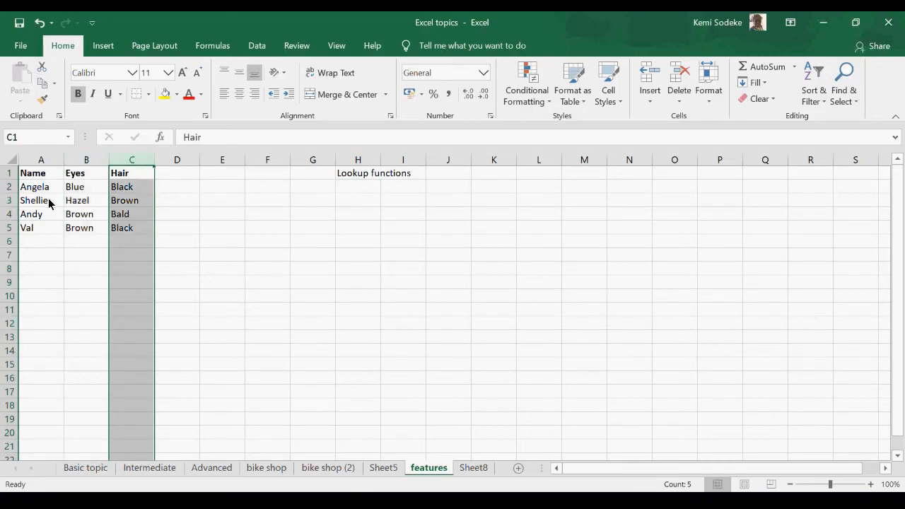
{"action": "left_click", "coordinate": [51, 161]}
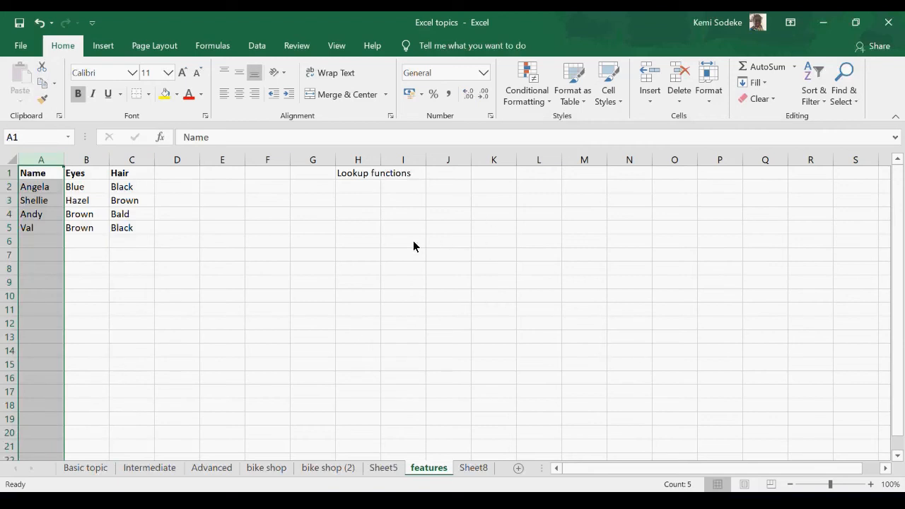
{"action": "left_click_drag", "start_coordinate": [35, 187], "coordinate": [35, 227]}
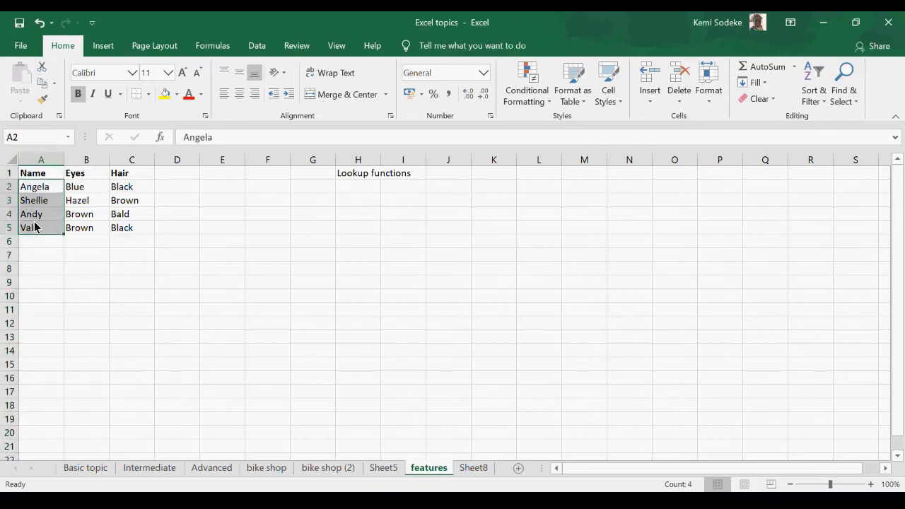
{"action": "left_click", "coordinate": [353, 189]}
{"action": "left_click_drag", "start_coordinate": [380, 159], "coordinate": [391, 160]}
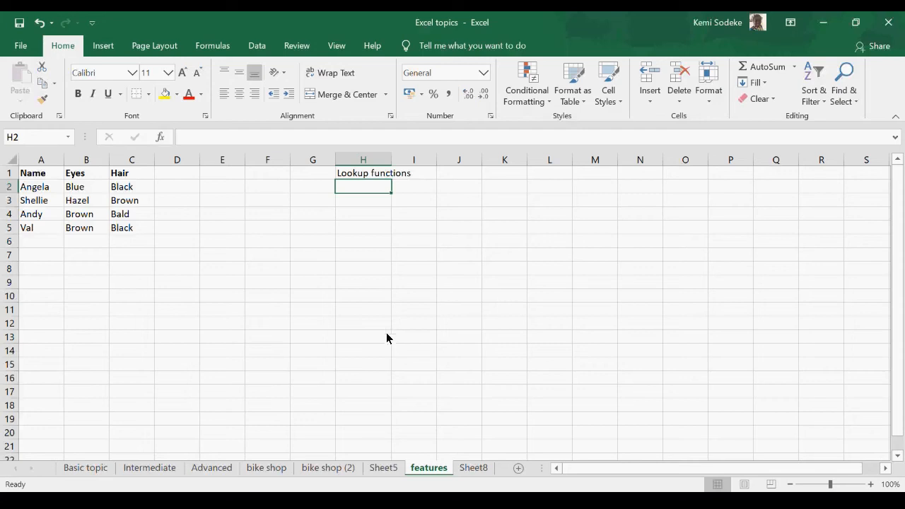
Step: Copy the names from A2:A5 to H2:H5 under the "Lookup functions" heading, and select I2 beside them
{"action": "left_click_drag", "start_coordinate": [46, 189], "coordinate": [36, 227]}
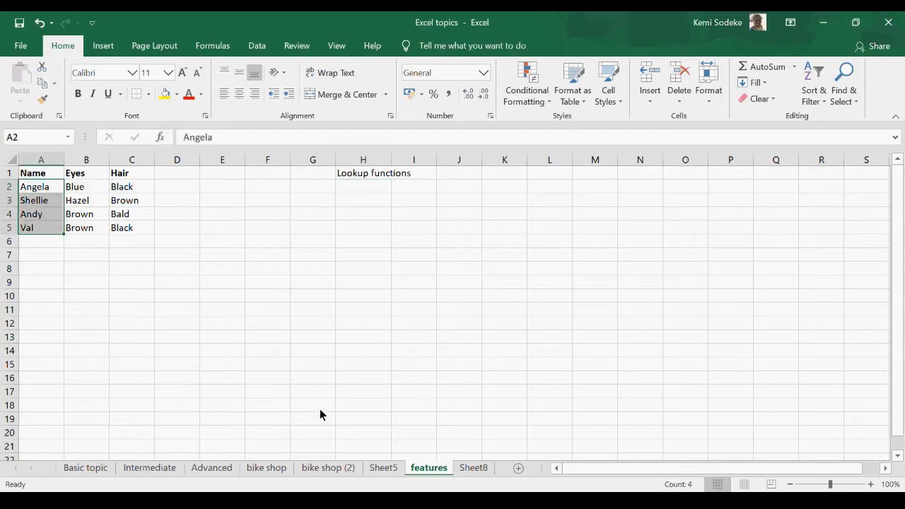
{"action": "key", "text": "ctrl+c"}
{"action": "left_click", "coordinate": [366, 191]}
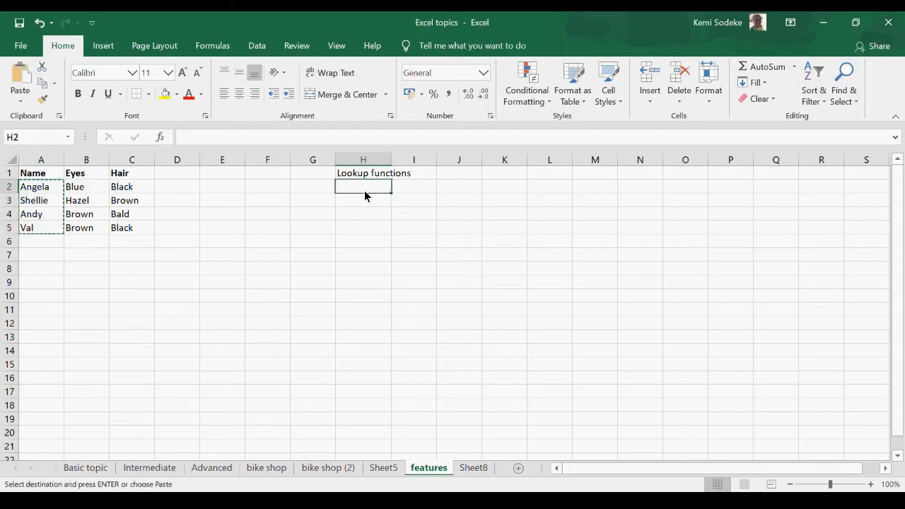
{"action": "key", "text": "Return"}
{"action": "left_click", "coordinate": [420, 181]}
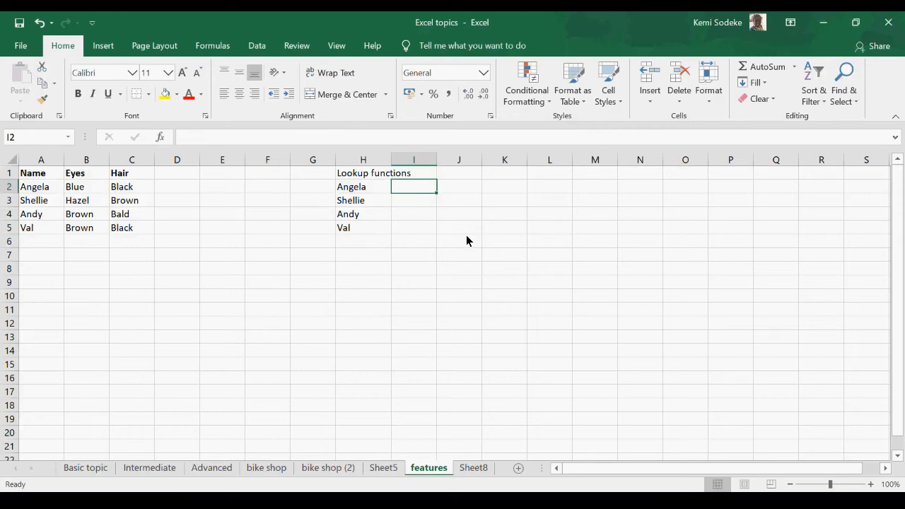
{"action": "type", "text": "="}
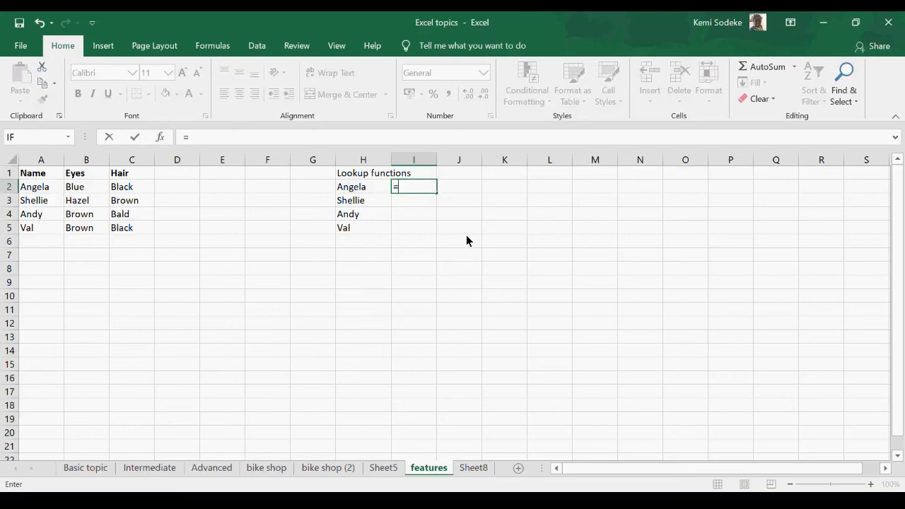
{"action": "left_click", "coordinate": [466, 236]}
{"action": "key", "text": "BackSpace"}
{"action": "type", "text": "vloo"}
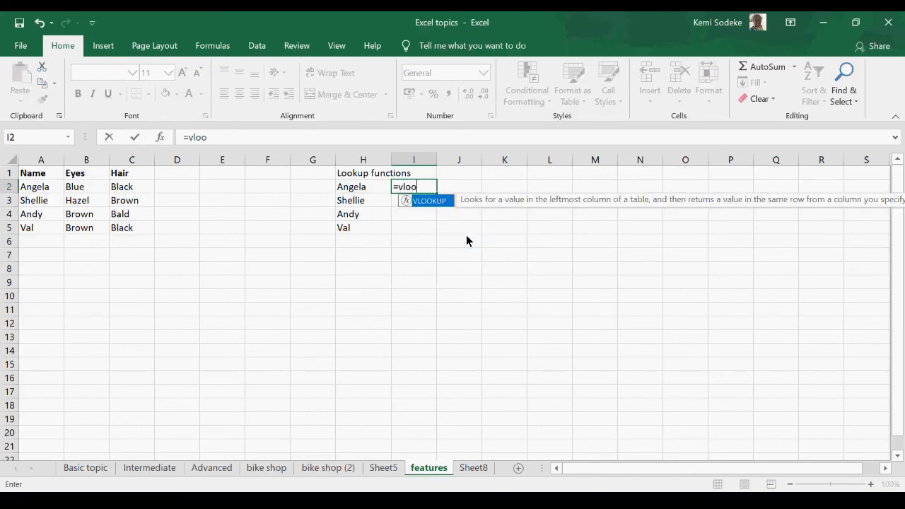
{"action": "type", "text": "kup"}
{"action": "left_click", "coordinate": [159, 137]}
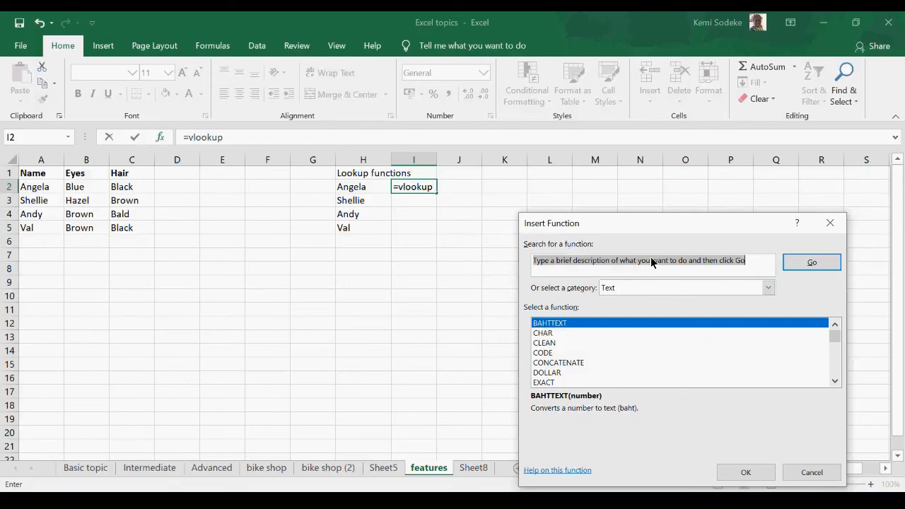
{"action": "left_click", "coordinate": [804, 472]}
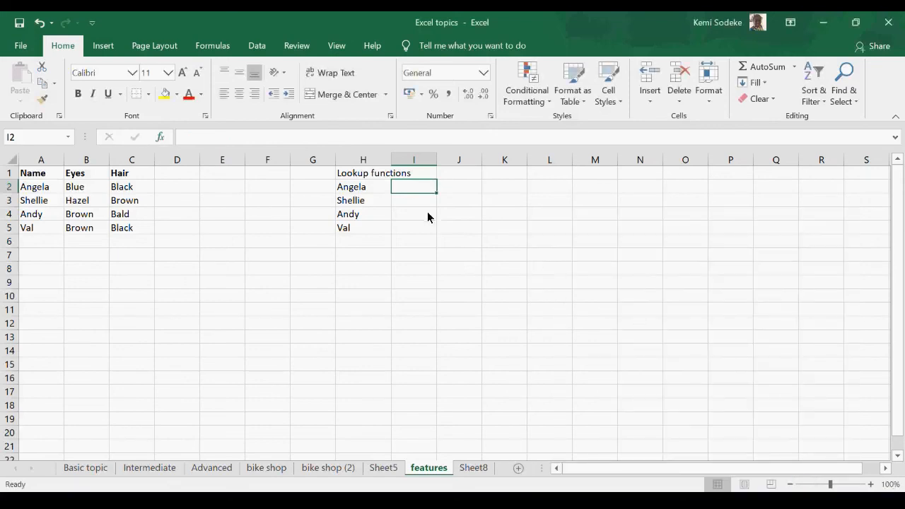
Step: Start a VLOOKUP function in I2 with its arguments form open, using H2 as the lookup value
{"action": "type", "text": "v"}
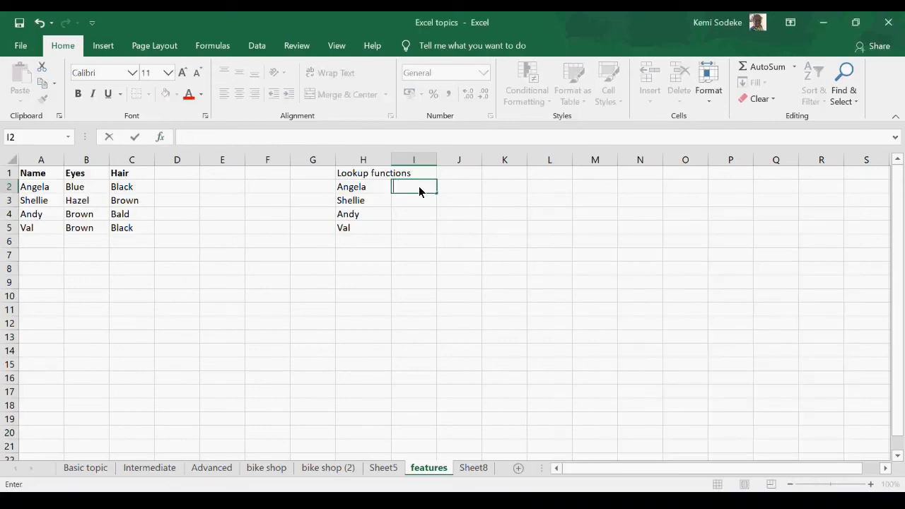
{"action": "type", "text": "=v"}
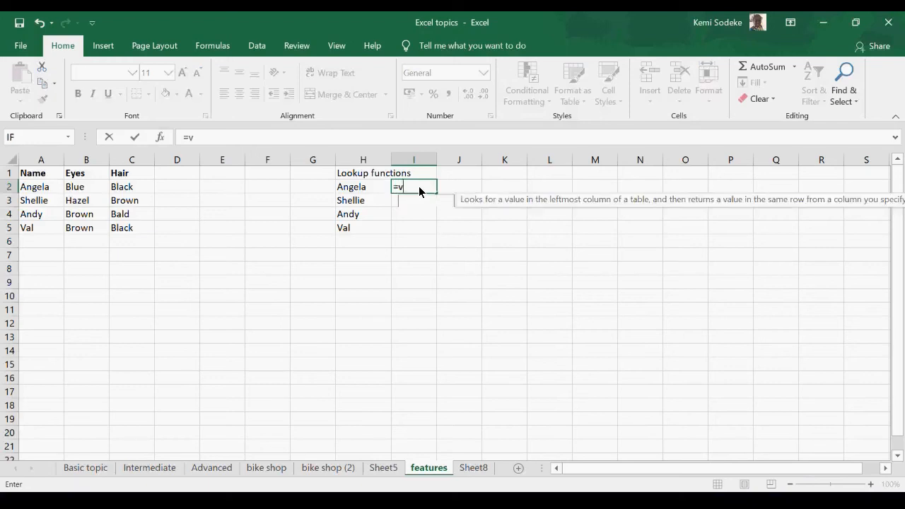
{"action": "type", "text": "lookup("}
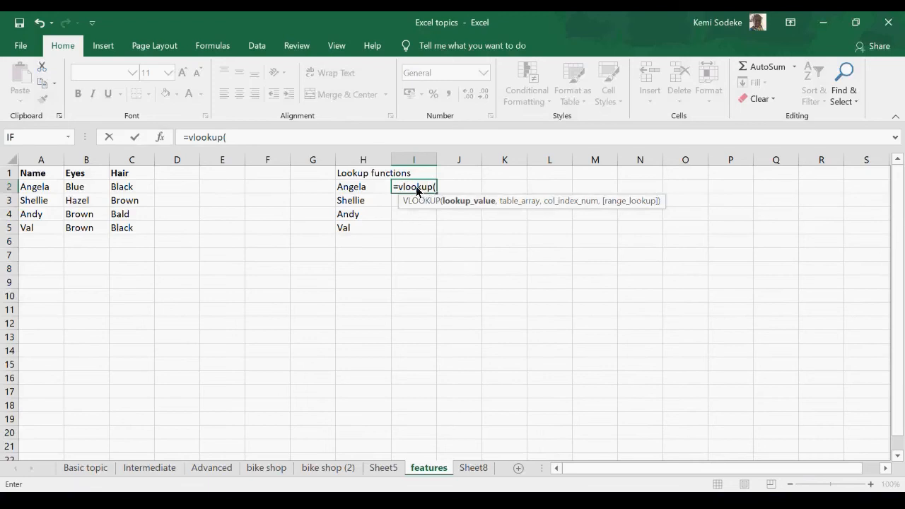
{"action": "left_click", "coordinate": [160, 137]}
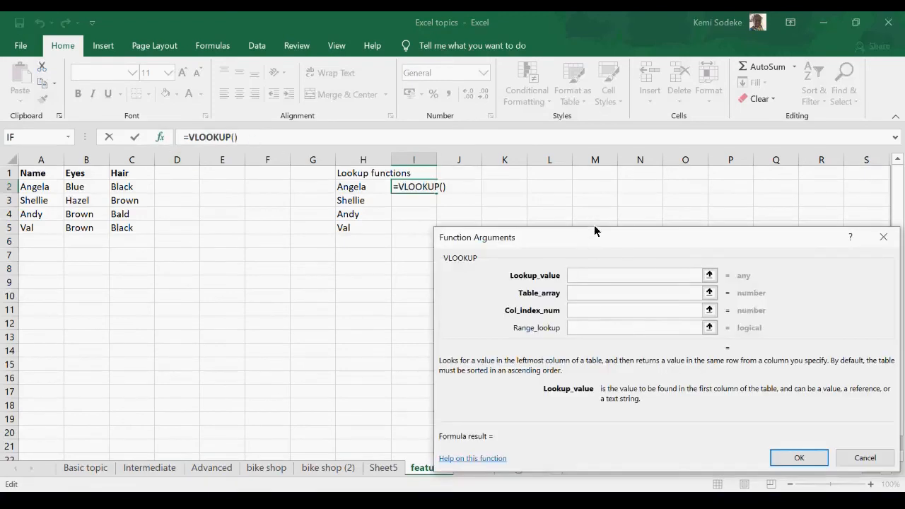
{"action": "mouse_move", "coordinate": [589, 238]}
{"action": "left_mouse_down"}
{"action": "mouse_move", "coordinate": [598, 221]}
{"action": "mouse_move", "coordinate": [592, 225]}
{"action": "left_mouse_up"}
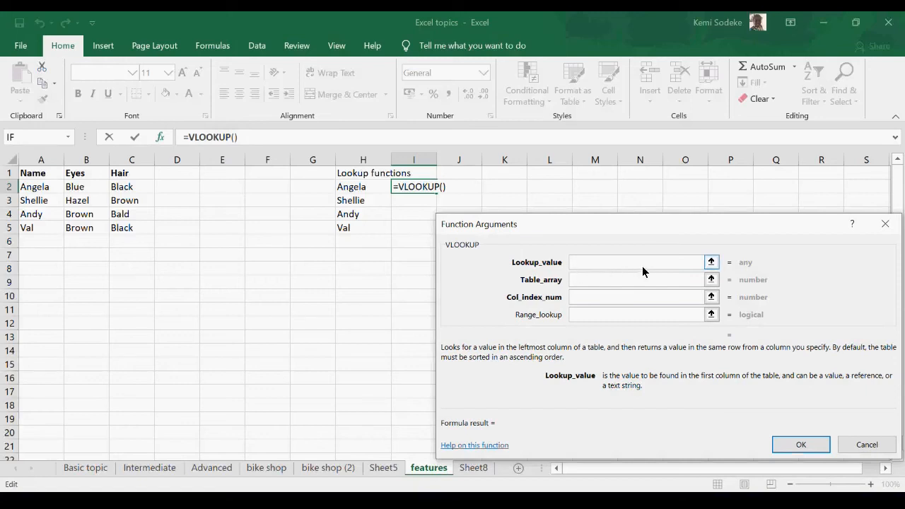
{"action": "left_click", "coordinate": [360, 190]}
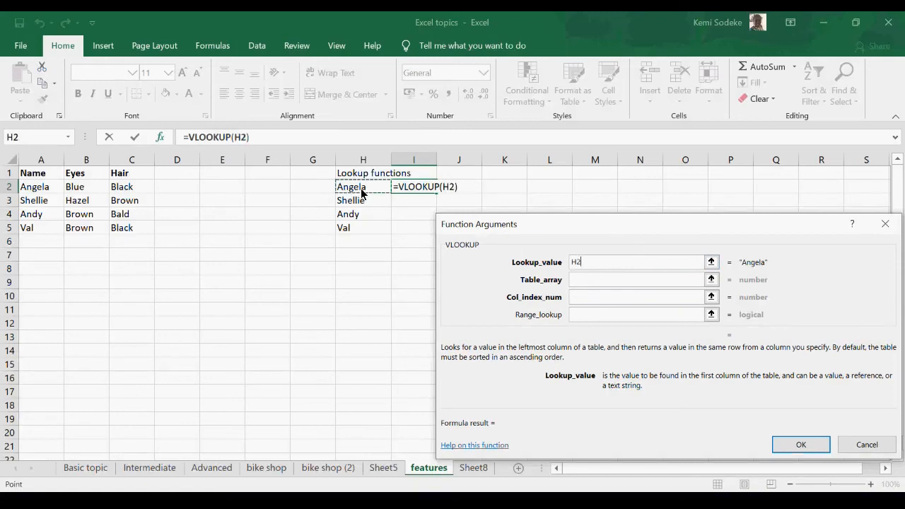
Step: Complete the VLOOKUP in I2 with table array A1:C5, column index 2 and range lookup FALSE
{"action": "left_click", "coordinate": [595, 279]}
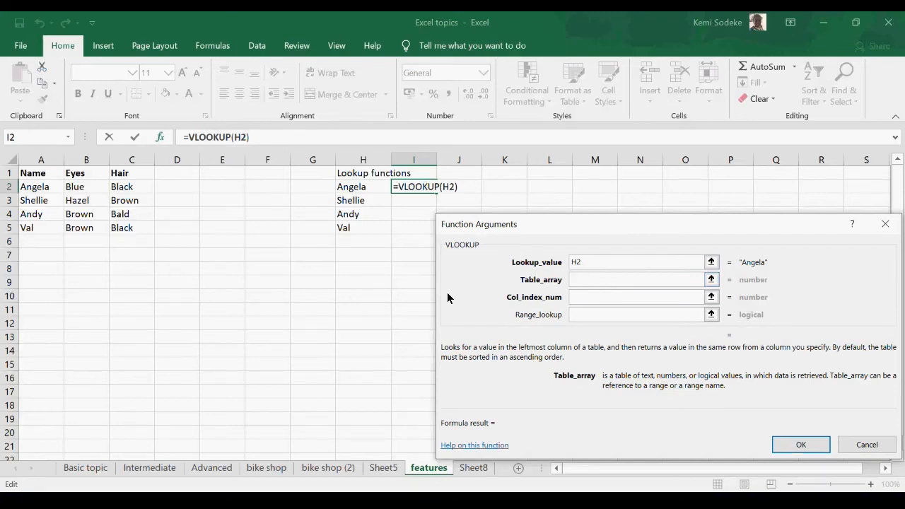
{"action": "left_click_drag", "start_coordinate": [38, 175], "coordinate": [131, 229]}
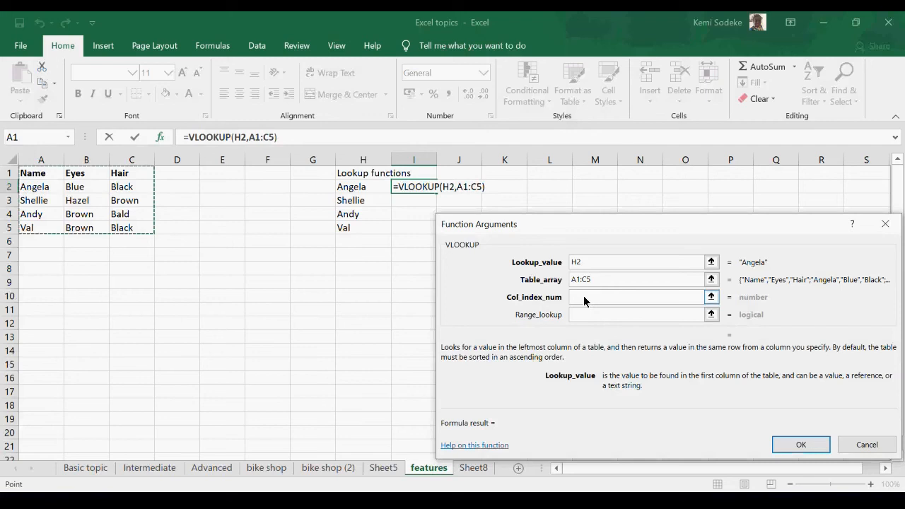
{"action": "left_click", "coordinate": [584, 297]}
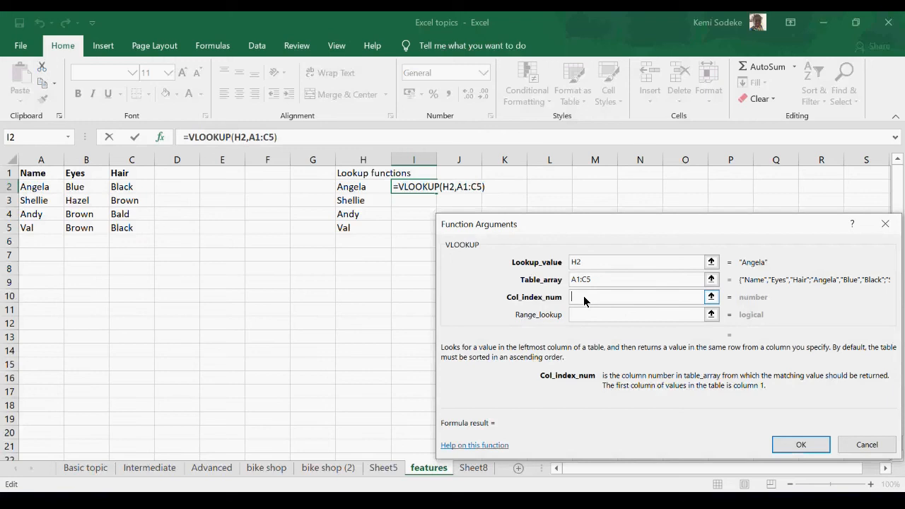
{"action": "type", "text": "2"}
{"action": "left_click", "coordinate": [585, 318]}
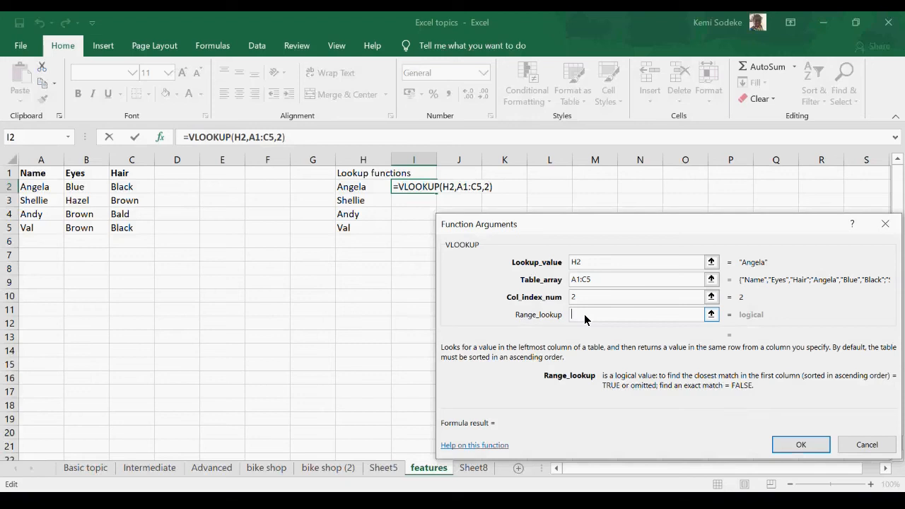
{"action": "type", "text": "fa"}
{"action": "type", "text": "se"}
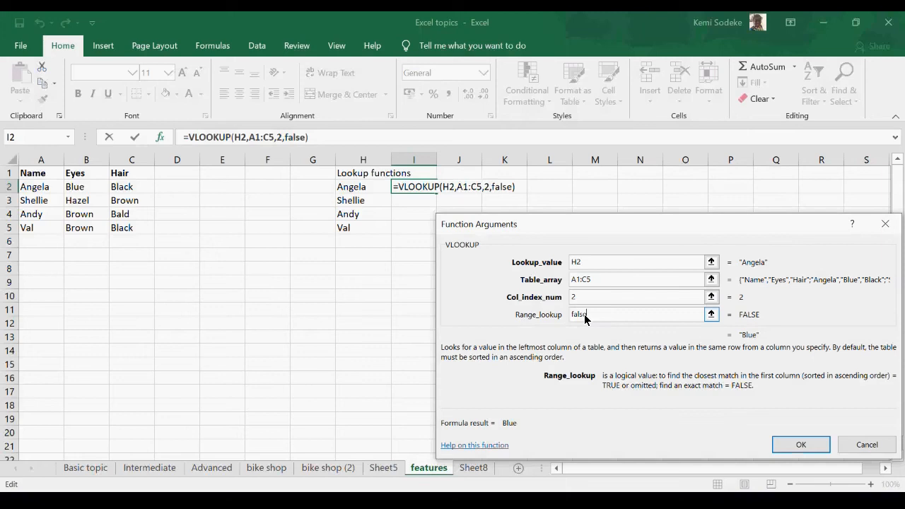
{"action": "left_click", "coordinate": [800, 444]}
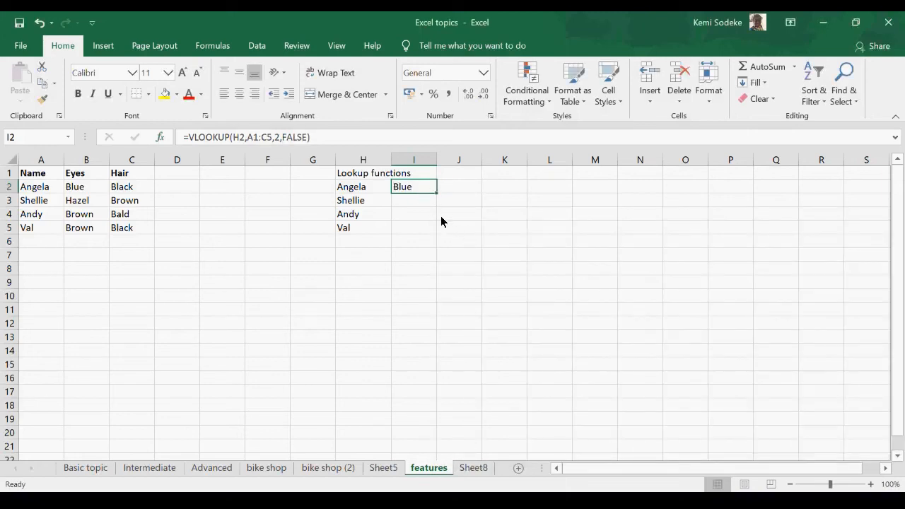
Step: Compare the result in I2 with B2, and fill the VLOOKUP formula down to I5
{"action": "left_click", "coordinate": [87, 190]}
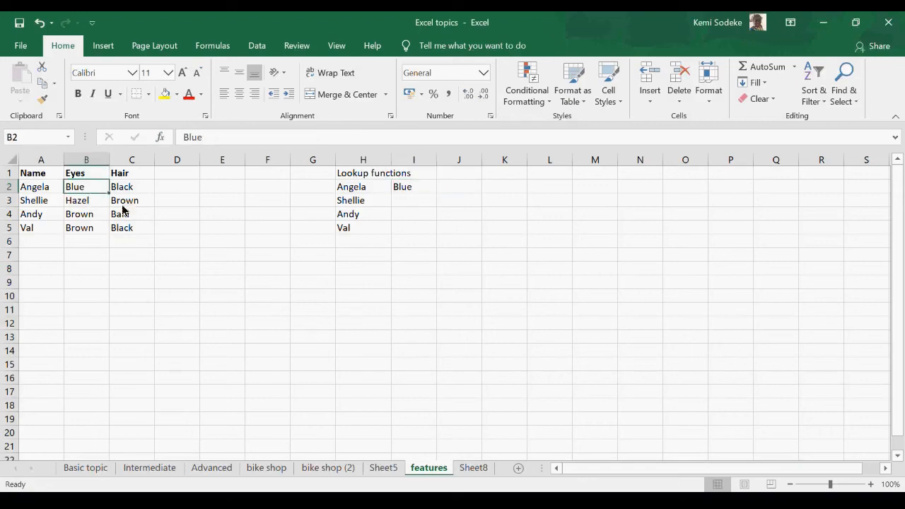
{"action": "left_click", "coordinate": [413, 190]}
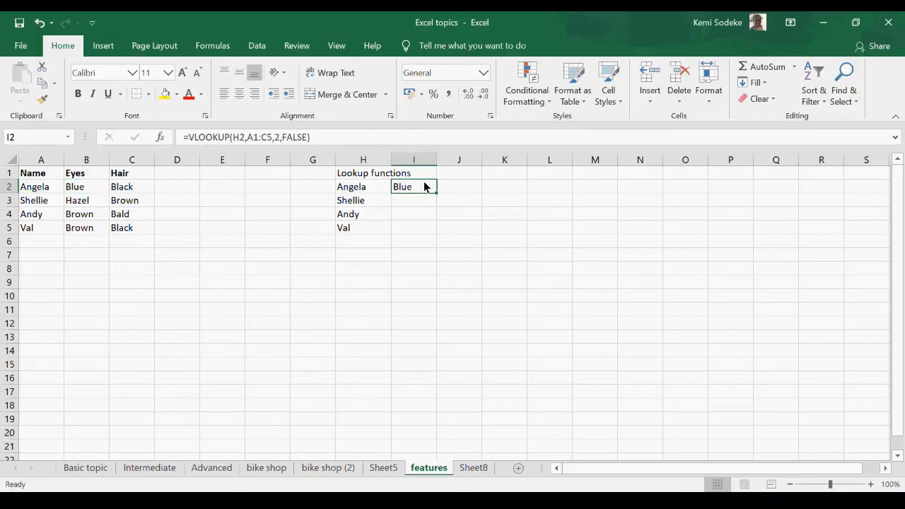
{"action": "left_click_drag", "start_coordinate": [438, 191], "coordinate": [428, 238]}
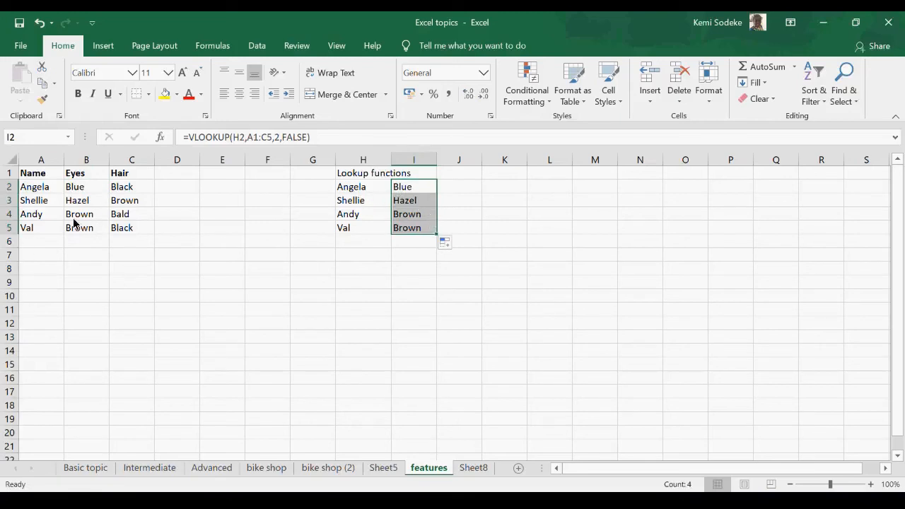
Step: Check the eye colours in I3:I5 against their names, and inspect the cell references in the I2 formula
{"action": "left_click", "coordinate": [365, 204]}
{"action": "left_click", "coordinate": [418, 200]}
{"action": "left_click", "coordinate": [364, 216]}
{"action": "left_click", "coordinate": [417, 212]}
{"action": "left_click", "coordinate": [375, 228]}
{"action": "left_click", "coordinate": [406, 230]}
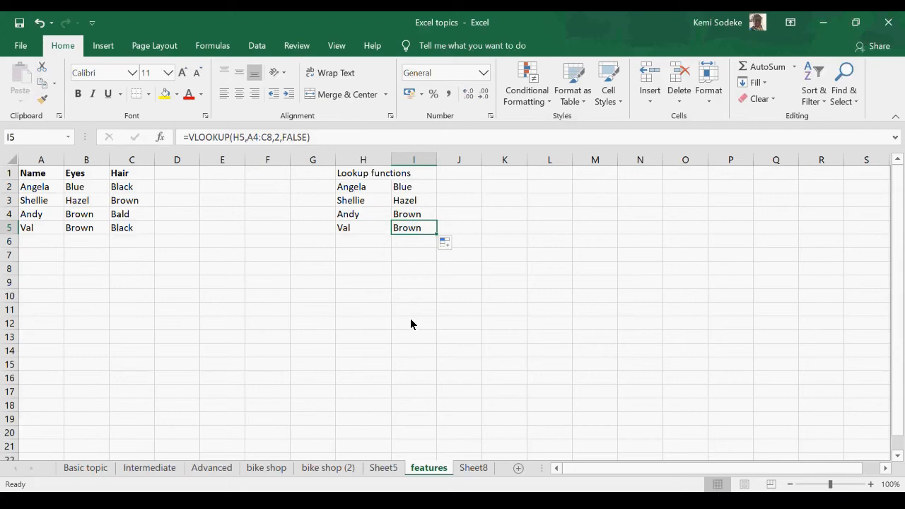
{"action": "left_click", "coordinate": [412, 192]}
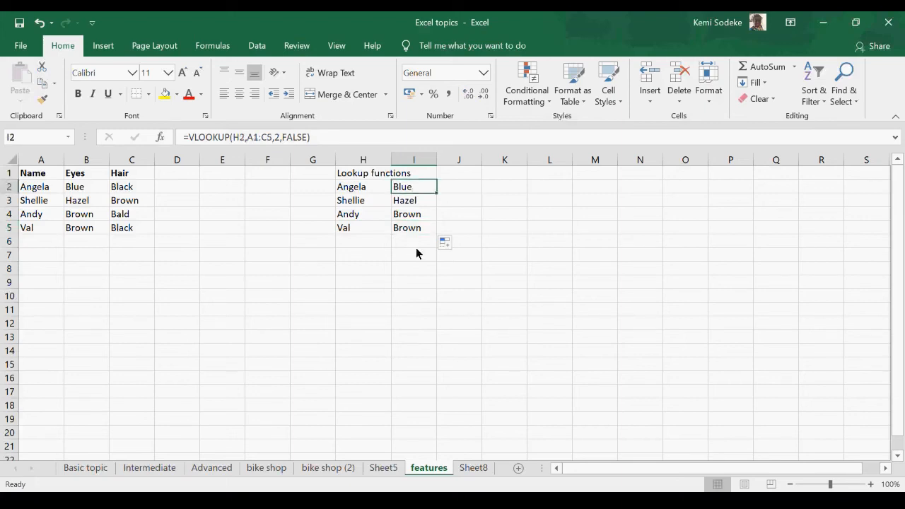
{"action": "double_click", "coordinate": [424, 187]}
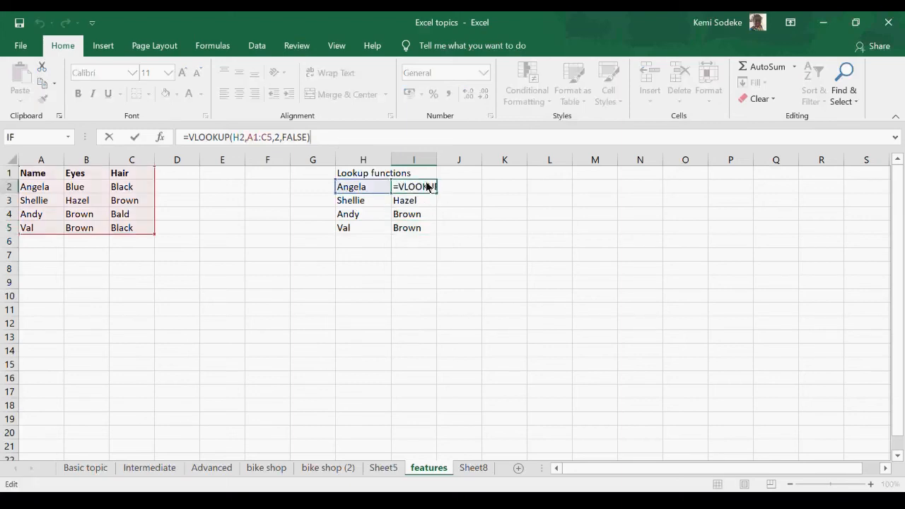
{"action": "left_click", "coordinate": [456, 328]}
Step: Make the table range in the I2 VLOOKUP formula absolute as $A$1:$C$5
{"action": "left_click", "coordinate": [427, 189]}
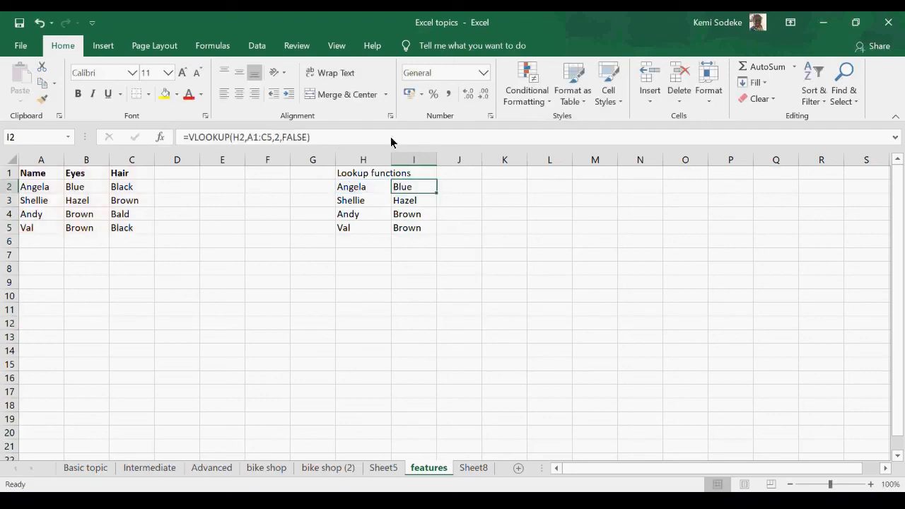
{"action": "left_click", "coordinate": [254, 139]}
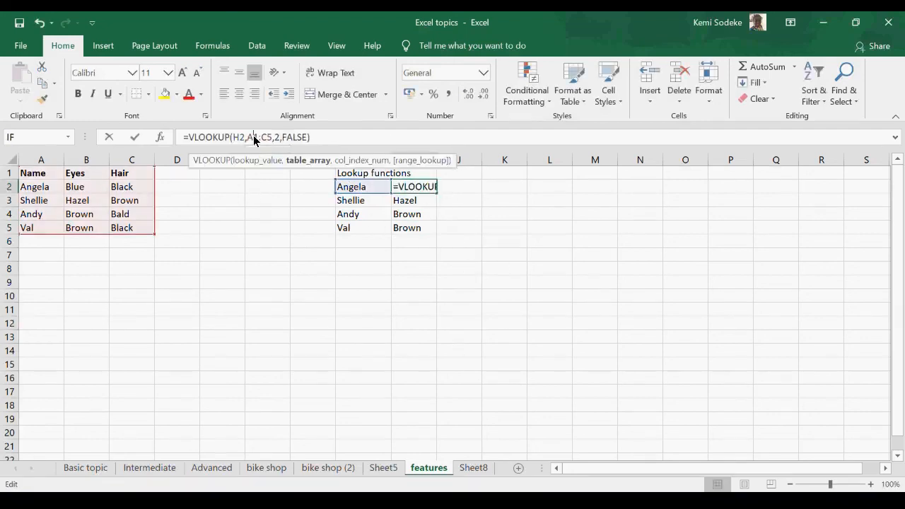
{"action": "key", "text": "F4"}
{"action": "left_click", "coordinate": [281, 137]}
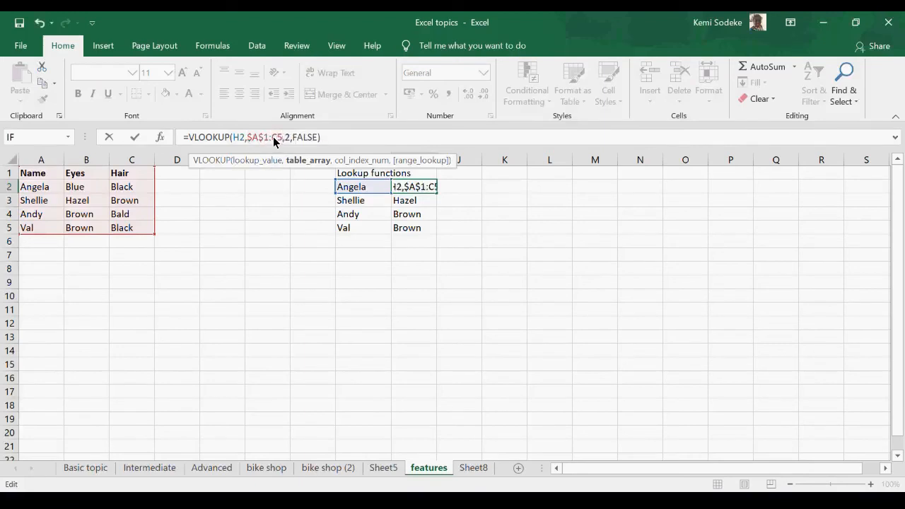
{"action": "key", "text": "F4"}
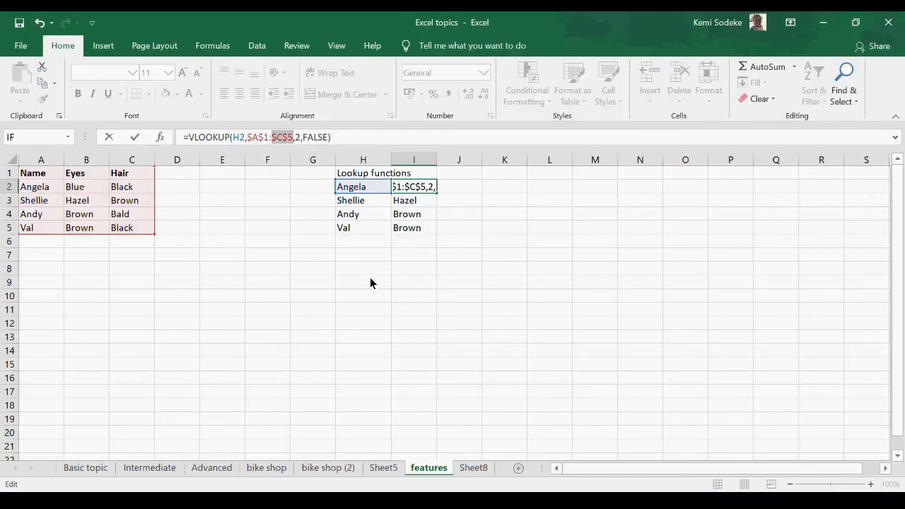
{"action": "key", "text": "Return"}
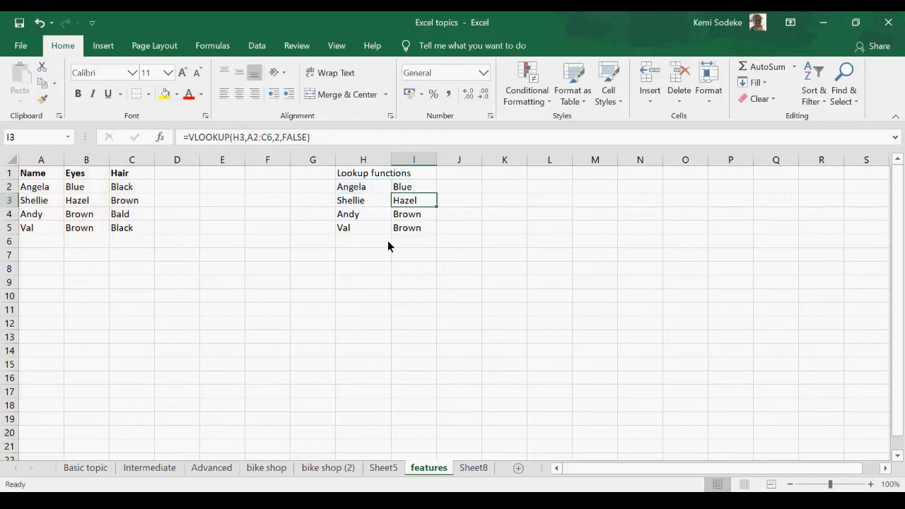
Step: Fill the VLOOKUP formula with the absolute table range from I2 down to I5
{"action": "left_click", "coordinate": [415, 190]}
{"action": "left_click_drag", "start_coordinate": [436, 194], "coordinate": [436, 234]}
{"action": "left_click", "coordinate": [345, 254]}
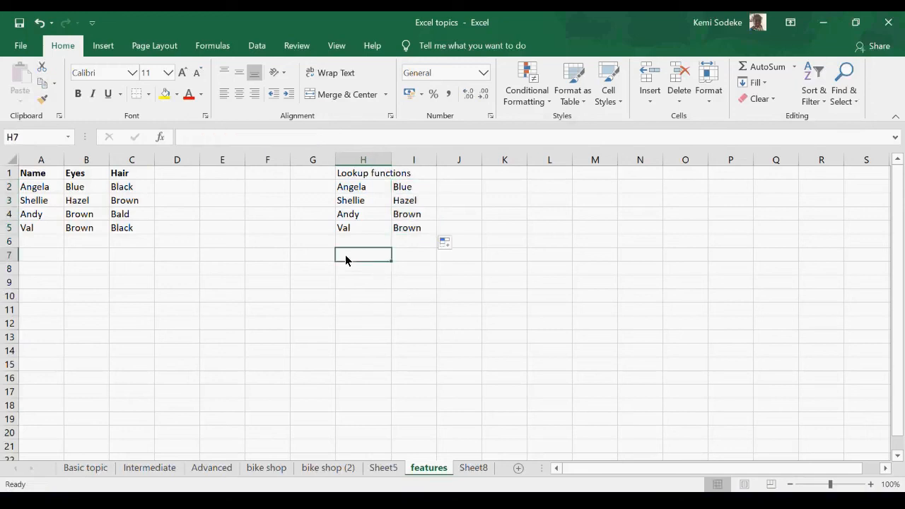
Step: Enter a first name missing from the features table in H6, and inspect the lookup formula in I6
{"action": "left_click", "coordinate": [362, 238]}
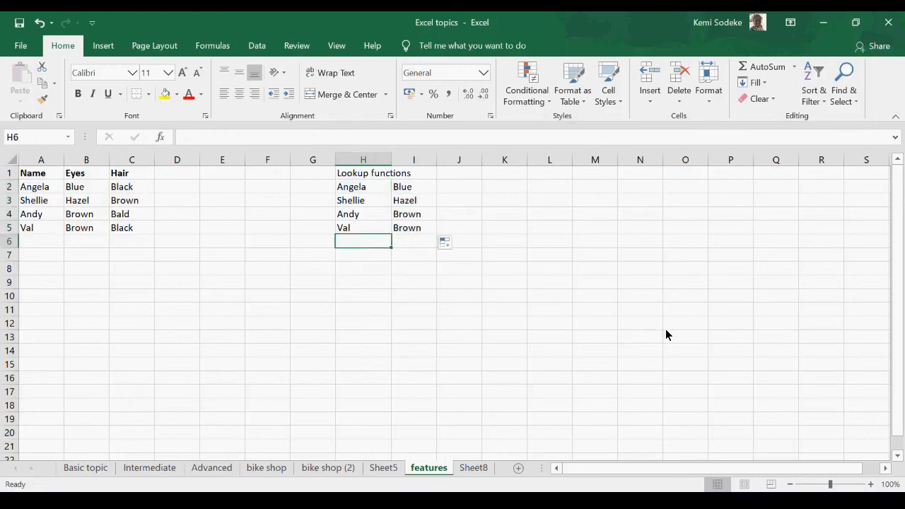
{"action": "type", "text": "Tom"}
{"action": "key", "text": "Return"}
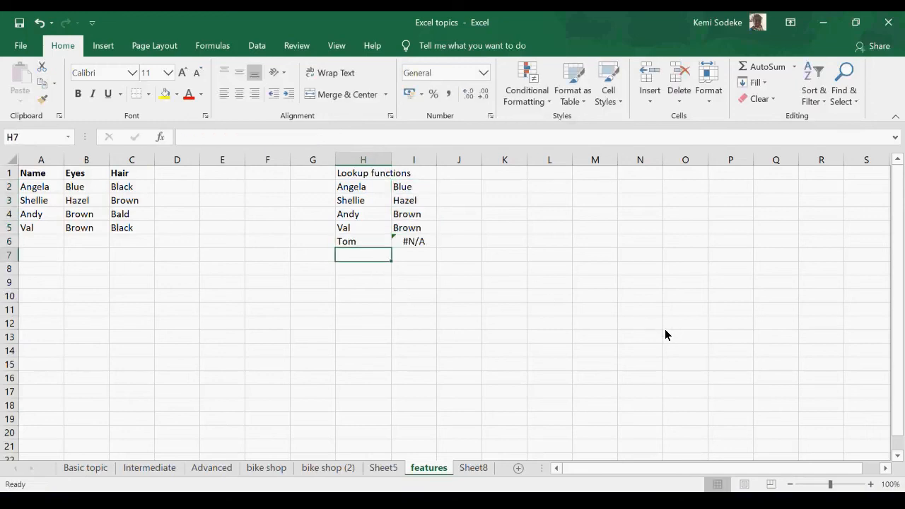
{"action": "left_click", "coordinate": [415, 246]}
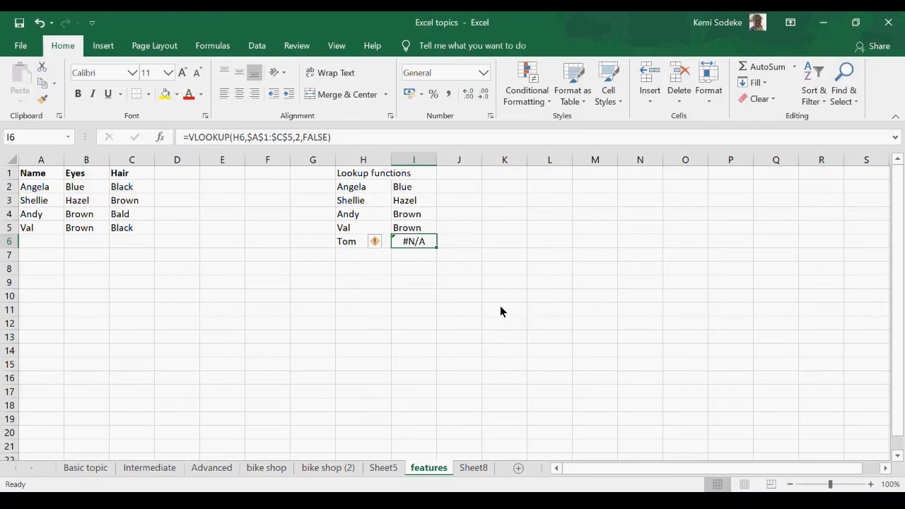
Step: Clear the lookup formula in I6 and refill it from I5
{"action": "key", "text": "Delete"}
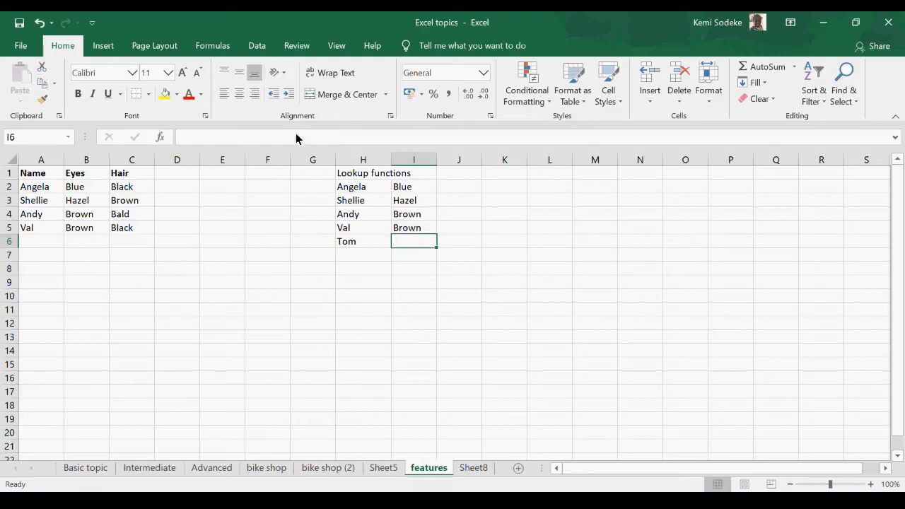
{"action": "left_click", "coordinate": [429, 233]}
{"action": "left_click_drag", "start_coordinate": [436, 234], "coordinate": [439, 248]}
{"action": "left_click", "coordinate": [417, 242]}
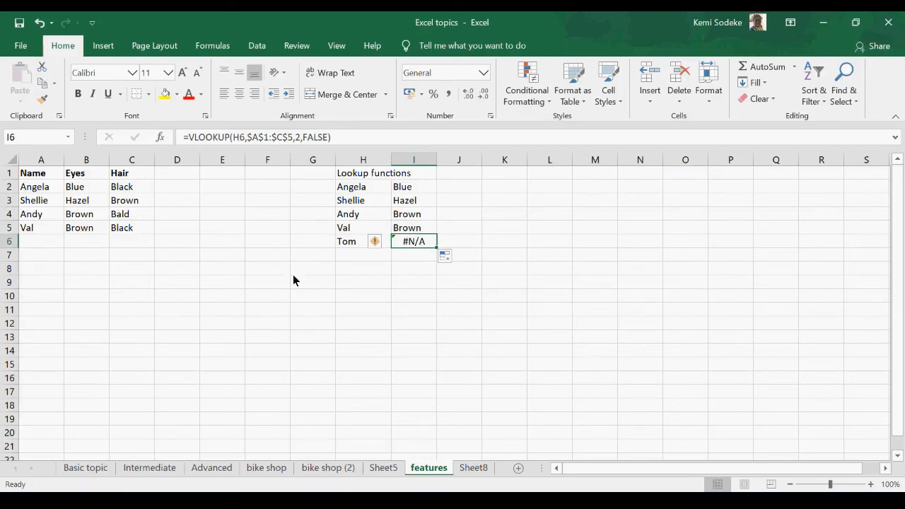
Step: Enter another first name missing from the features table in H7
{"action": "left_click", "coordinate": [348, 254]}
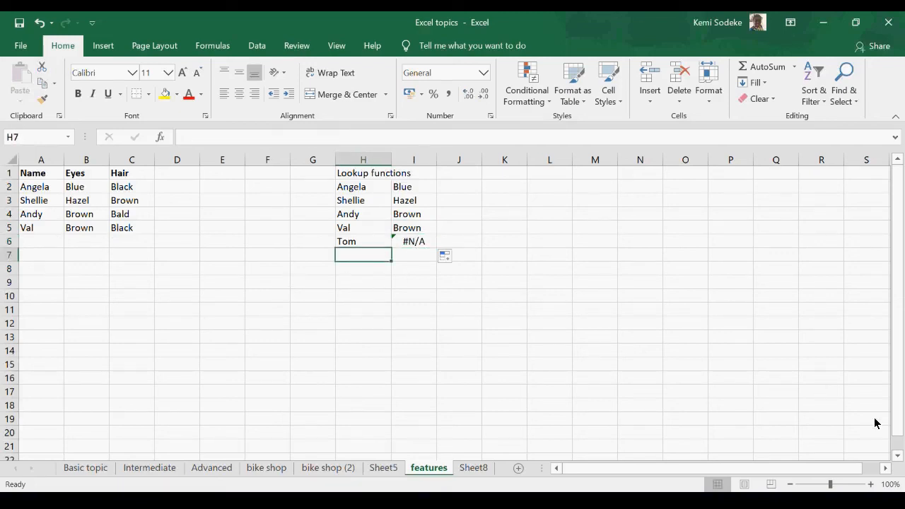
{"action": "type", "text": "john"}
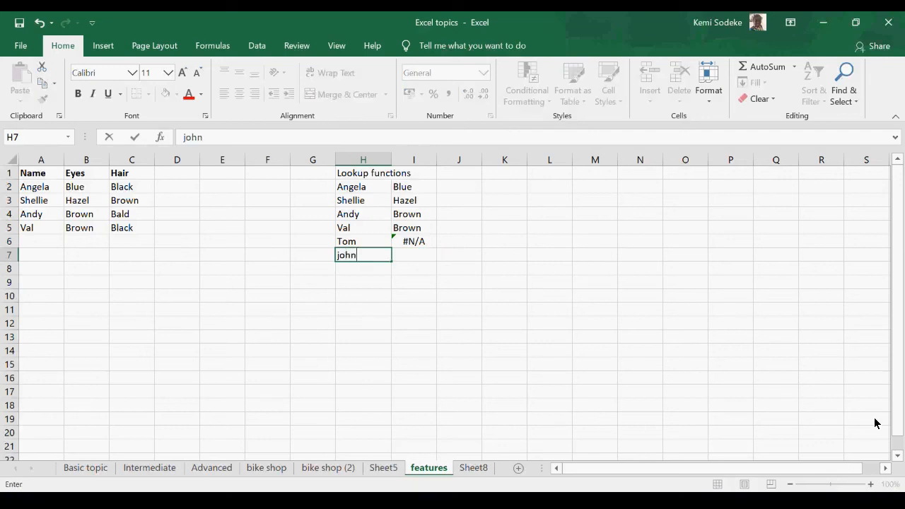
{"action": "key", "text": "Return"}
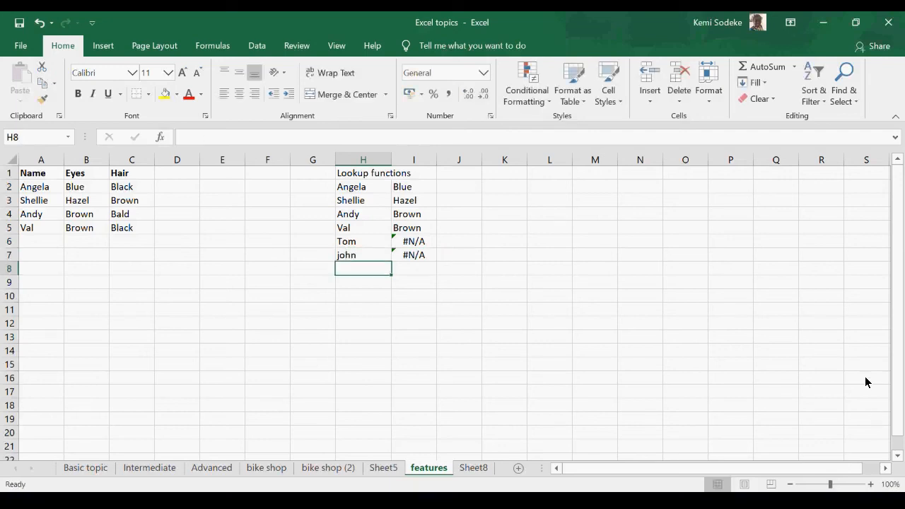
Step: Enter the first name from A4 in H8 with a capital initial, to test a name listed in the table
{"action": "type", "text": "andy"}
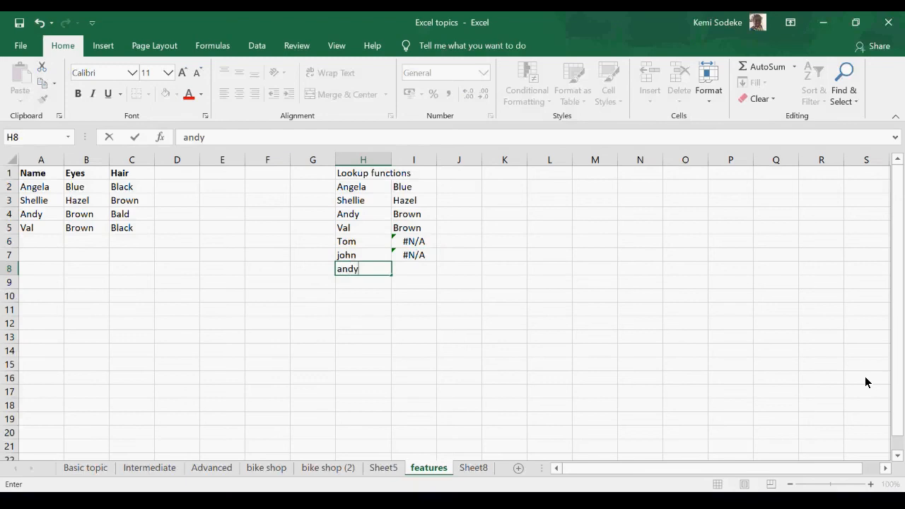
{"action": "key", "text": "BackSpace"}
{"action": "key", "text": "BackSpace"}
{"action": "key", "text": "BackSpace"}
{"action": "key", "text": "BackSpace"}
{"action": "type", "text": "Andy"}
{"action": "key", "text": "Return"}
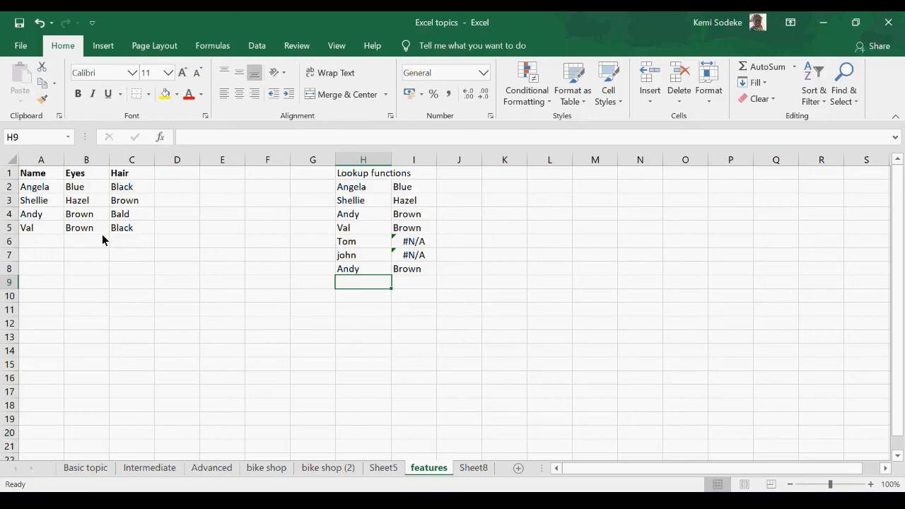
Step: Add a duplicate of the name in A4 to A6, directly below the features table
{"action": "left_click", "coordinate": [31, 242]}
{"action": "type", "text": "Andy"}
{"action": "left_click", "coordinate": [131, 364]}
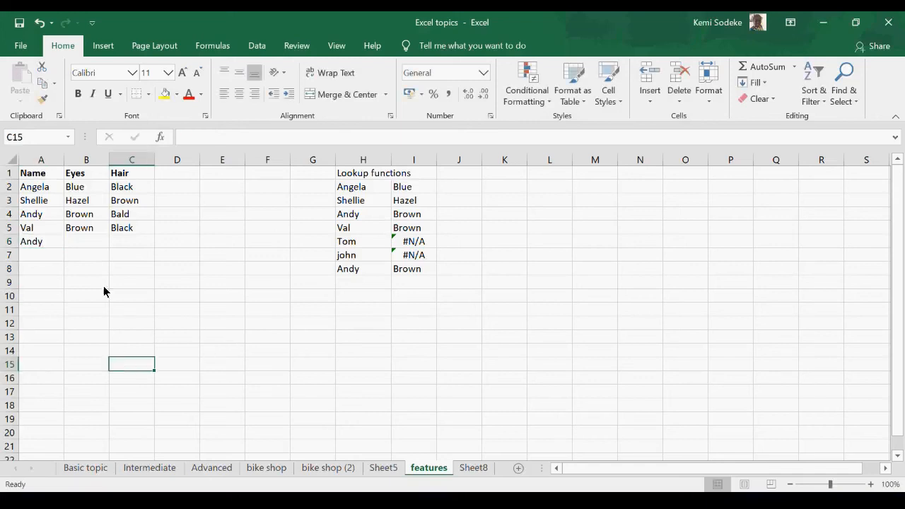
Step: Enter grey in B6 as the eye colour for the duplicate name
{"action": "left_click", "coordinate": [87, 241]}
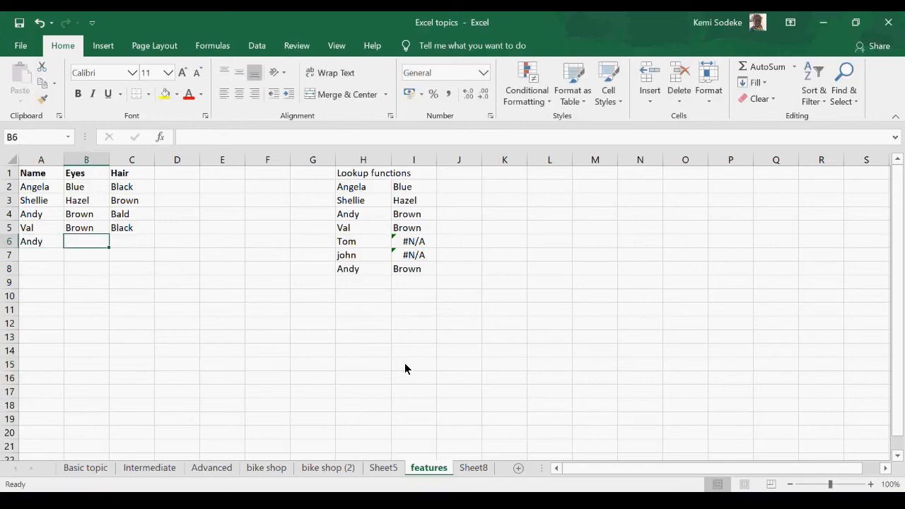
{"action": "type", "text": "grey"}
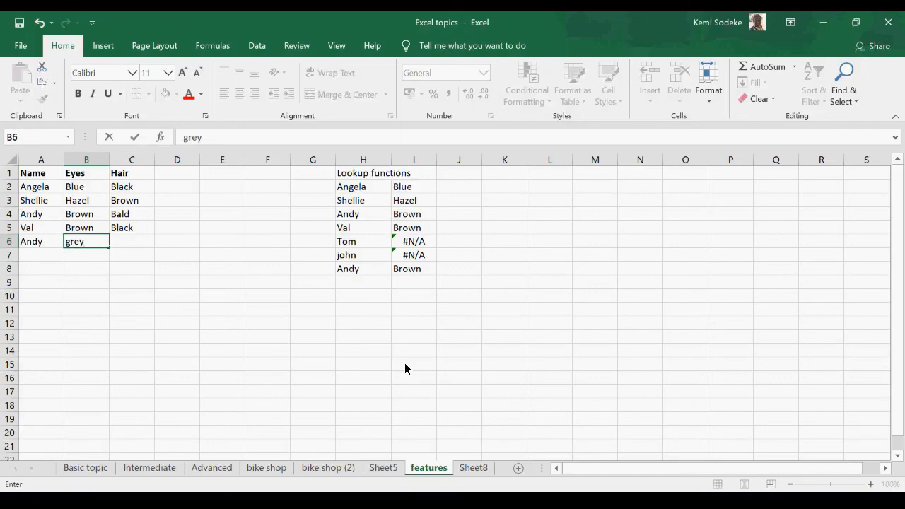
{"action": "key", "text": "Return"}
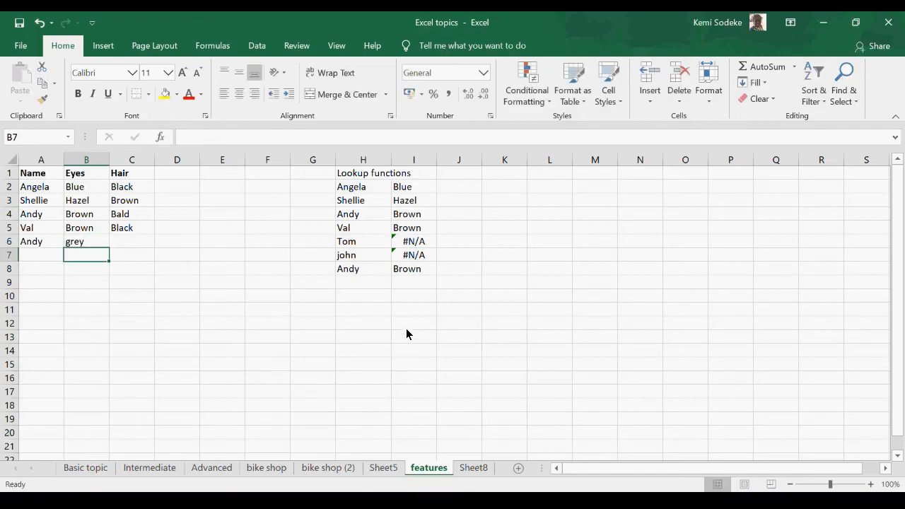
Step: Extend the table range of the VLOOKUP in I4 to $A$1:$C$6 and compare it with the formula in I8
{"action": "left_click", "coordinate": [425, 214]}
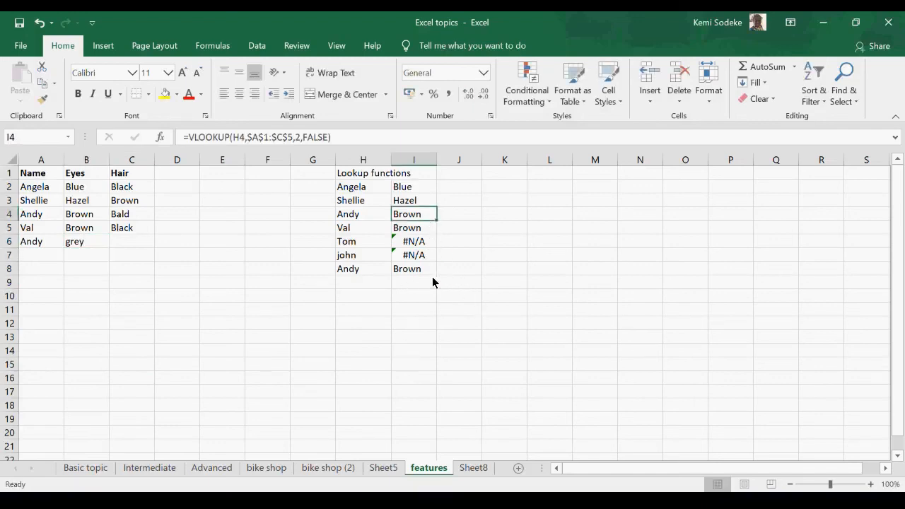
{"action": "left_click", "coordinate": [345, 139]}
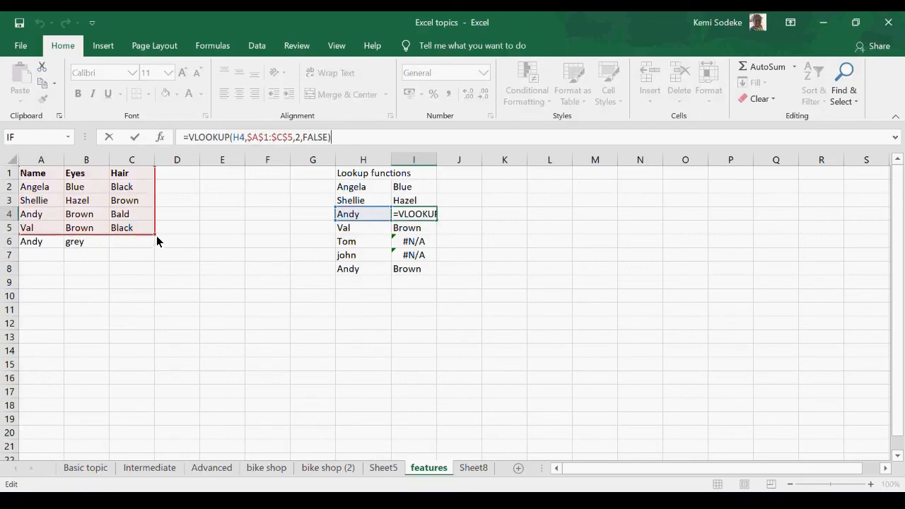
{"action": "left_click_drag", "start_coordinate": [154, 234], "coordinate": [151, 250]}
{"action": "left_click", "coordinate": [133, 306]}
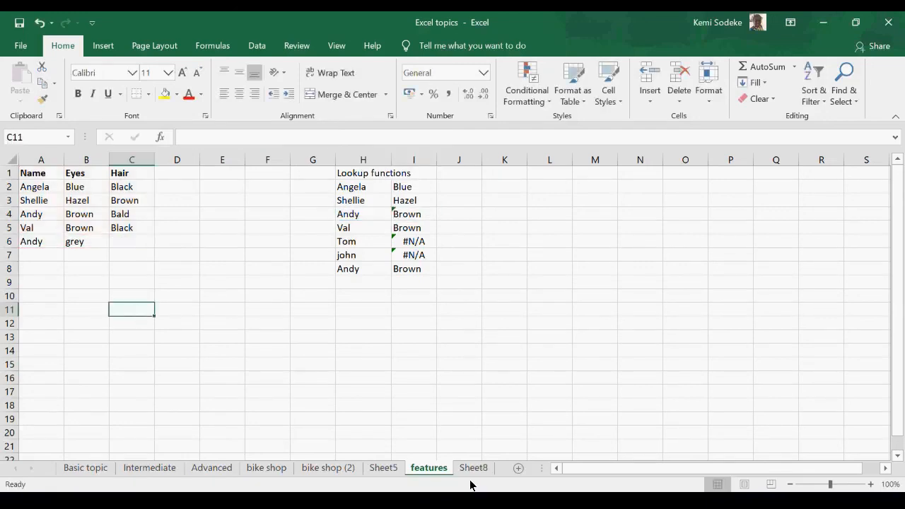
{"action": "left_click", "coordinate": [410, 217]}
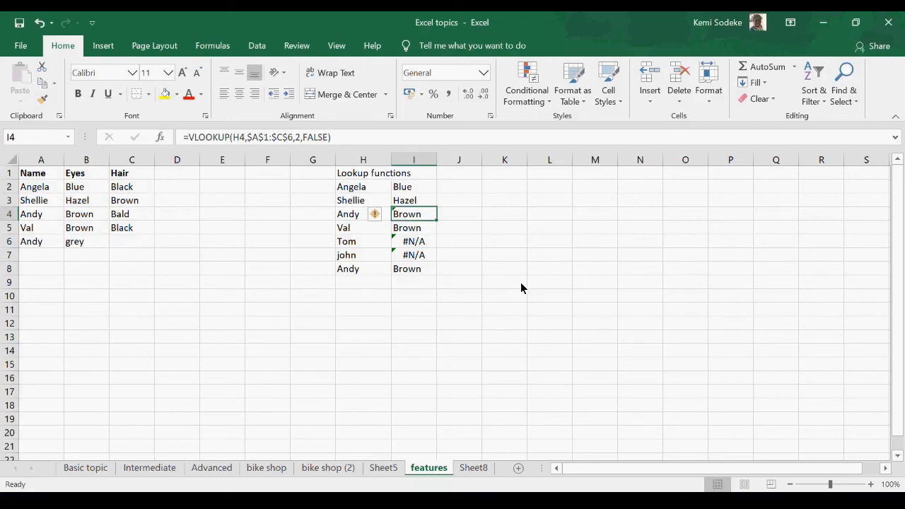
{"action": "left_click", "coordinate": [424, 269]}
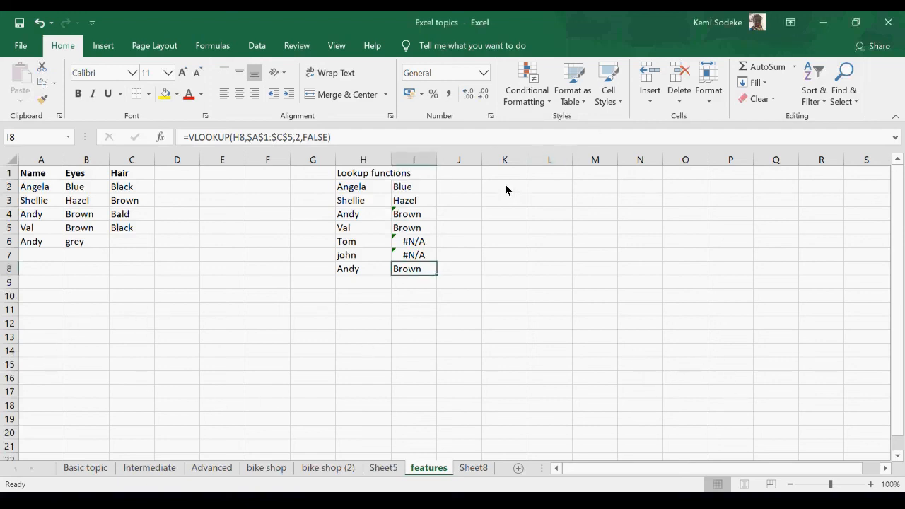
Step: Clear the lookup formulas from I3 to I8, keeping only the one in I2
{"action": "left_click", "coordinate": [424, 190]}
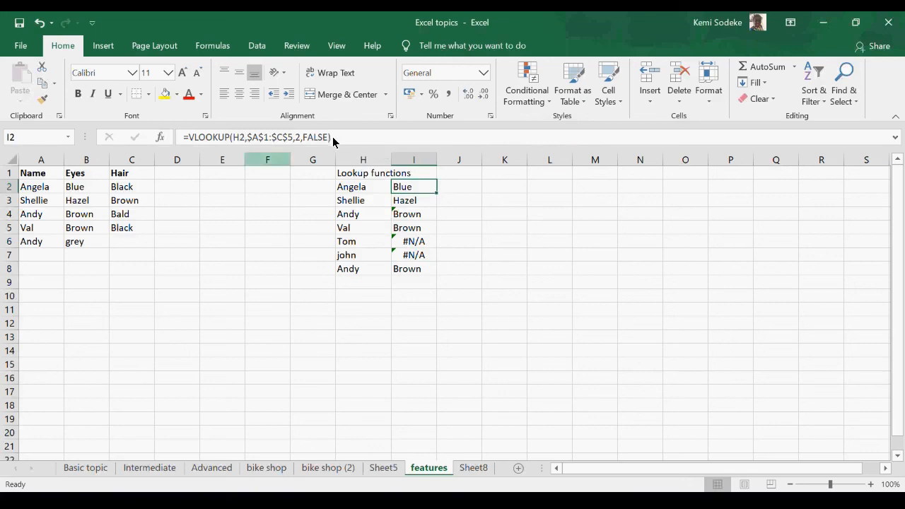
{"action": "left_click_drag", "start_coordinate": [410, 202], "coordinate": [410, 265]}
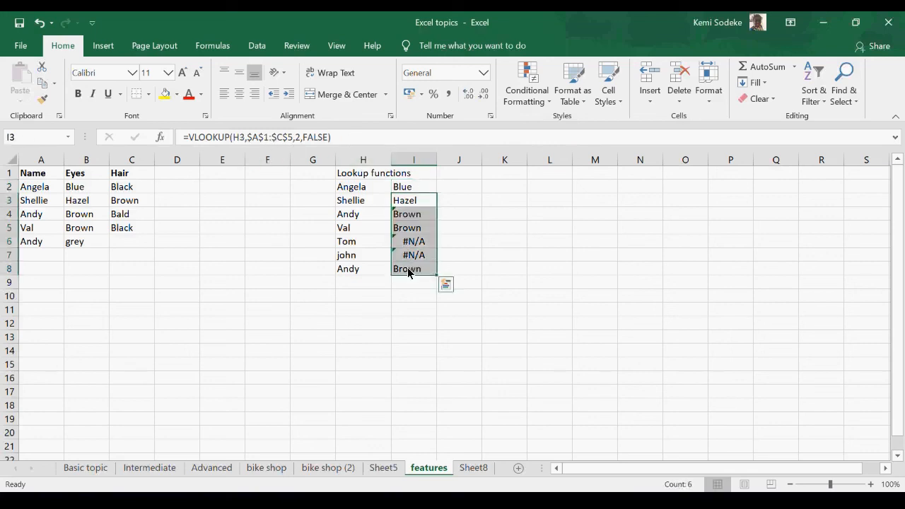
{"action": "key", "text": "Delete"}
{"action": "left_click", "coordinate": [442, 254]}
Step: Change the table range of the VLOOKUP in I2 to the relative reference A1:C5
{"action": "left_click", "coordinate": [413, 190]}
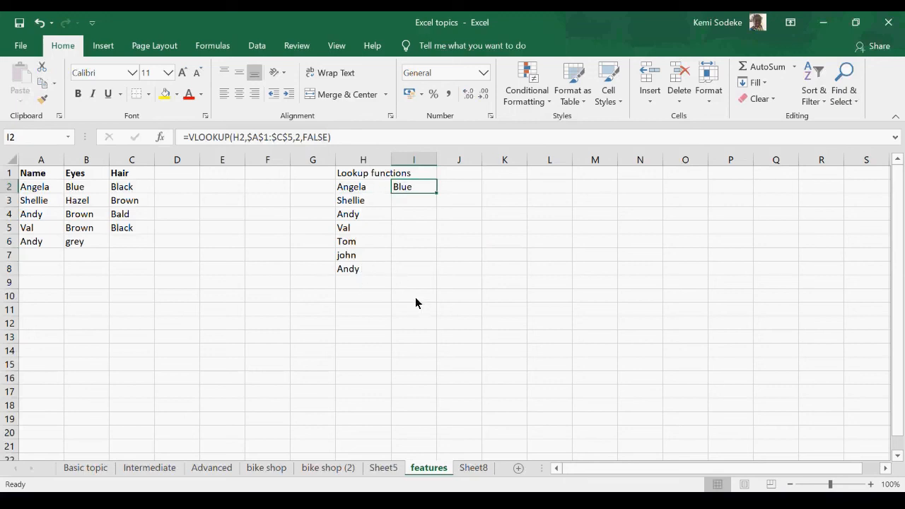
{"action": "left_click", "coordinate": [257, 137]}
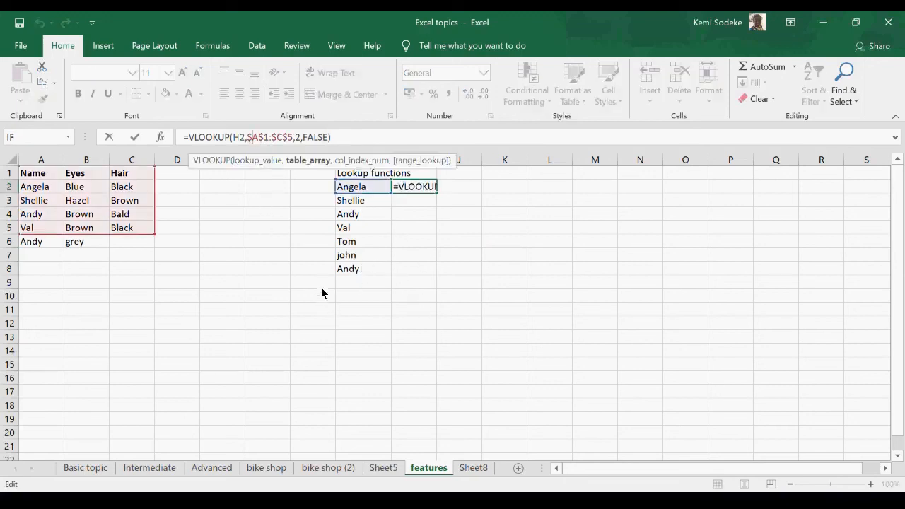
{"action": "key", "text": "F4"}
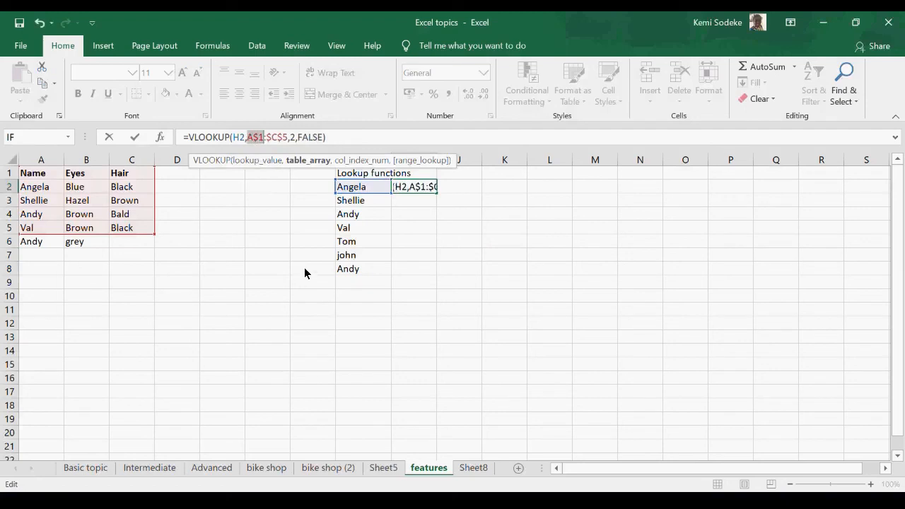
{"action": "key", "text": "F4"}
{"action": "key", "text": "F4"}
{"action": "left_click", "coordinate": [271, 140]}
{"action": "key", "text": "F4"}
{"action": "key", "text": "F4"}
{"action": "key", "text": "F4"}
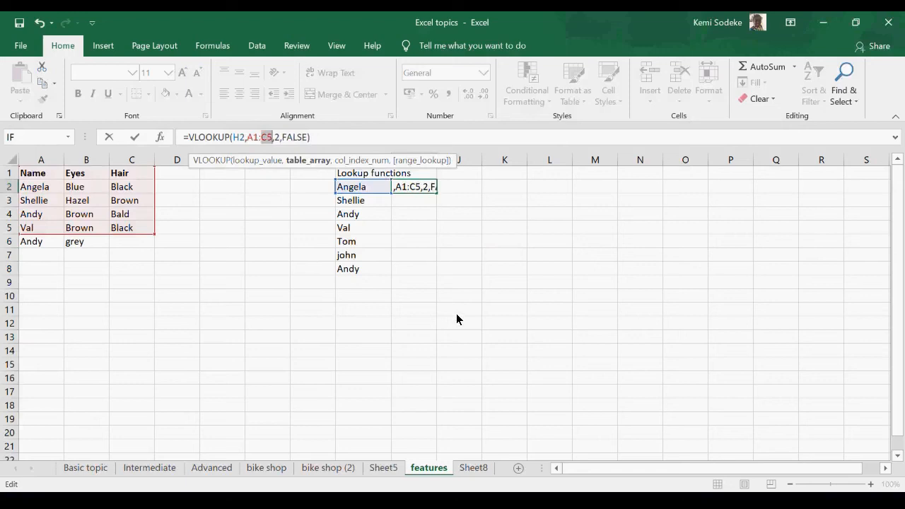
{"action": "key", "text": "Return"}
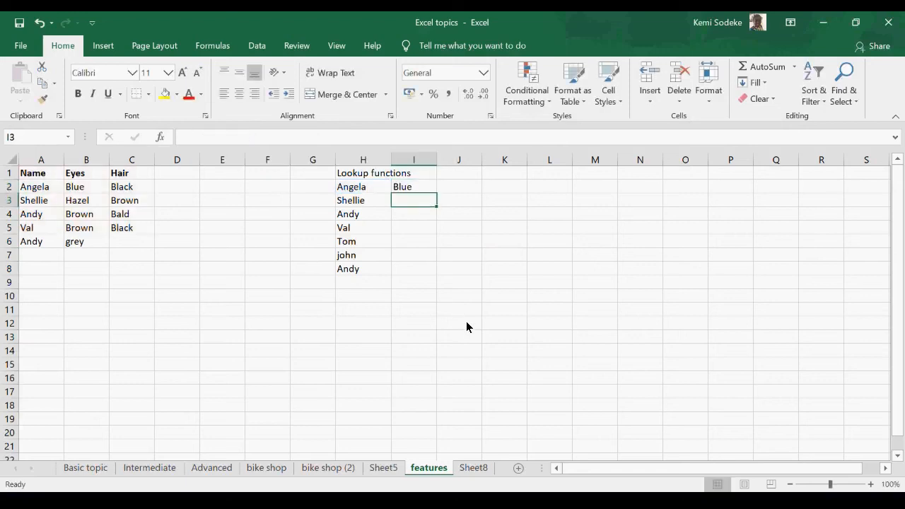
Step: Fill the relative lookup formula from I2 down to I8 and inspect the table range used in I8
{"action": "left_click", "coordinate": [411, 189]}
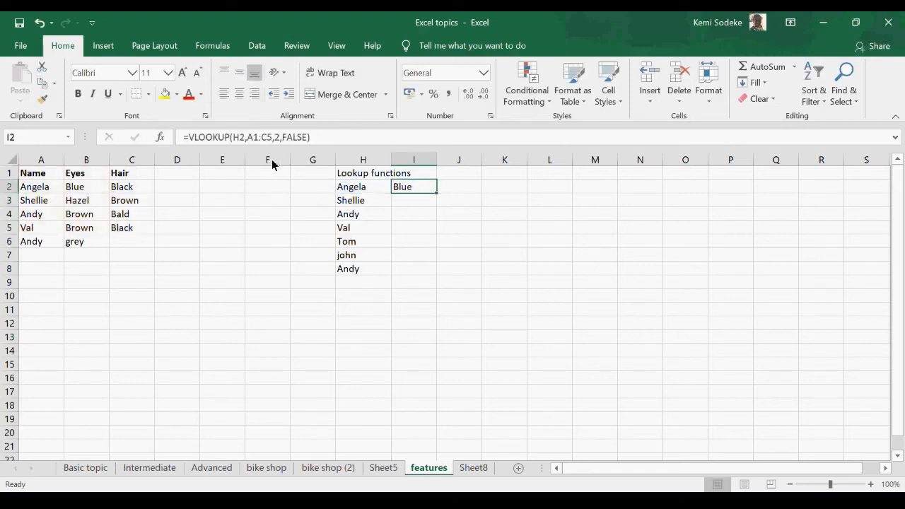
{"action": "left_click", "coordinate": [305, 139]}
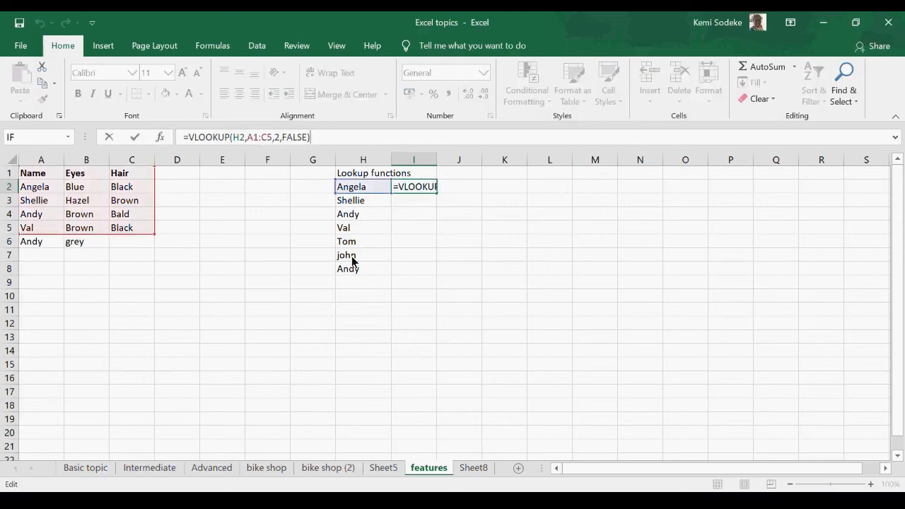
{"action": "key", "text": "ctrl+Return"}
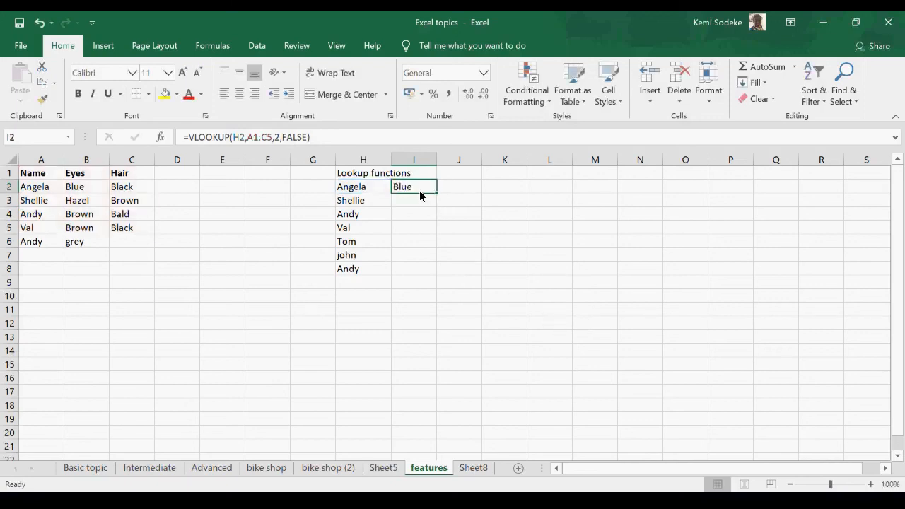
{"action": "left_click_drag", "start_coordinate": [436, 193], "coordinate": [426, 276]}
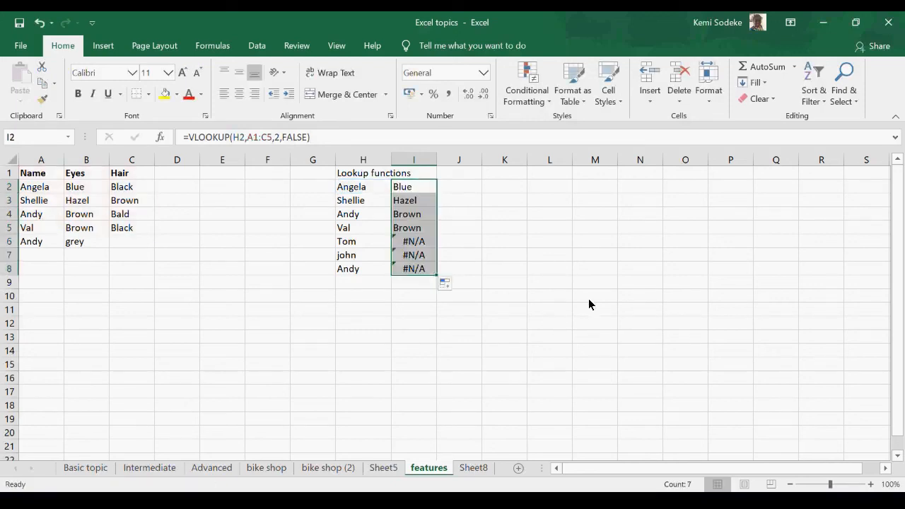
{"action": "left_click", "coordinate": [417, 272]}
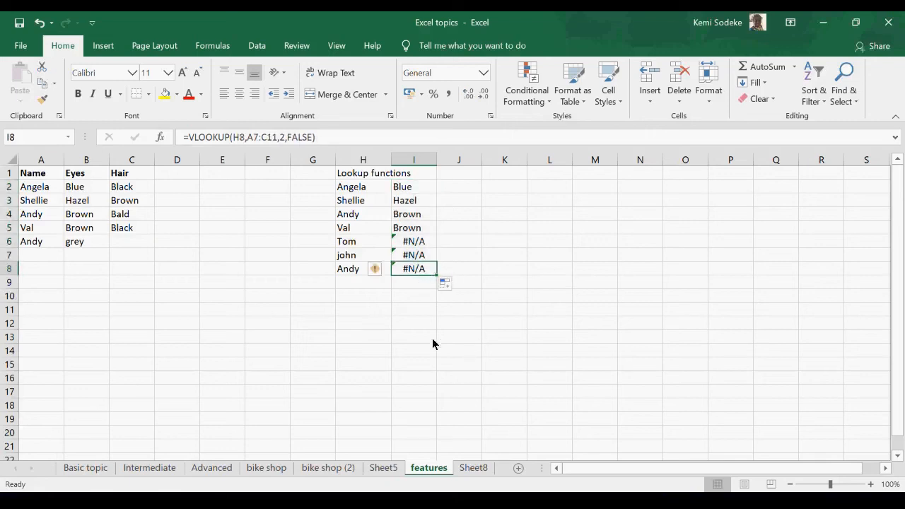
{"action": "left_click", "coordinate": [334, 137]}
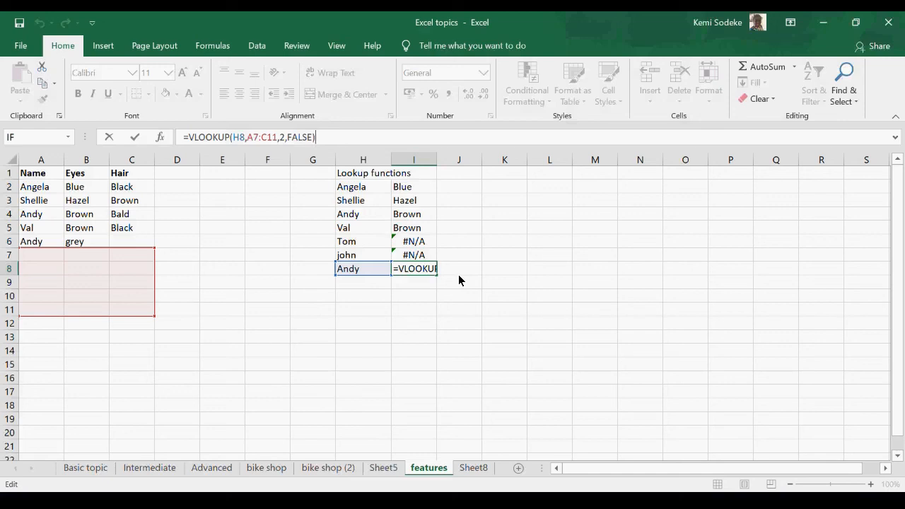
{"action": "left_click_drag", "start_coordinate": [362, 325], "coordinate": [363, 332]}
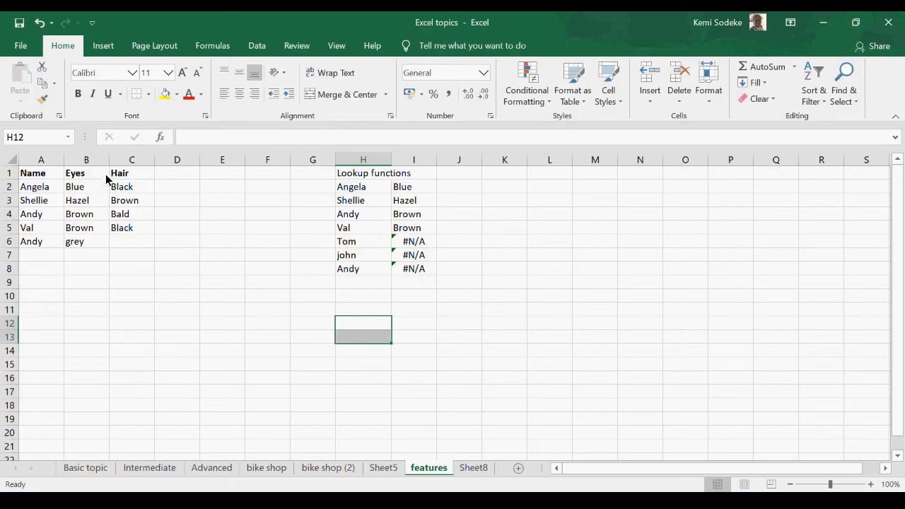
Step: Make the table range of the VLOOKUP in I2 absolute again as $A$1:$C$5
{"action": "left_click", "coordinate": [422, 190]}
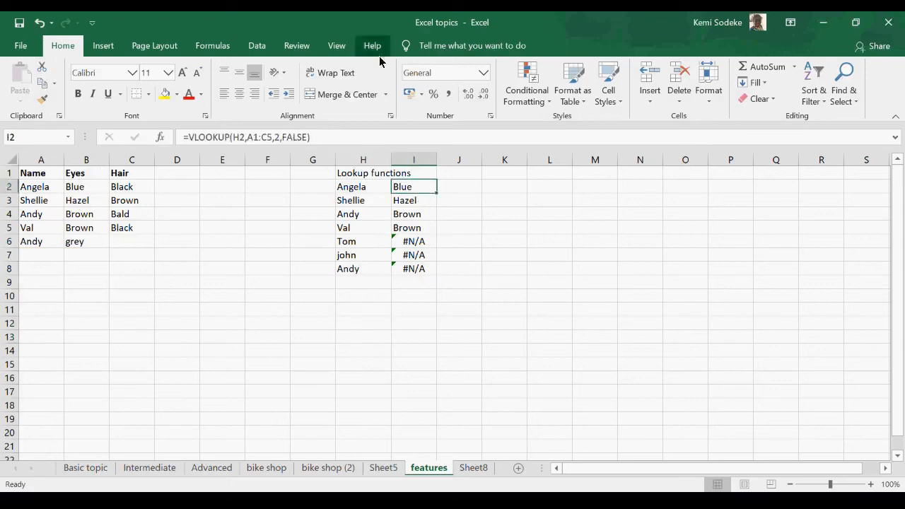
{"action": "left_click", "coordinate": [331, 138]}
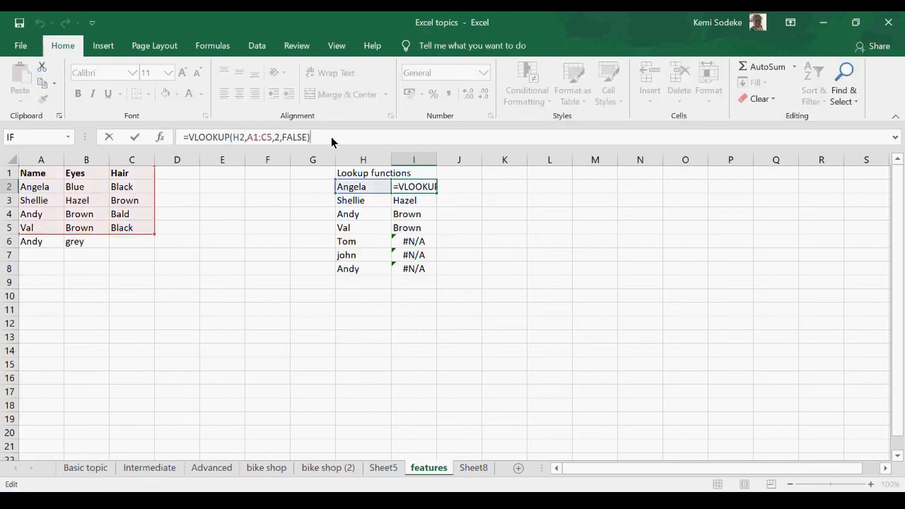
{"action": "left_click", "coordinate": [254, 138]}
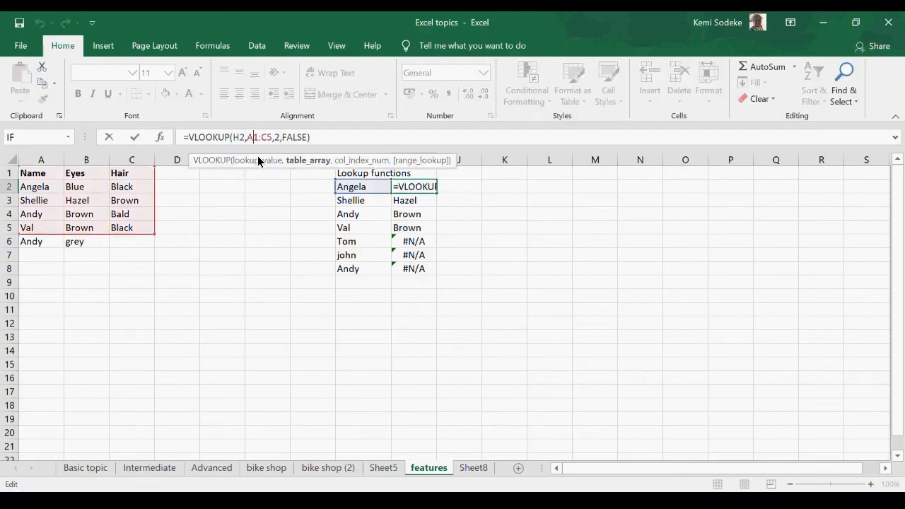
{"action": "key", "text": "F4"}
{"action": "left_click", "coordinate": [278, 138]}
{"action": "key", "text": "F4"}
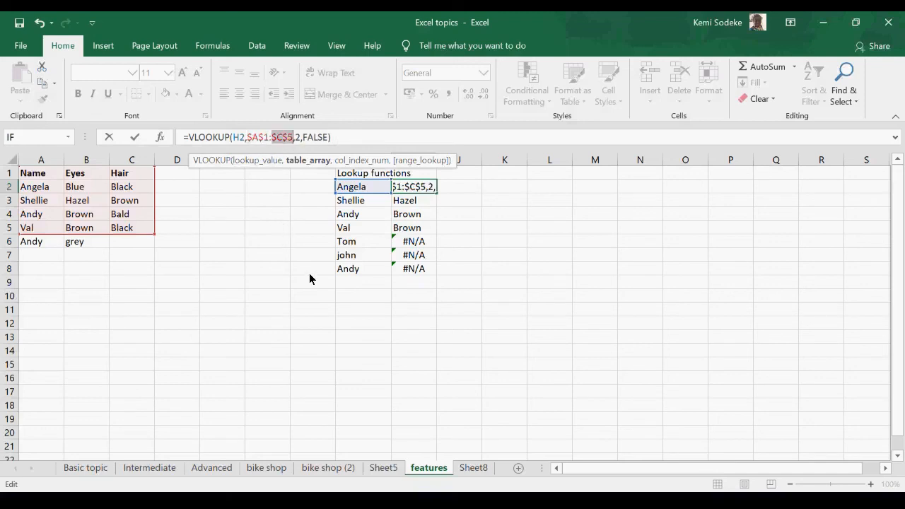
{"action": "key", "text": "Return"}
Step: Fill the absolute lookup formula from I2 down to I8 and check the table range used in I8
{"action": "left_click", "coordinate": [413, 190]}
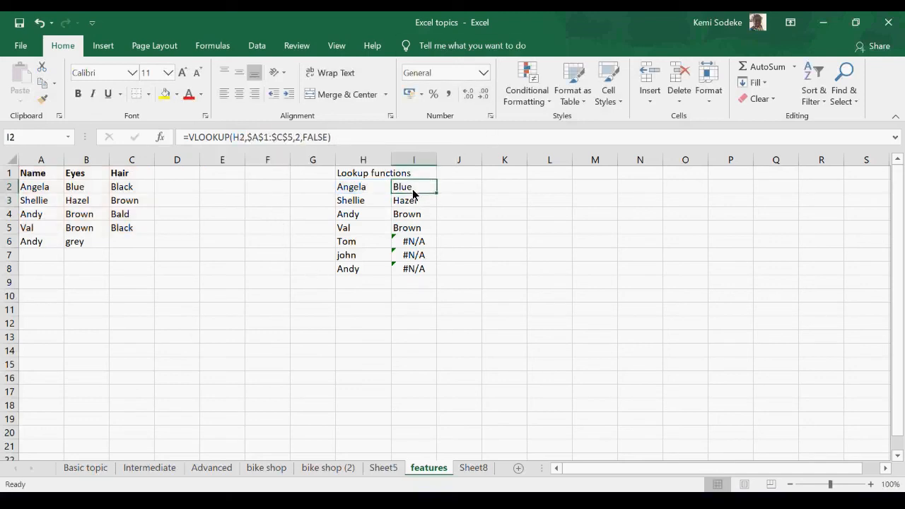
{"action": "left_click_drag", "start_coordinate": [434, 194], "coordinate": [432, 275]}
{"action": "left_click", "coordinate": [418, 271]}
{"action": "key", "text": "F2"}
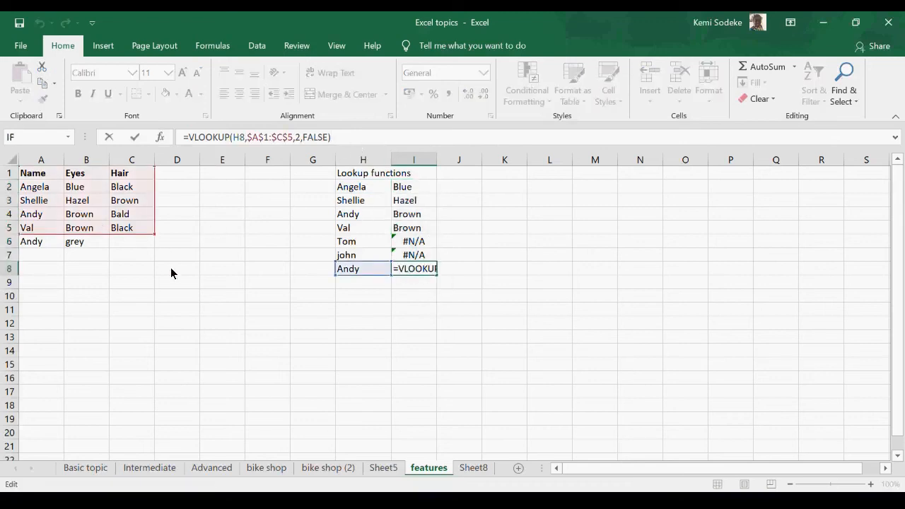
{"action": "left_click", "coordinate": [414, 348]}
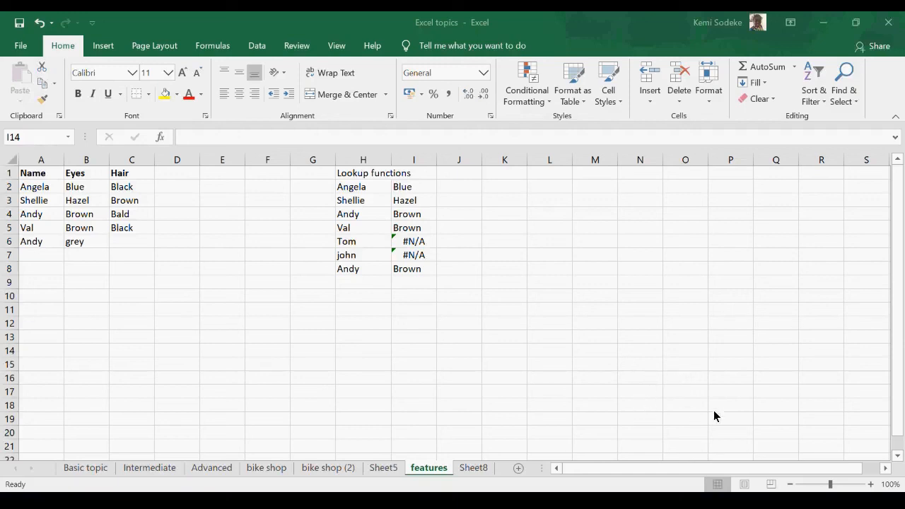
Step: Look through the sales records on the bike shop and bike shop (2) sheets, including the Region column
{"action": "left_click", "coordinate": [125, 350]}
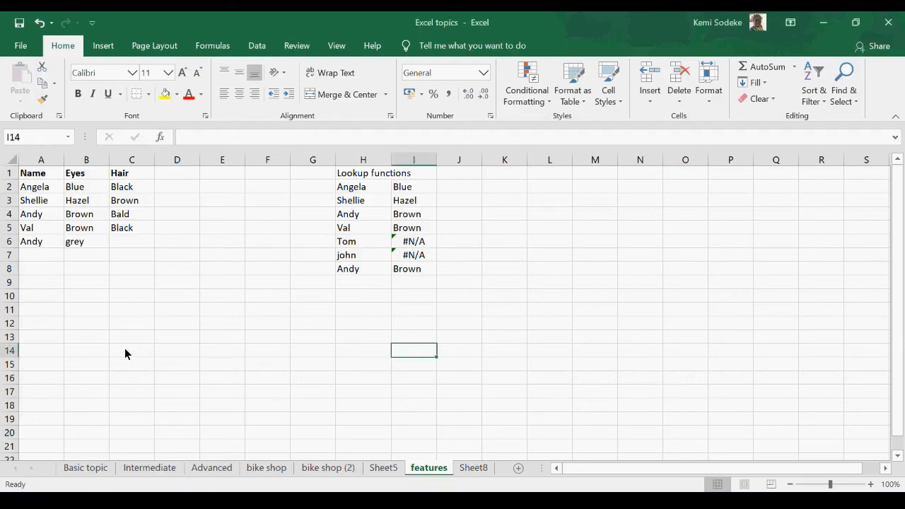
{"action": "left_click", "coordinate": [331, 471]}
{"action": "left_click", "coordinate": [263, 472]}
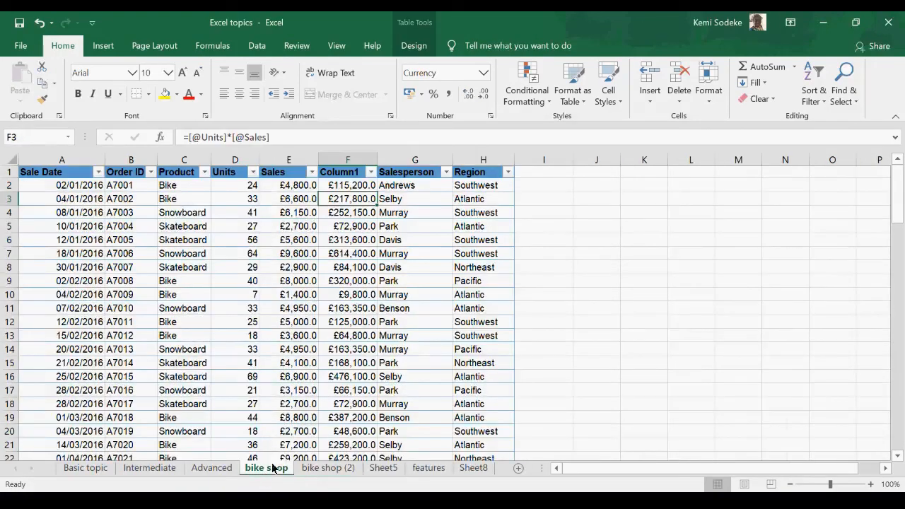
{"action": "left_click", "coordinate": [346, 474]}
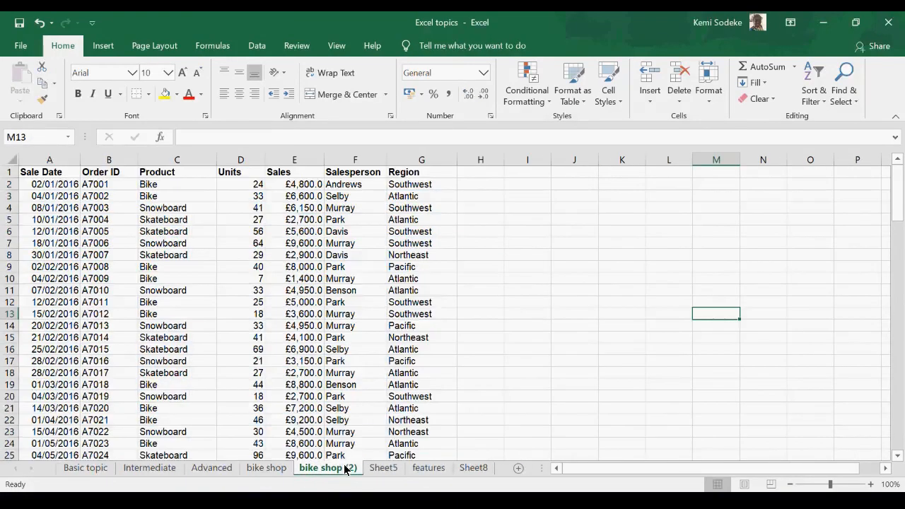
{"action": "scroll", "coordinate": [584, 330], "scroll_direction": "down", "scroll_amount": 20}
{"action": "scroll", "coordinate": [597, 345], "scroll_direction": "up", "scroll_amount": 20}
{"action": "scroll", "coordinate": [603, 370], "scroll_direction": "down", "scroll_amount": 9}
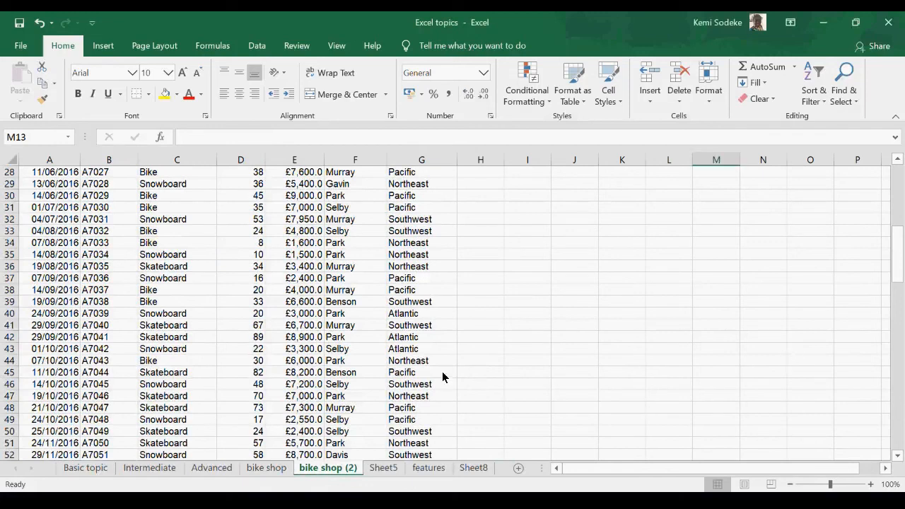
{"action": "left_click", "coordinate": [410, 329]}
{"action": "left_click", "coordinate": [578, 325]}
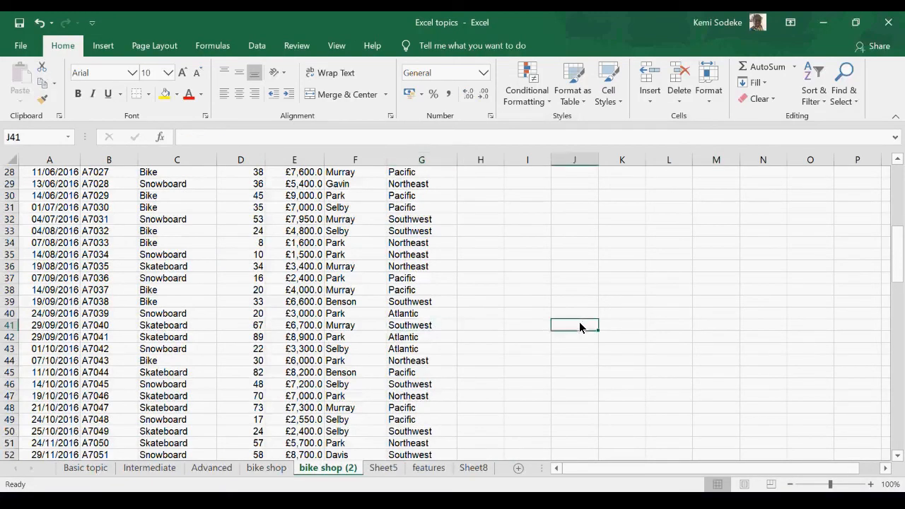
{"action": "left_click", "coordinate": [439, 328]}
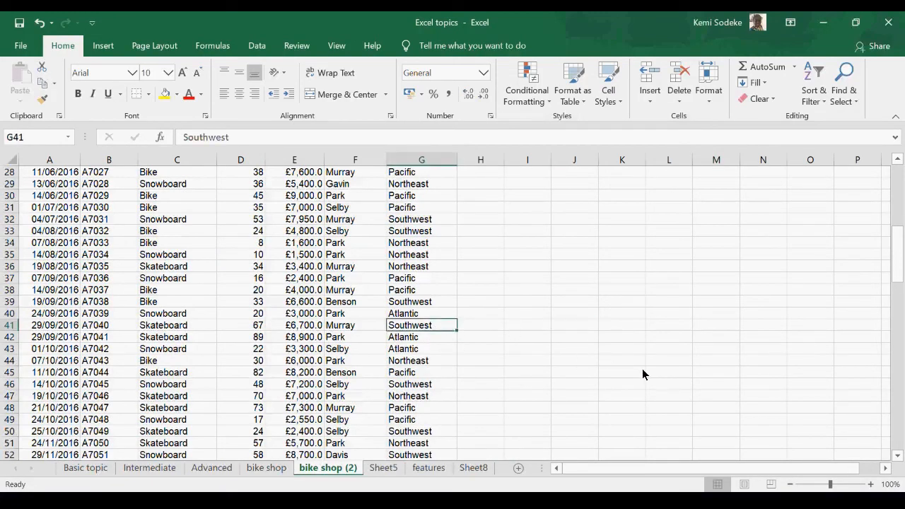
Step: Enter the label "left" in cell J41, beside the sales records on the bike shop (2) sheet
{"action": "left_click", "coordinate": [587, 327]}
{"action": "type", "text": "left"}
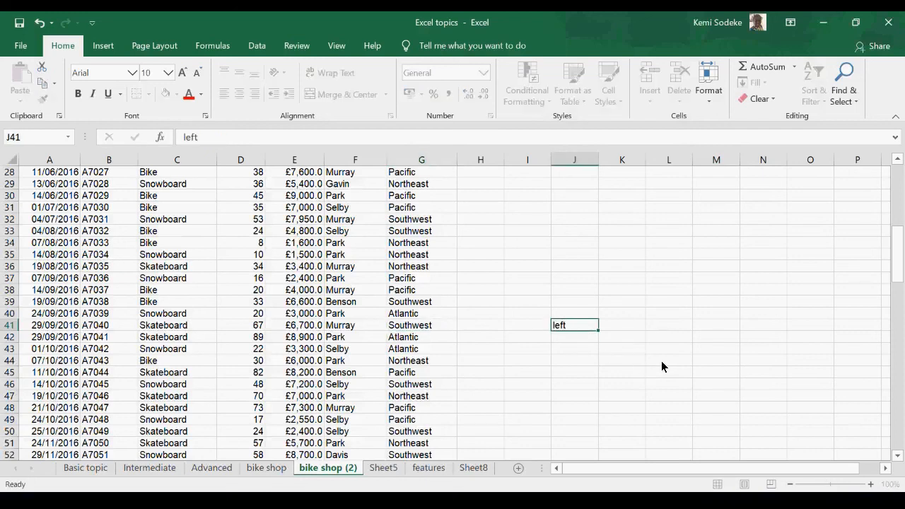
{"action": "key", "text": "Return"}
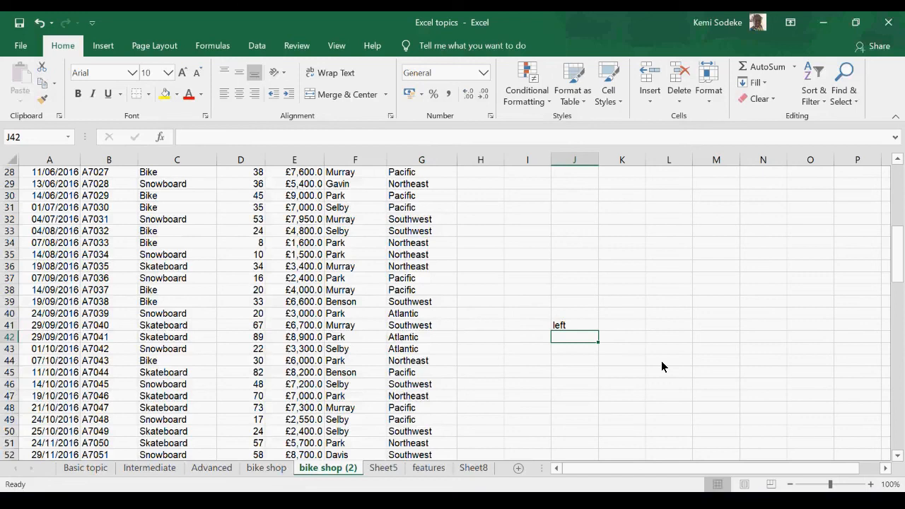
Step: Extract the first five characters of the region in G41 into J42 with =LEFT(G41,5) and review the finished formula
{"action": "type", "text": "="}
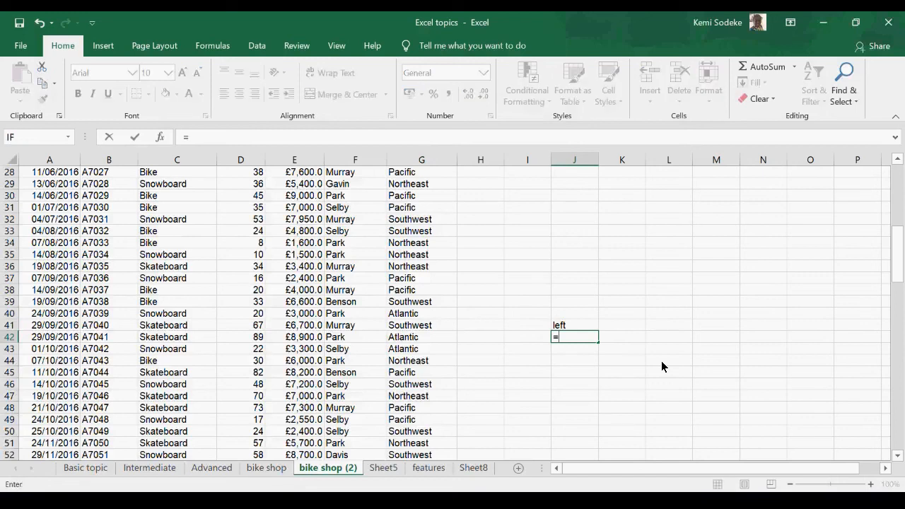
{"action": "type", "text": "left"}
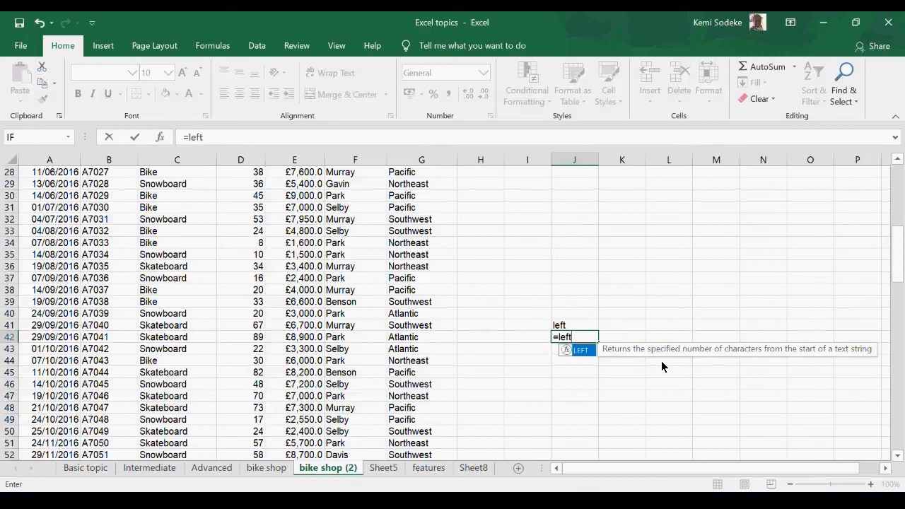
{"action": "type", "text": "("}
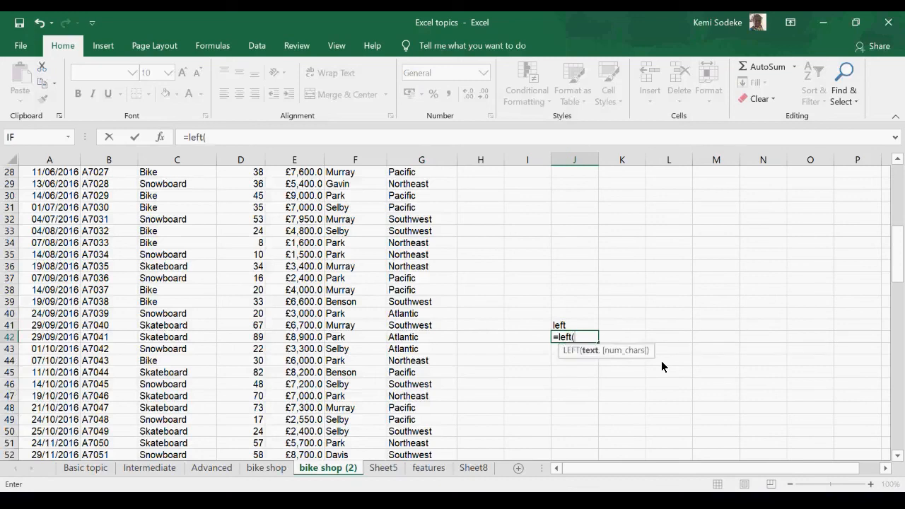
{"action": "left_click", "coordinate": [422, 328]}
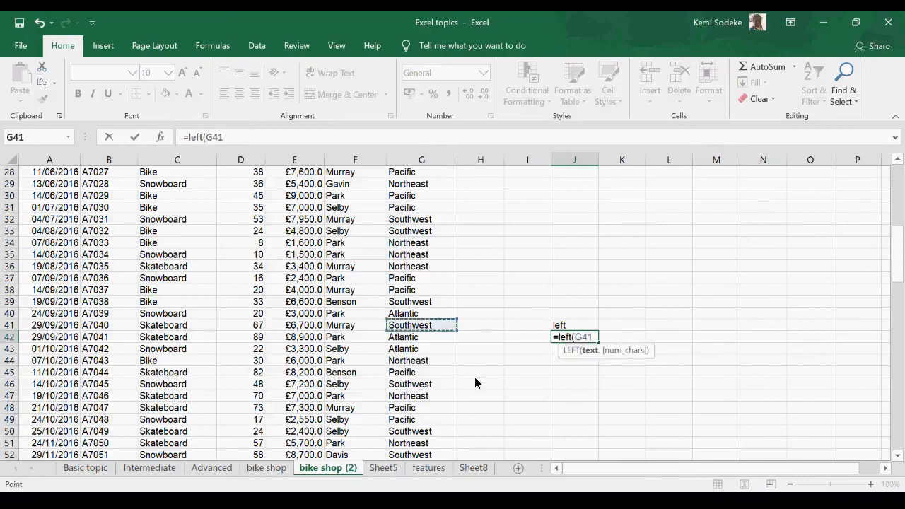
{"action": "type", "text": ","}
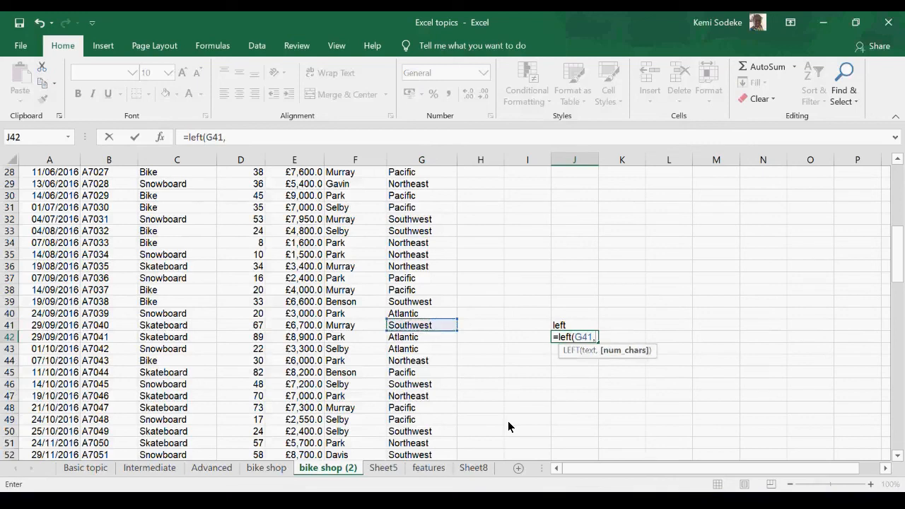
{"action": "type", "text": "5)"}
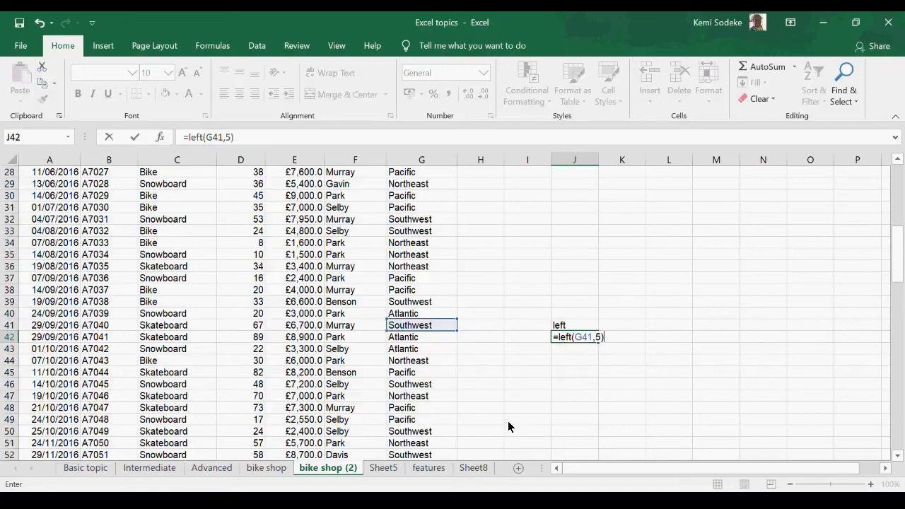
{"action": "key", "text": "Return"}
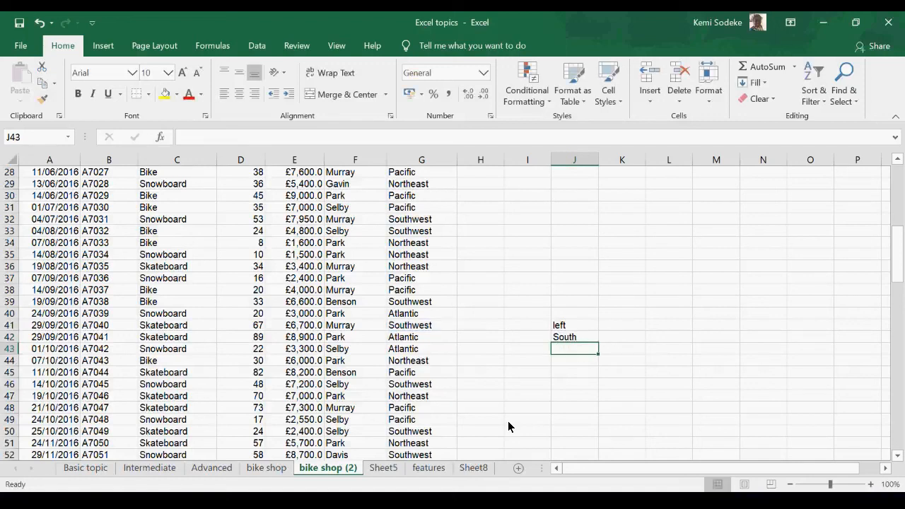
{"action": "left_click", "coordinate": [580, 338]}
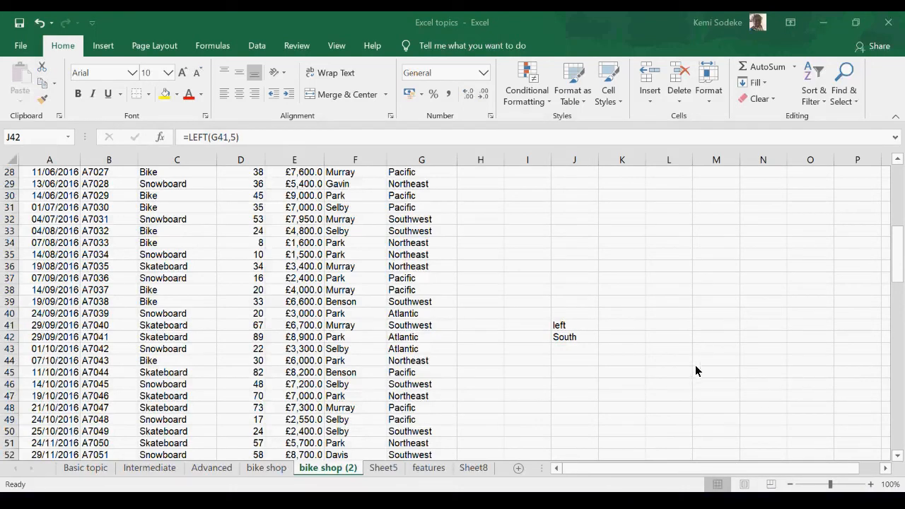
{"action": "scroll", "coordinate": [795, 377], "scroll_direction": "down", "scroll_amount": 1}
{"action": "left_click", "coordinate": [732, 359]}
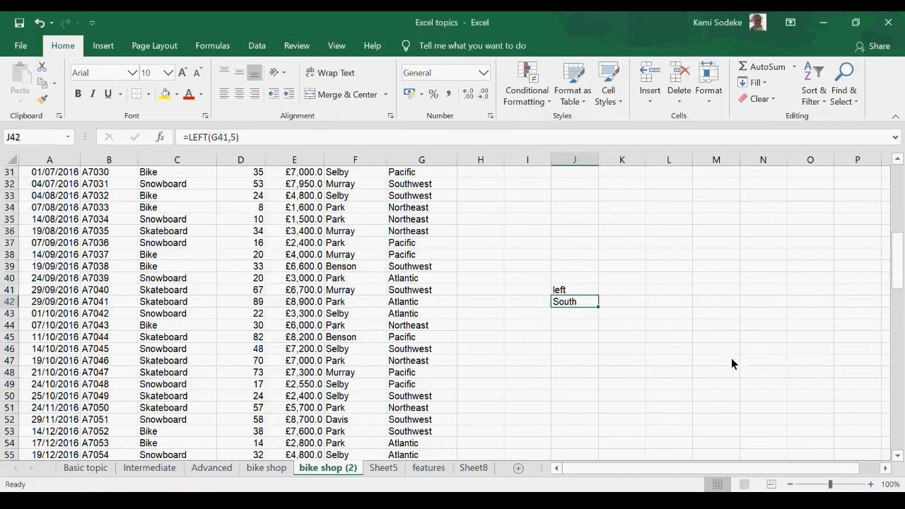
{"action": "left_click", "coordinate": [628, 499]}
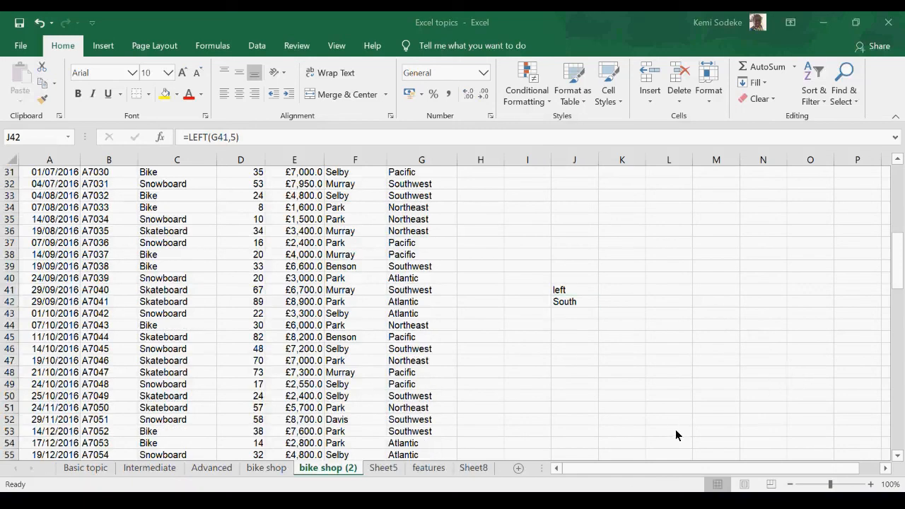